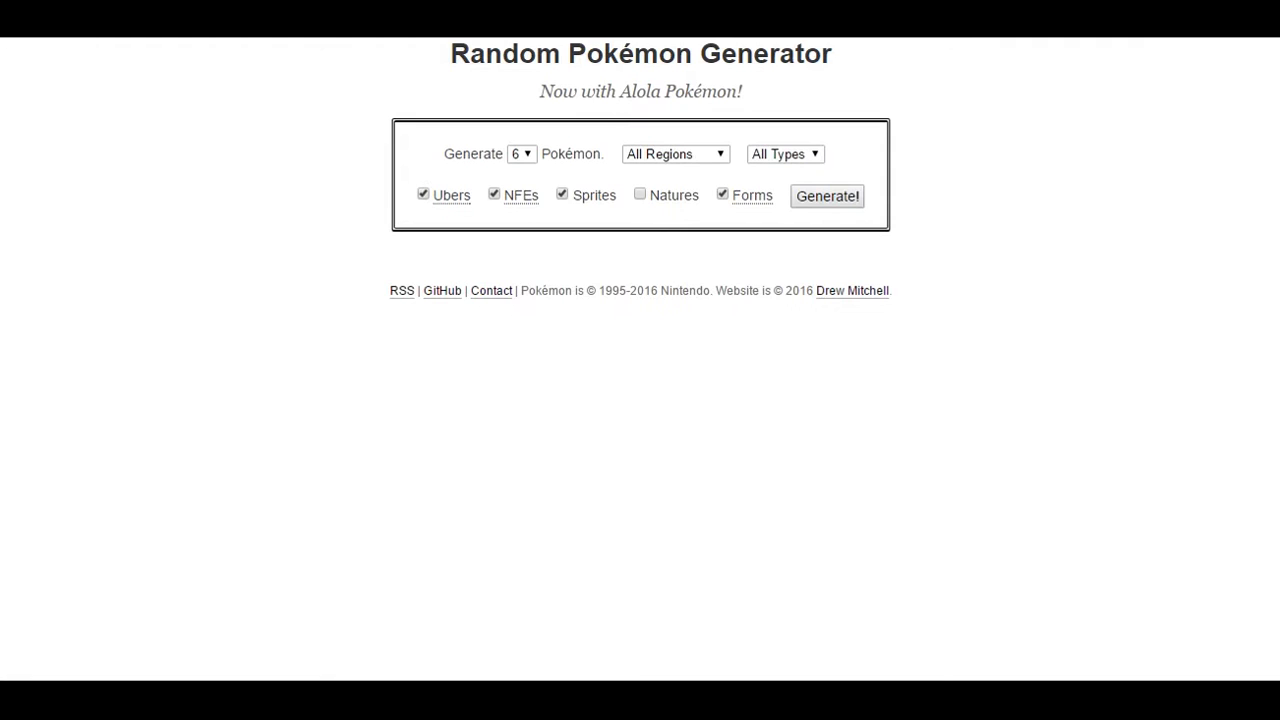
Generate random Pokémon from all regions and all types.
left_click(524, 158)
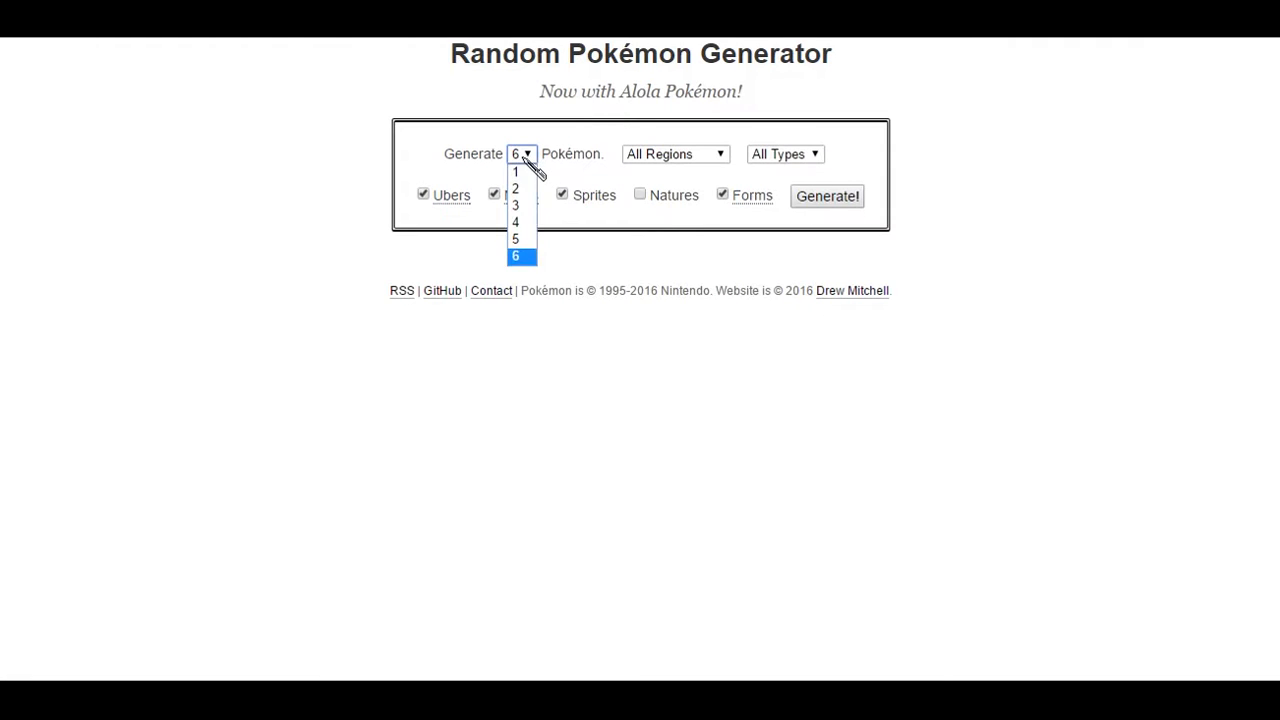
left_click(522, 174)
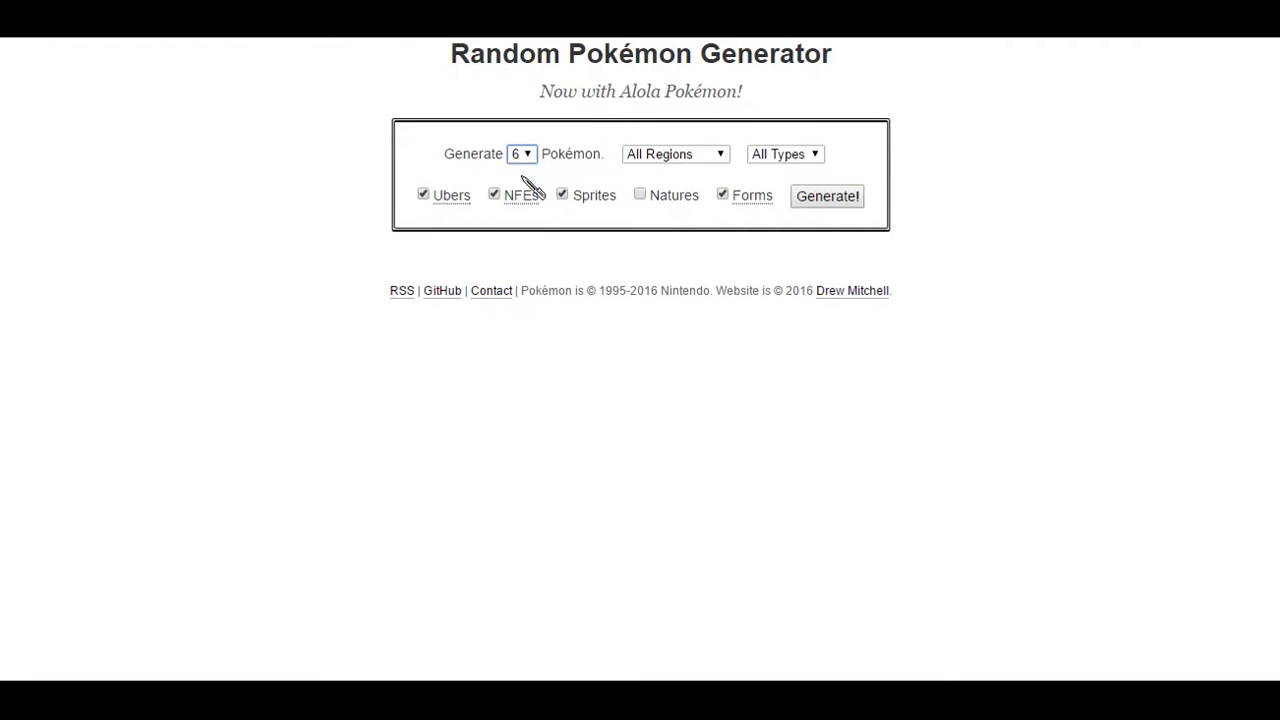
left_click(824, 198)
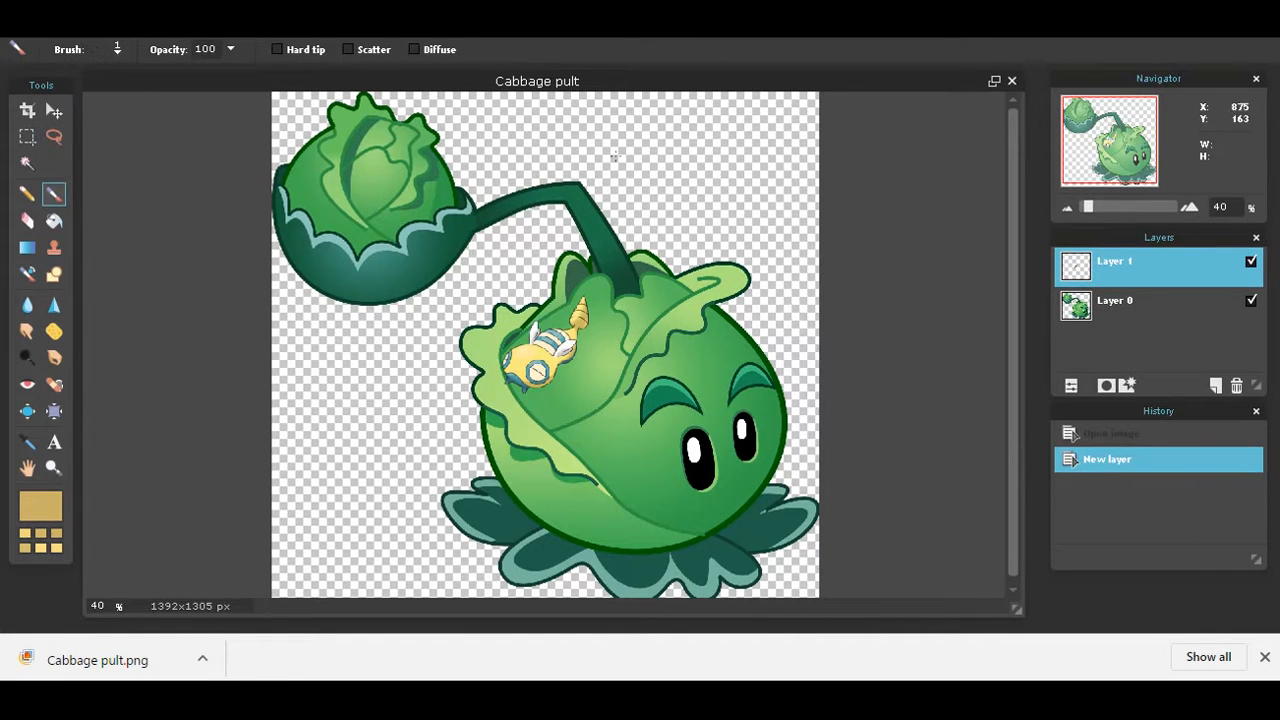
Enlarge the yellow Pokémon on Layer 1 with Free transform to about half the canvas width and apply the change.
left_click(62, 20)
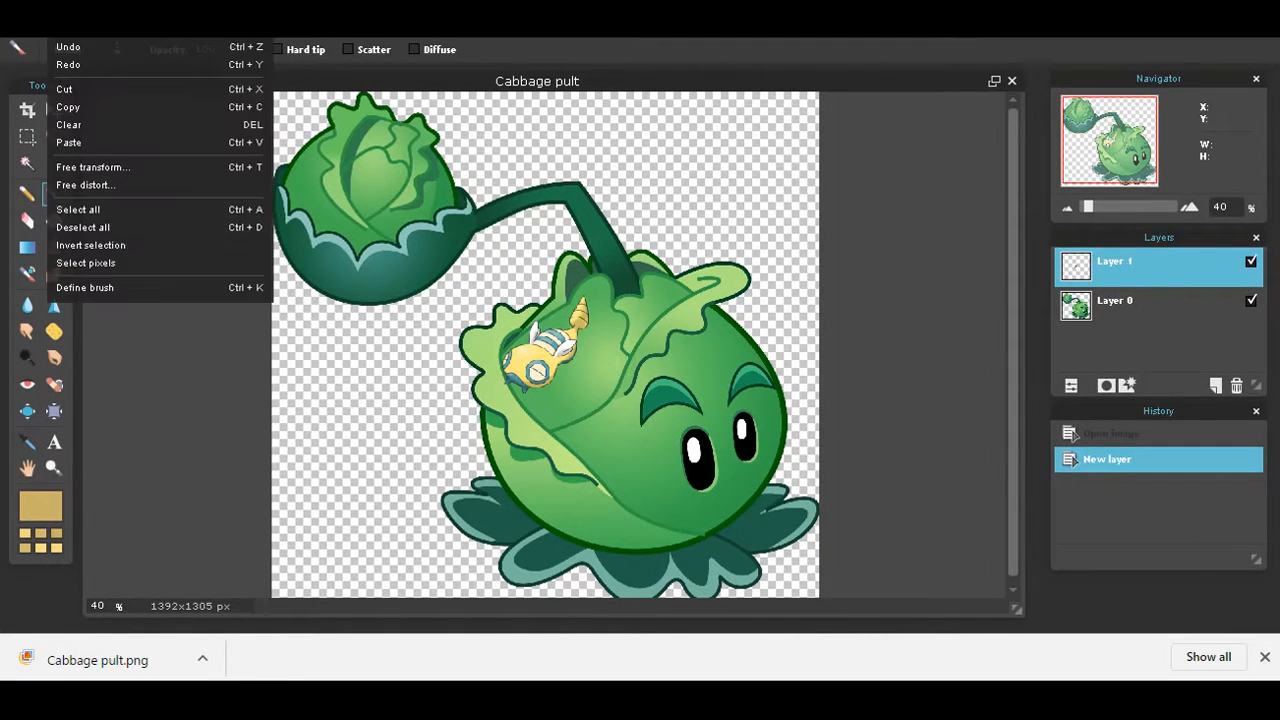
left_click(112, 168)
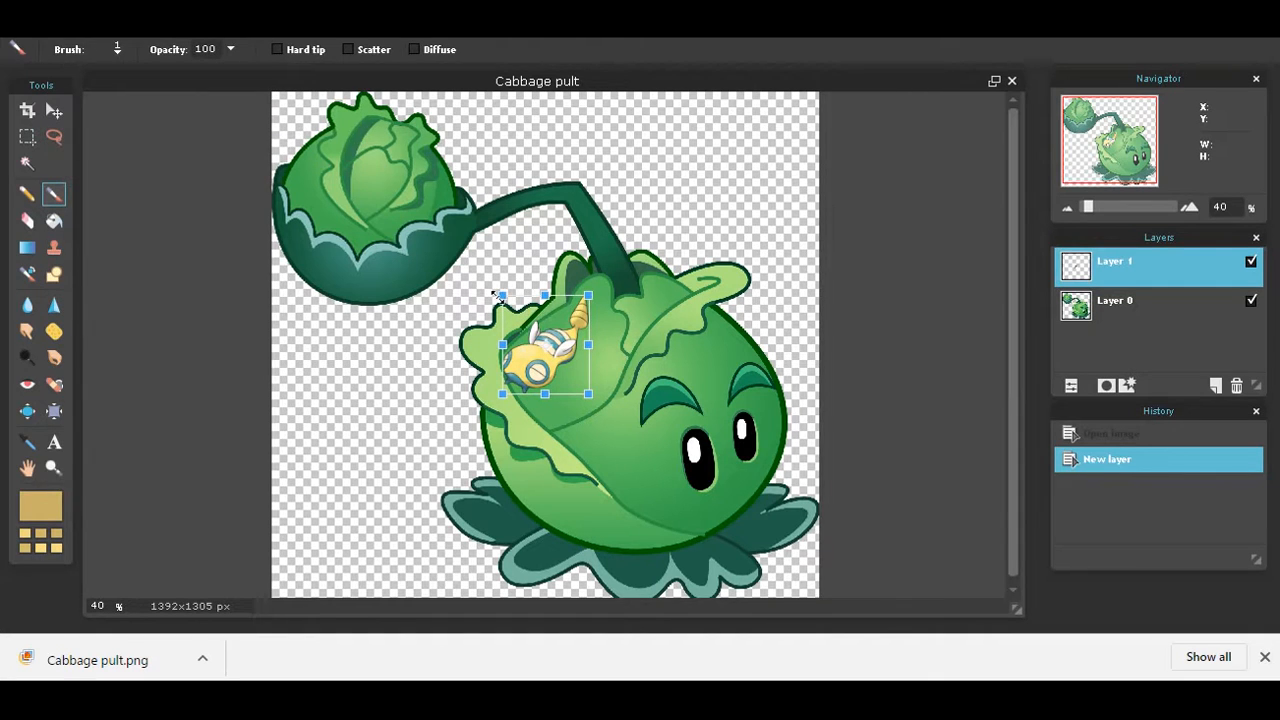
left_click_drag(502, 293, 345, 195)
left_click(339, 189)
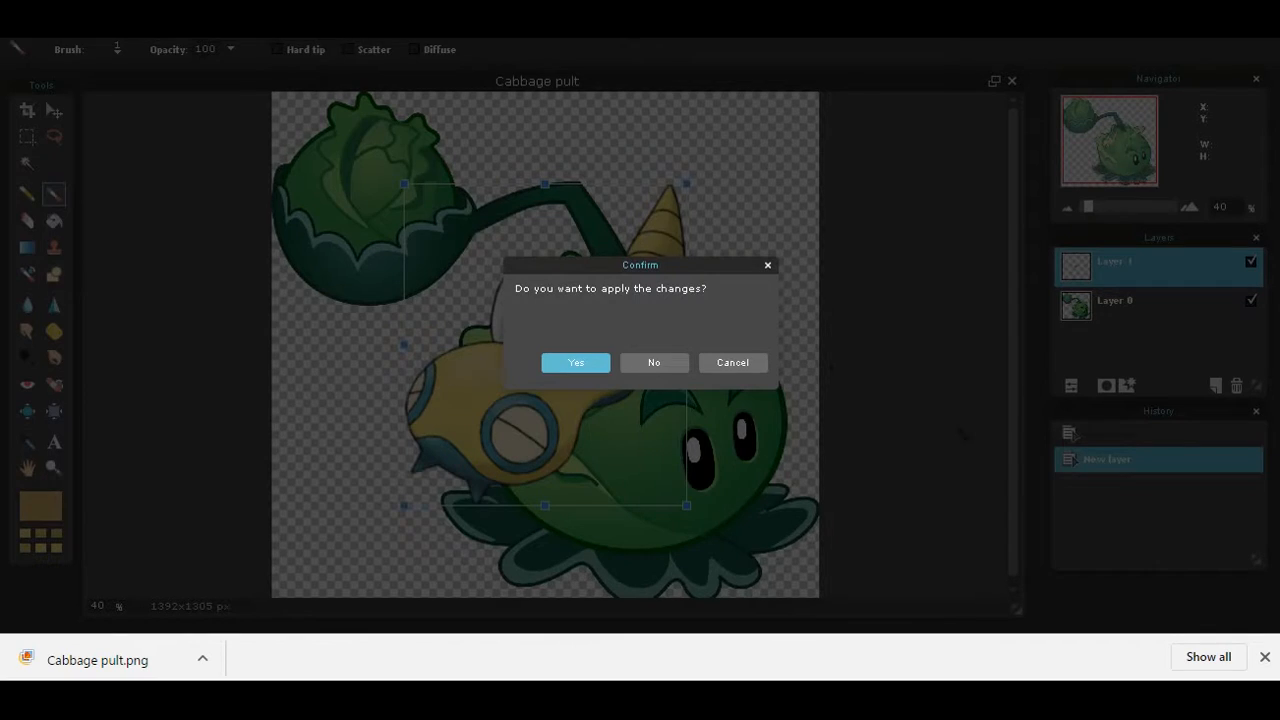
left_click(575, 367)
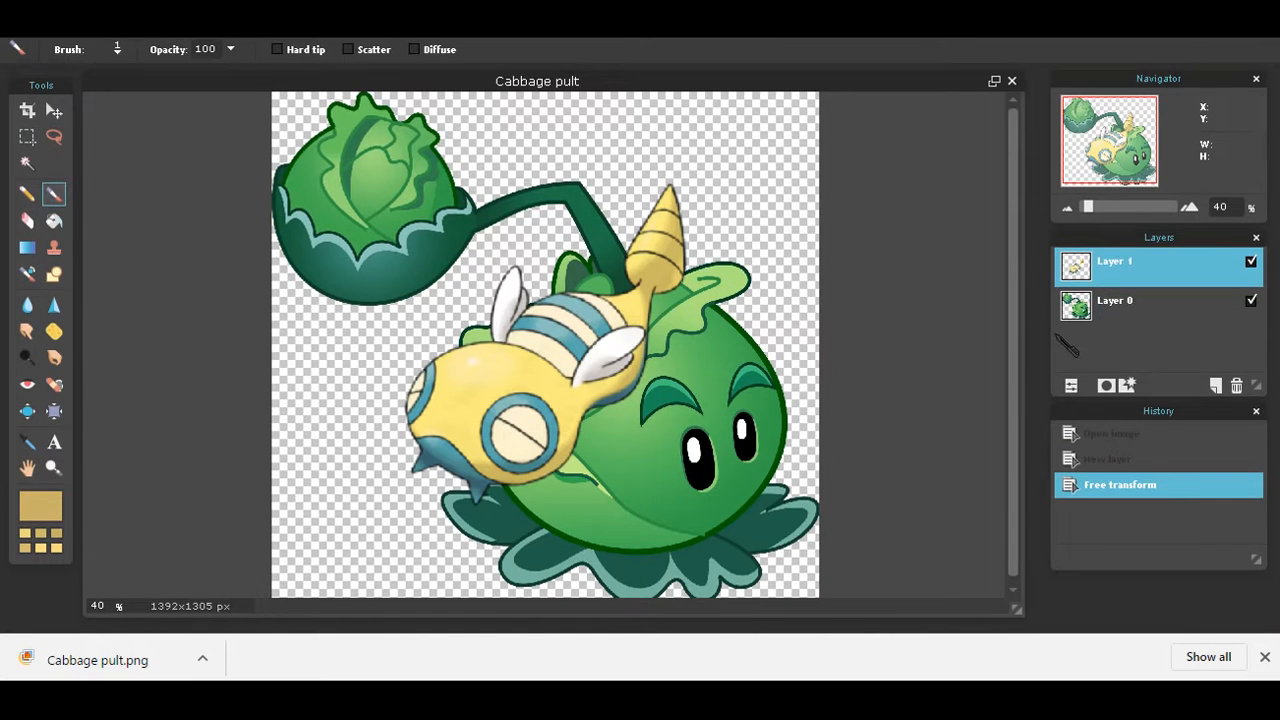
Reorder the layers so that Layer 1 with the yellow Pokémon lies beneath Layer 0.
left_click(1077, 314)
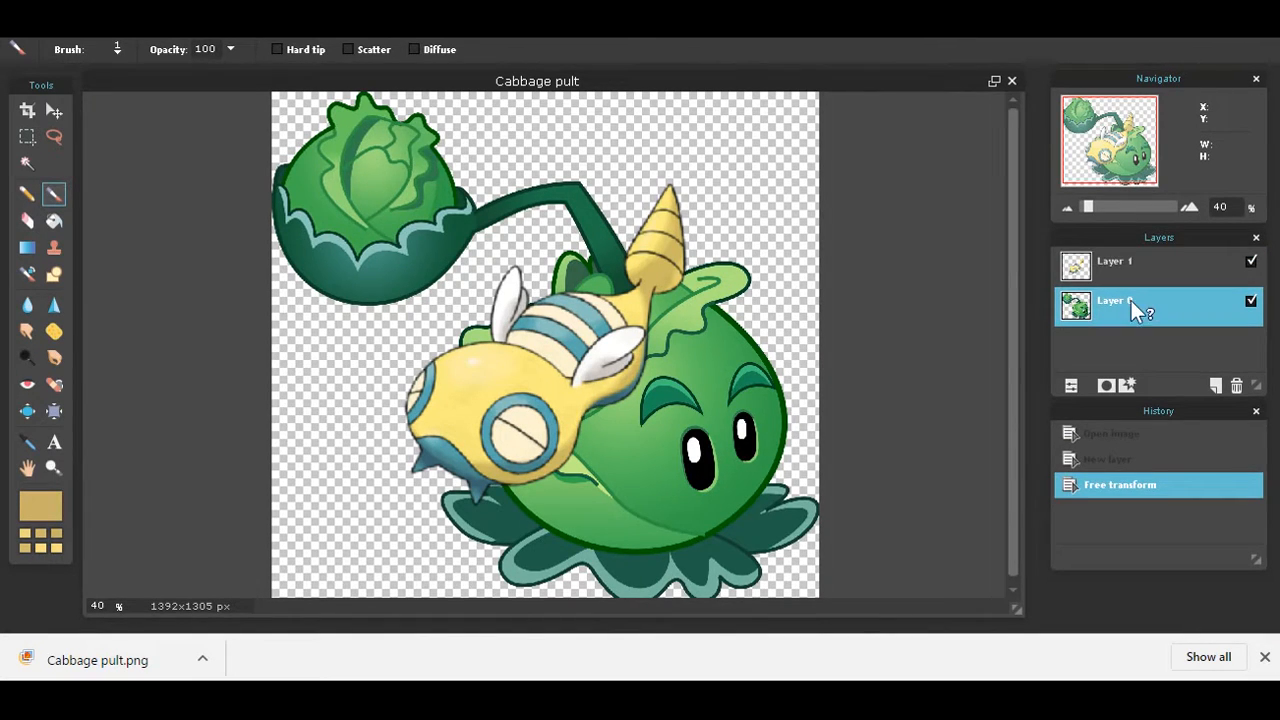
left_click(1121, 262)
left_click_drag(1121, 260, 1123, 330)
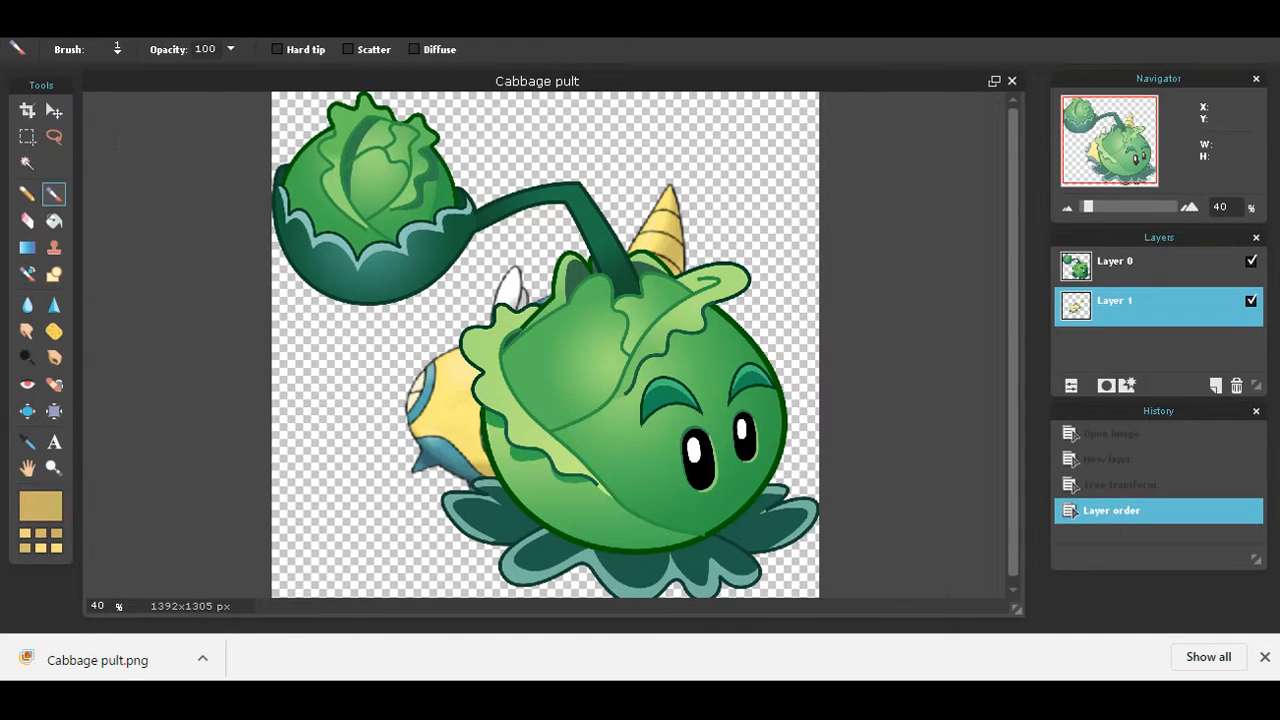
Erase the cabbage's body and face on Layer 0 with a size 200 hard round eraser, keeping the catapult arm and base leaves.
left_click(27, 221)
left_click(119, 50)
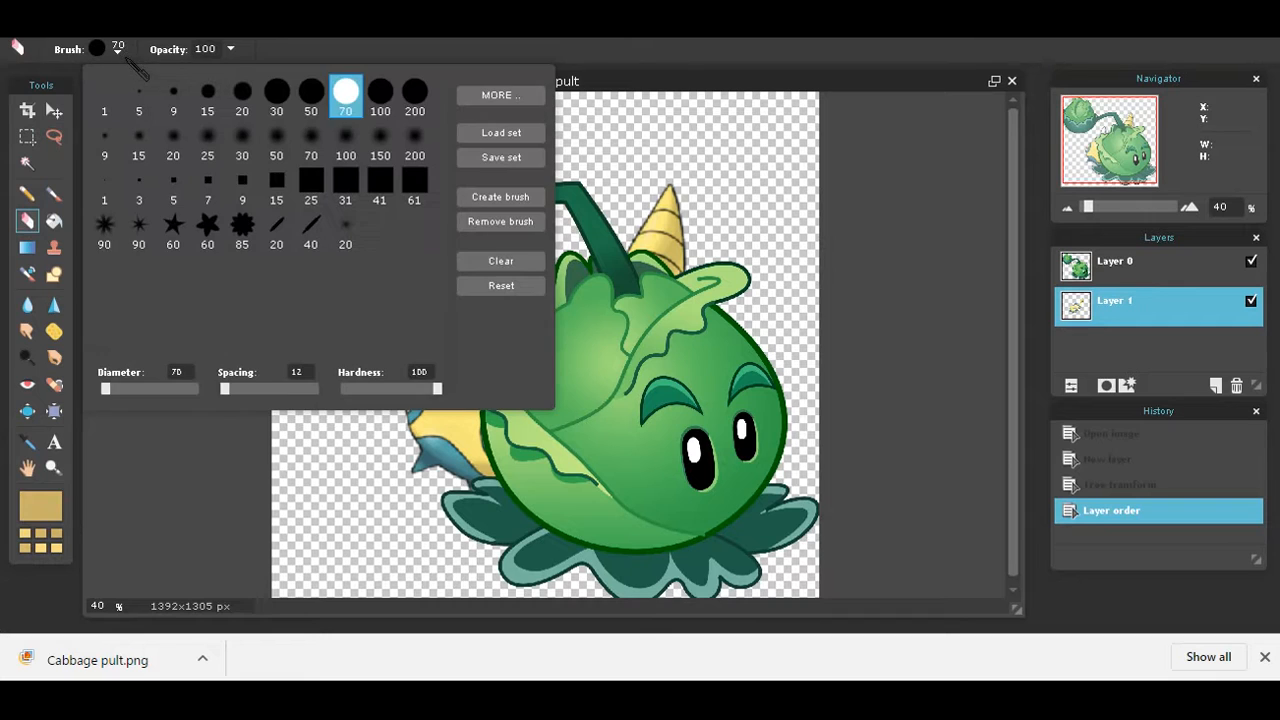
left_click(414, 92)
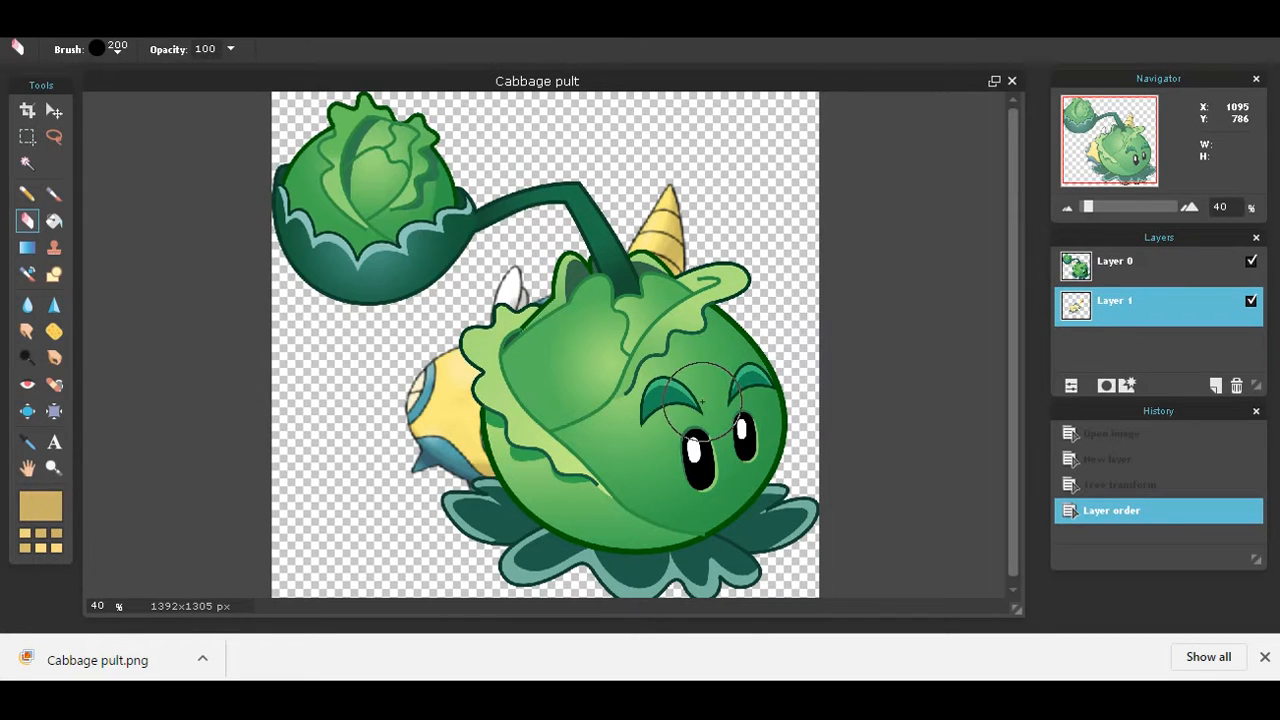
mouse_move(678, 408)
left_mouse_down()
mouse_move(655, 398)
mouse_move(690, 425)
mouse_move(755, 395)
left_mouse_up()
key("ctrl+z")
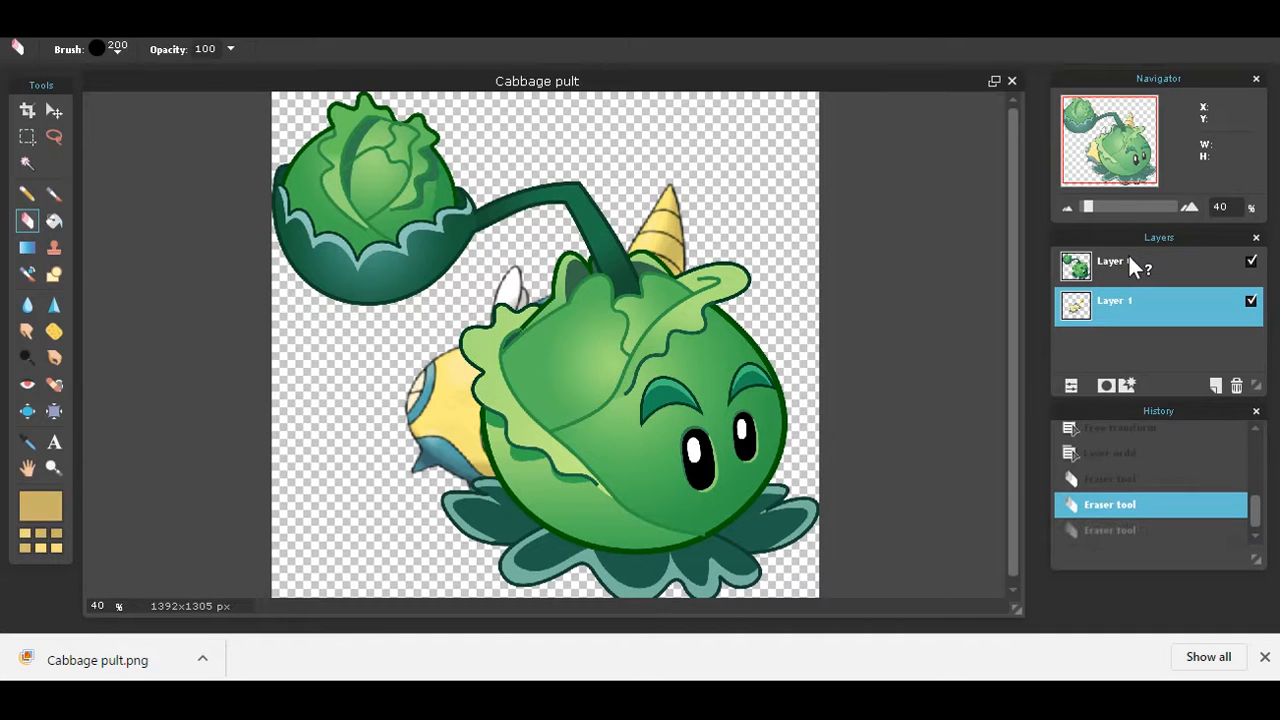
left_click(1128, 258)
mouse_move(620, 512)
left_mouse_down()
mouse_move(553, 470)
mouse_move(604, 513)
mouse_move(578, 502)
mouse_move(530, 463)
mouse_move(504, 327)
mouse_move(482, 337)
mouse_move(483, 352)
mouse_move(603, 311)
mouse_move(596, 287)
mouse_move(562, 289)
mouse_move(689, 341)
mouse_move(570, 298)
mouse_move(516, 253)
mouse_move(649, 289)
mouse_move(675, 258)
mouse_move(655, 224)
mouse_move(751, 278)
mouse_move(709, 288)
mouse_move(602, 362)
mouse_move(620, 341)
mouse_move(604, 334)
mouse_move(620, 305)
mouse_move(637, 302)
mouse_move(623, 365)
mouse_move(566, 425)
mouse_move(567, 372)
mouse_move(586, 361)
mouse_move(634, 462)
mouse_move(652, 458)
mouse_move(642, 513)
mouse_move(745, 430)
mouse_move(752, 443)
mouse_move(735, 455)
mouse_move(675, 398)
mouse_move(729, 377)
mouse_move(757, 406)
mouse_move(706, 343)
mouse_move(680, 388)
left_mouse_up()
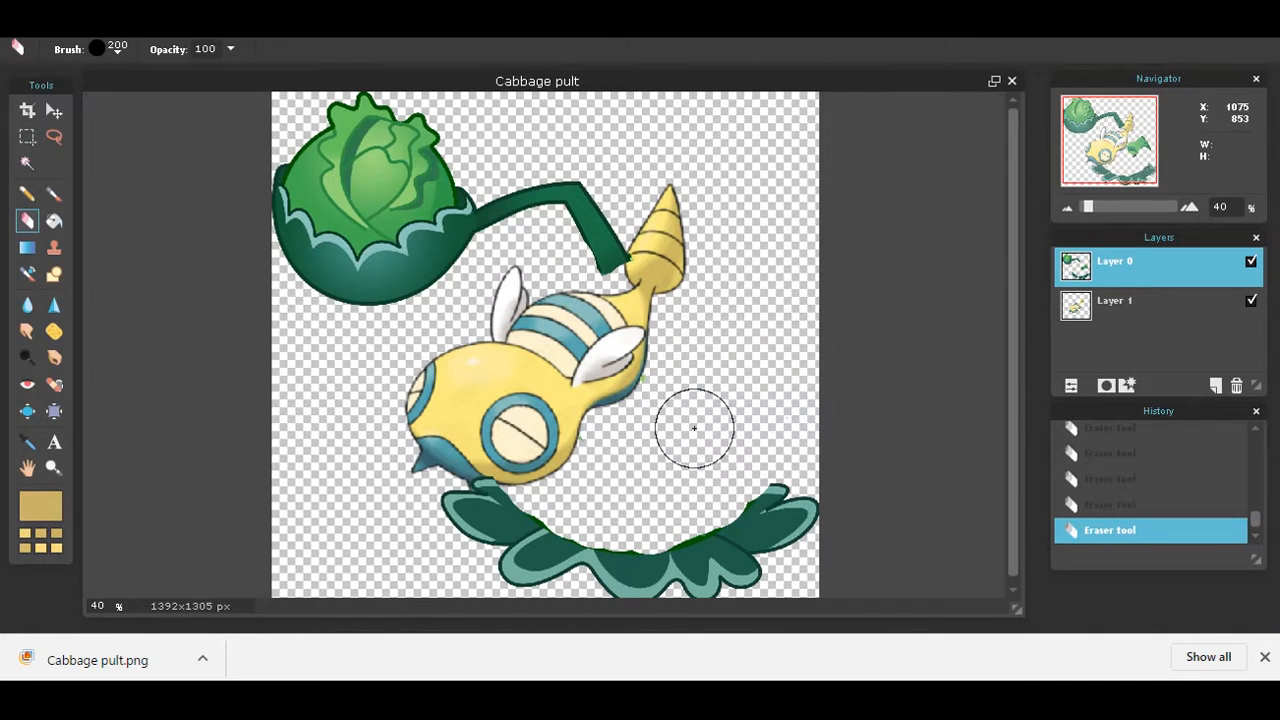
Free-transform the Pokémon on Layer 1, mirroring it horizontally and rotating it so its head sits over the base leaves.
left_click(1118, 306)
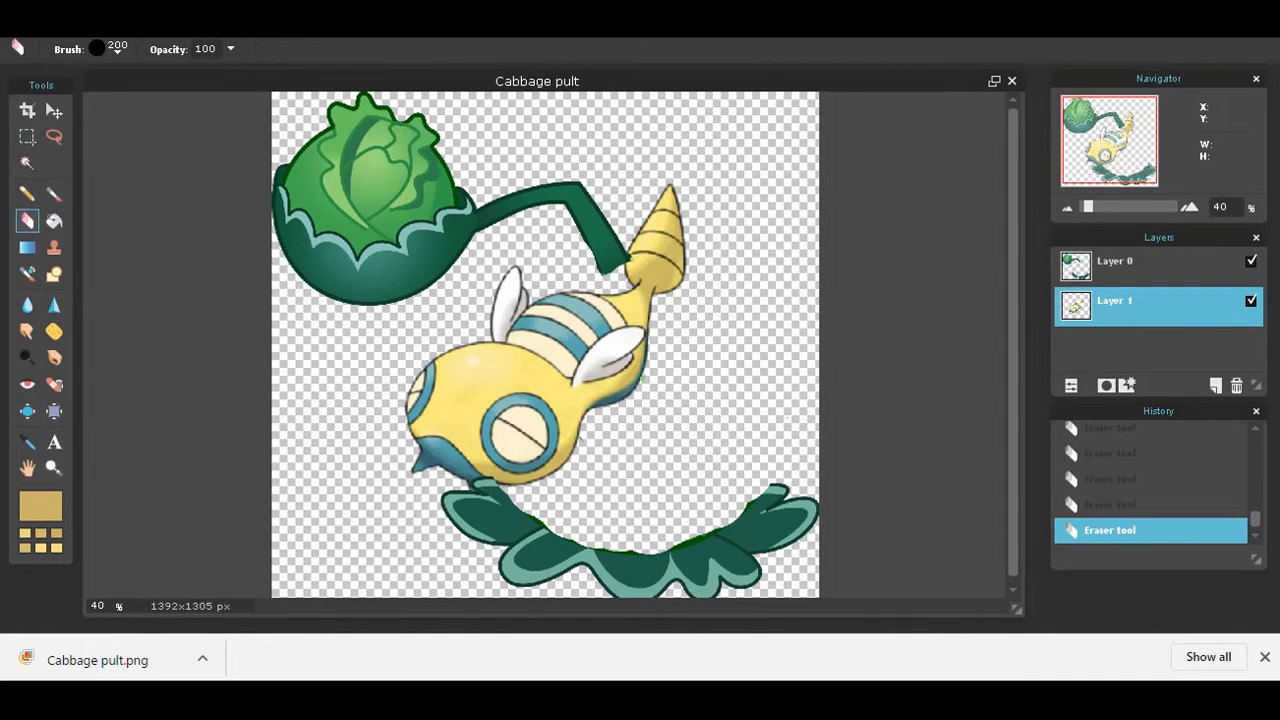
left_click(60, 28)
left_click(138, 170)
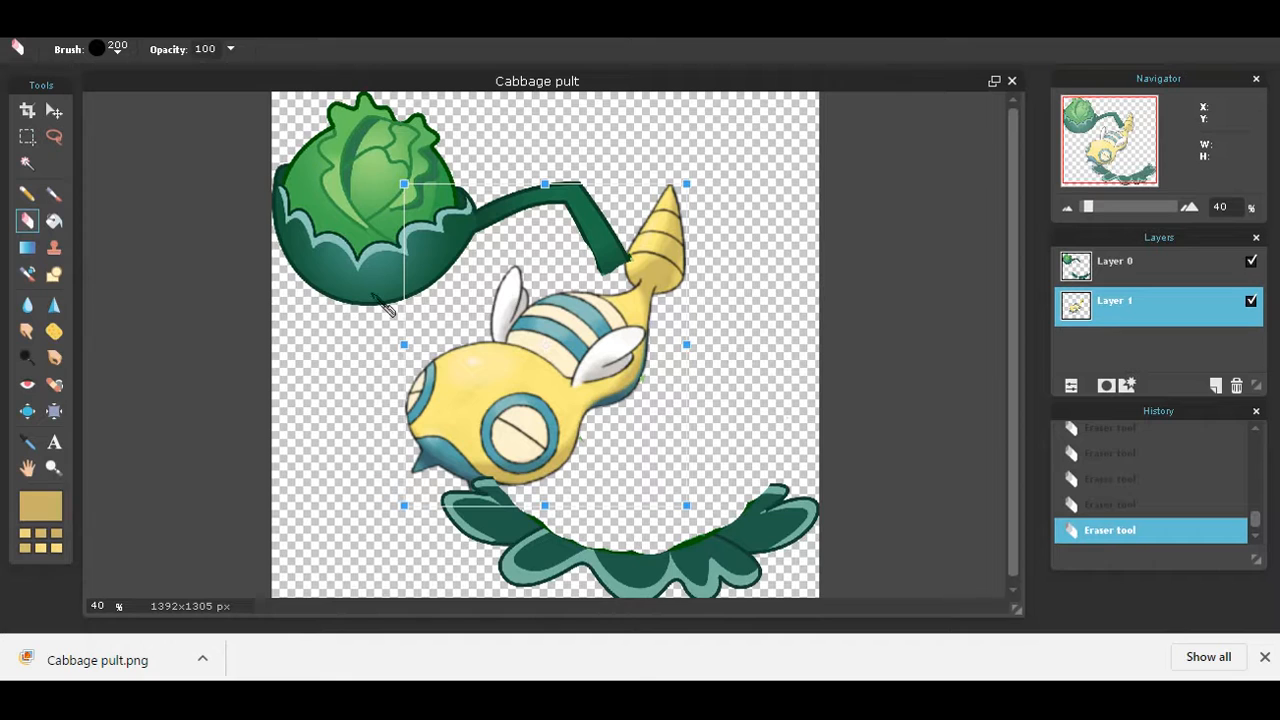
left_click_drag(404, 343, 700, 458)
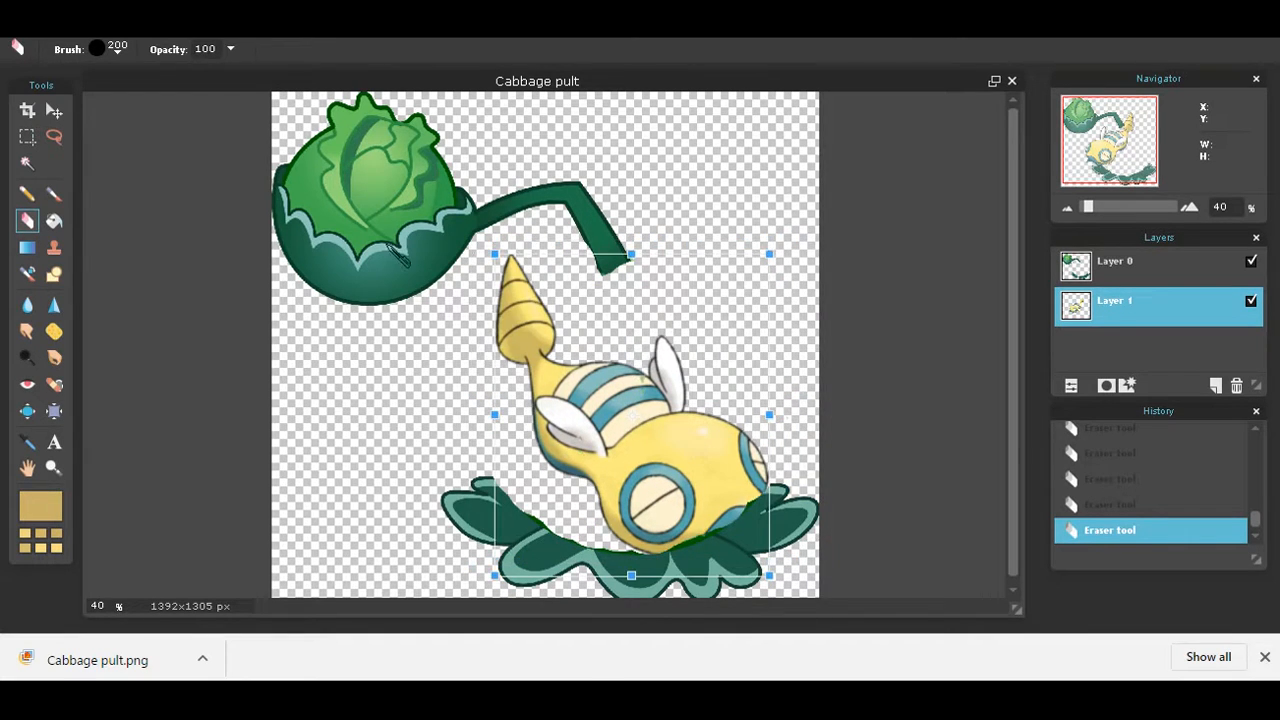
left_click_drag(481, 245, 436, 318)
key("e")
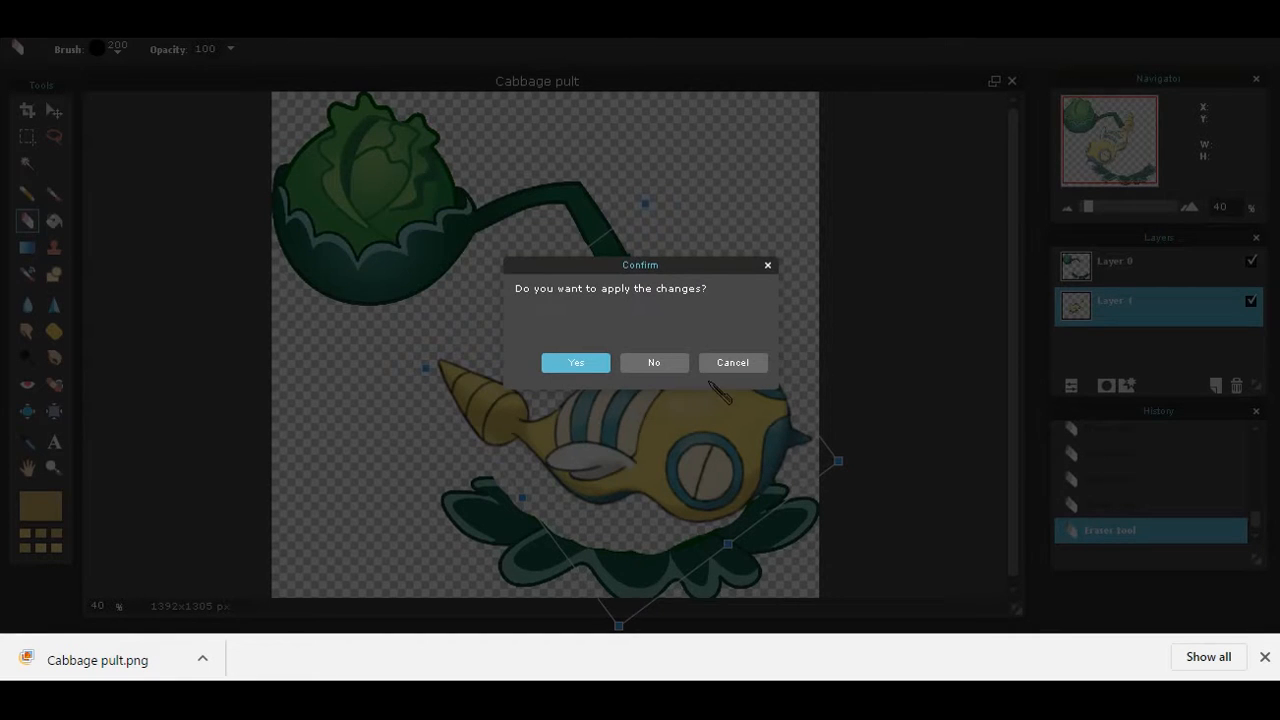
left_click(722, 366)
mouse_move(697, 399)
left_mouse_down()
mouse_move(670, 470)
mouse_move(677, 399)
left_mouse_up()
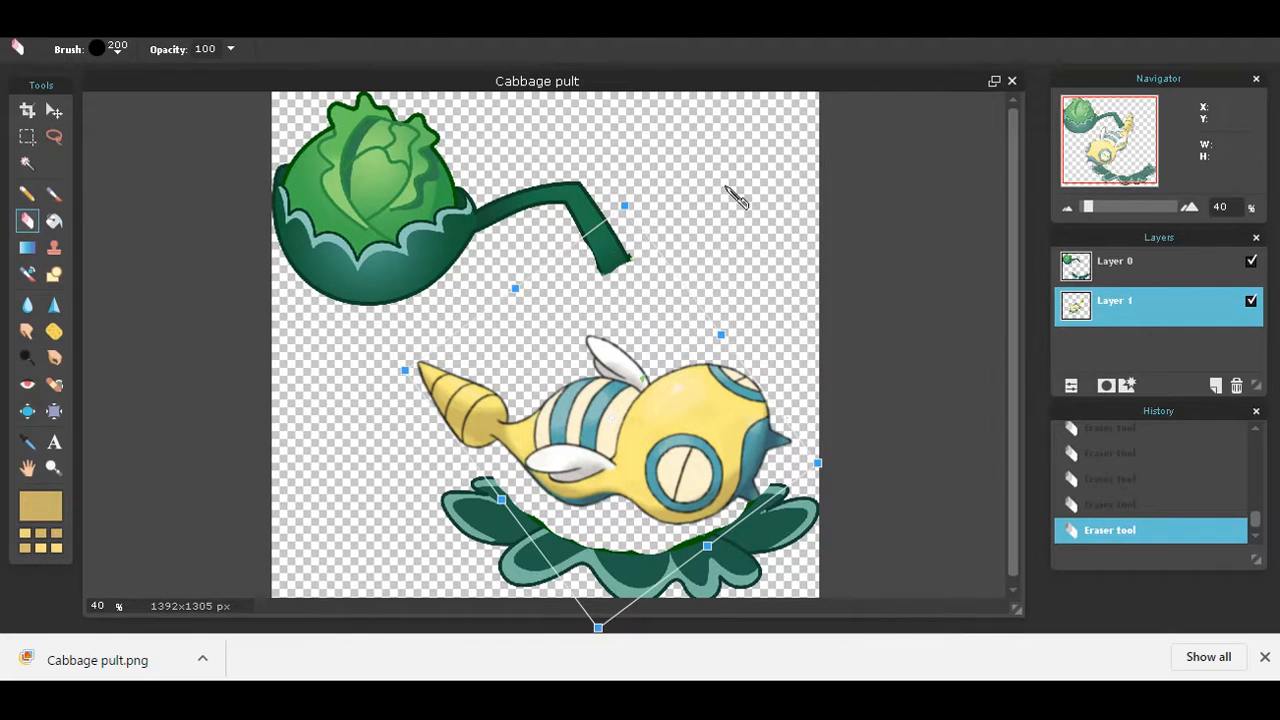
Enlarge the mirrored Pokémon, reposition it to span most of the canvas width, and apply the transform.
left_click_drag(626, 203, 628, 138)
left_click_drag(750, 492, 729, 454)
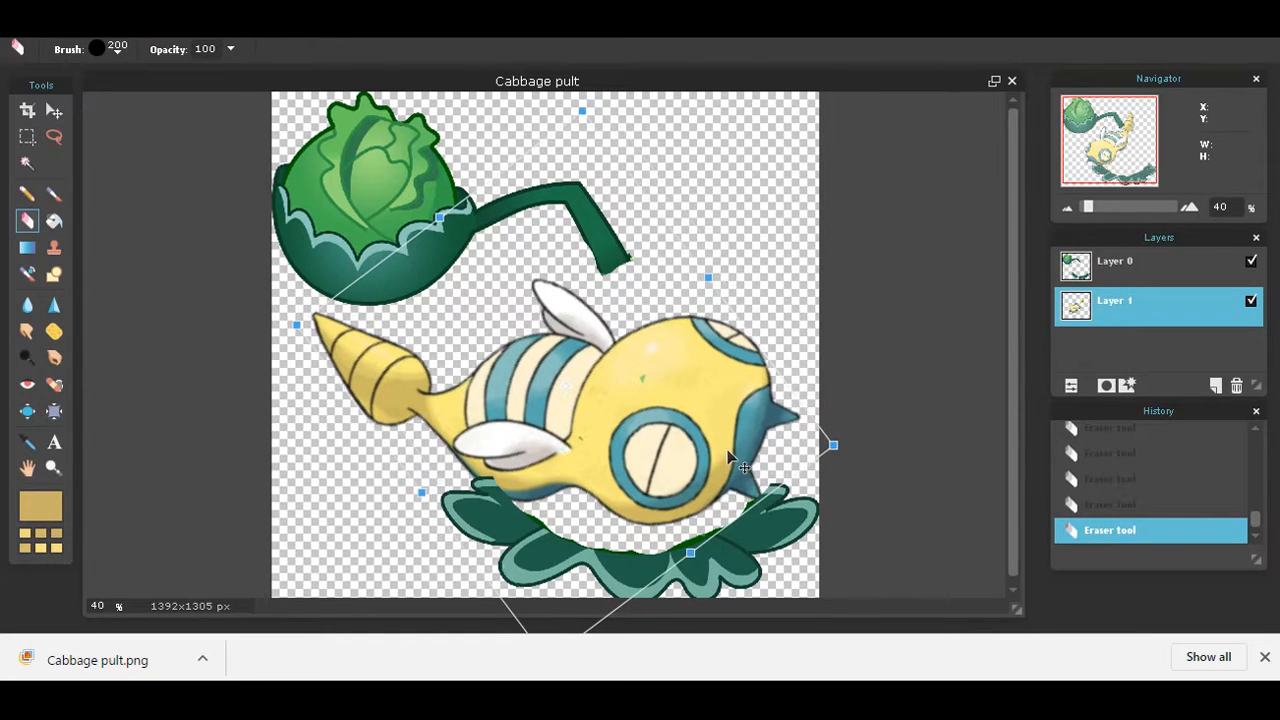
left_click(870, 488)
left_click(590, 363)
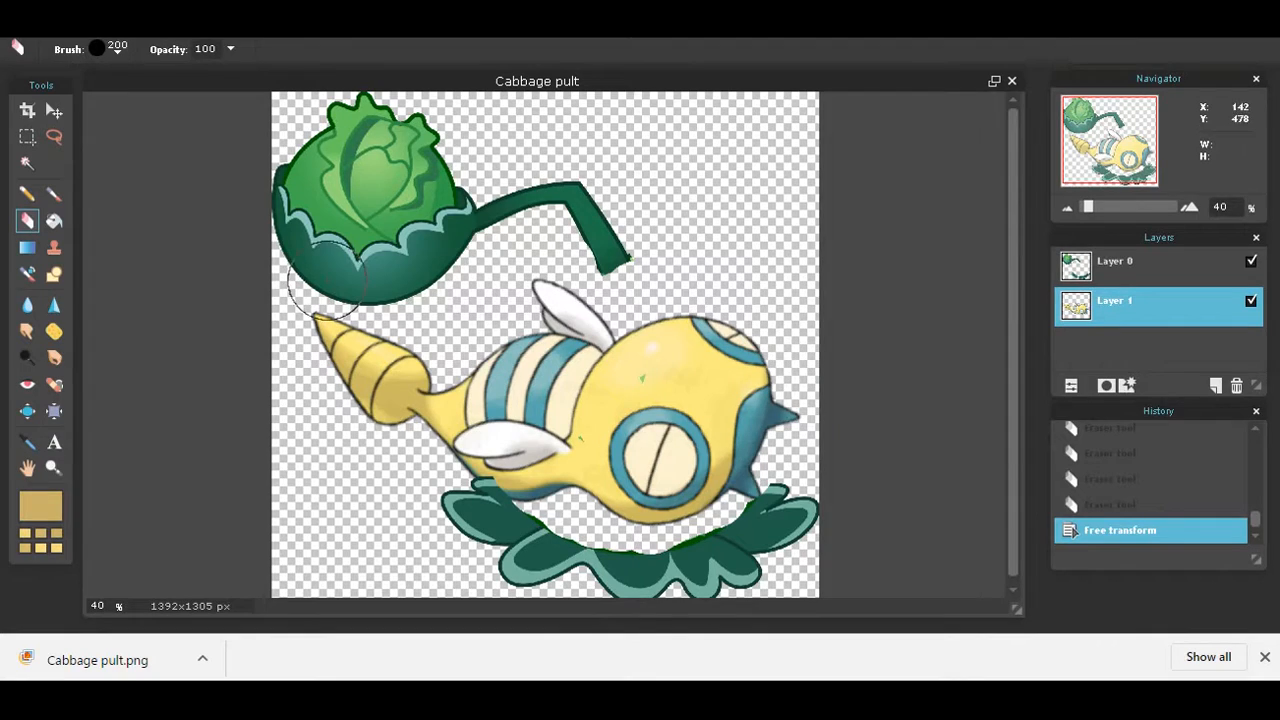
Erase the dark green base leaves on Layer 0.
left_click(1152, 273)
mouse_move(500, 530)
left_mouse_down()
mouse_move(460, 496)
mouse_move(504, 541)
mouse_move(675, 564)
mouse_move(749, 545)
mouse_move(771, 518)
mouse_move(779, 540)
mouse_move(781, 516)
mouse_move(729, 571)
mouse_move(720, 558)
mouse_move(502, 546)
mouse_move(696, 562)
mouse_move(629, 563)
left_mouse_up()
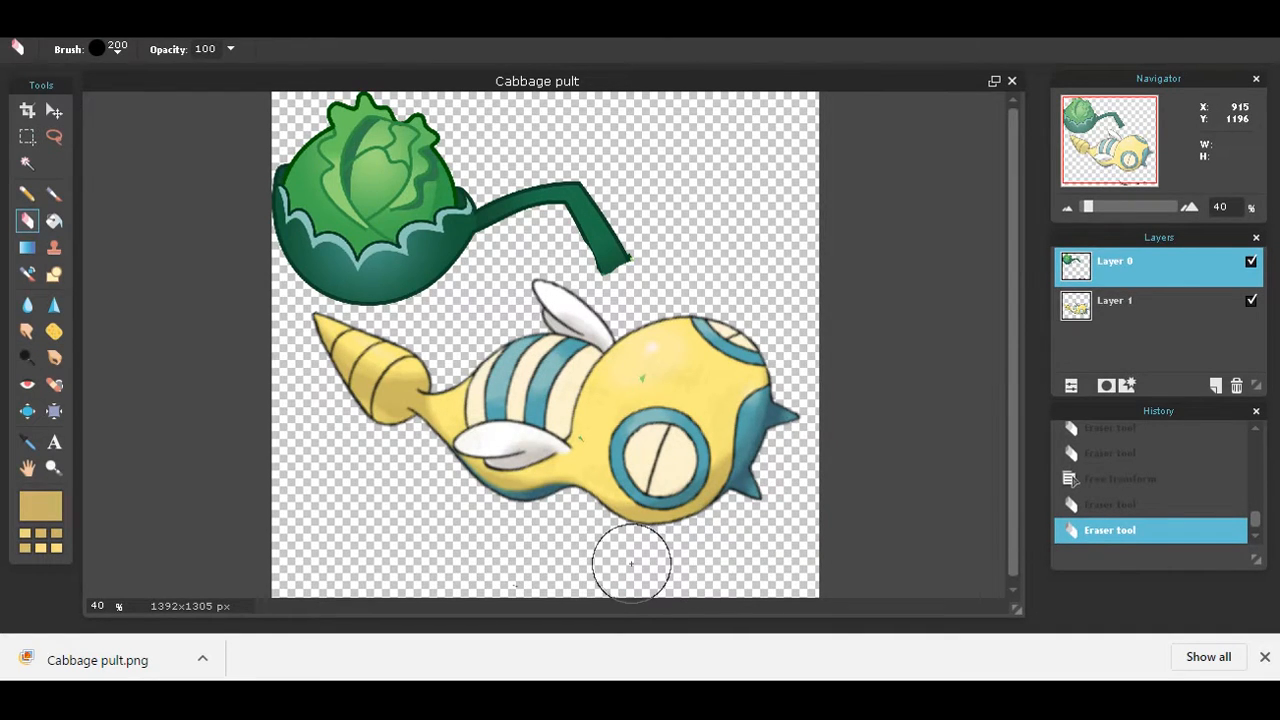
Rotate the cabbage catapult on Layer 0 slightly clockwise, place its stem on the Pokémon's back, and apply the transform.
left_click(60, 25)
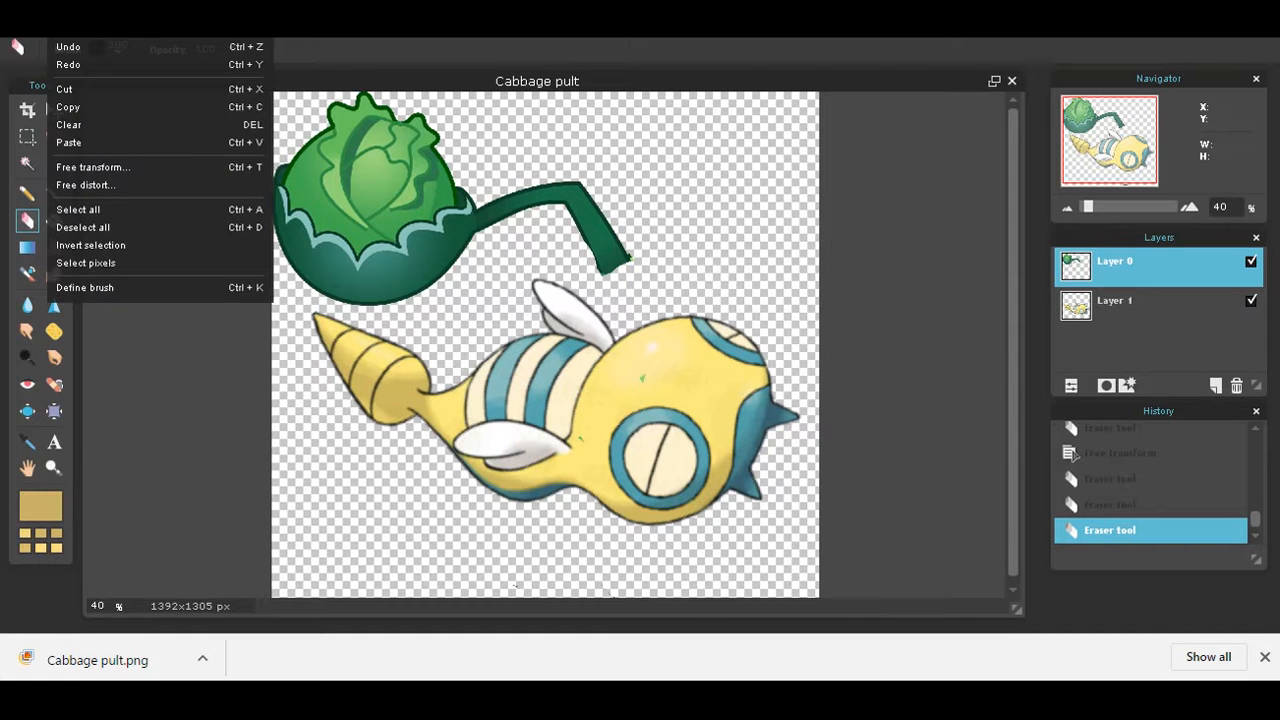
left_click(90, 166)
left_click_drag(557, 287, 609, 344)
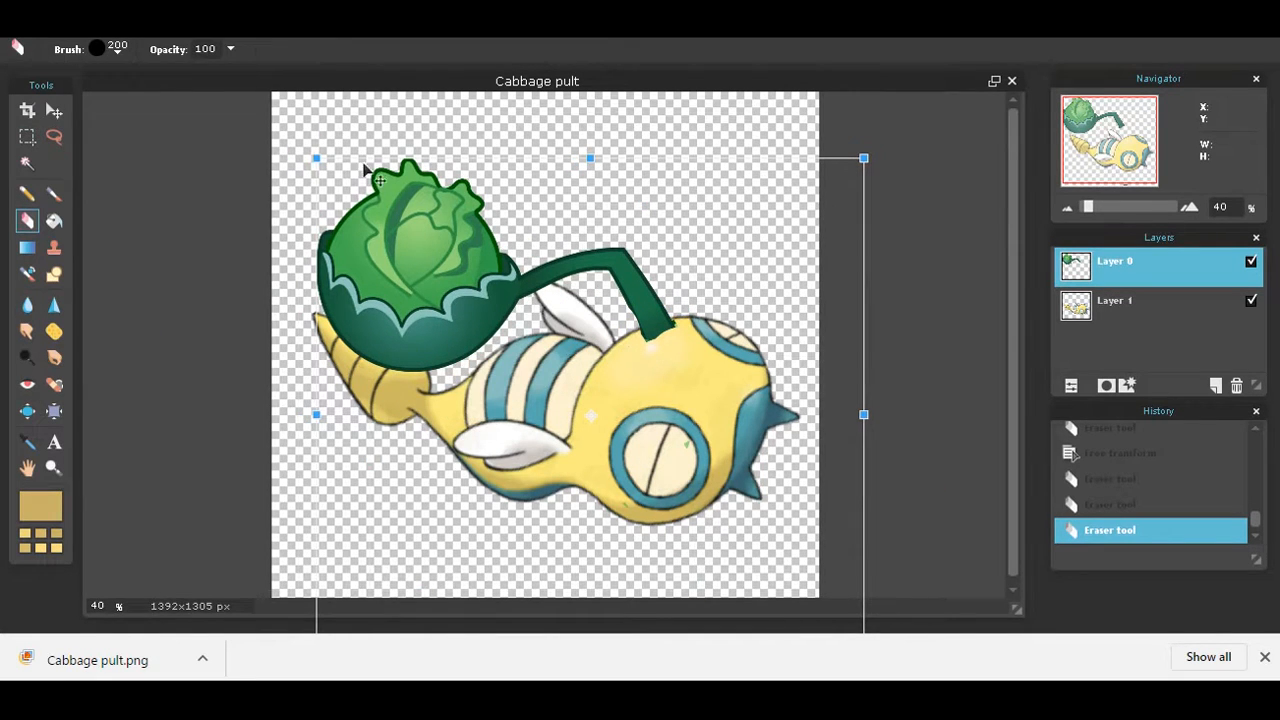
left_click_drag(303, 145, 410, 148)
left_click_drag(690, 315, 585, 305)
left_click_drag(287, 74, 310, 76)
left_click_drag(509, 303, 505, 318)
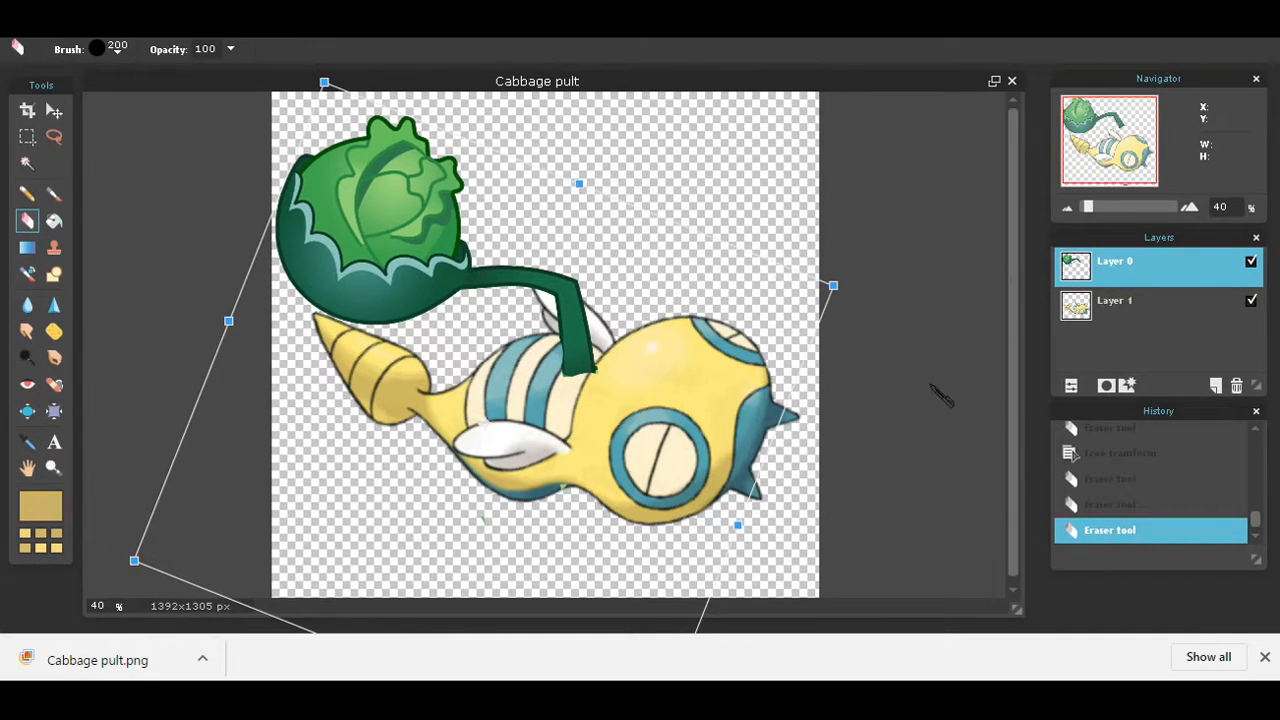
left_click_drag(731, 414, 747, 400)
left_click_drag(765, 384, 743, 398)
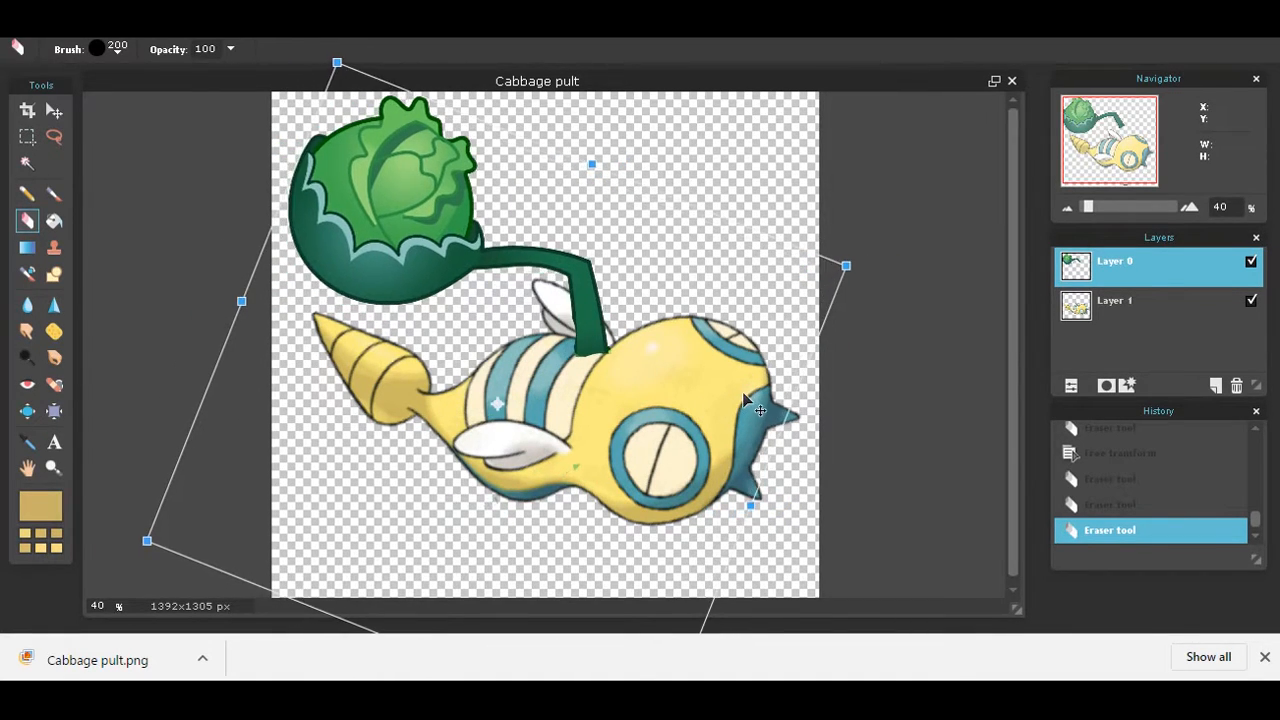
left_click(913, 447)
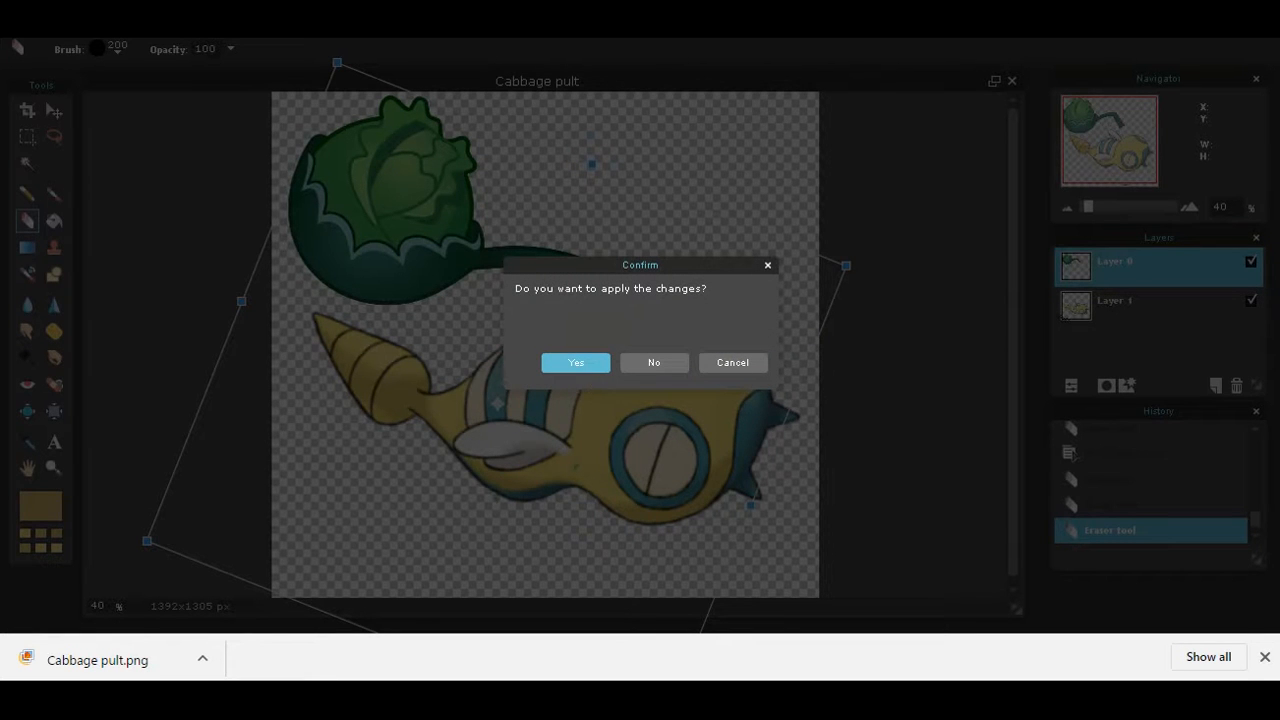
key("Return")
Shrink the Pokémon on Layer 1 with Free transform and shift it right until its tail tip meets the catapult stem.
left_click(1100, 306)
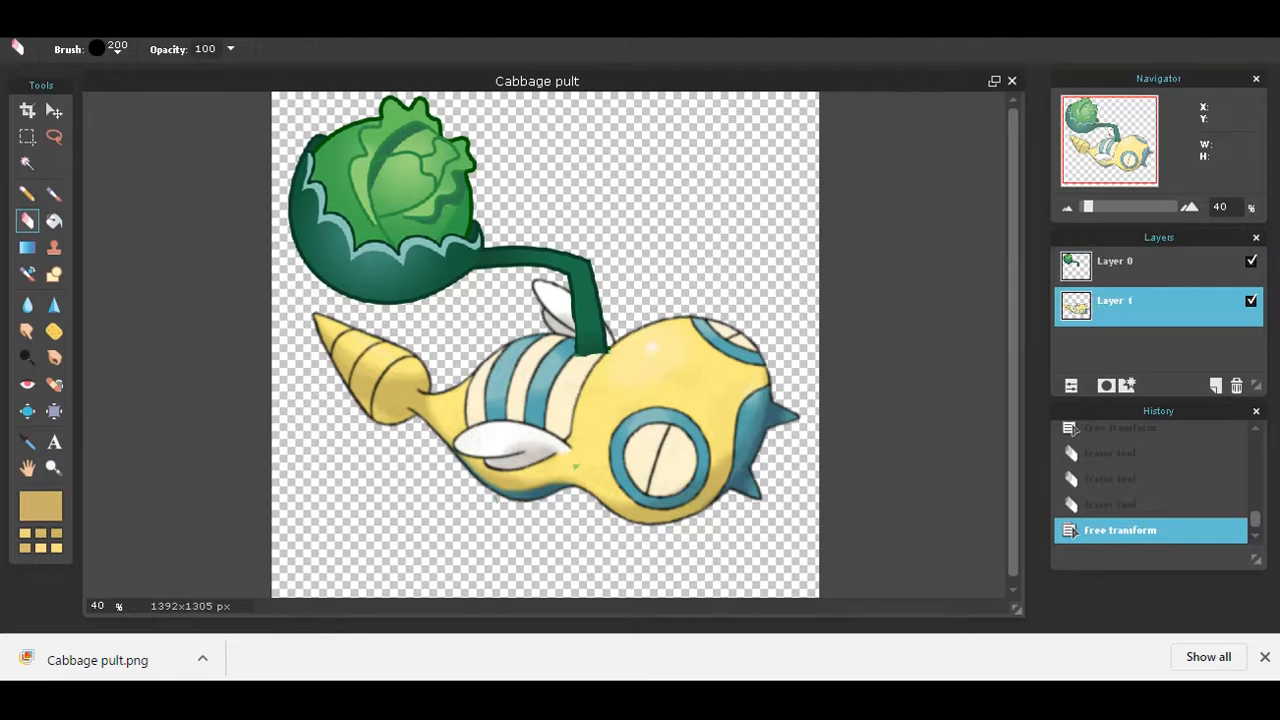
left_click(62, 30)
left_click(110, 168)
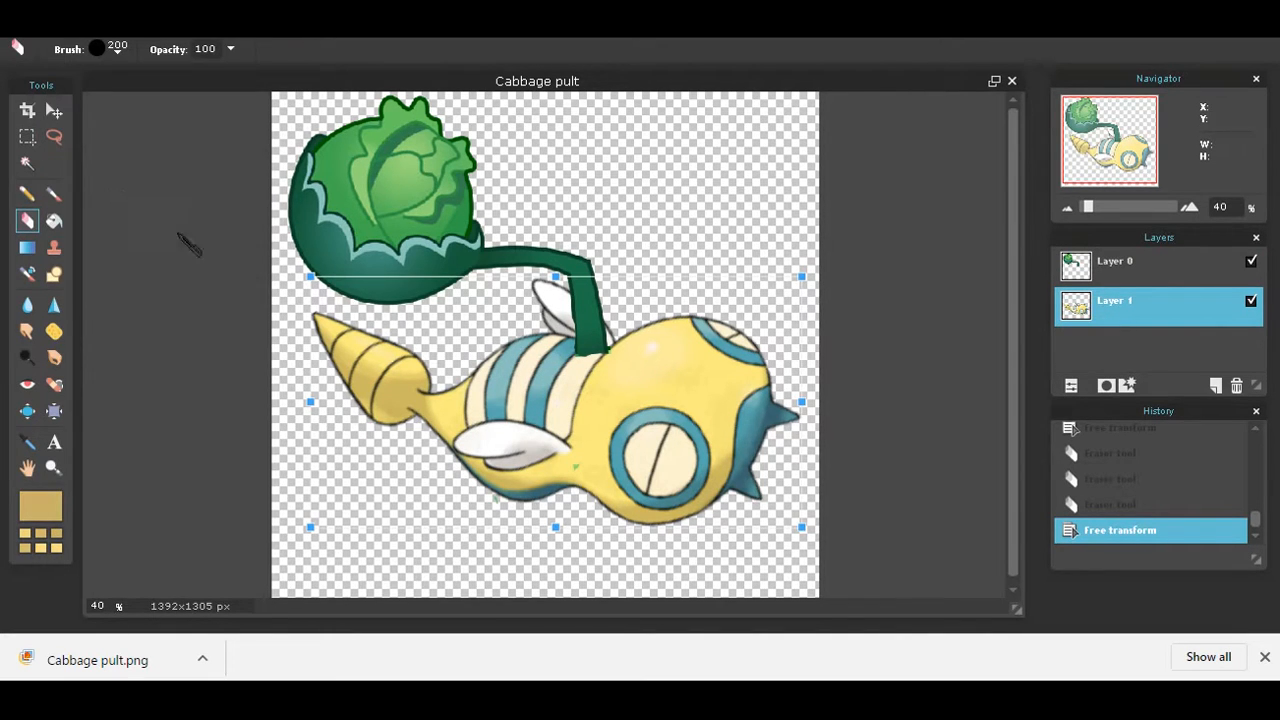
left_click_drag(312, 280, 357, 301)
left_click_drag(603, 400, 725, 375)
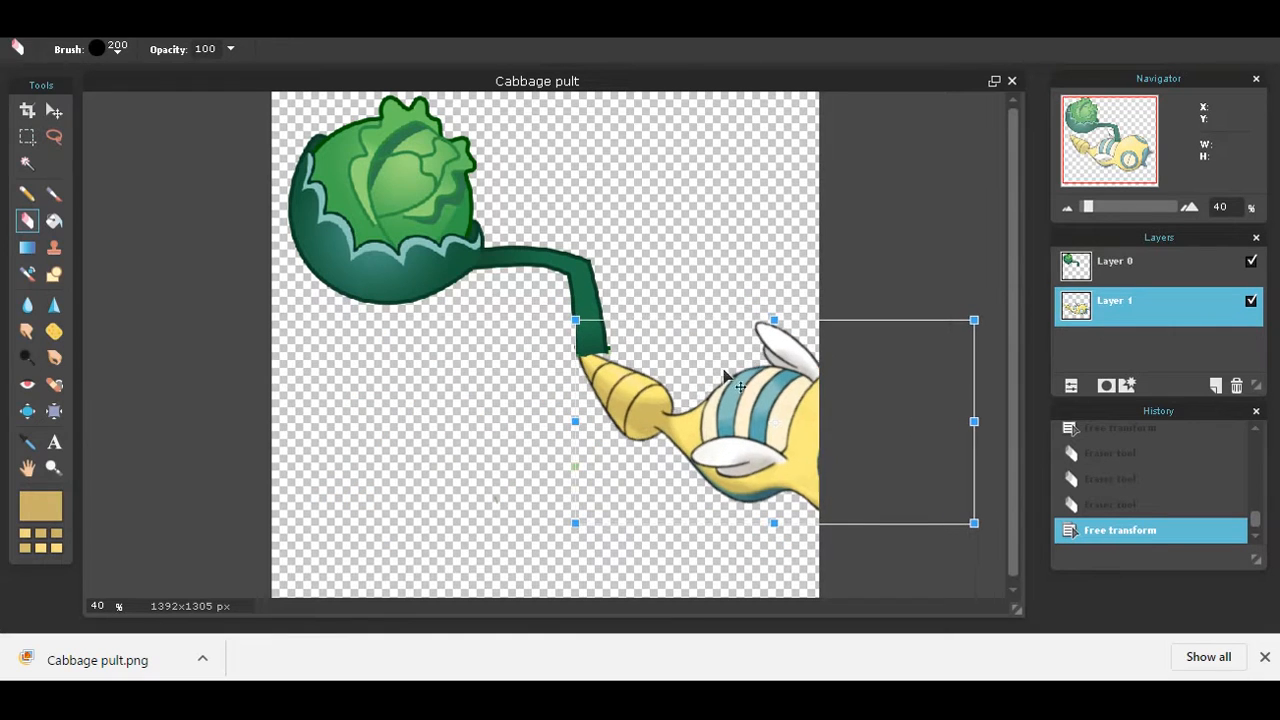
Tilt the Pokémon clockwise with its head toward the lower right, position its body below the catapult stem, and apply the transform.
left_click_drag(558, 310, 606, 246)
left_click_drag(721, 393, 675, 414)
left_click_drag(557, 250, 567, 238)
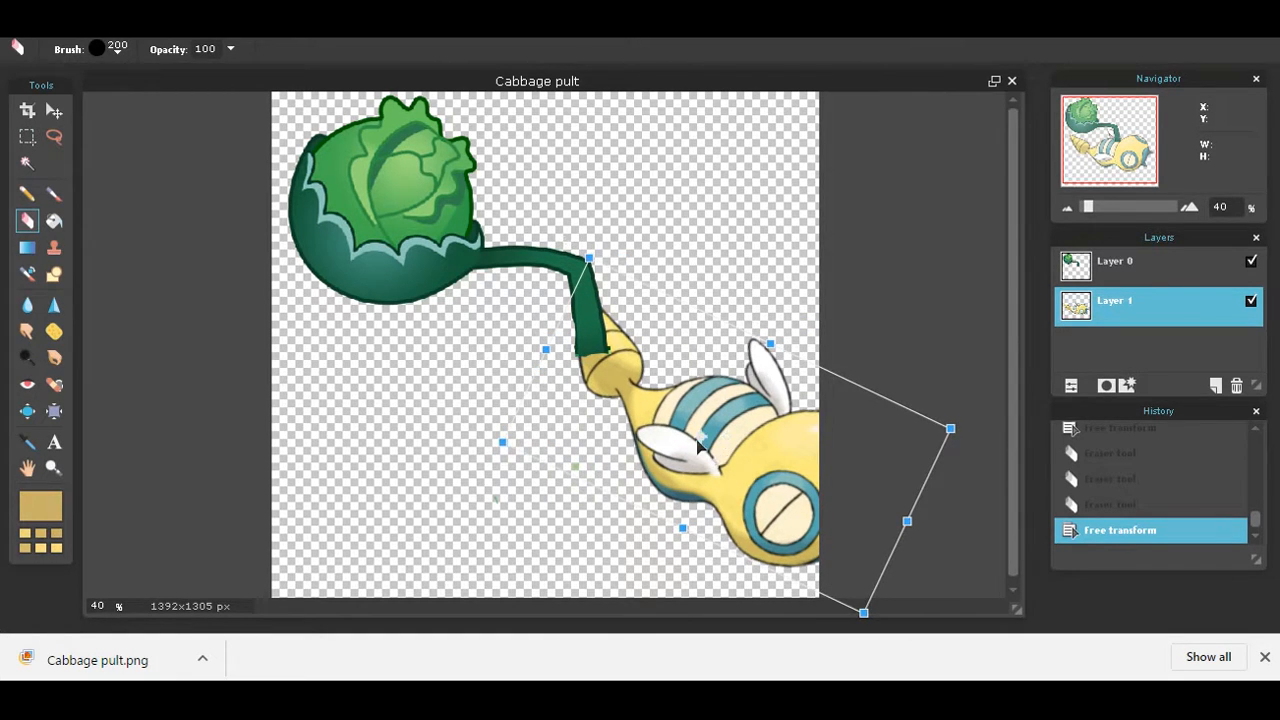
left_click_drag(787, 490, 665, 498)
left_click_drag(450, 258, 620, 140)
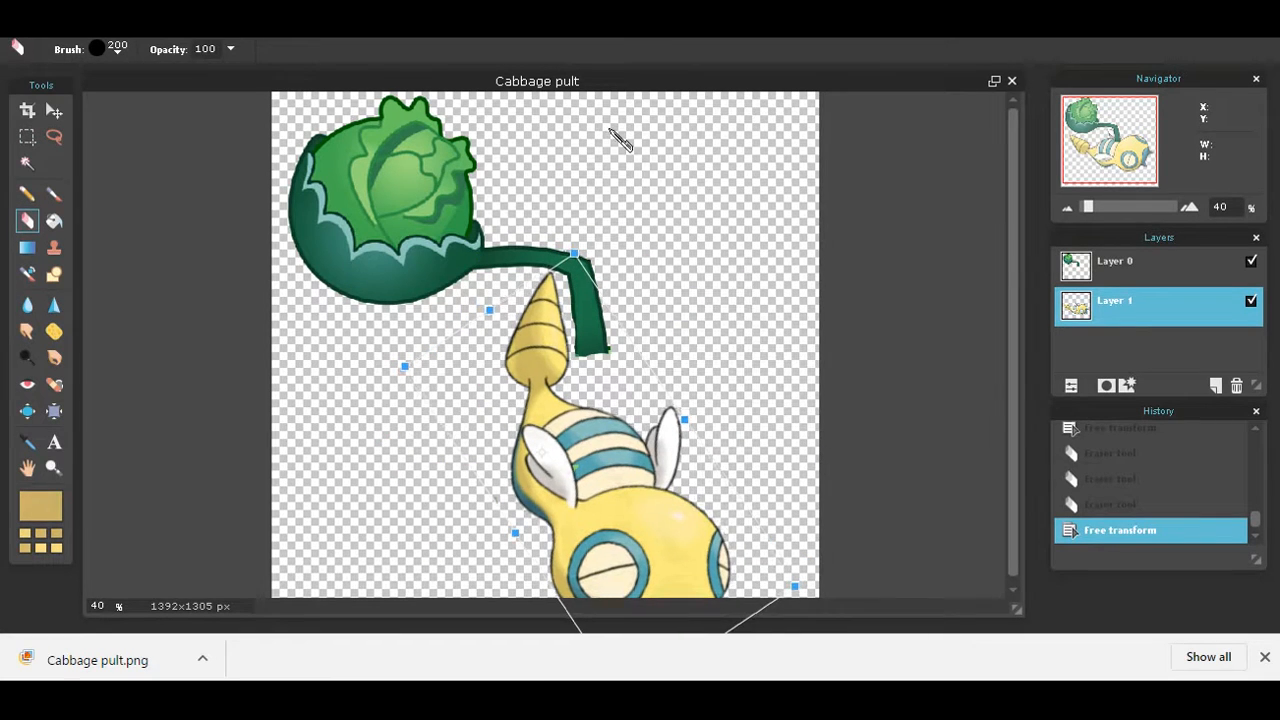
left_click_drag(688, 508, 652, 478)
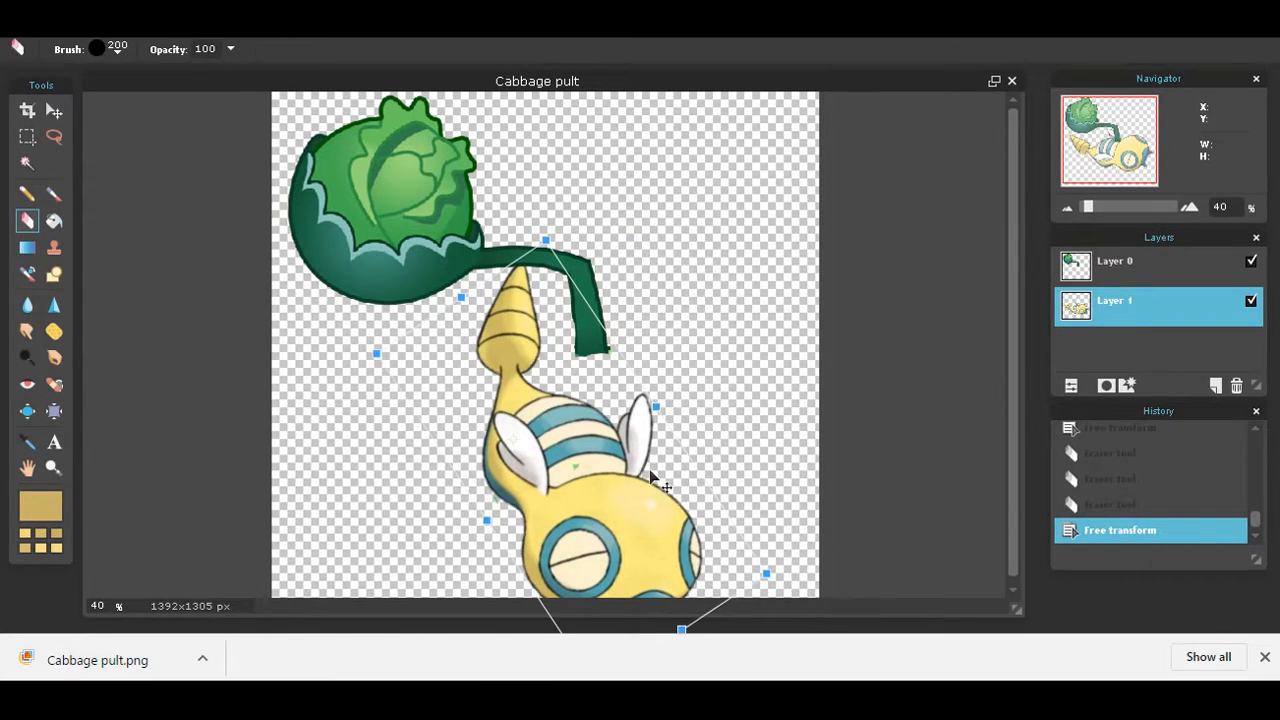
left_click_drag(535, 224, 447, 277)
left_click_drag(613, 432, 635, 456)
left_click(1173, 481)
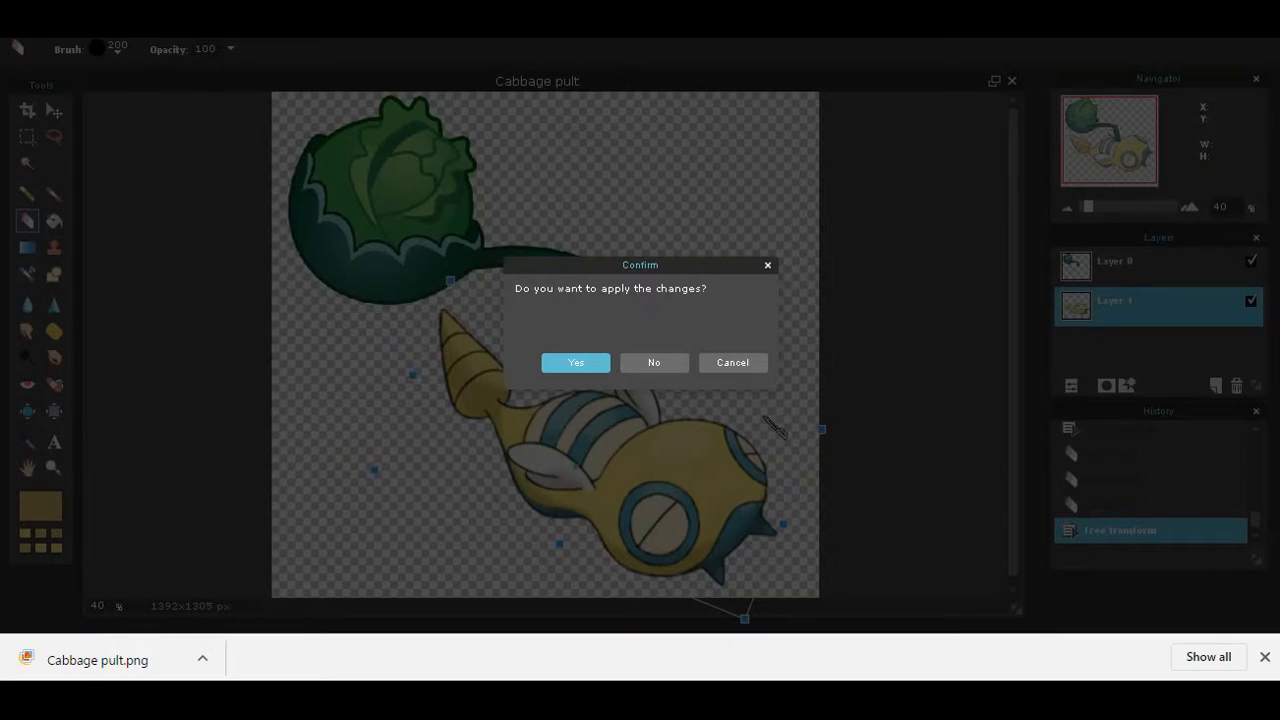
key("Return")
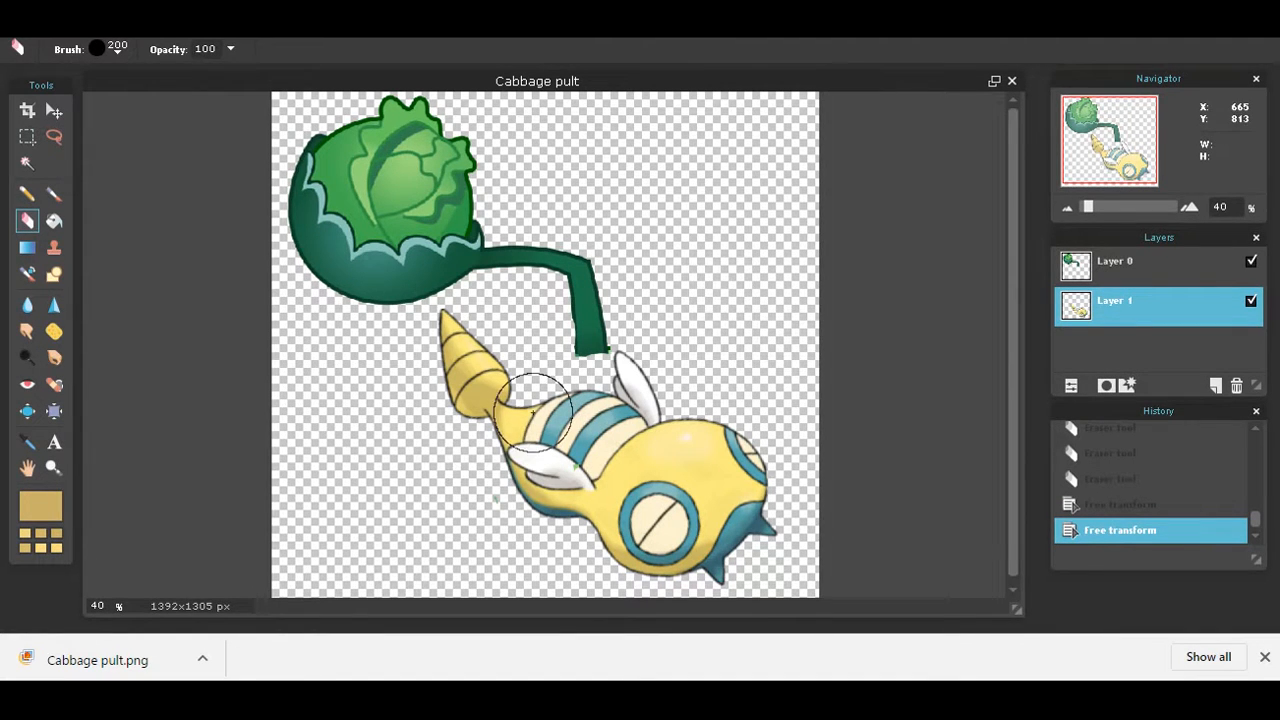
Try erasing the tail cone from the tilted Pokémon on Layer 1.
left_click_drag(457, 371, 478, 366)
left_click(447, 347)
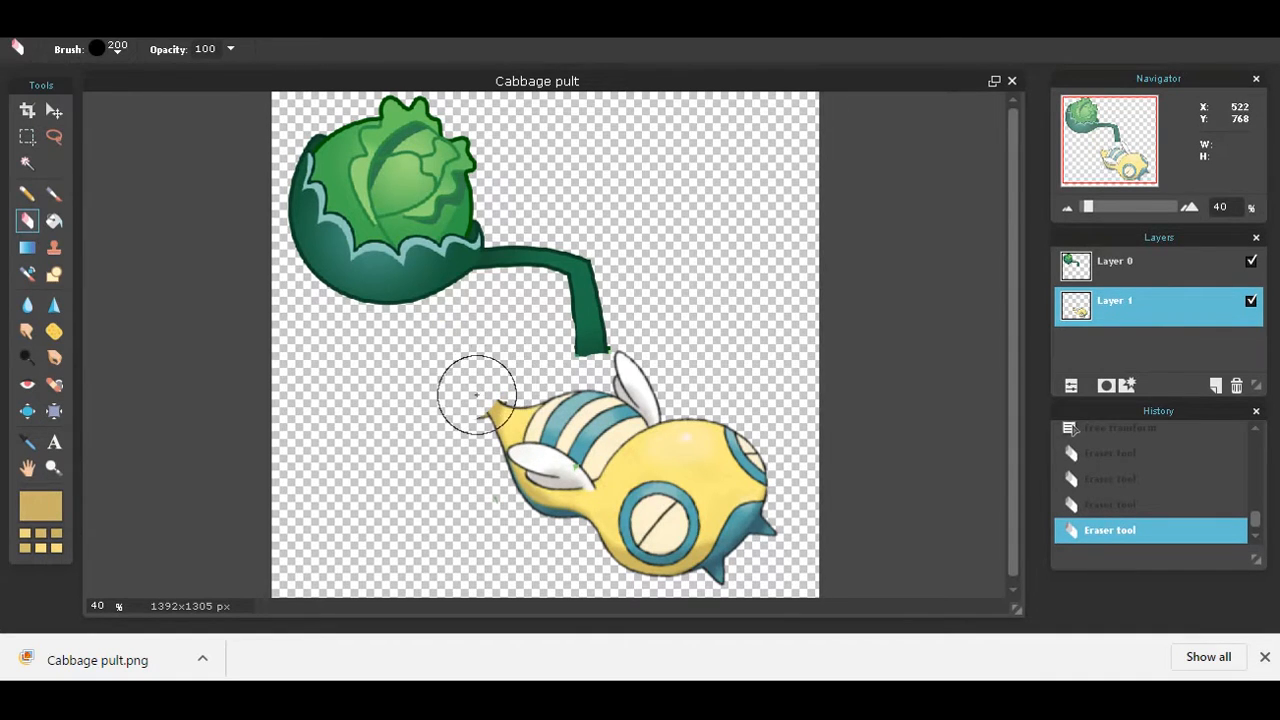
Undo the tail erasing and the last Free transform on the Pokémon.
key("ctrl+z")
key("ctrl+z")
key("ctrl+z")
key("ctrl+z")
key("ctrl+z")
key("ctrl+y")
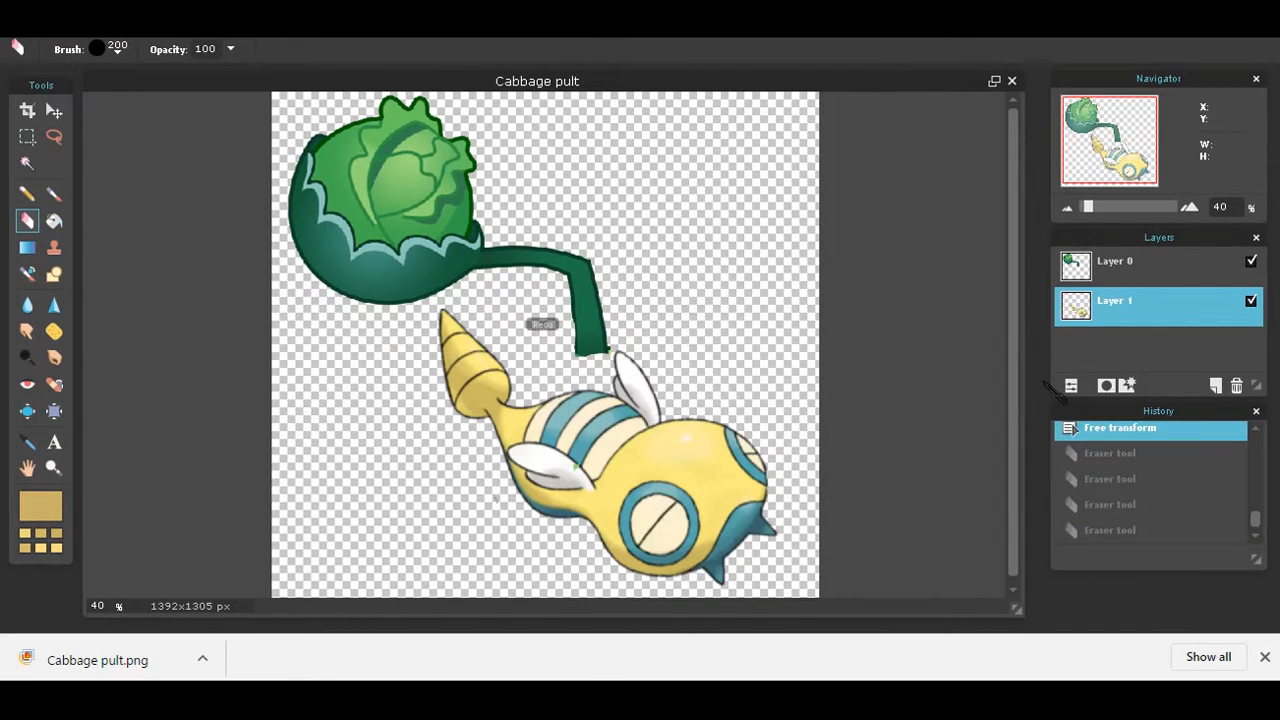
key("ctrl+z")
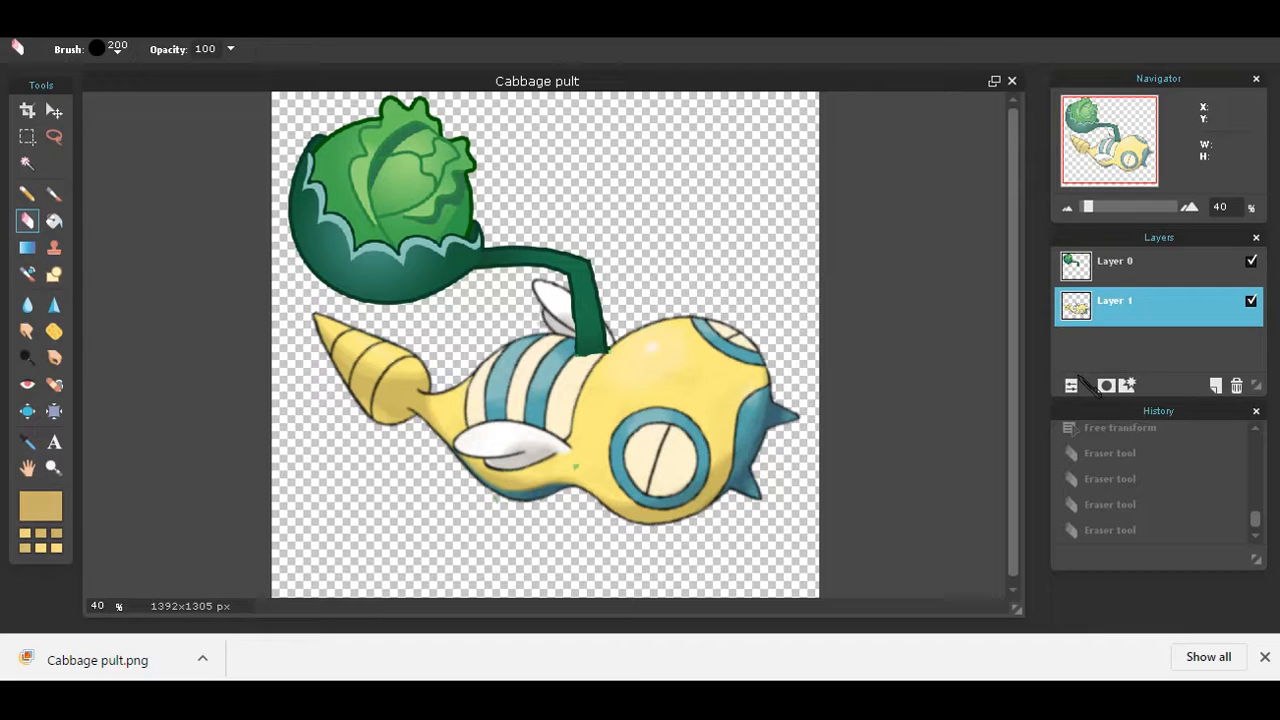
Duplicate Layer 1 and erase the Pokémon's body from the copy, keeping the tail cone.
right_click(1084, 308)
left_click(1018, 252)
key("ctrl+j")
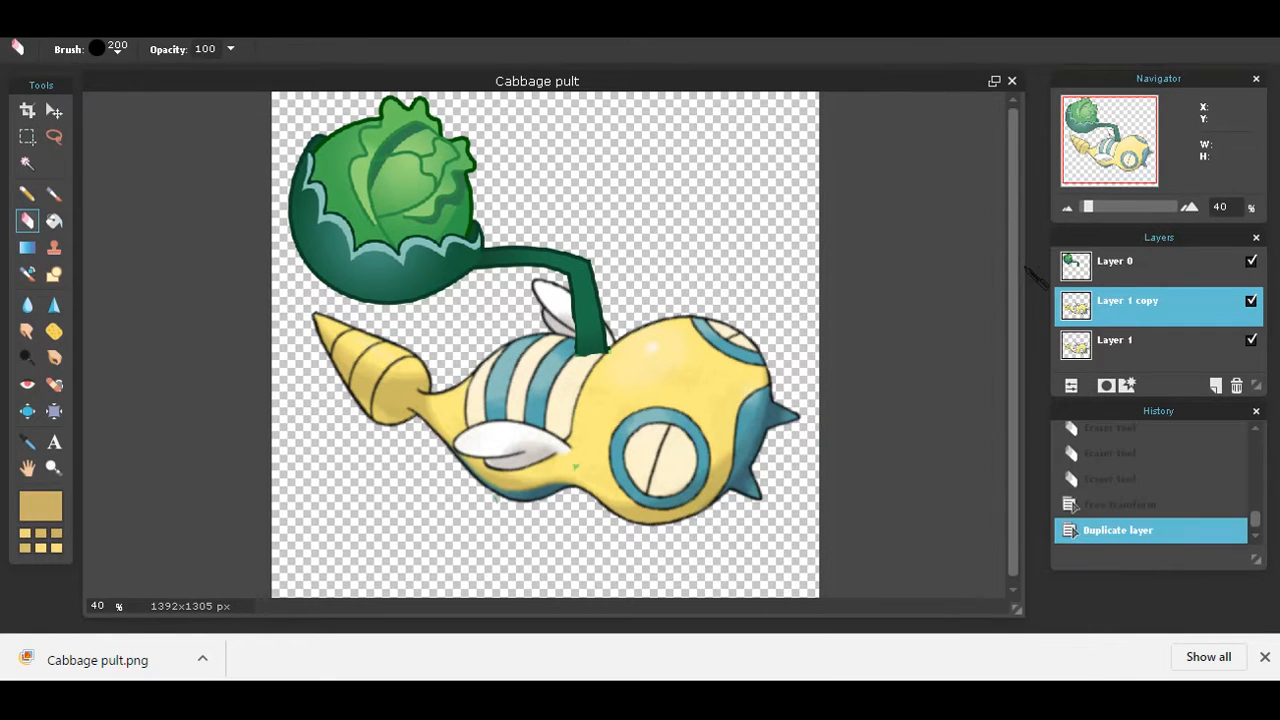
left_click_drag(432, 440, 455, 405)
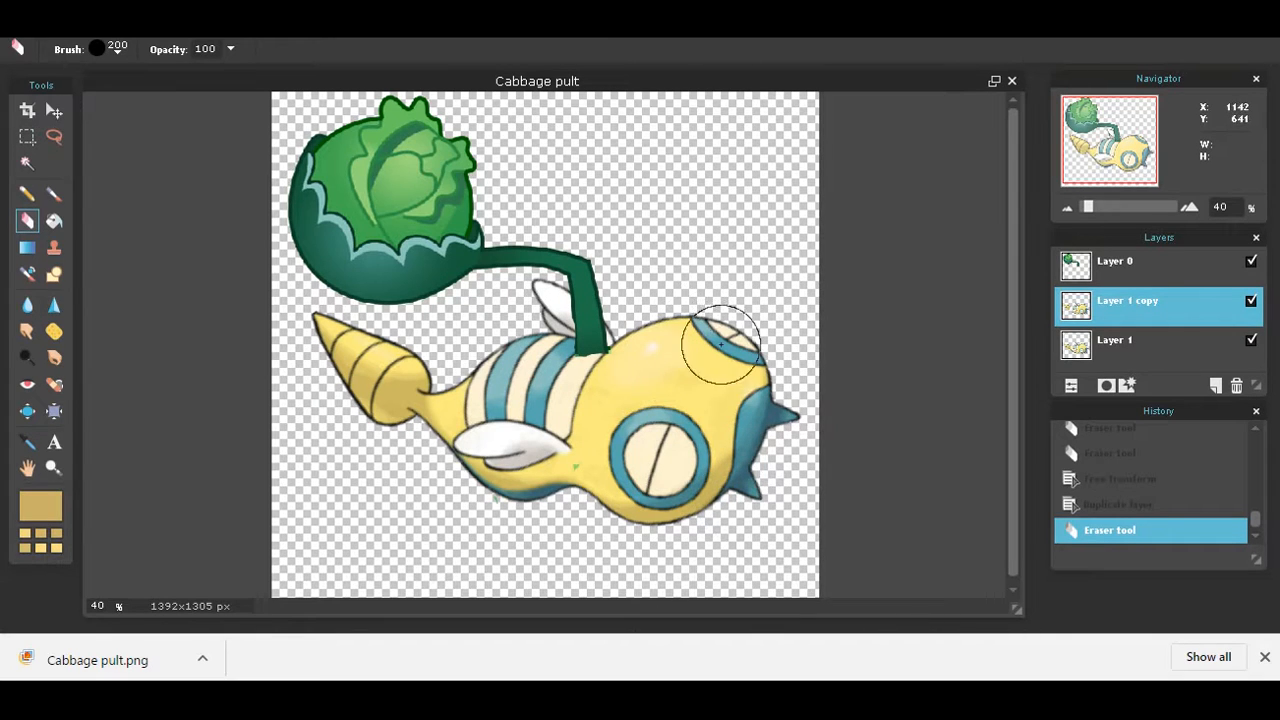
left_click(780, 405)
Erase the tail cone from the Pokémon on Layer 1, leaving the narrow stub at the rear of its body.
left_click(1090, 347)
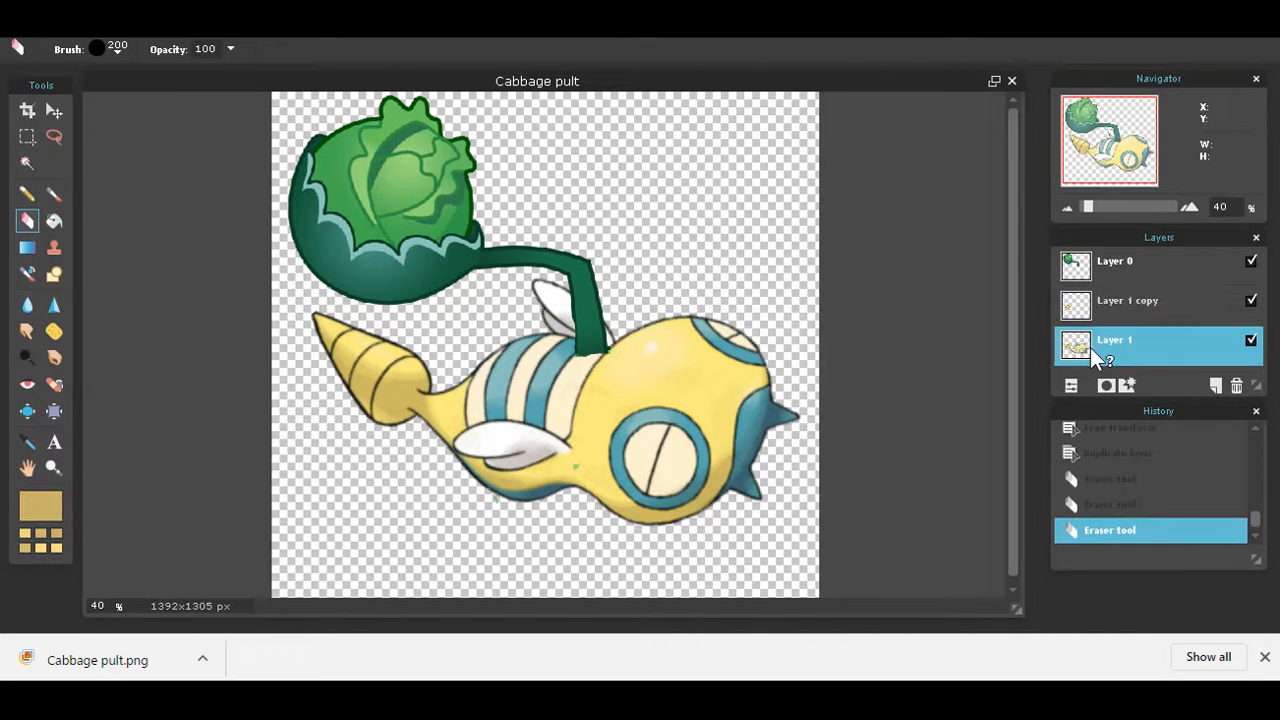
left_click(436, 372)
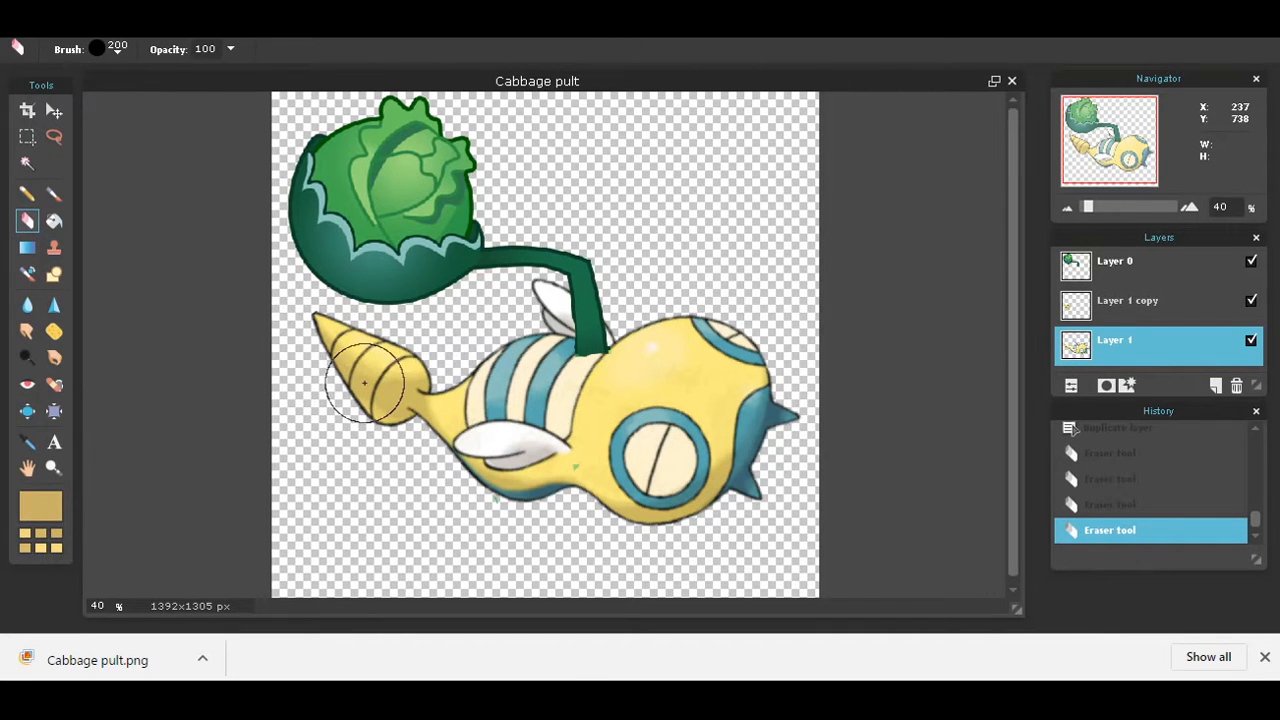
left_click(382, 385)
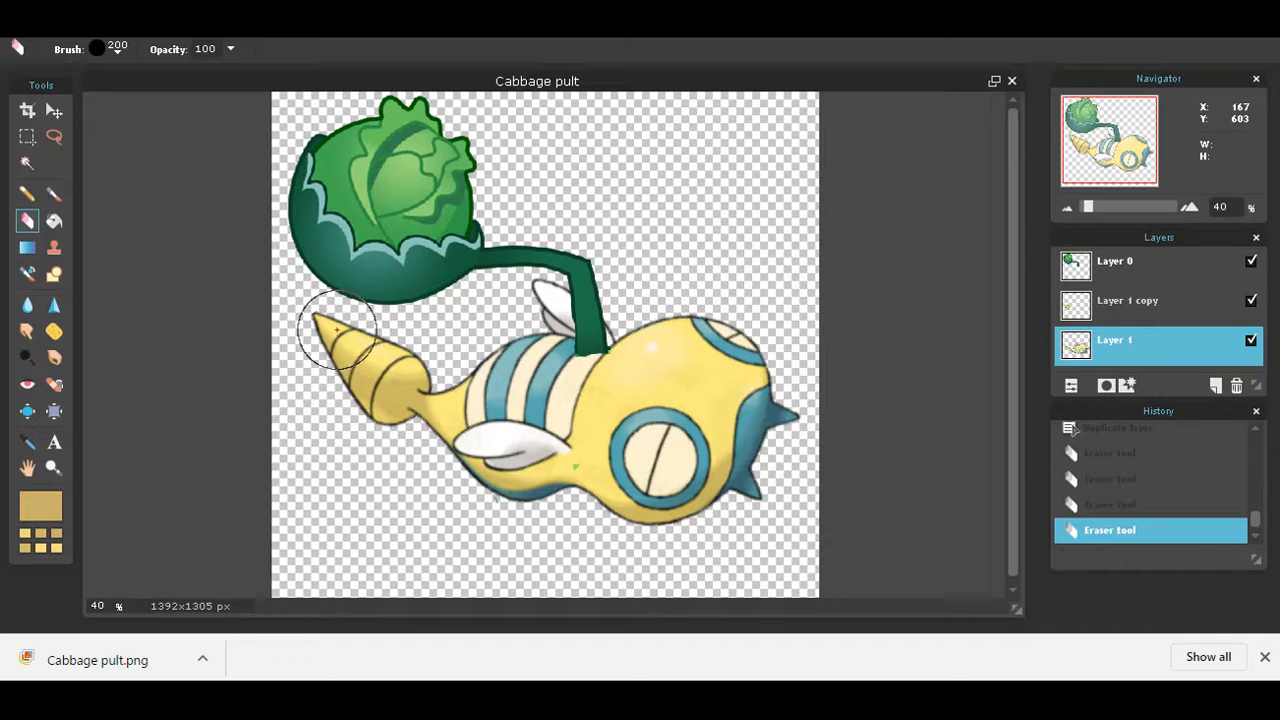
Move the tail cone on Layer 1 copy with Free transform to the empty area right of the cabbage, and apply the change.
left_click(1074, 312)
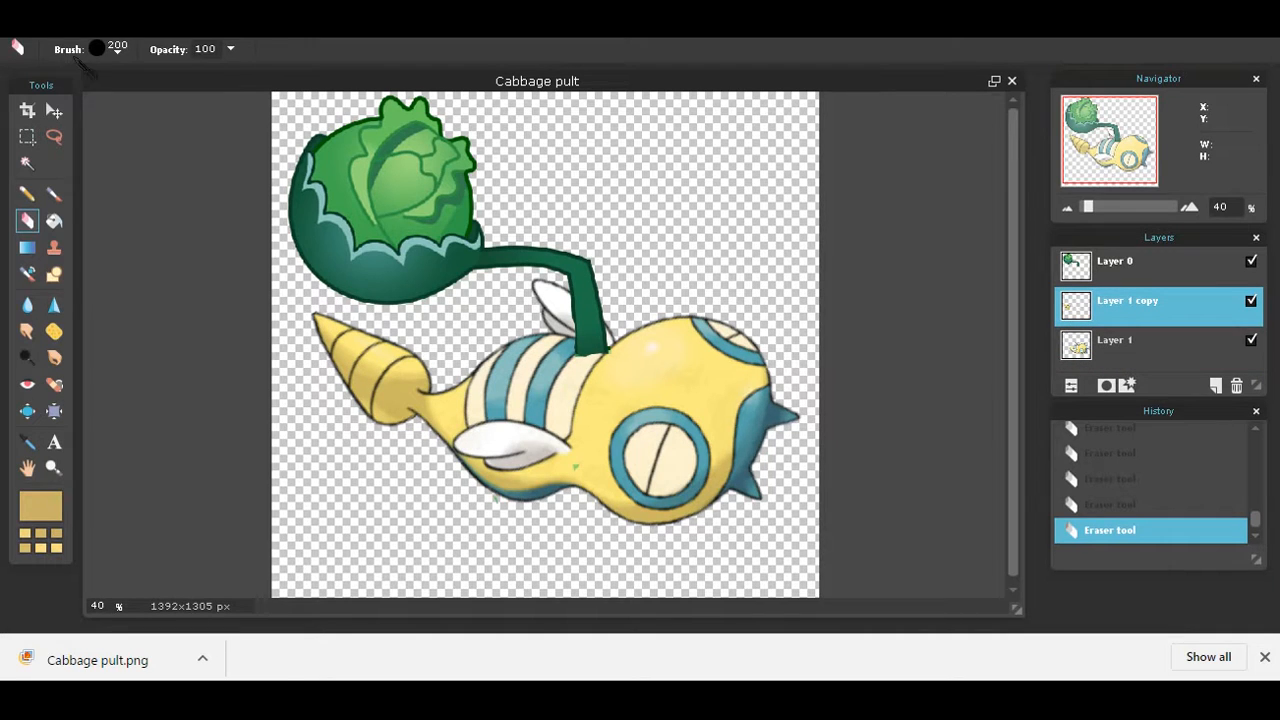
left_click(78, 30)
left_click(166, 172)
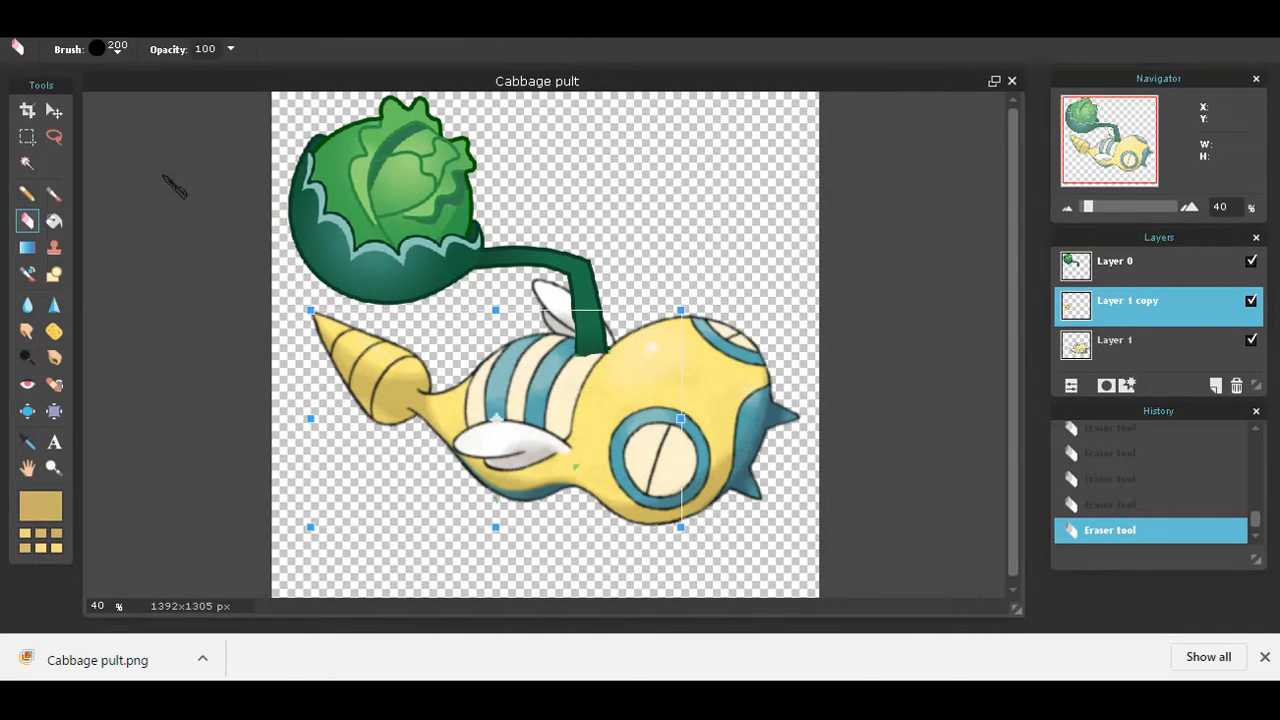
left_click_drag(355, 366, 526, 170)
left_click(831, 520)
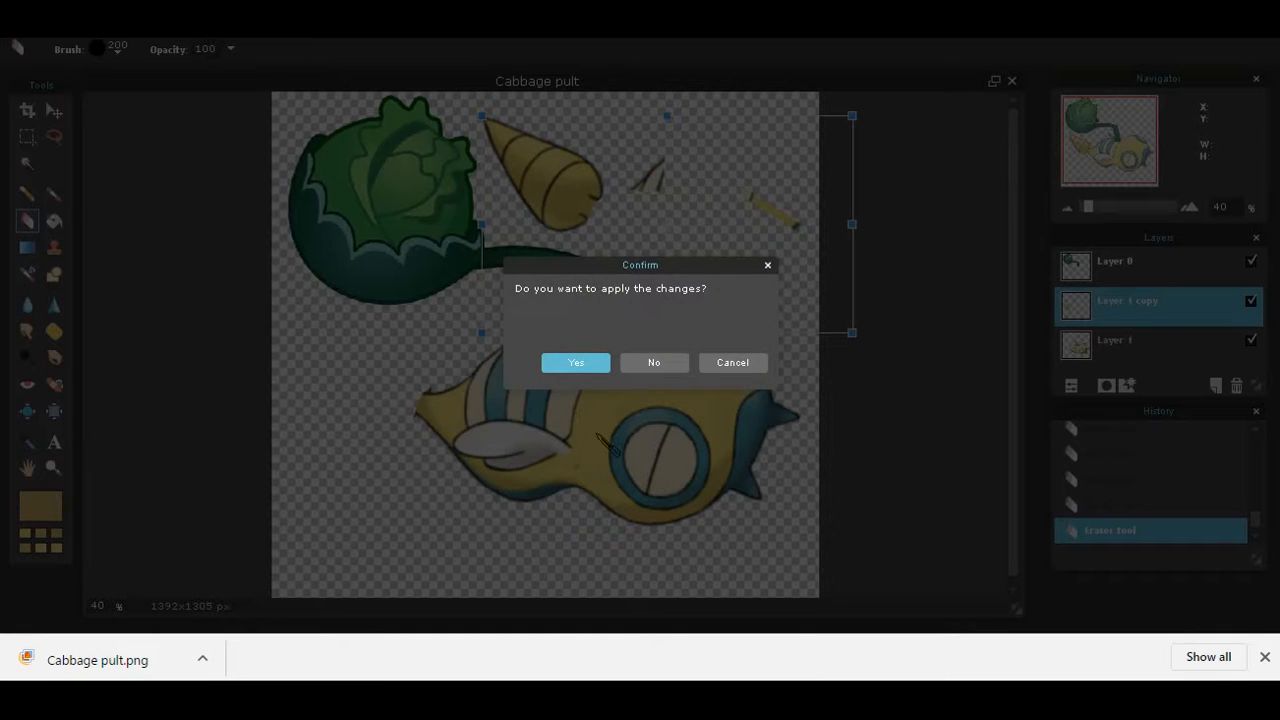
left_click(574, 363)
Erase the leftover body fragments to the right of the tail cone on Layer 1 copy.
left_click(663, 274)
left_click(657, 234)
left_click(677, 137)
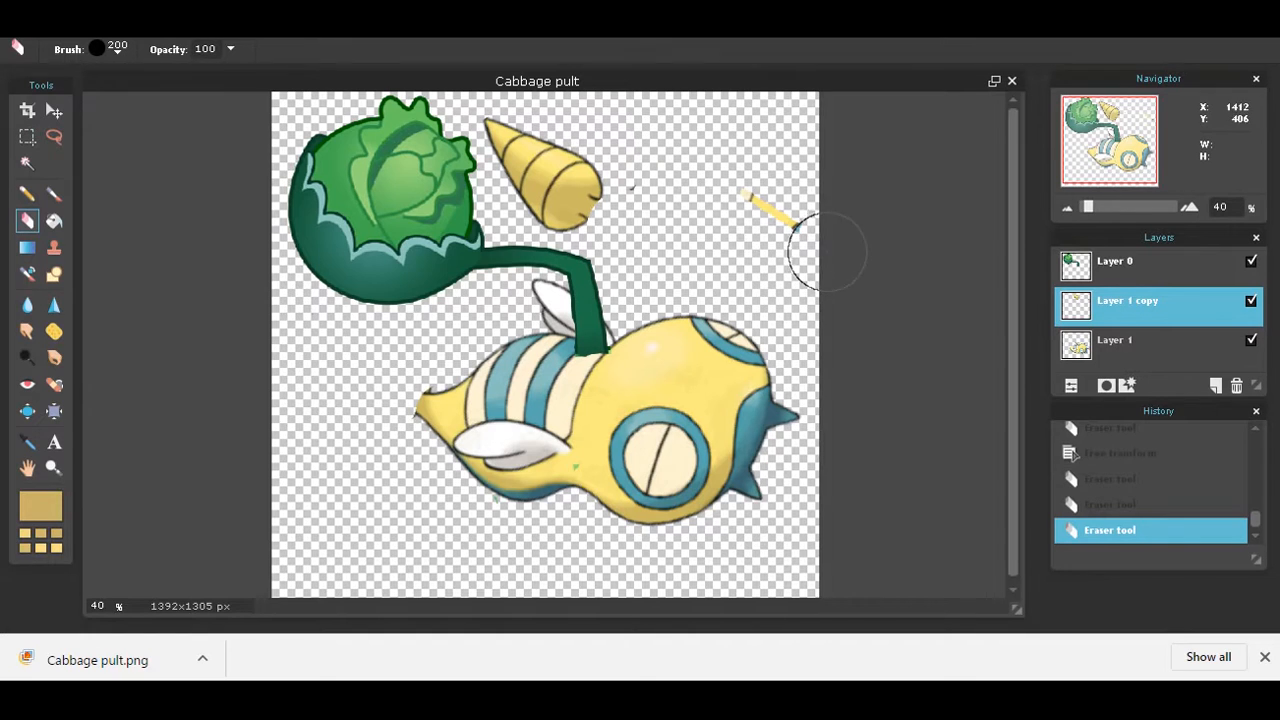
left_click(760, 206)
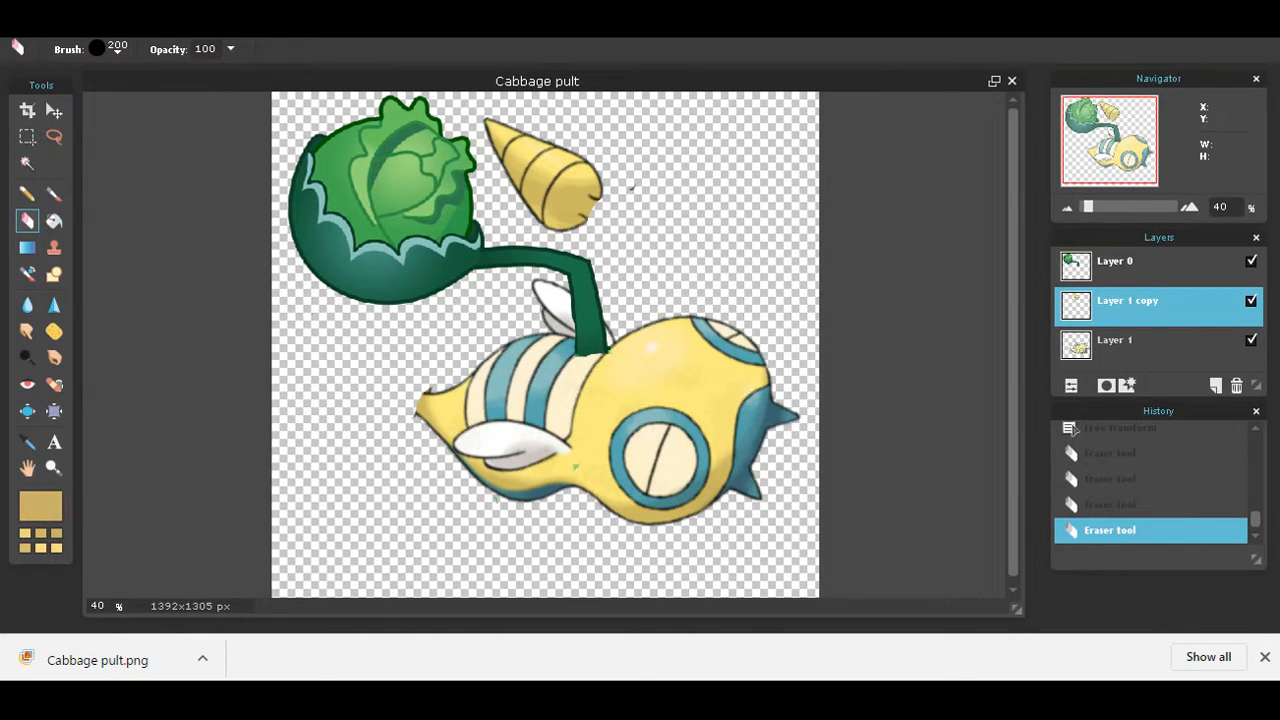
Bring the tail cone on Layer 1 copy back to the Pokémon's rear with Free transform and rotate it to point upward.
left_click(62, 28)
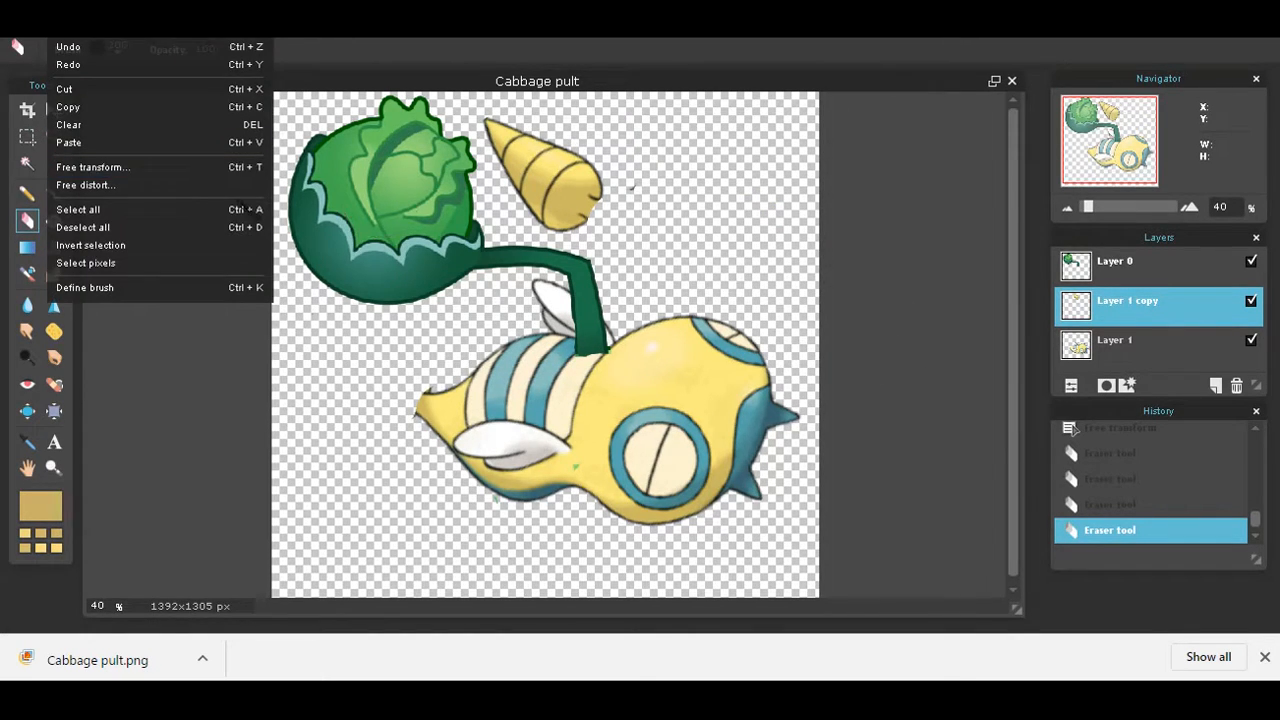
left_click(188, 188)
left_click_drag(590, 237, 418, 447)
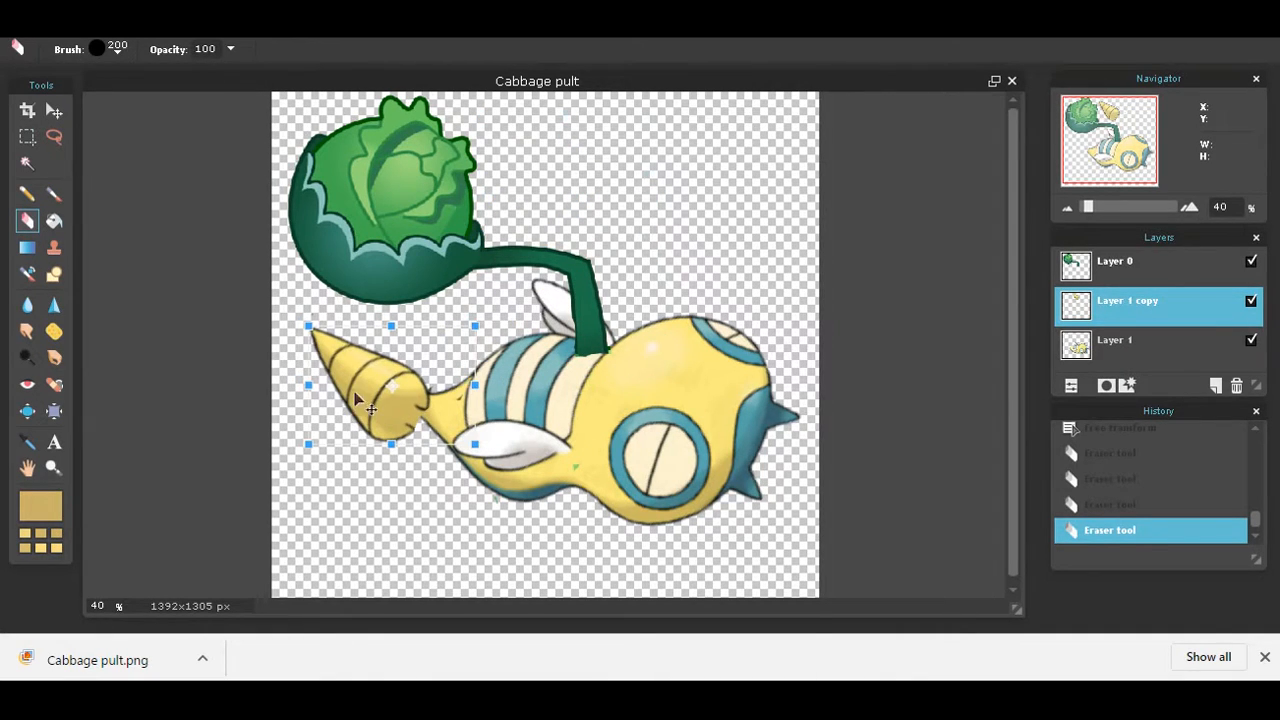
left_click_drag(302, 314, 328, 294)
left_click(331, 298)
left_click(733, 363)
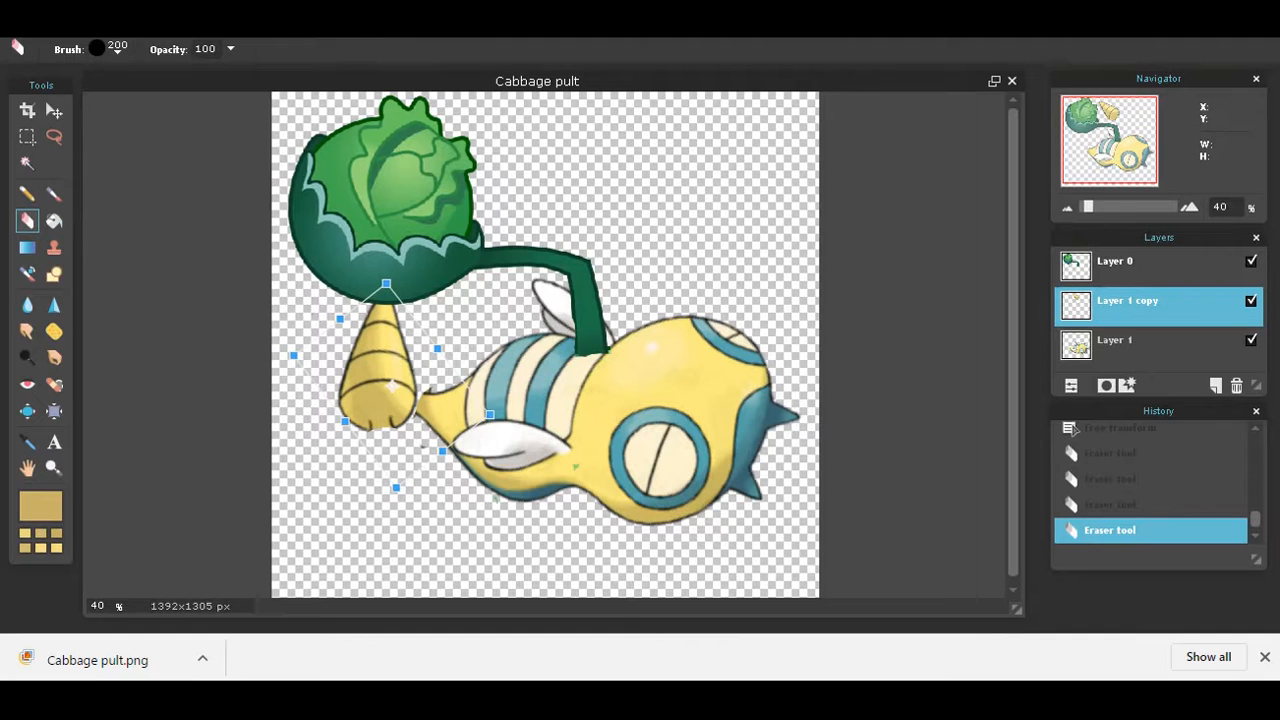
Place the upright tail cone on the stub at the Pokémon's rear, adjust its tilt slightly, and apply the transform.
left_click_drag(367, 403, 572, 382)
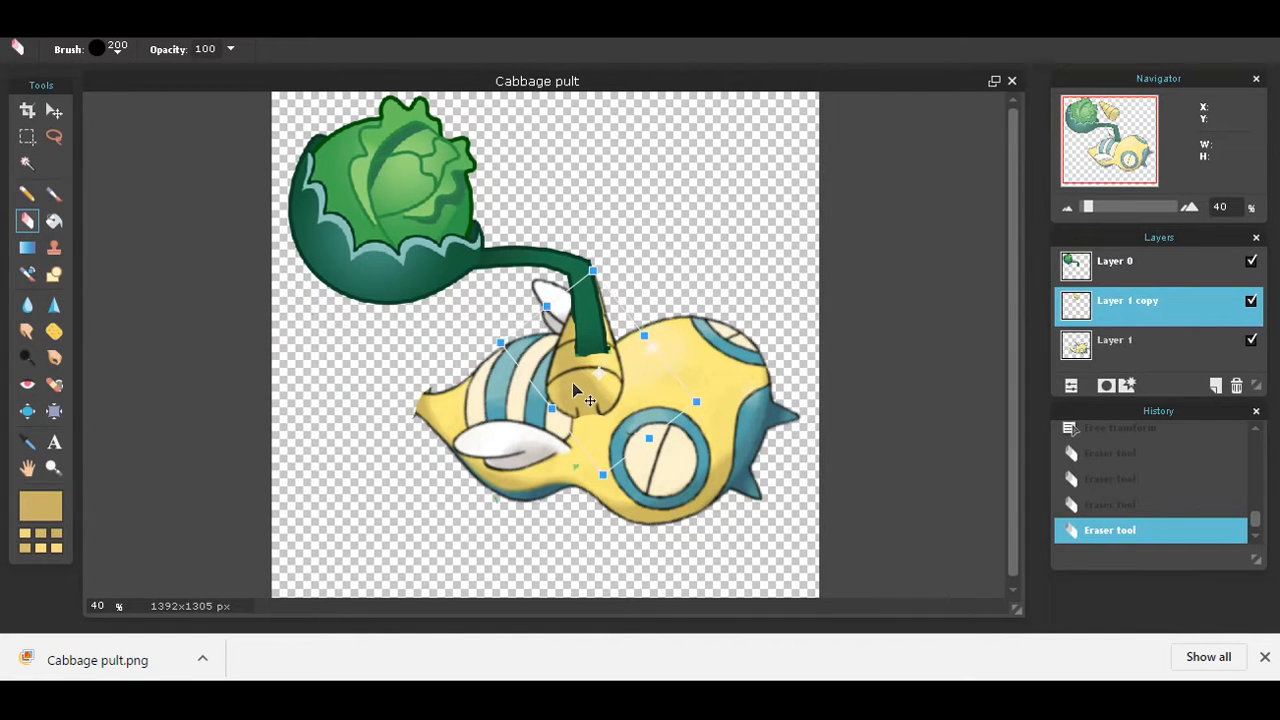
left_click_drag(568, 283, 418, 312)
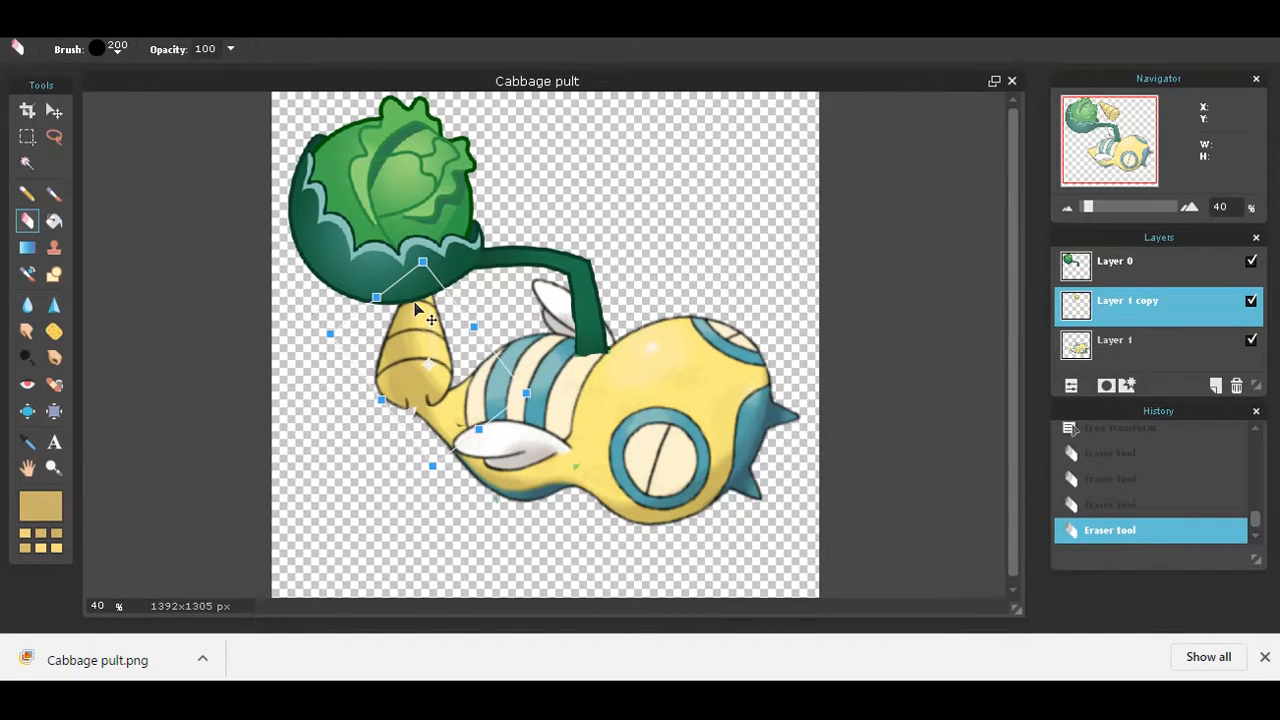
mouse_move(403, 254)
left_mouse_down()
mouse_move(378, 257)
mouse_move(393, 250)
left_mouse_up()
left_click(624, 444)
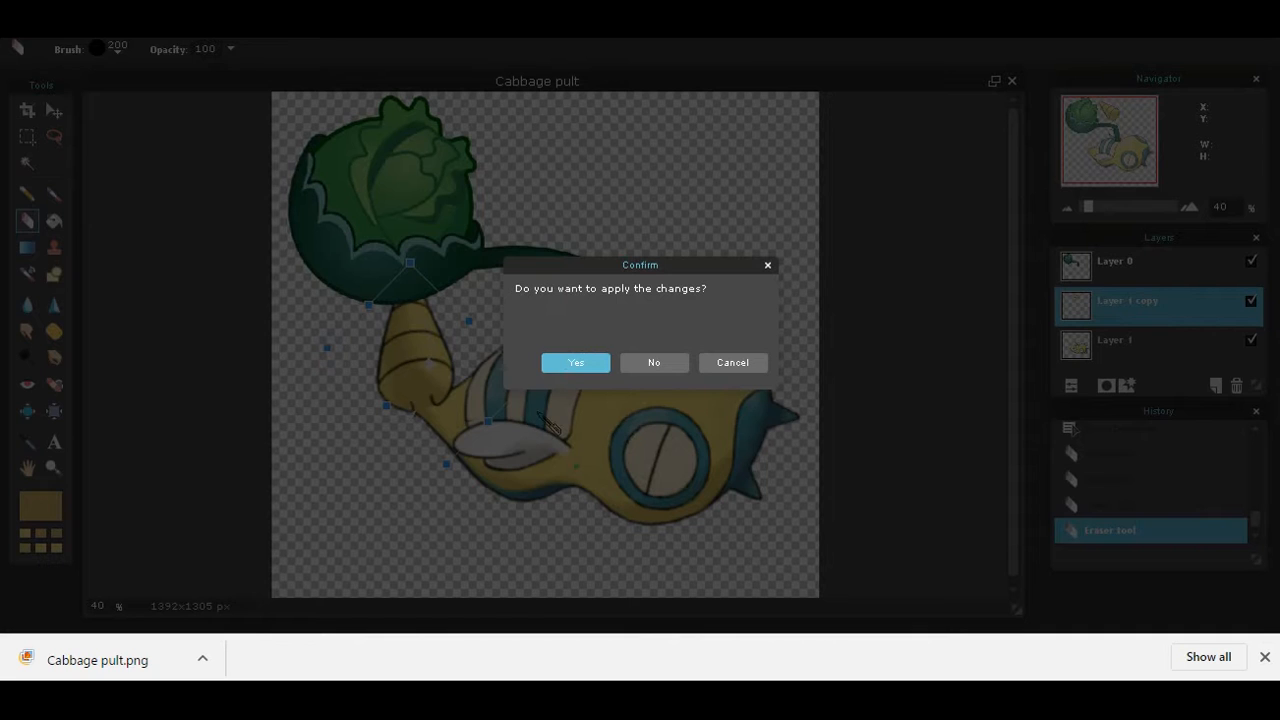
left_click(574, 364)
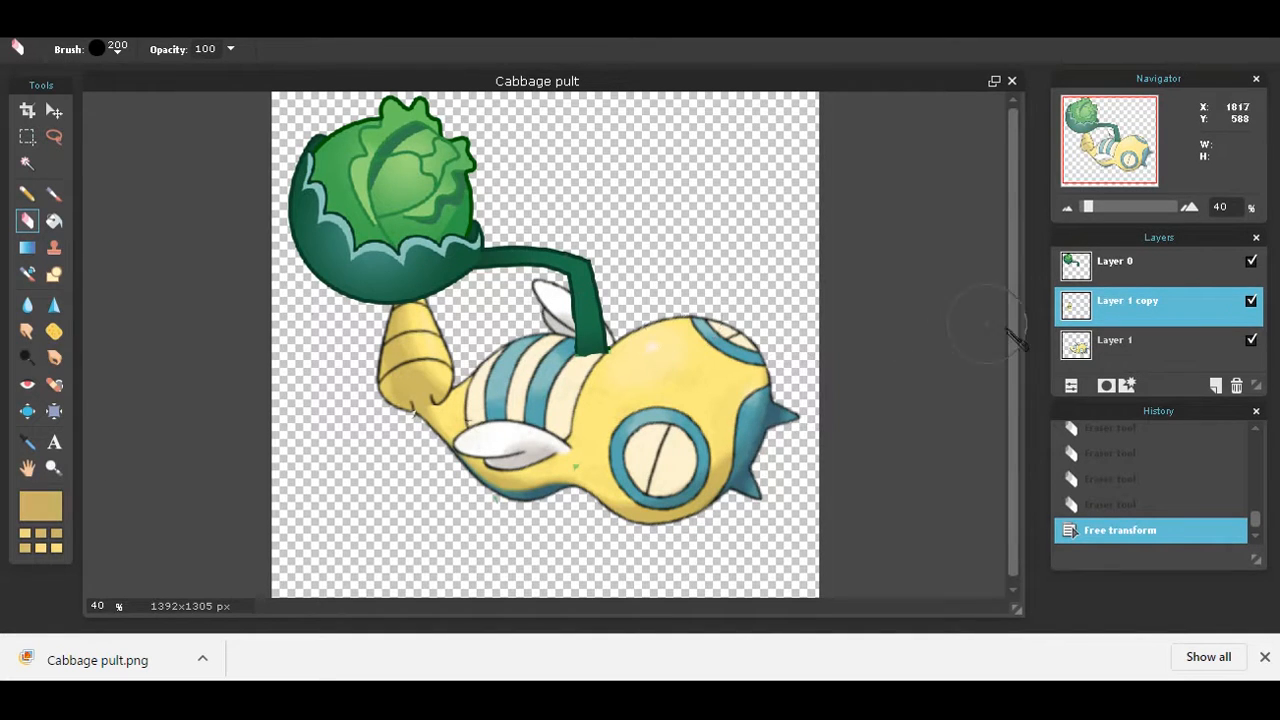
Move the cabbage catapult on Layer 0 over to the tail cone with Free transform and shrink it.
left_click(1100, 274)
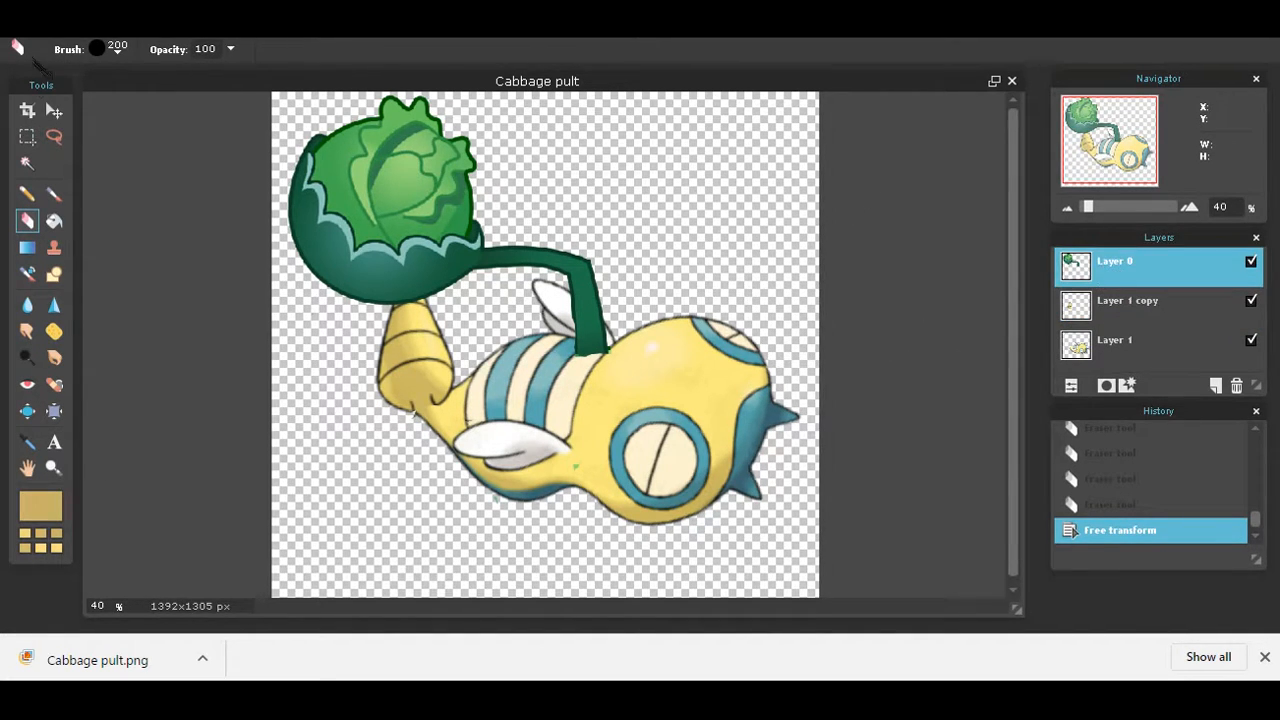
left_click(62, 22)
left_click(140, 168)
left_click_drag(588, 330, 412, 297)
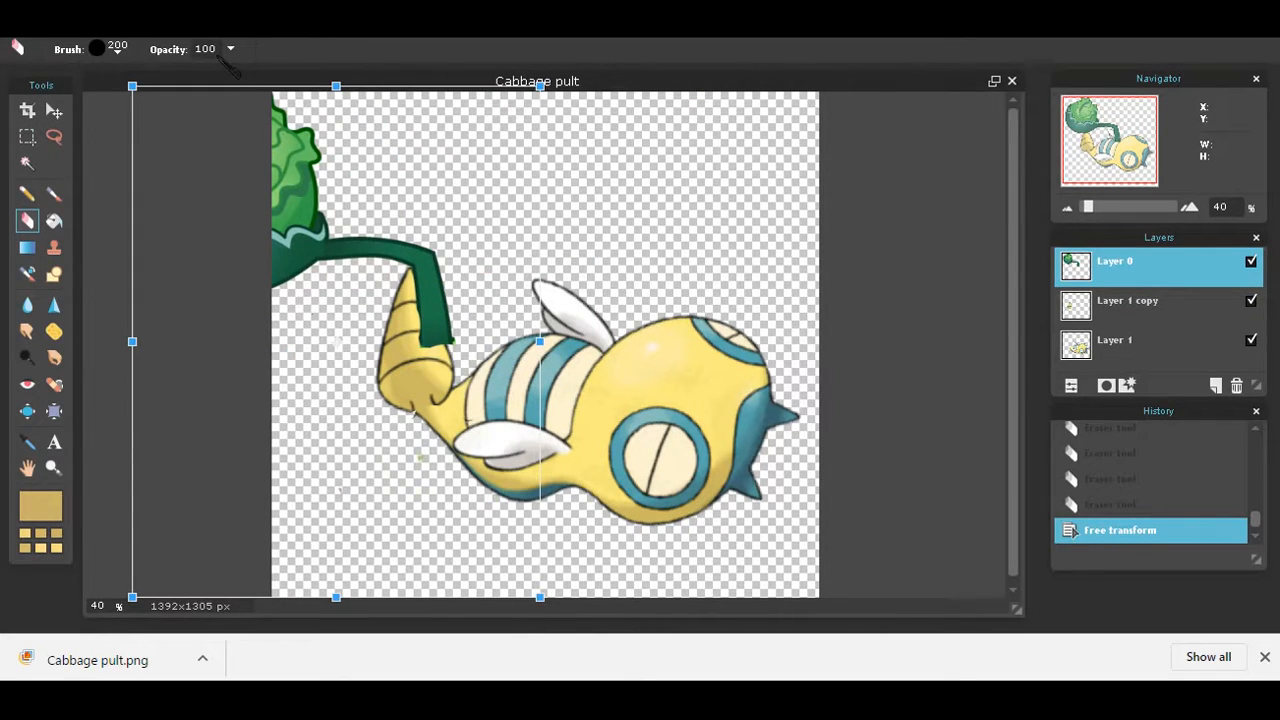
left_click_drag(133, 86, 200, 145)
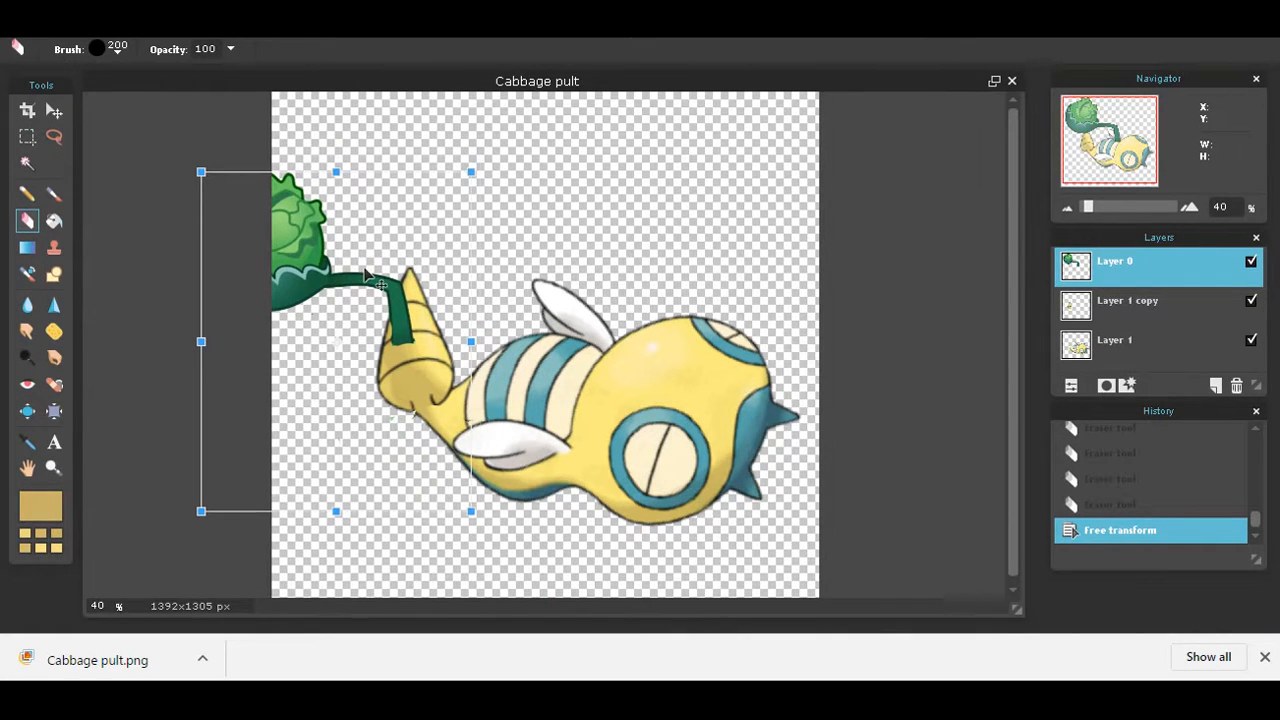
Rotate the cabbage catapult clockwise, set its stem end on the tail cone's tip, and apply the transform.
left_click_drag(365, 273, 380, 231)
left_click_drag(206, 118, 268, 87)
left_click(268, 87)
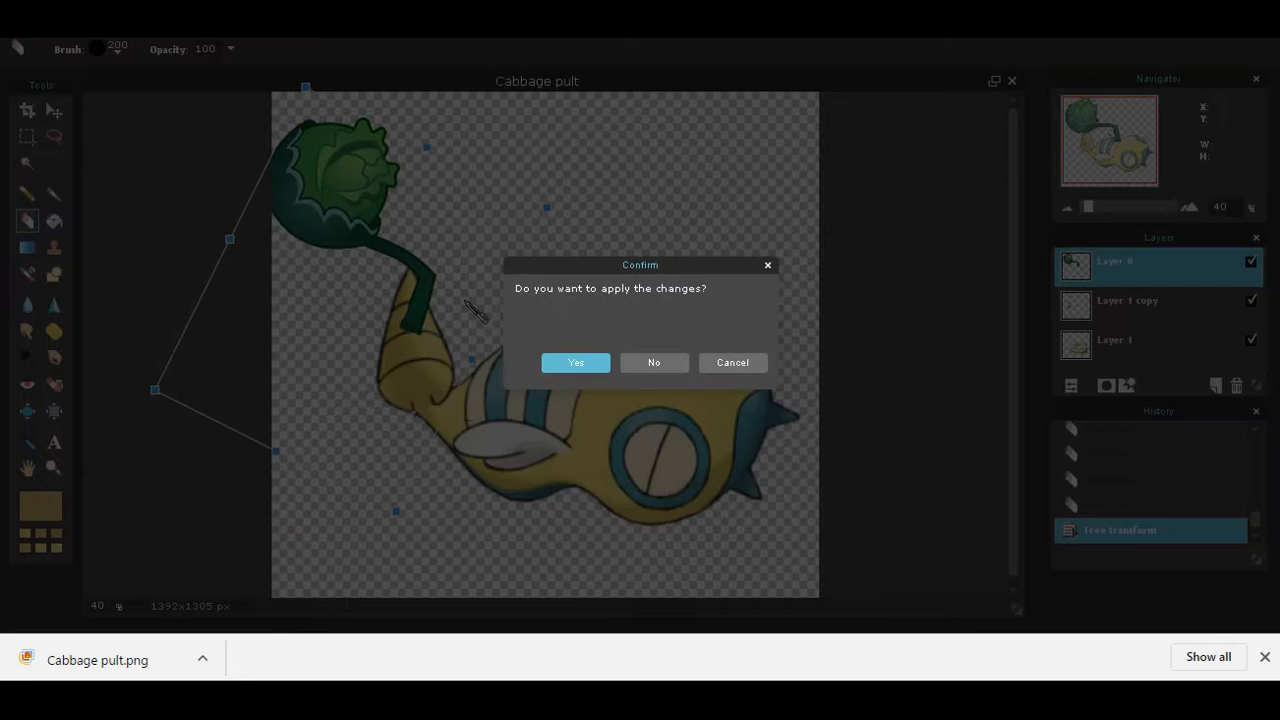
left_click(732, 362)
left_click_drag(449, 312, 426, 265)
left_click(661, 394)
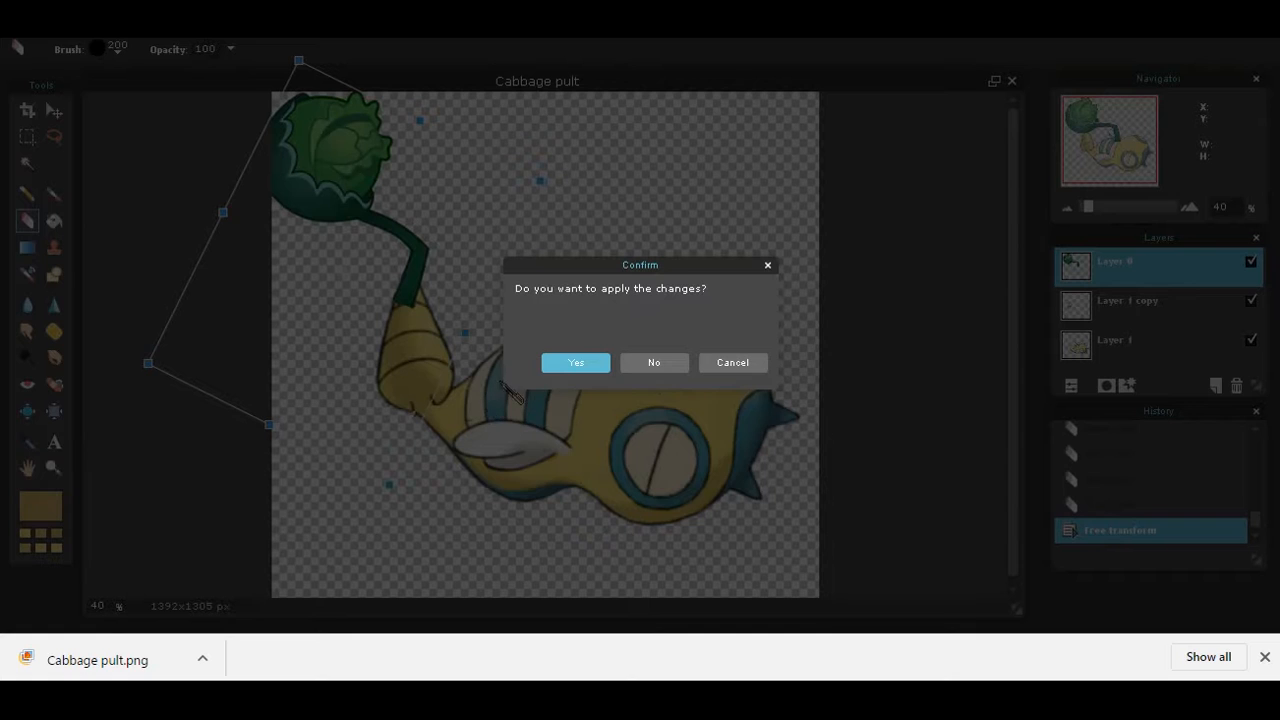
left_click(570, 363)
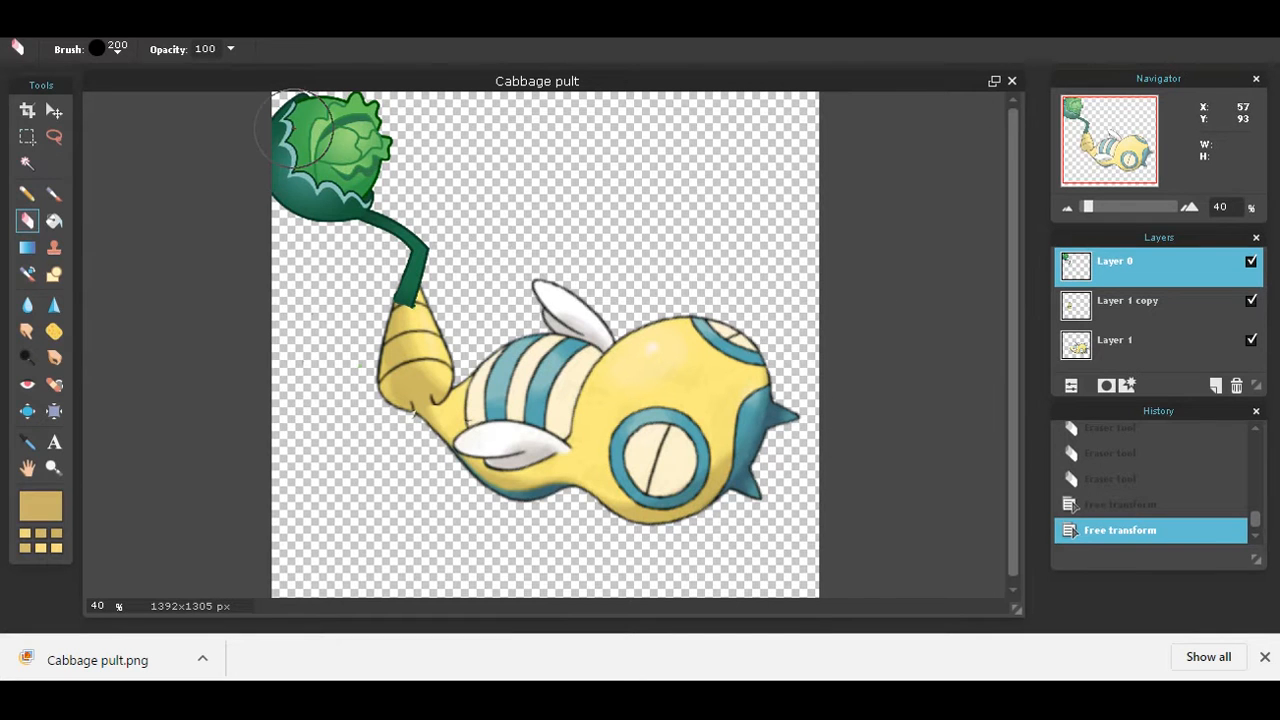
Erase the cabbage from the catapult's basket on Layer 0 with the 200 px eraser.
left_click_drag(345, 138, 378, 146)
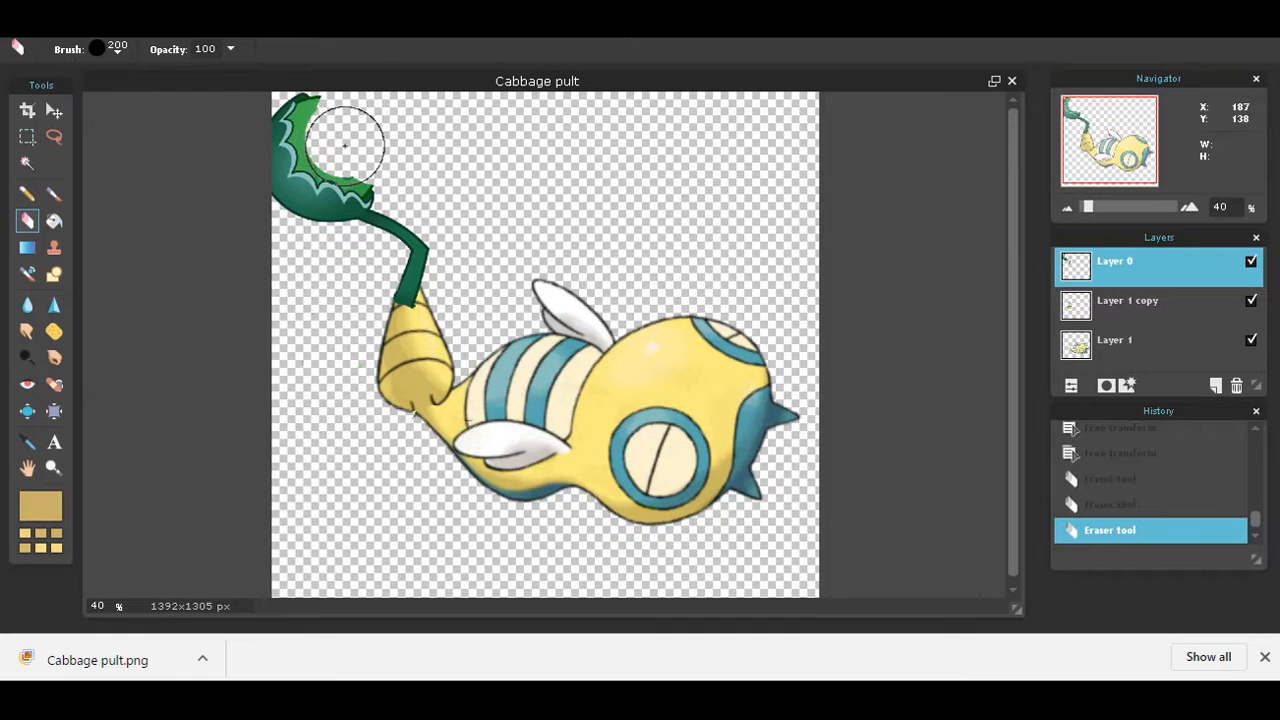
left_click_drag(343, 141, 329, 129)
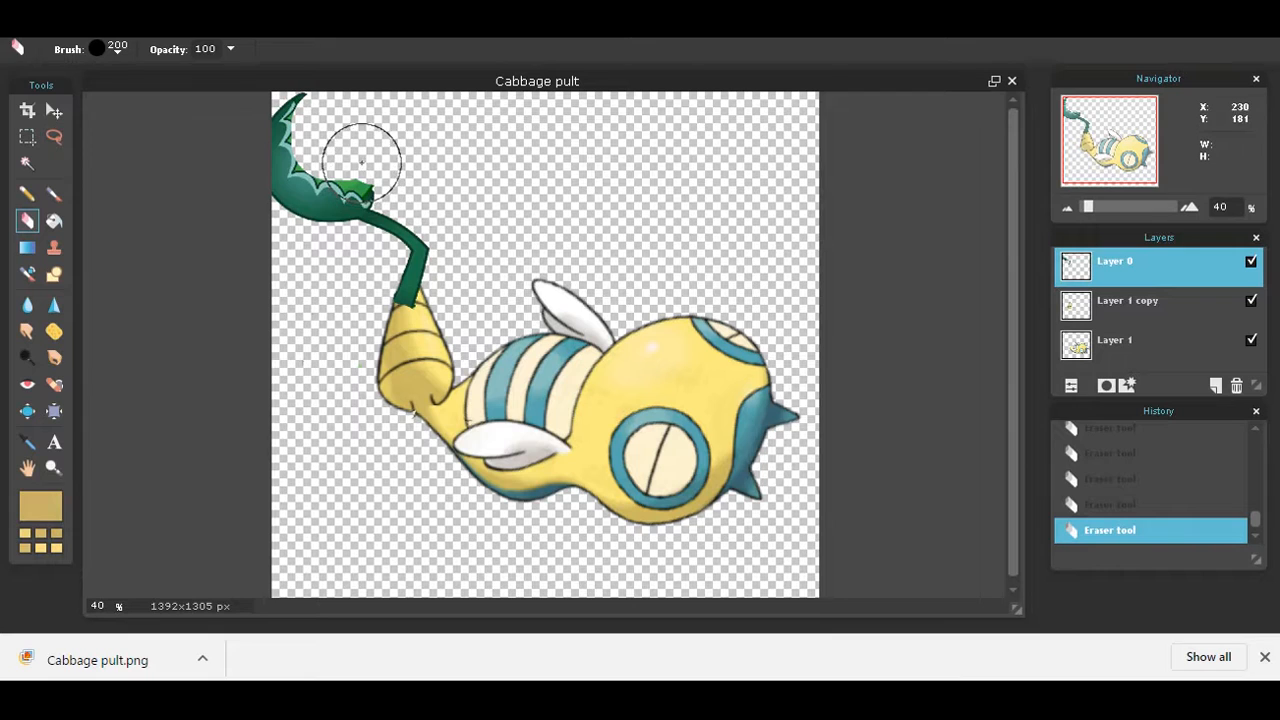
left_click(364, 156)
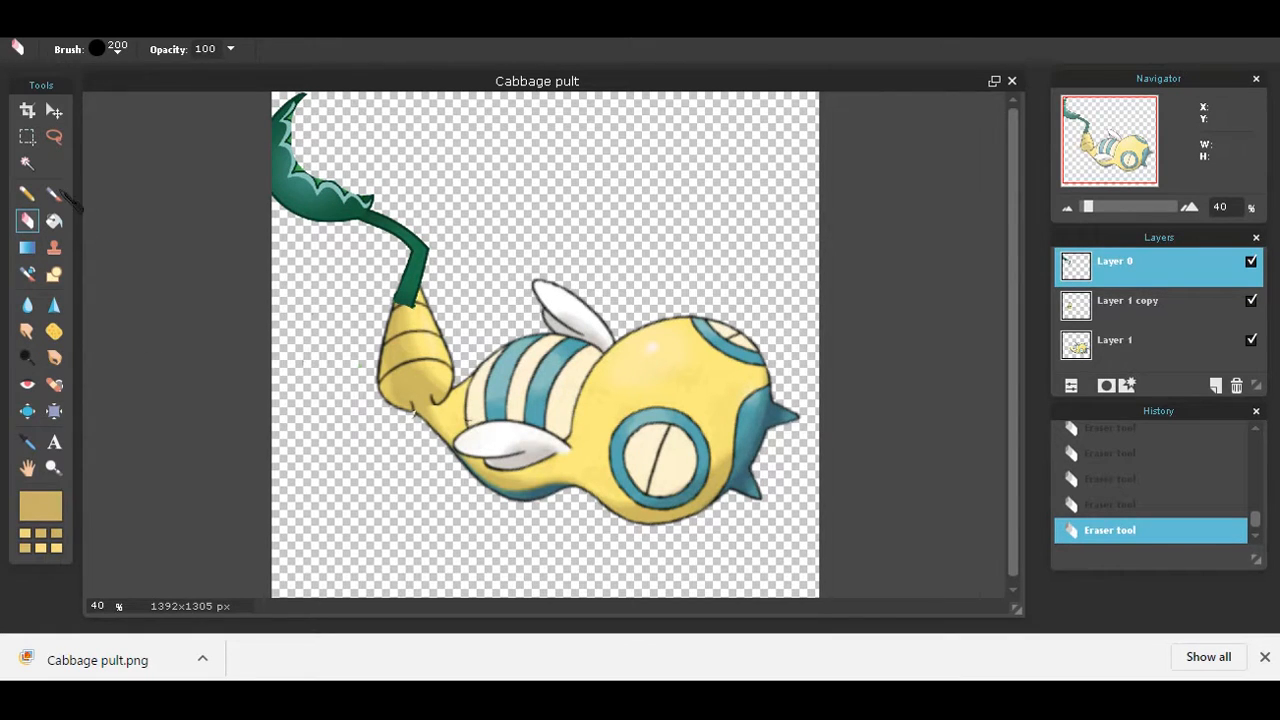
Select the light green cabbage remnants along the basket's rim with the Wand tool, delete them, and deselect all.
left_click(118, 50)
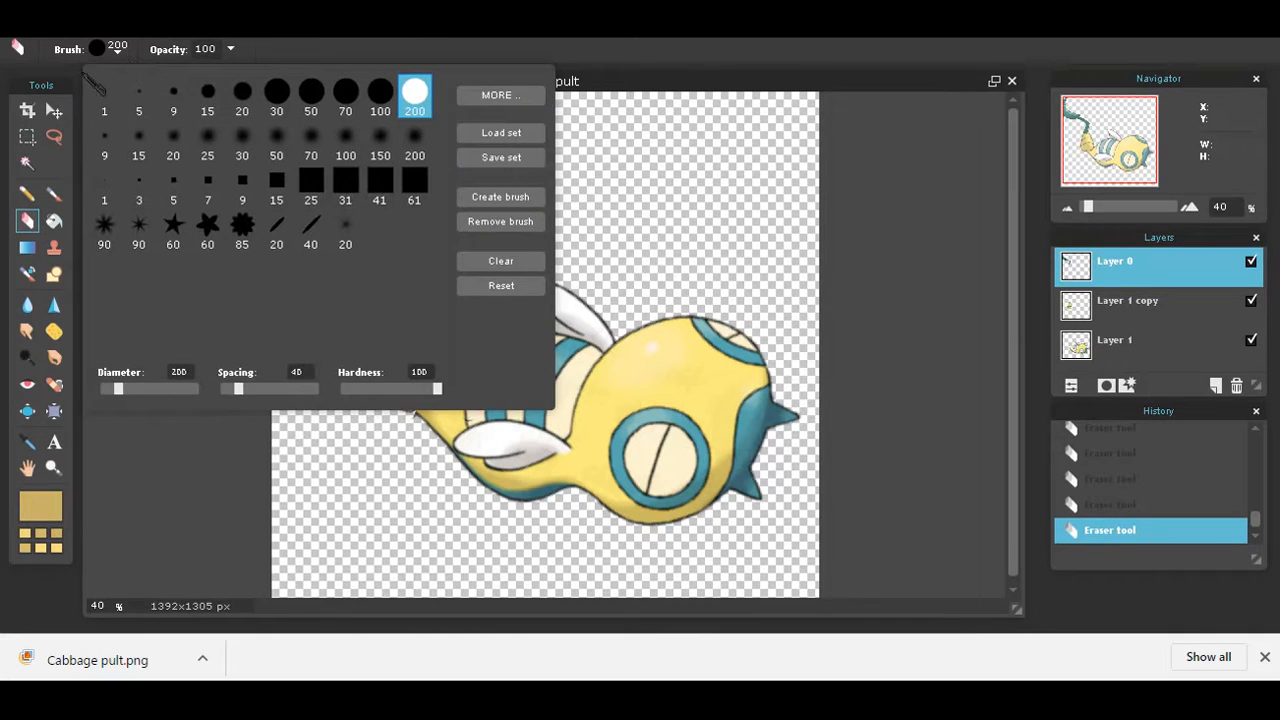
left_click(29, 163)
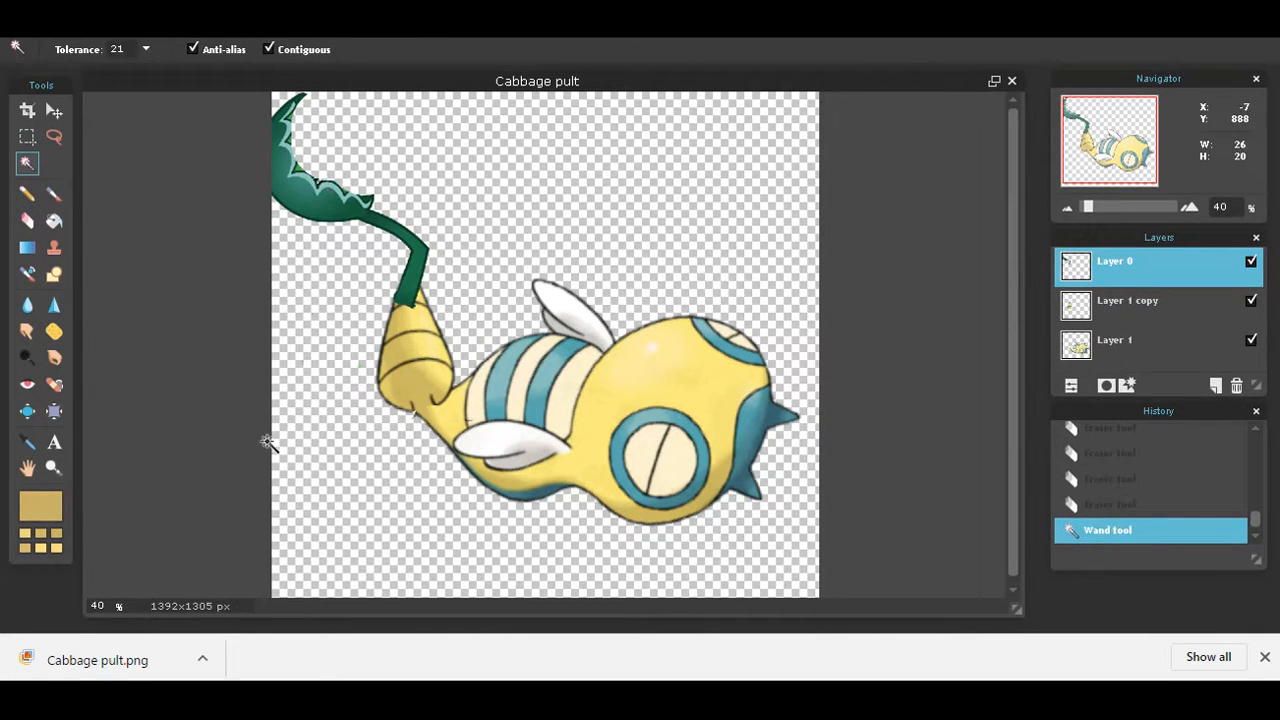
key("Delete")
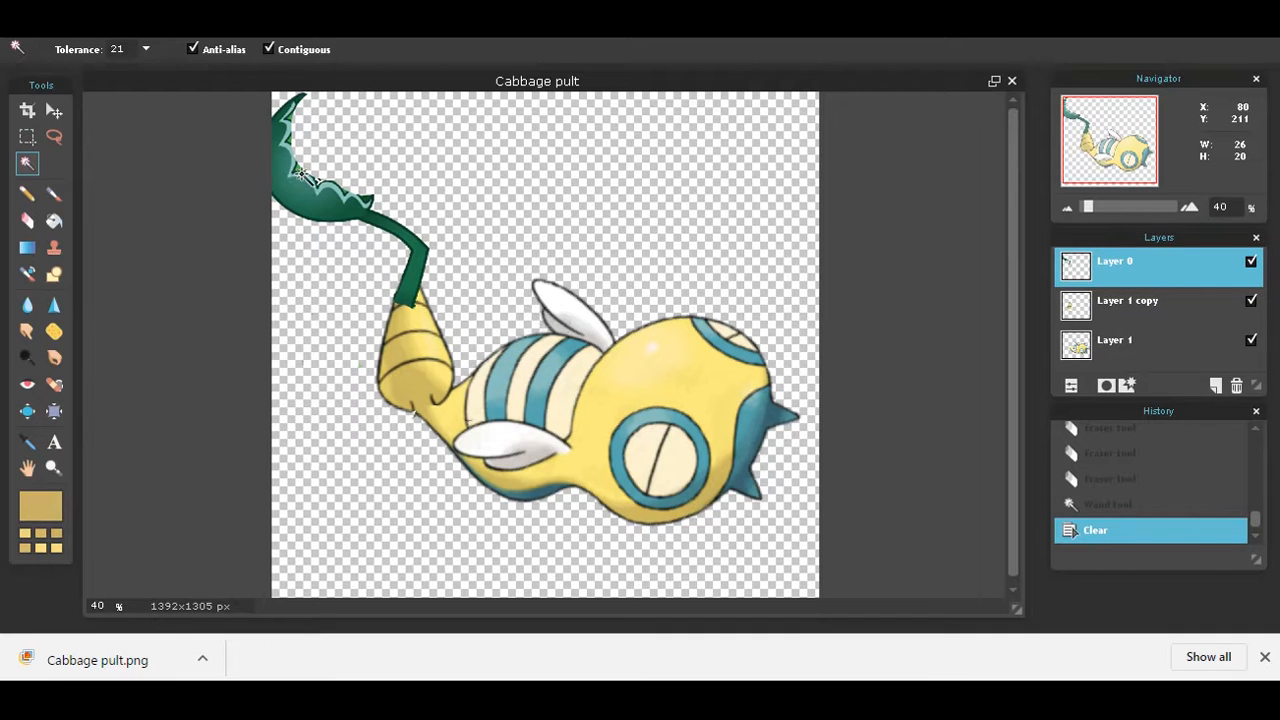
left_click(296, 169)
key("Delete")
left_click(292, 142)
key("Delete")
key("ctrl+d")
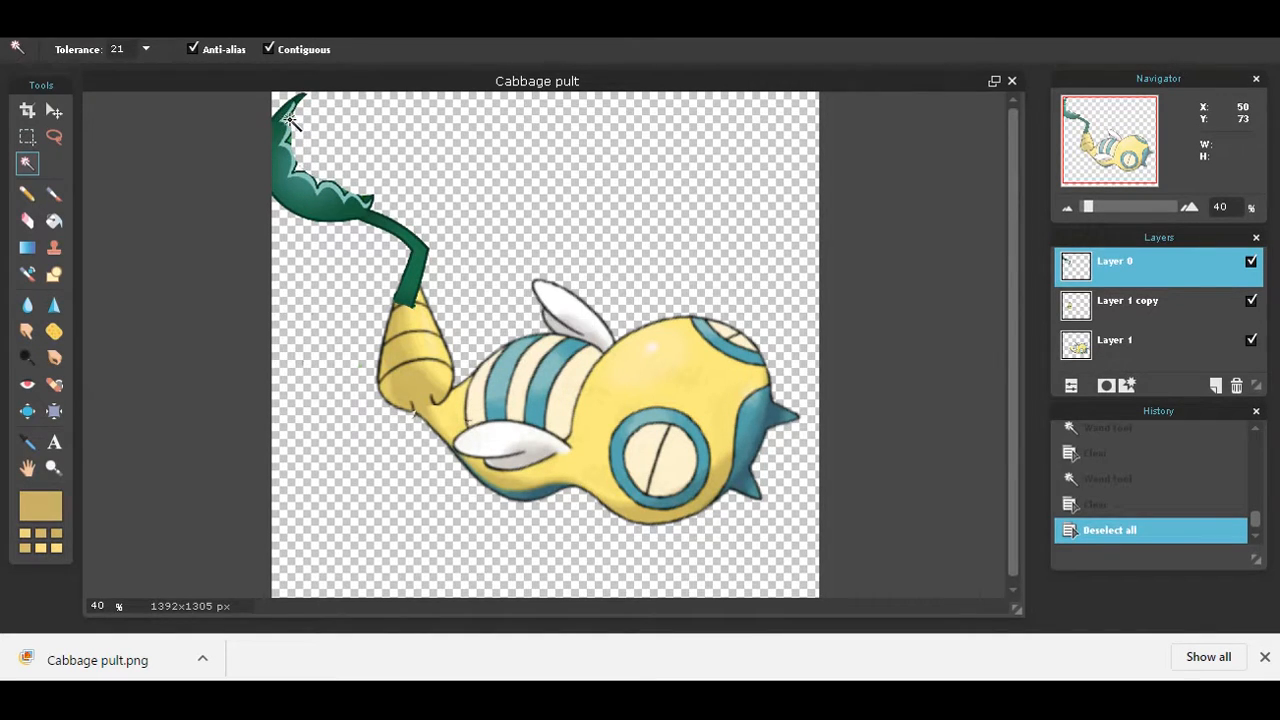
left_click(296, 130)
left_click(294, 137)
key("ctrl+d")
left_click(291, 140)
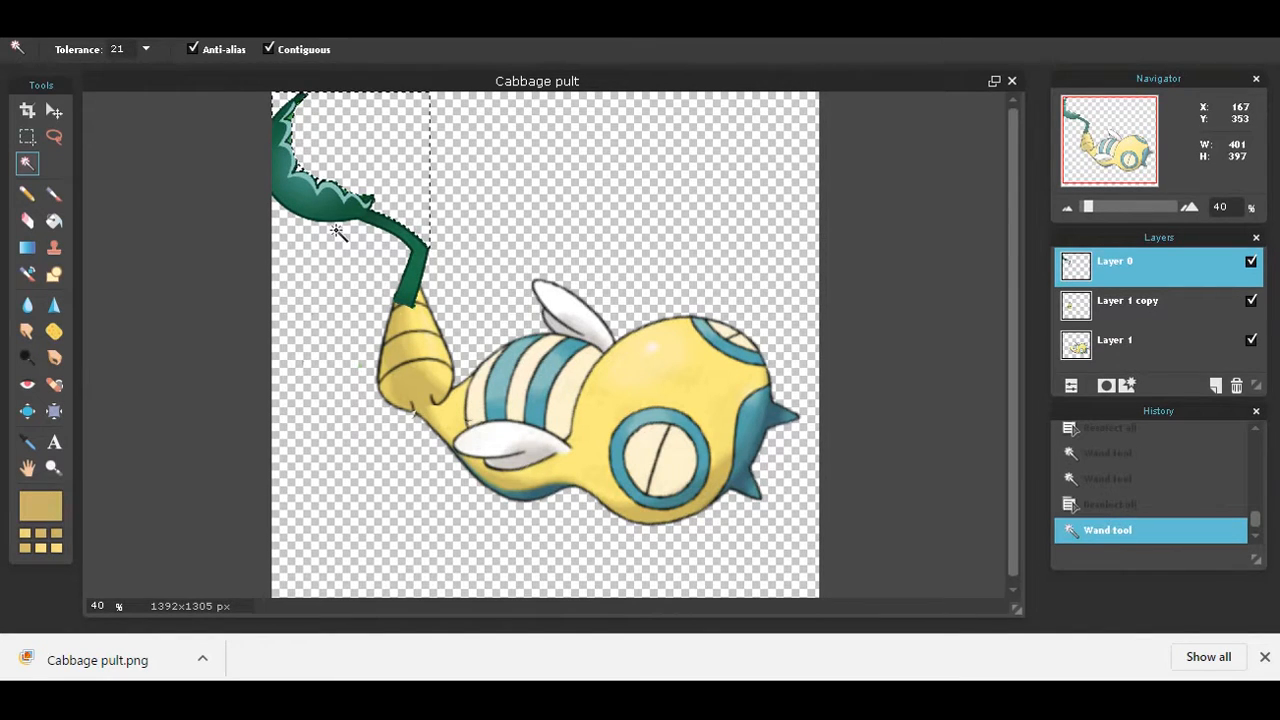
key("ctrl+z")
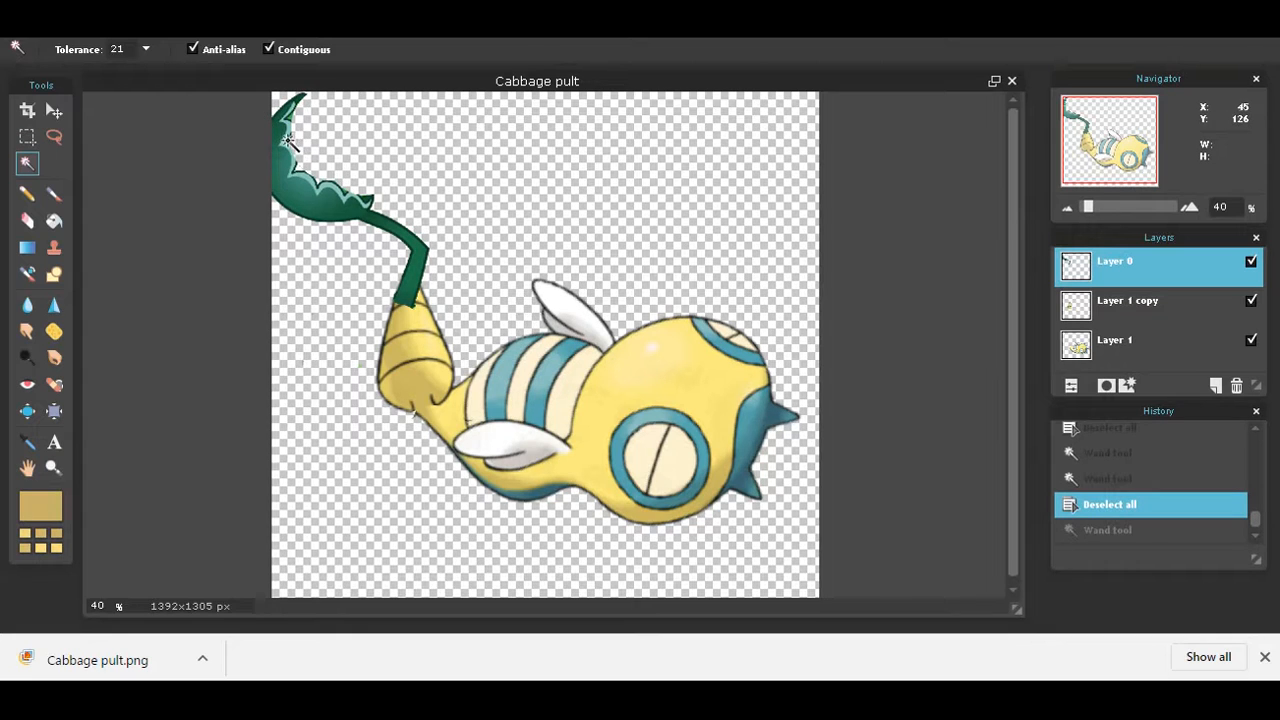
Delete further leftover cabbage bits along the basket's rim on Layer 0 using the Wand tool.
left_click(312, 170)
key("Delete")
key("Delete")
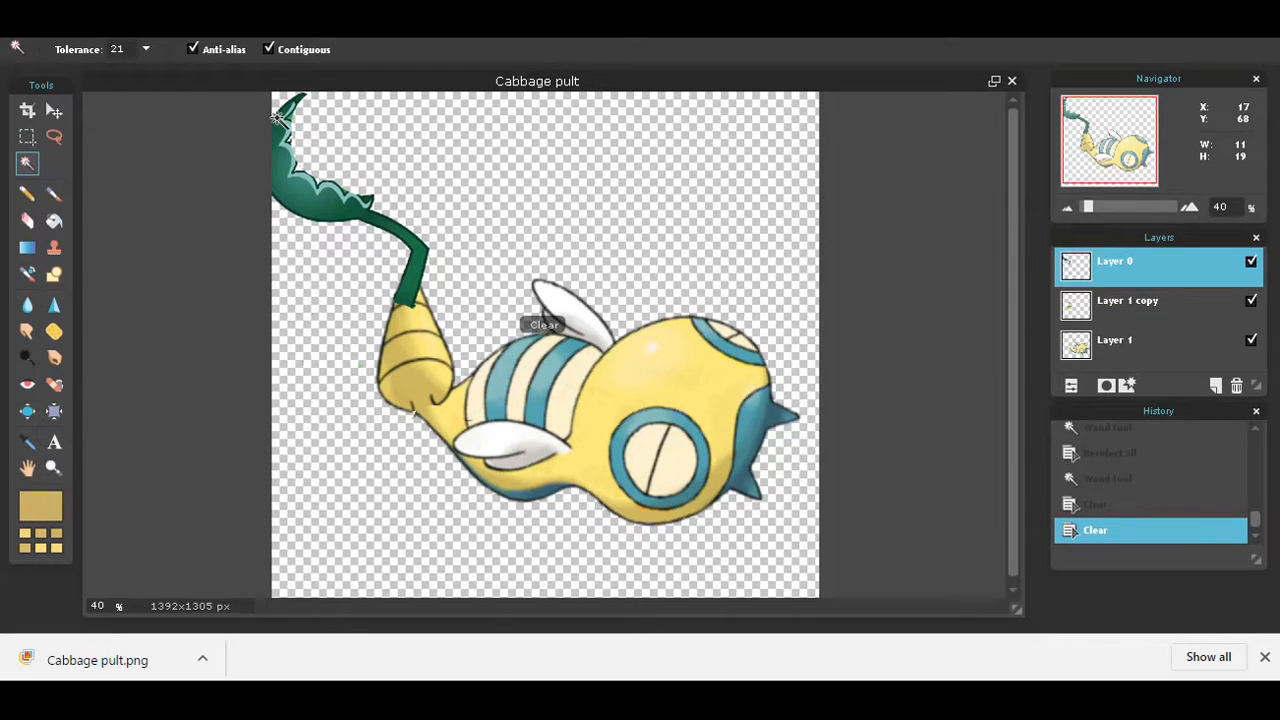
left_click(321, 138)
key("Delete")
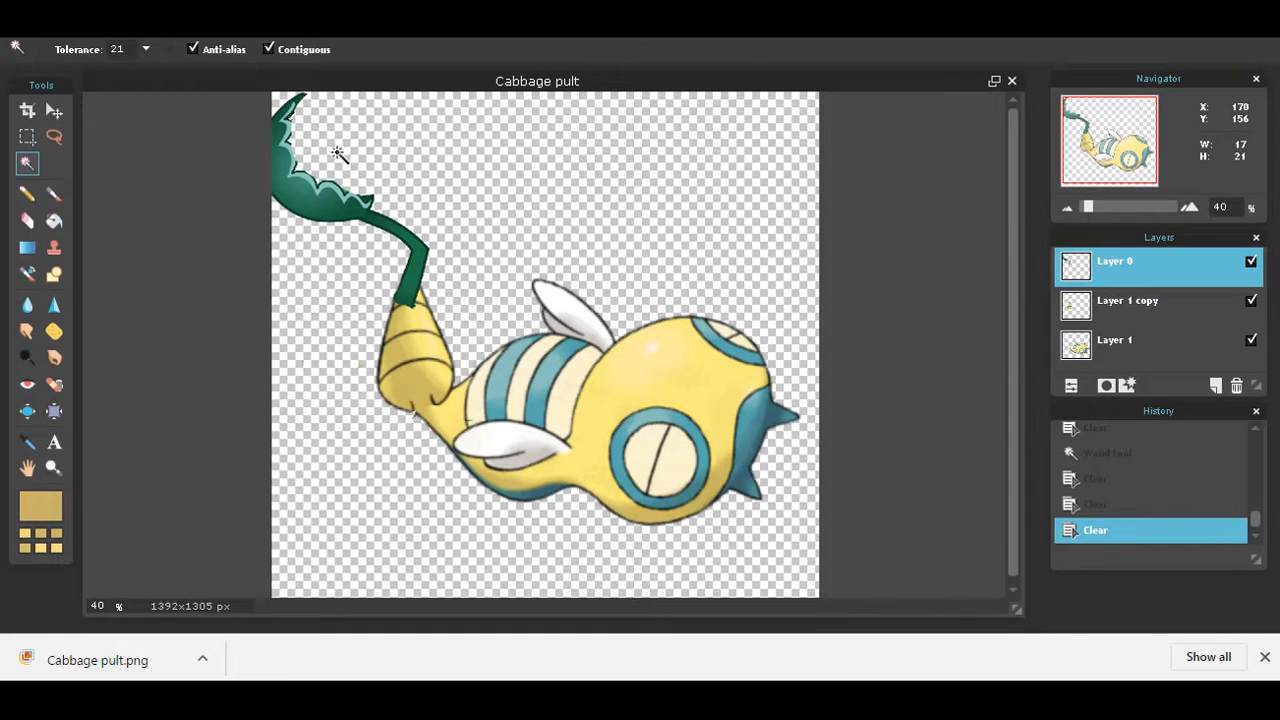
left_click(318, 188)
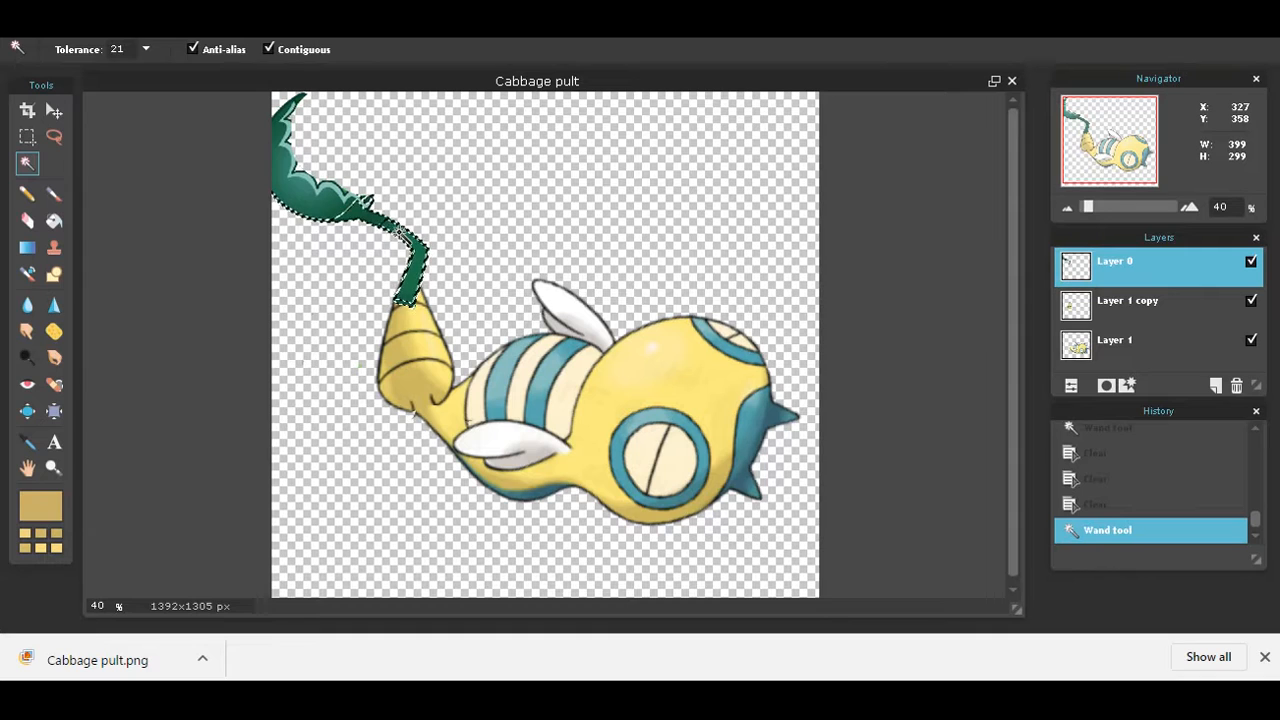
key("ctrl+z")
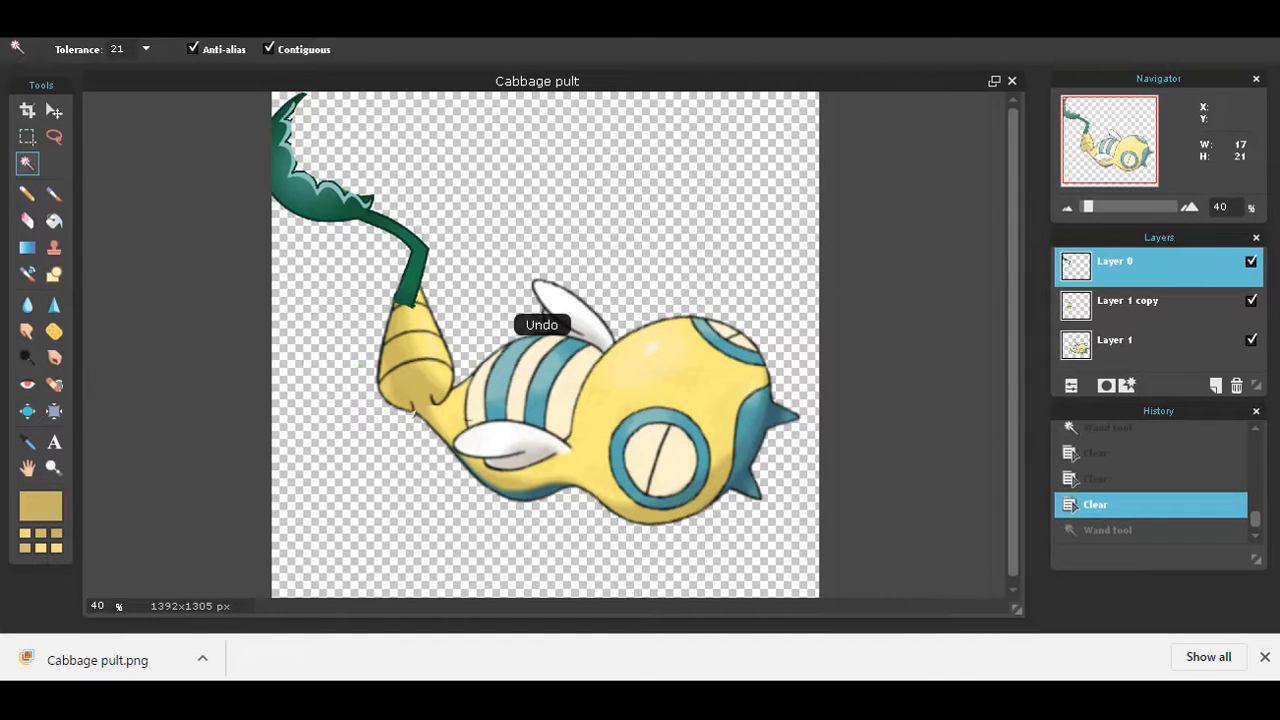
Trim the rim's spiky corner where the basket meets the stem on Layer 0 with the 9 px eraser, clearing the selection.
left_click(27, 220)
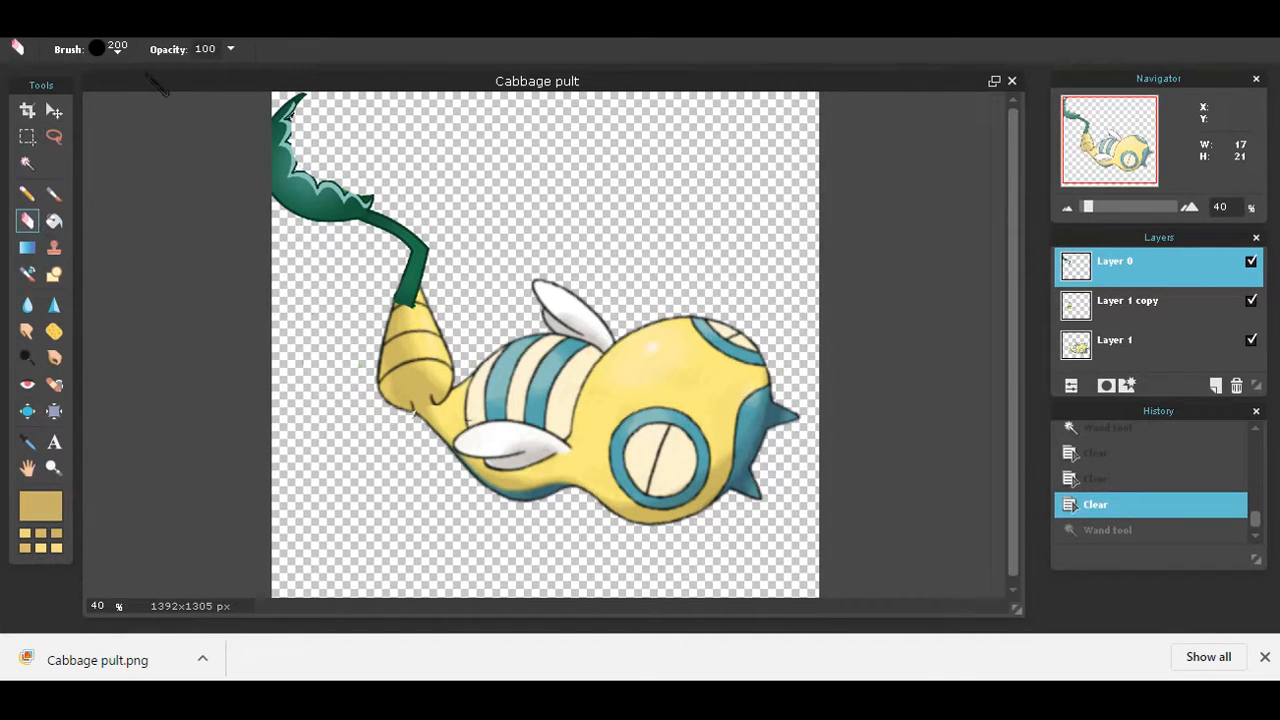
left_click(118, 49)
left_click(634, 178)
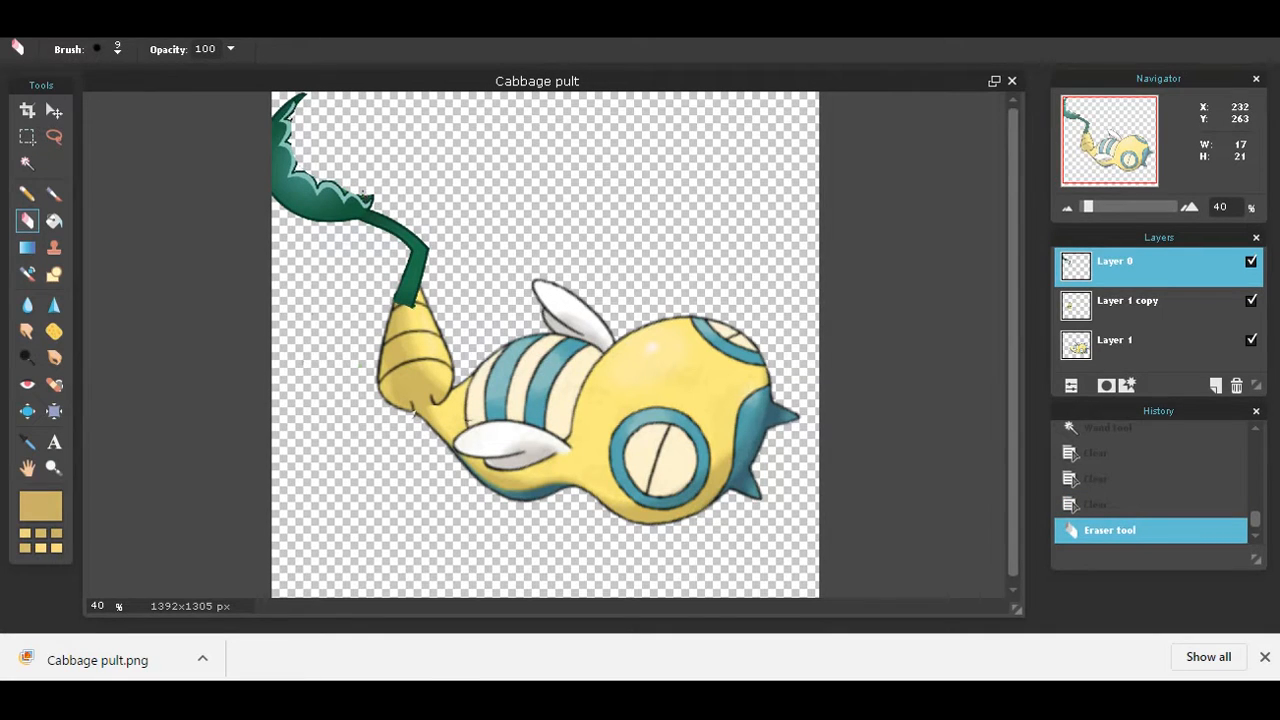
left_click(372, 202)
left_click(368, 202)
key("ctrl+d")
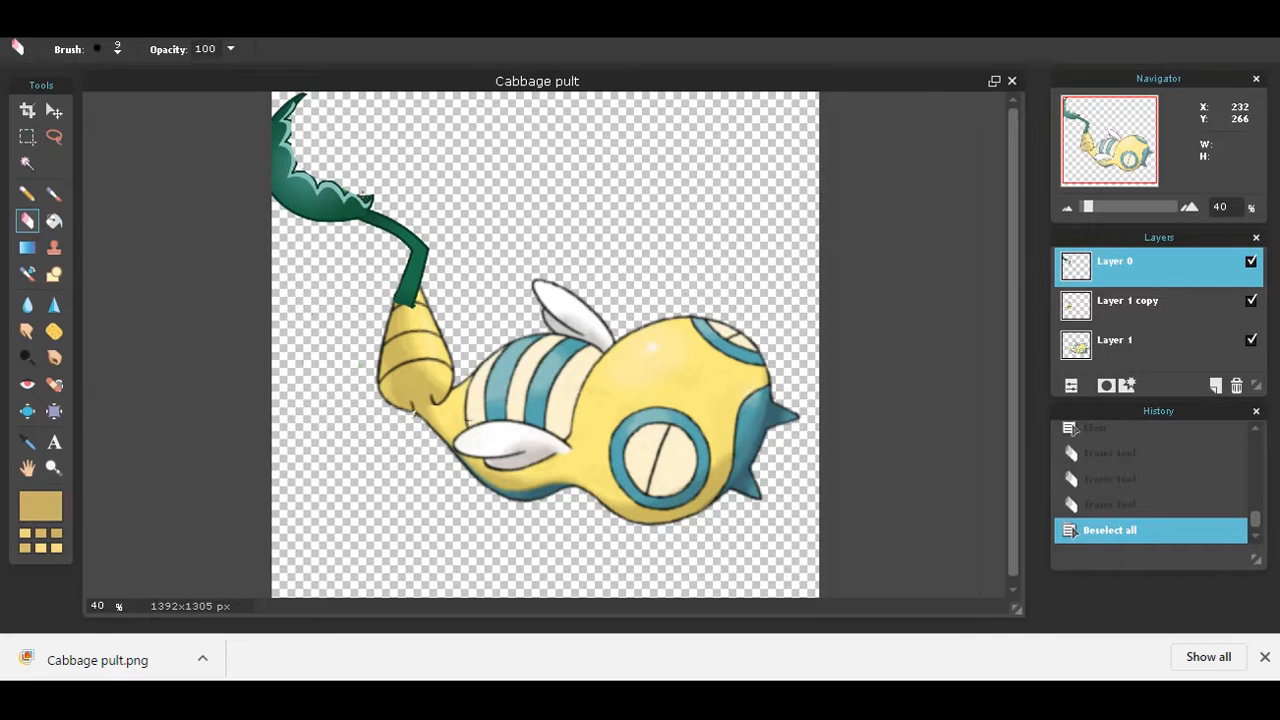
left_click_drag(369, 204, 365, 195)
left_click(371, 199)
Sample the light yellow from the tail cone's tip and fill the green catapult on Layer 0 with it using the Paint bucket.
left_click(1120, 302)
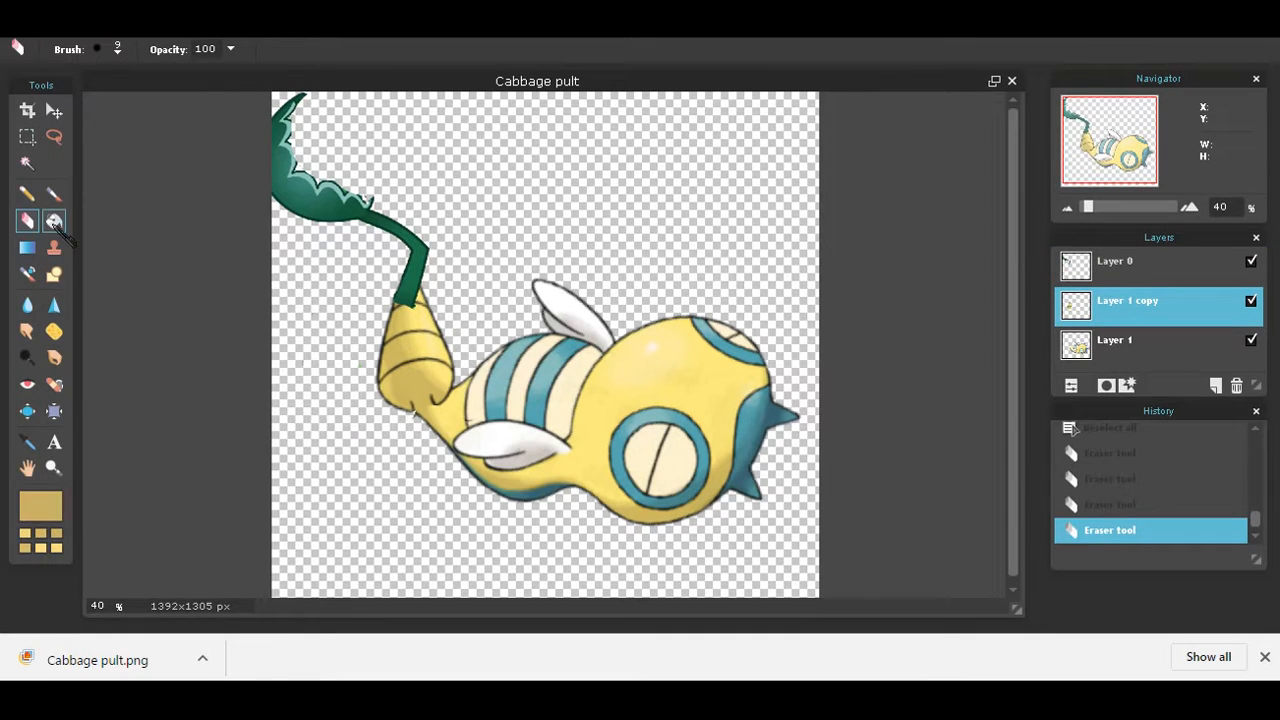
left_click(36, 446)
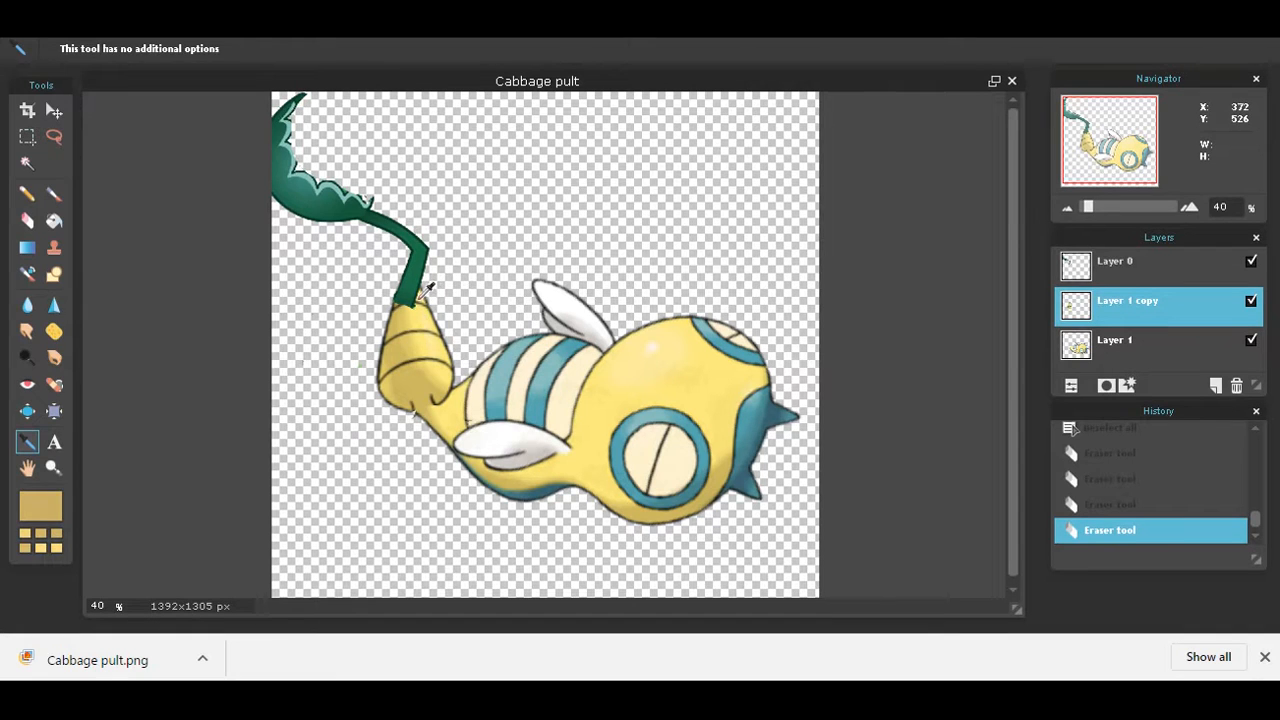
left_click(426, 292)
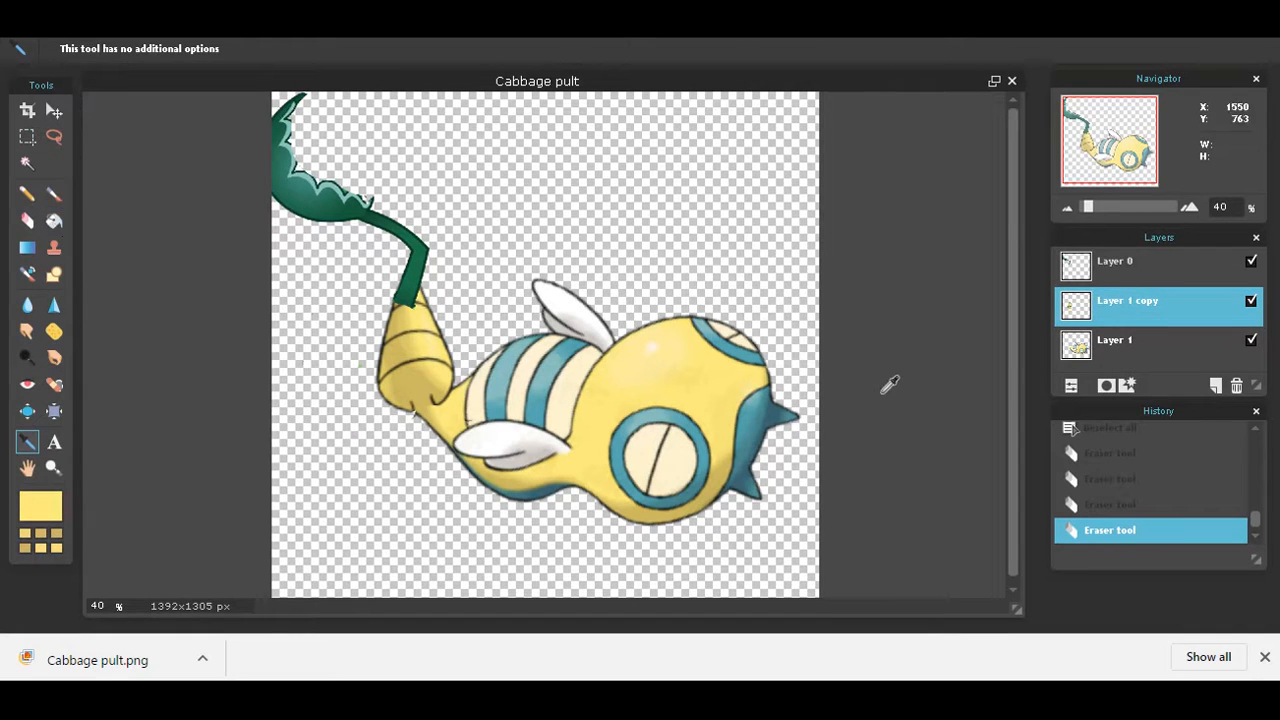
left_click(1074, 270)
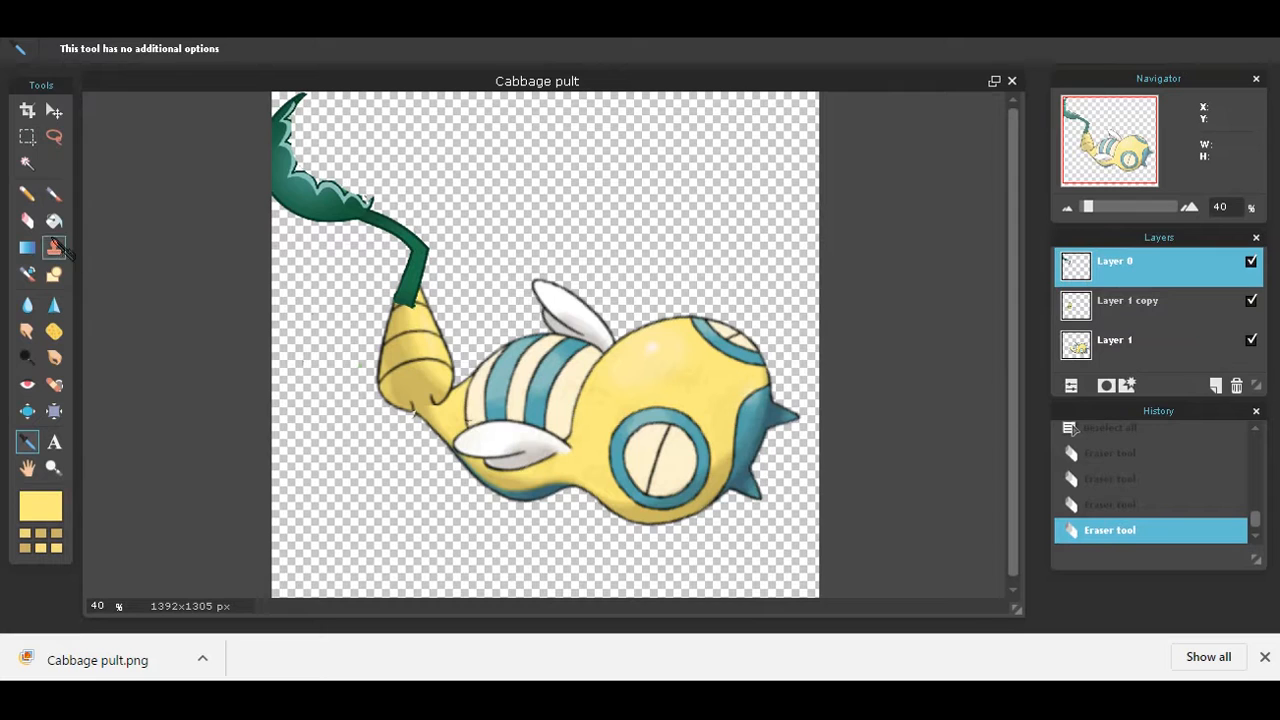
left_click(55, 222)
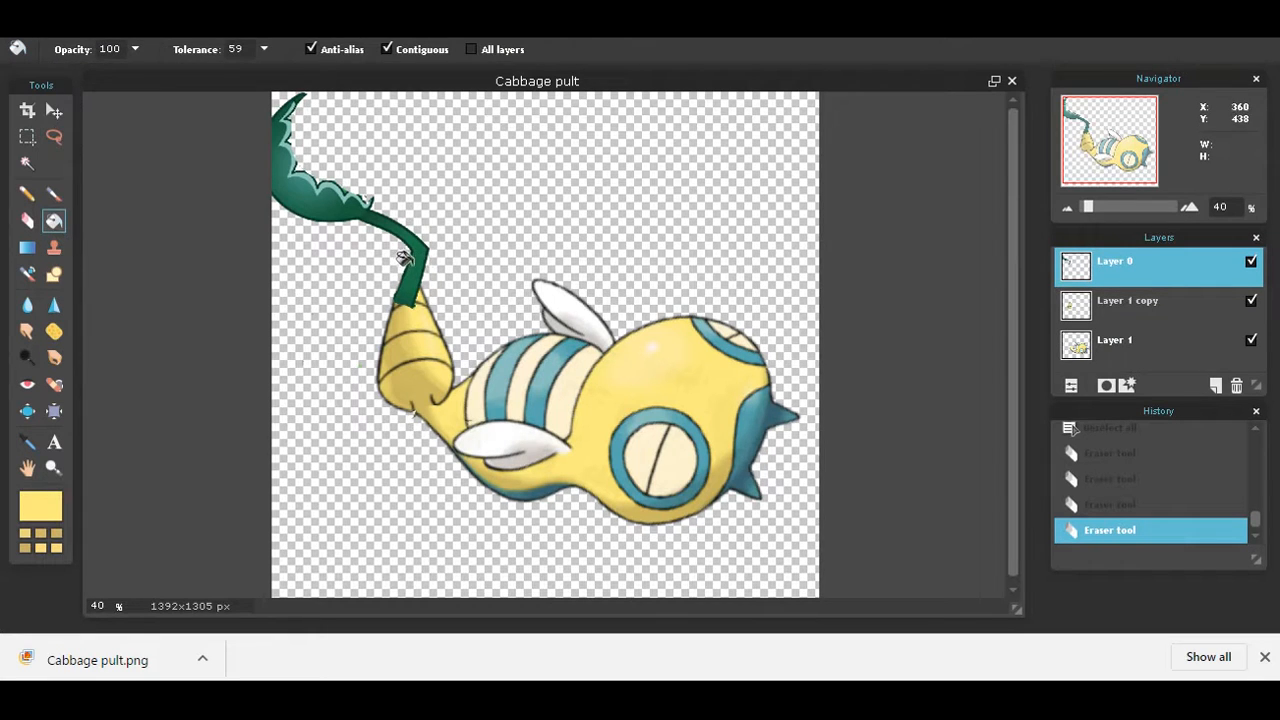
left_click(412, 257)
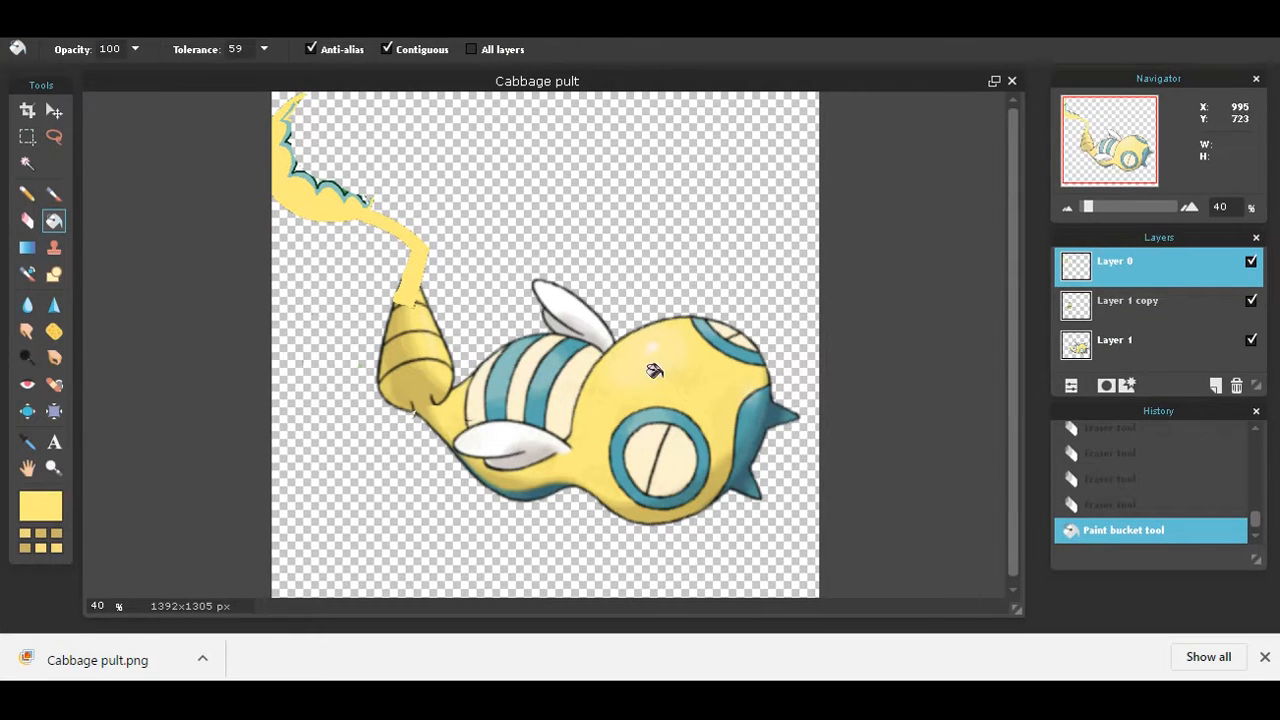
Erase the tail cone's pointed tip around the stem's end on Layer 1 copy with the 70 px eraser.
left_click(1128, 312)
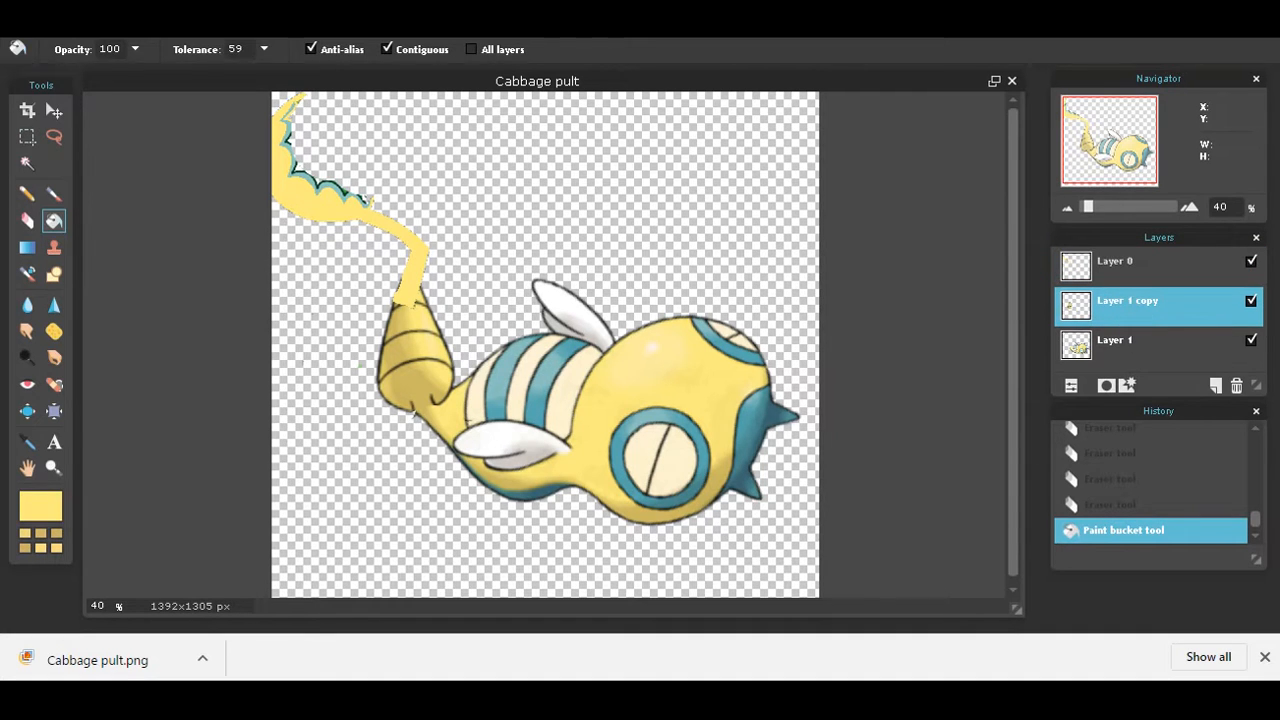
left_click(30, 218)
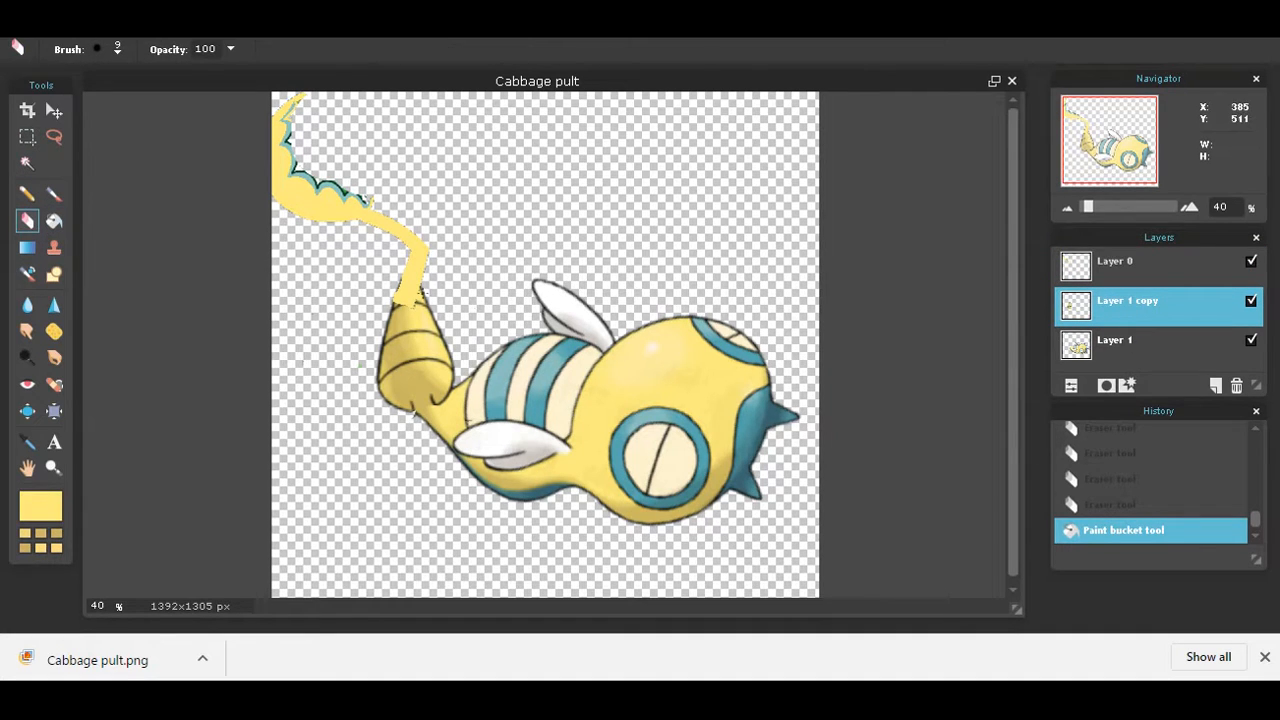
left_click(115, 50)
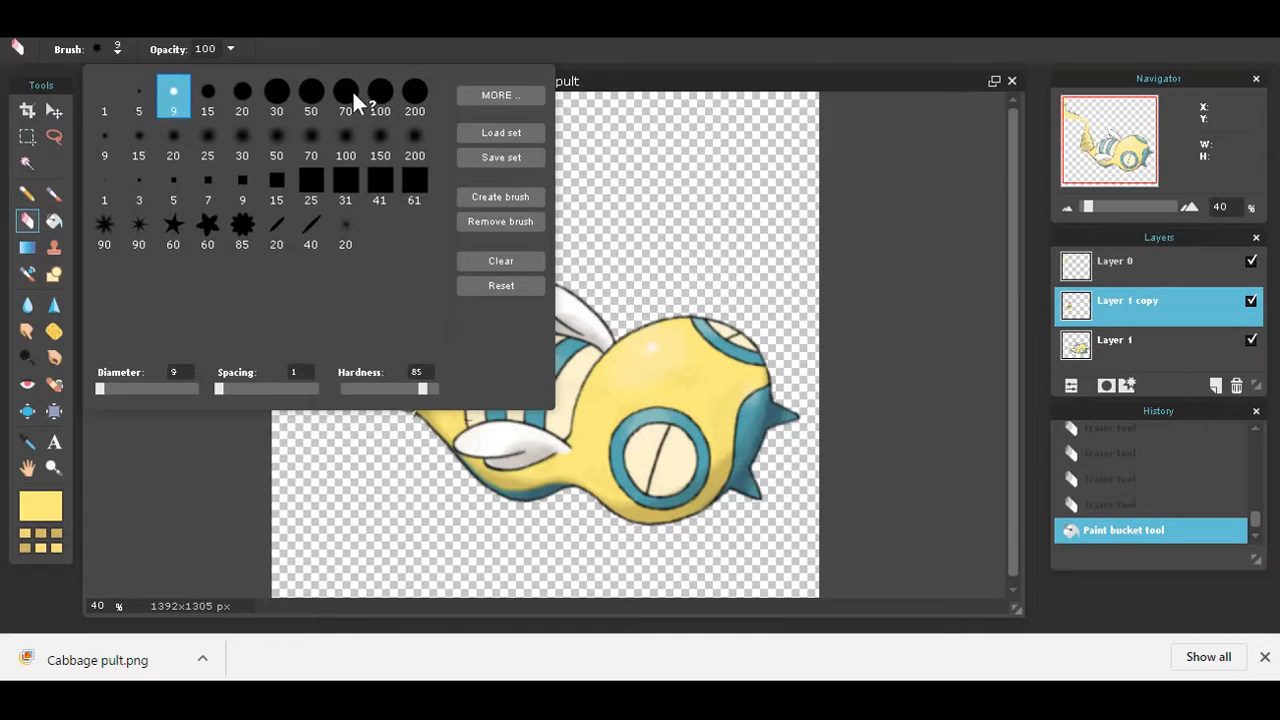
left_click(350, 96)
left_click(396, 249)
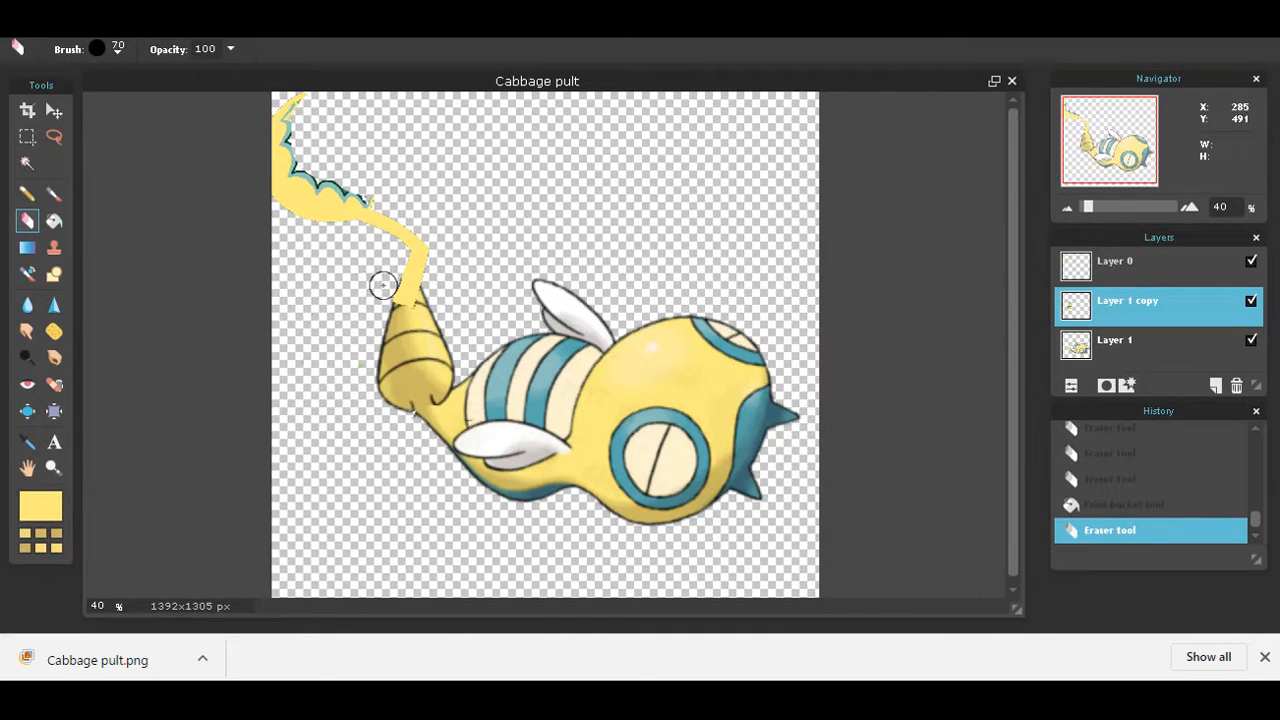
left_click(421, 292)
left_click(401, 284)
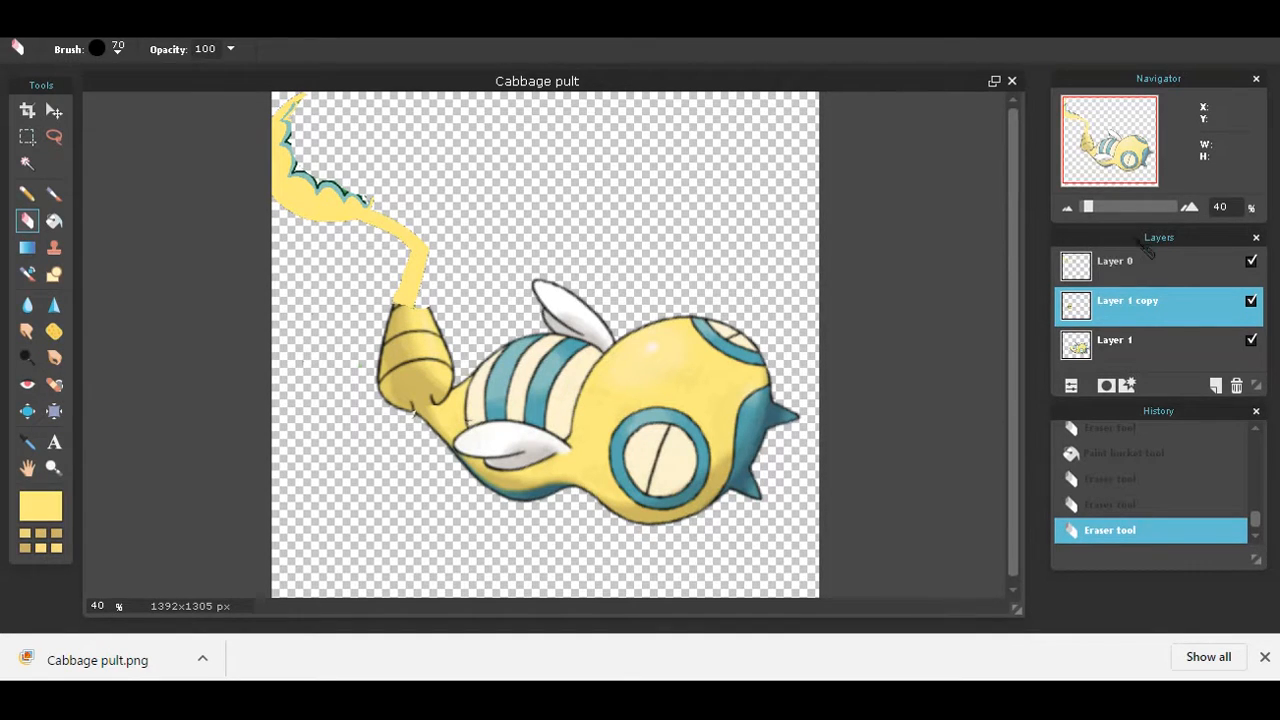
Paint the stem's lower part wider on Layer 0 with a 50 px yellow brush so that it meets the cut-off tail cone.
left_click(1125, 268)
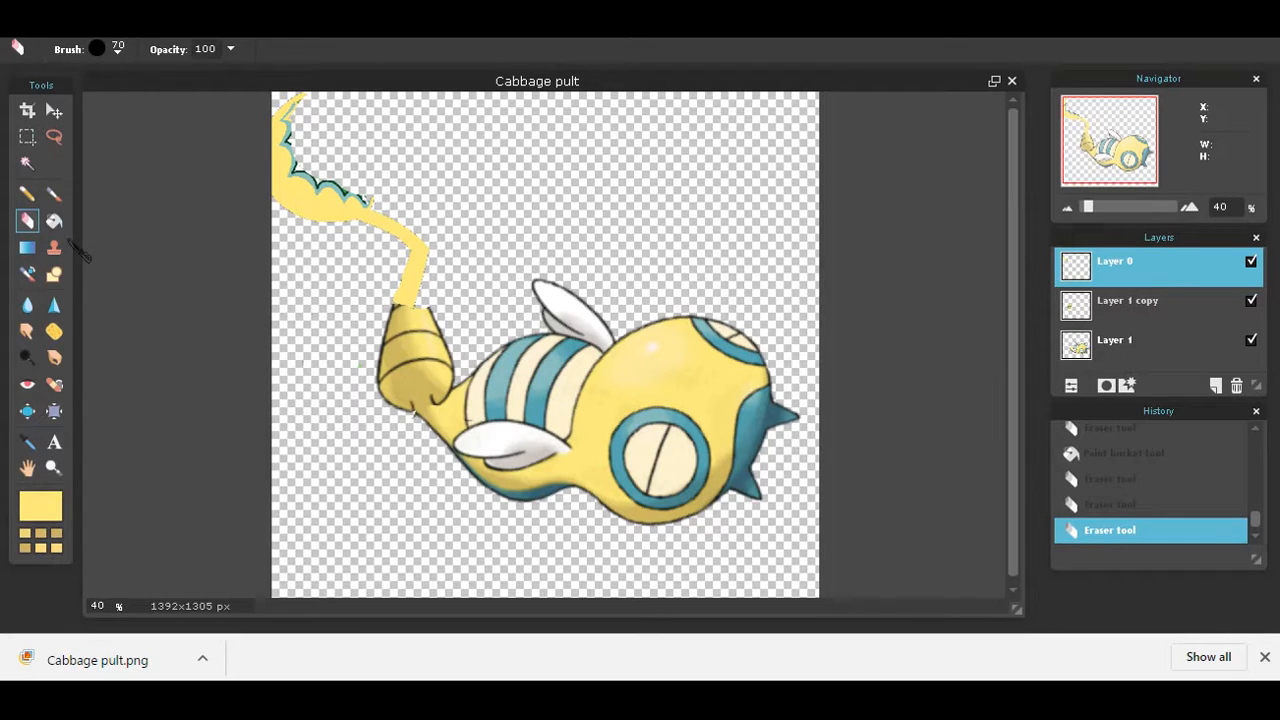
left_click(56, 197)
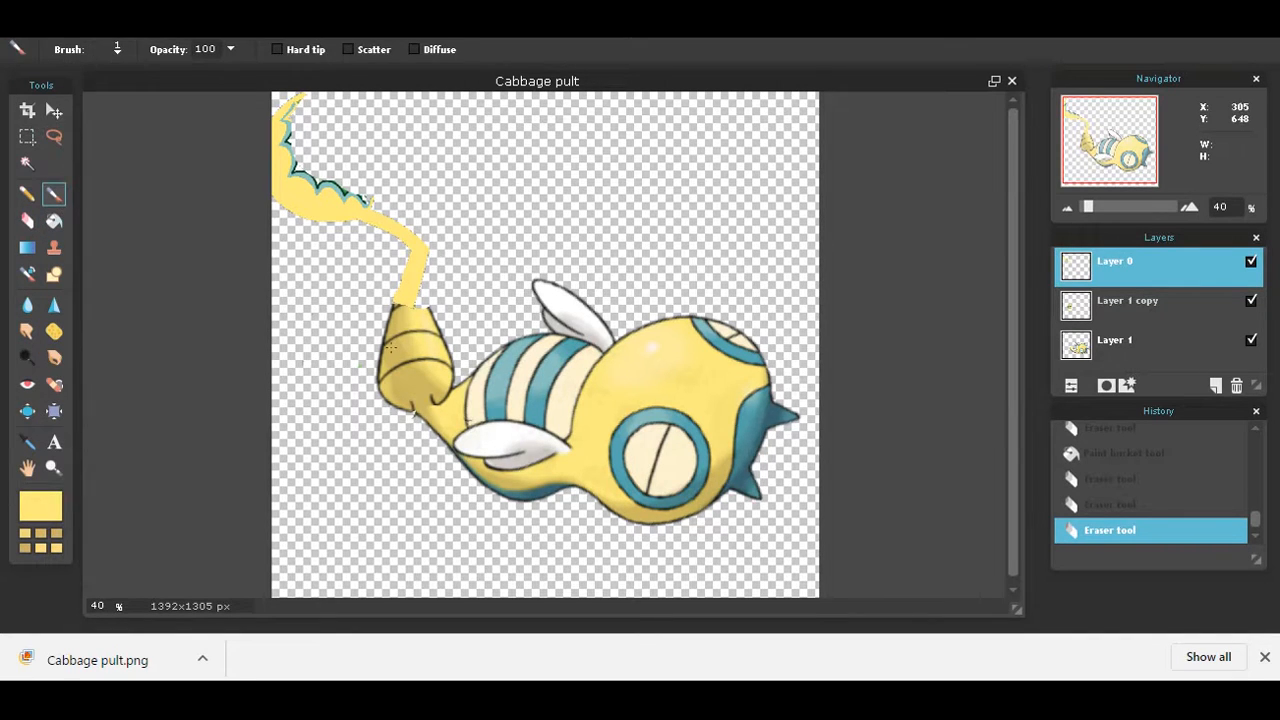
left_click(117, 49)
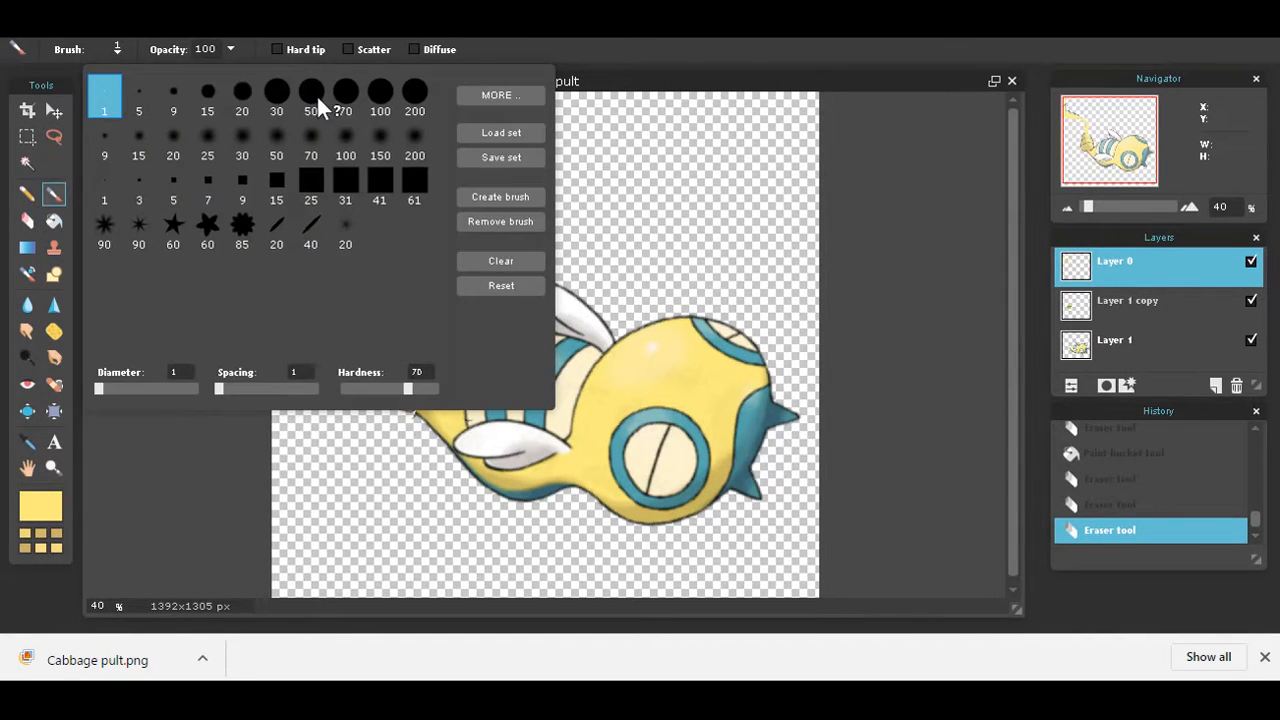
left_click(311, 95)
left_click(710, 196)
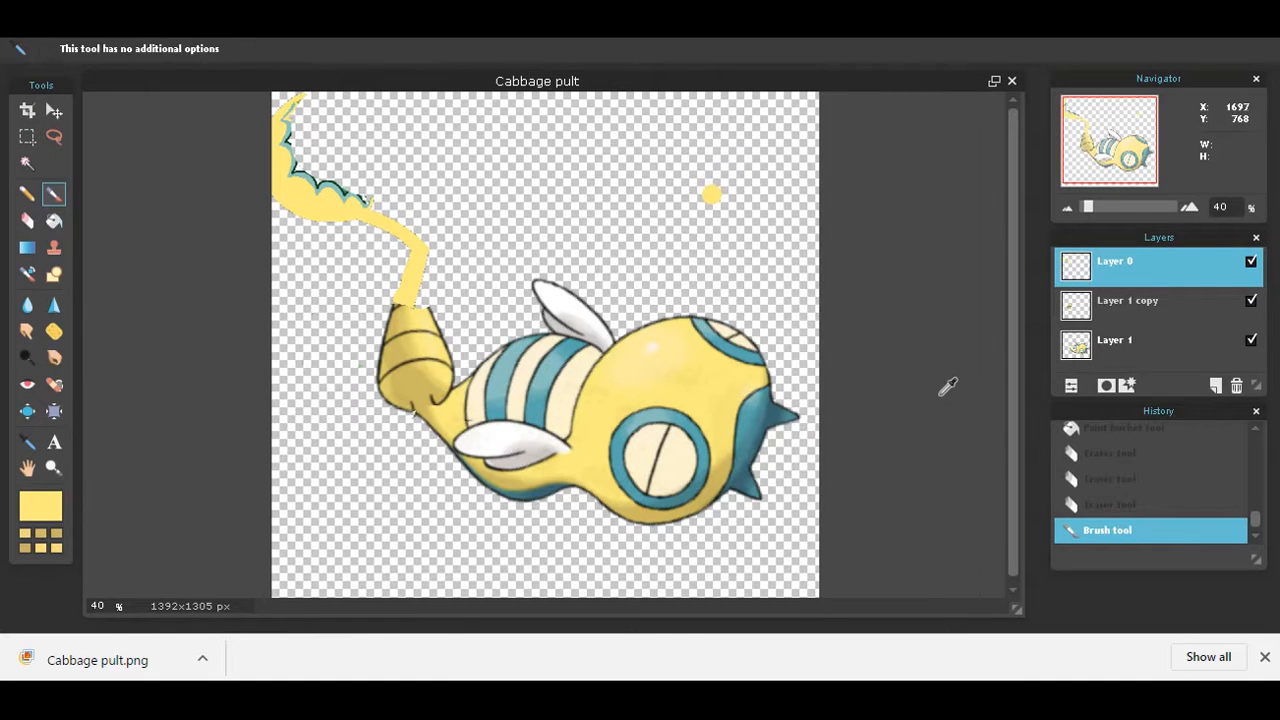
key("ctrl+z")
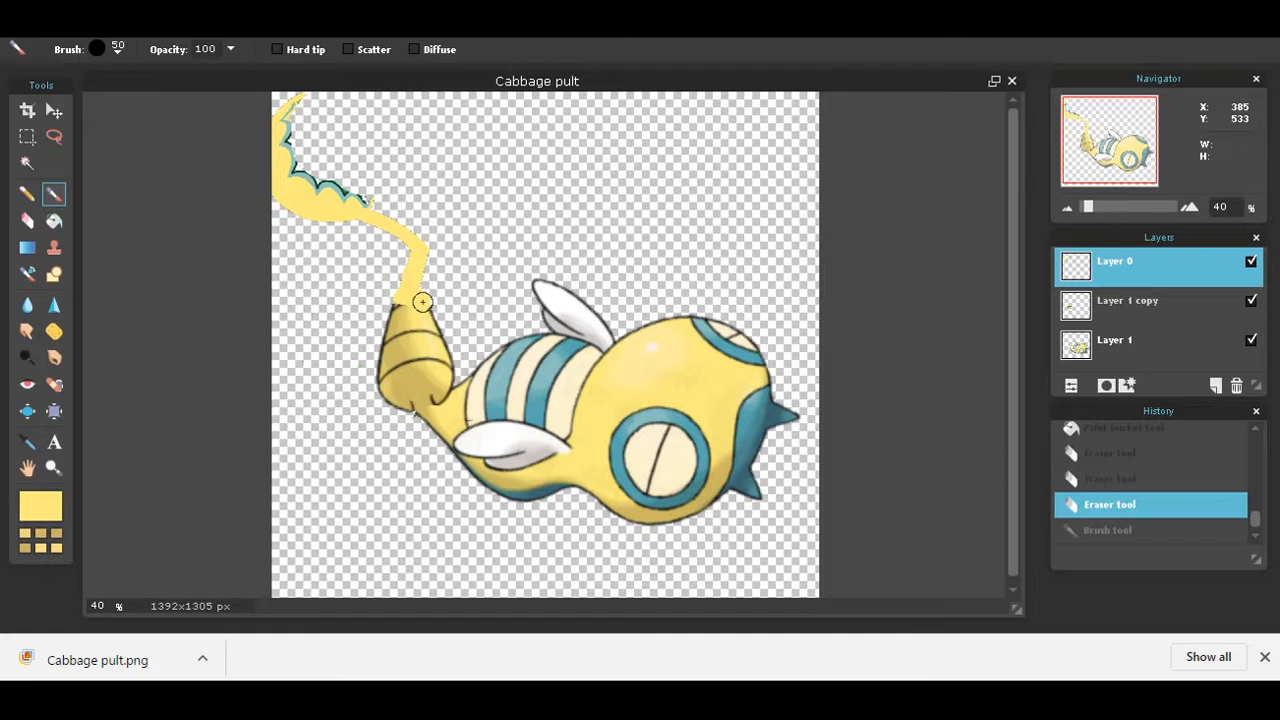
left_click(420, 298)
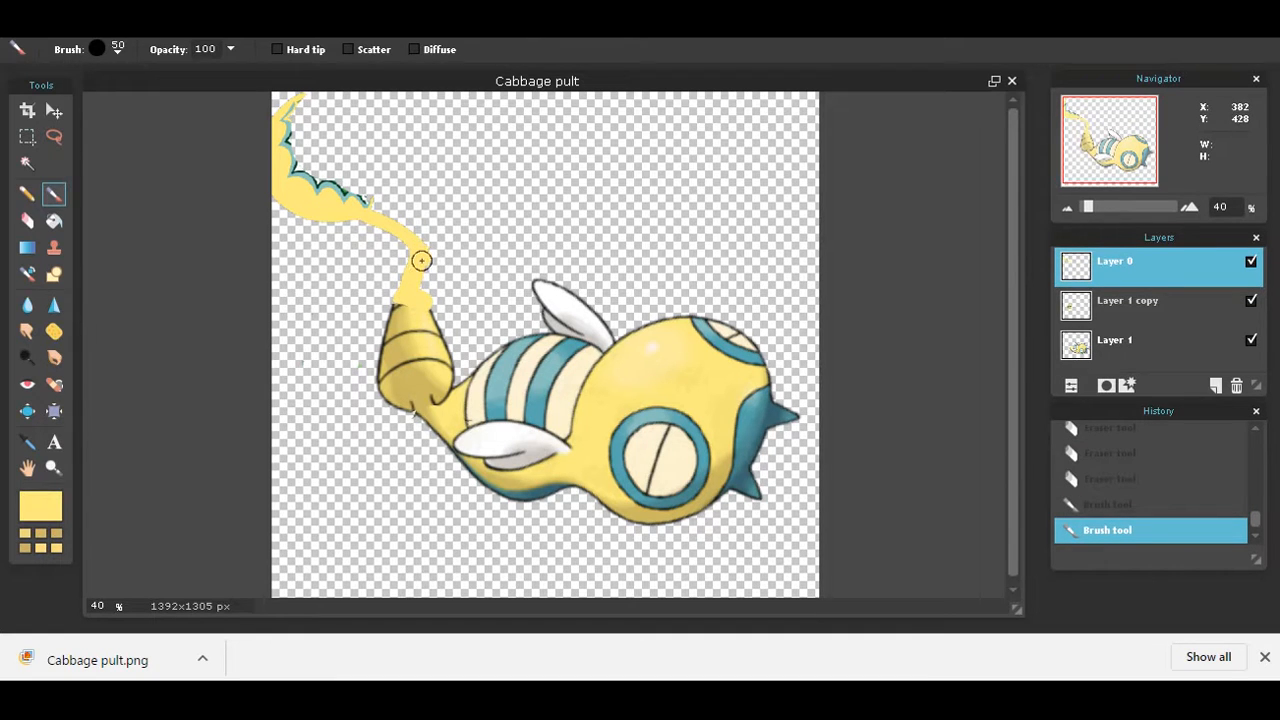
mouse_move(425, 296)
left_mouse_down()
mouse_move(394, 302)
mouse_move(405, 296)
left_mouse_up()
Keep Layer 0 as the working layer and set the main colour to near-black 0f0f0f.
left_click(1140, 305)
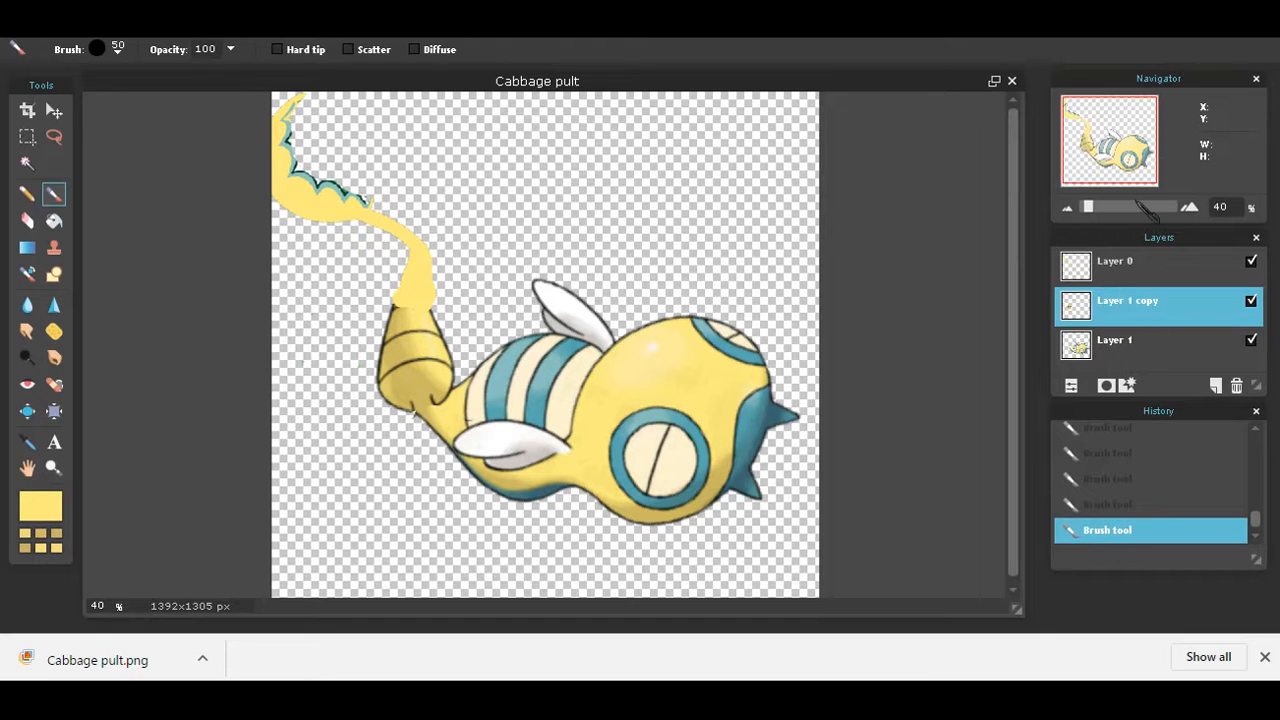
left_click(1131, 276)
left_click(1142, 311)
left_click(27, 441)
left_click(1097, 262)
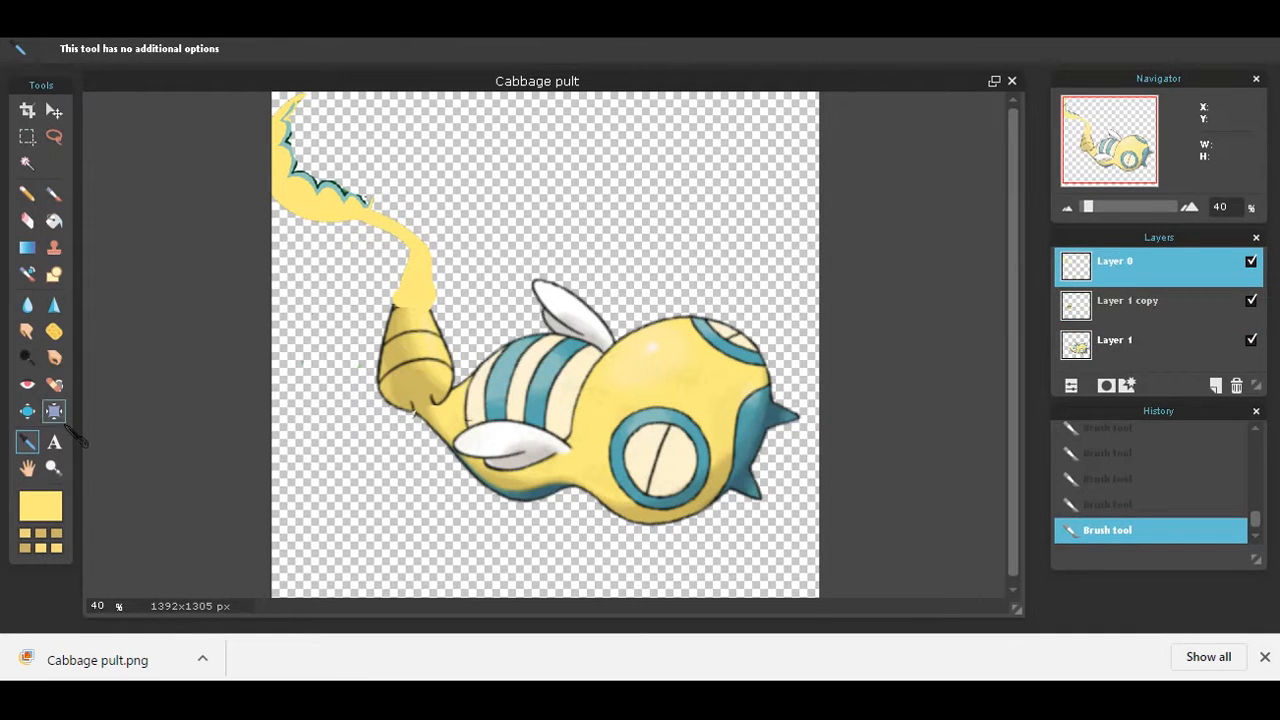
left_click(38, 512)
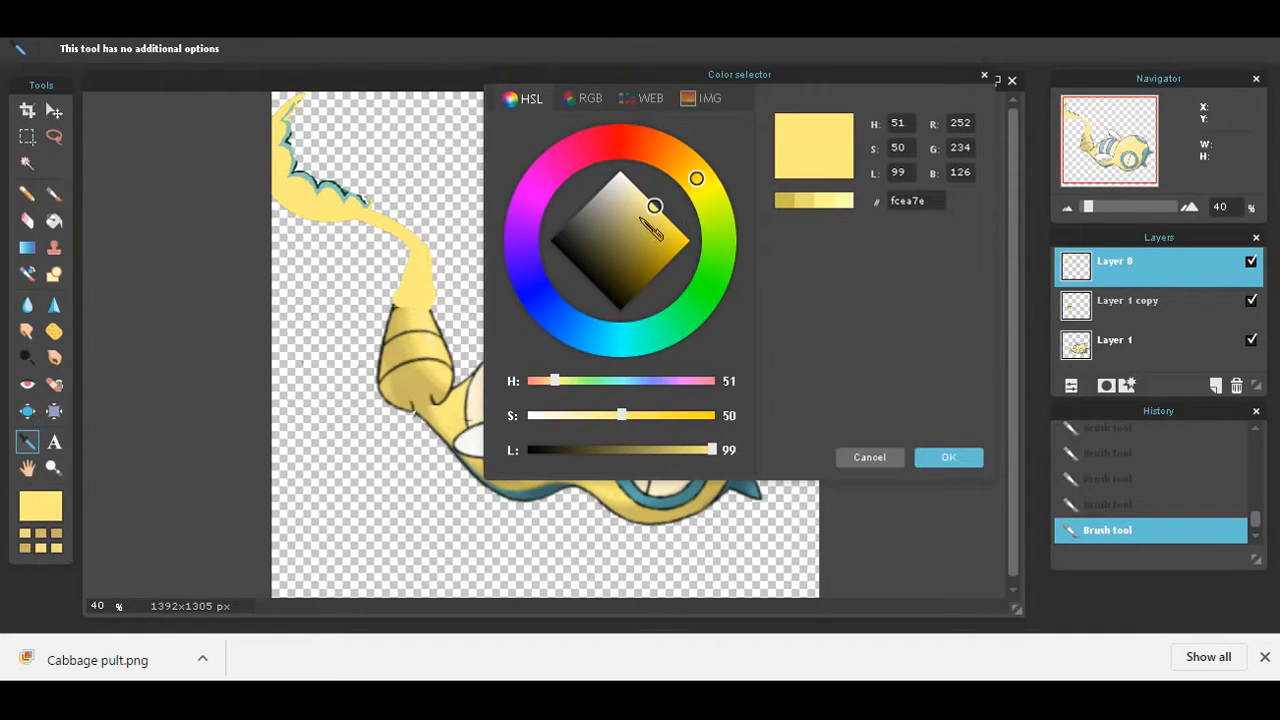
left_click(557, 238)
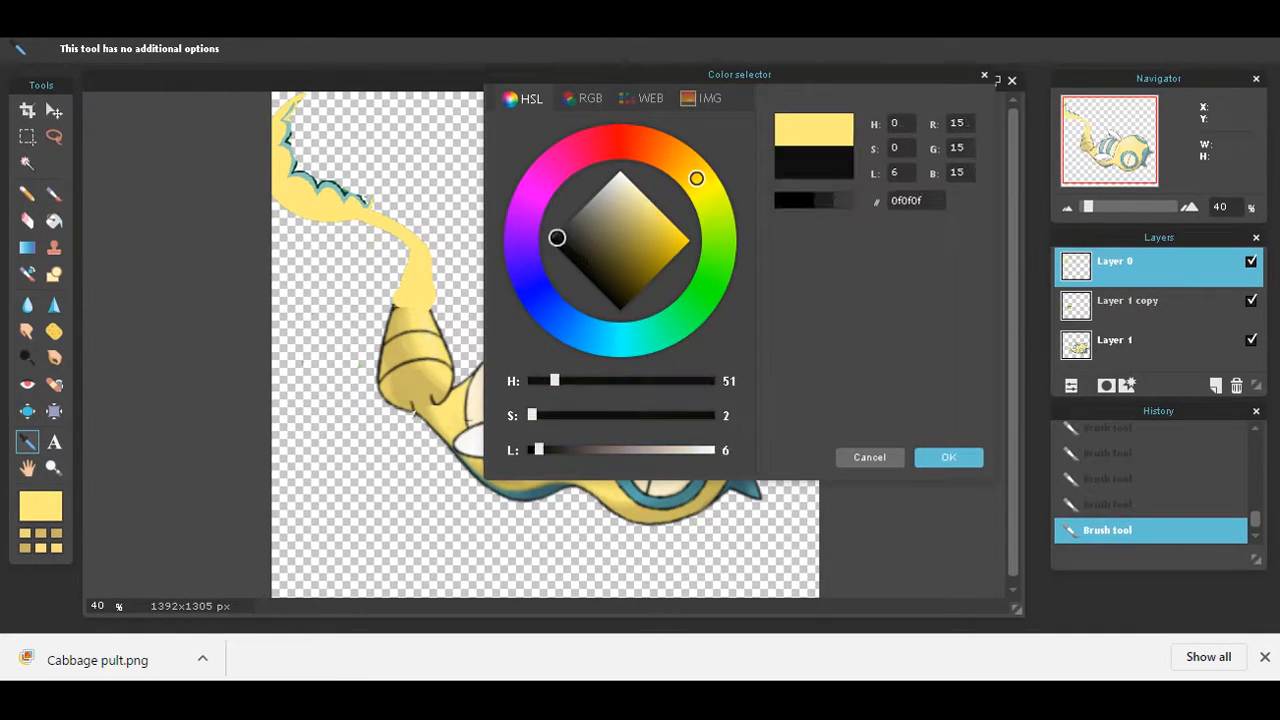
left_click(977, 459)
Outline both sides of the yellow stem and draw two bands across its lower part with a 9 px brush.
left_click(54, 195)
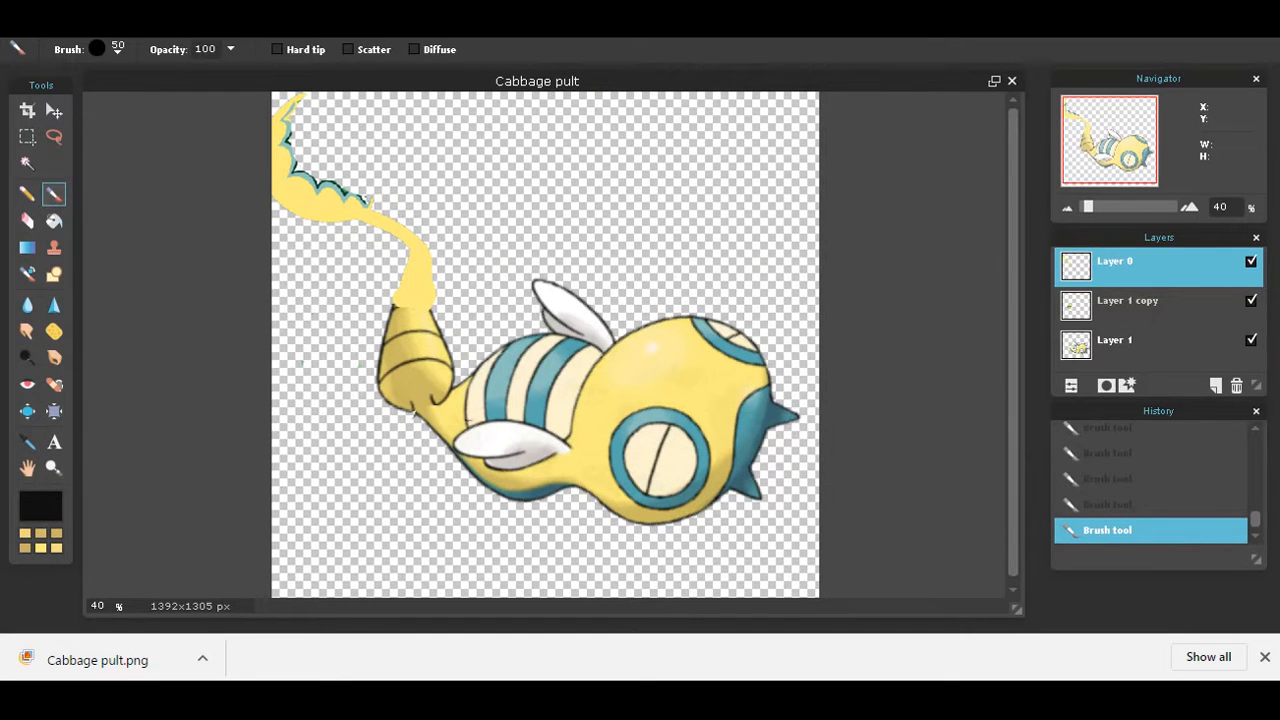
left_click(117, 50)
left_click(173, 92)
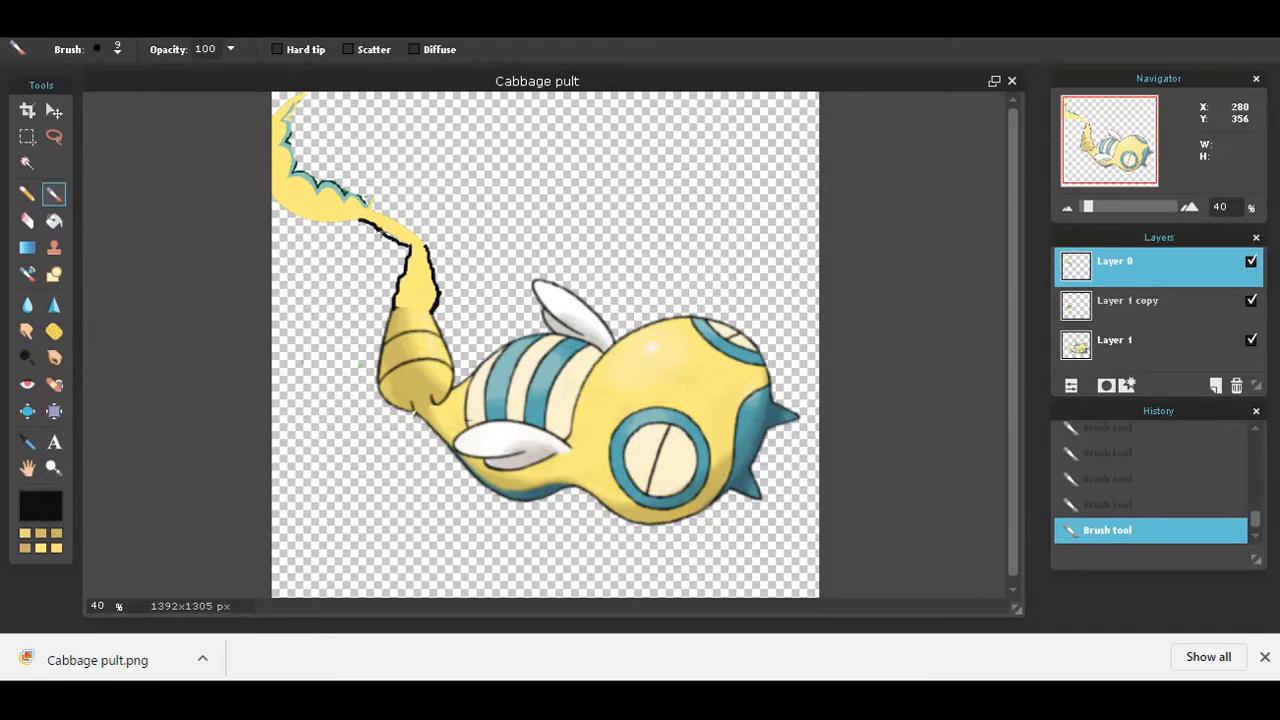
left_click_drag(401, 240, 389, 231)
key("ctrl+z")
key("ctrl+z")
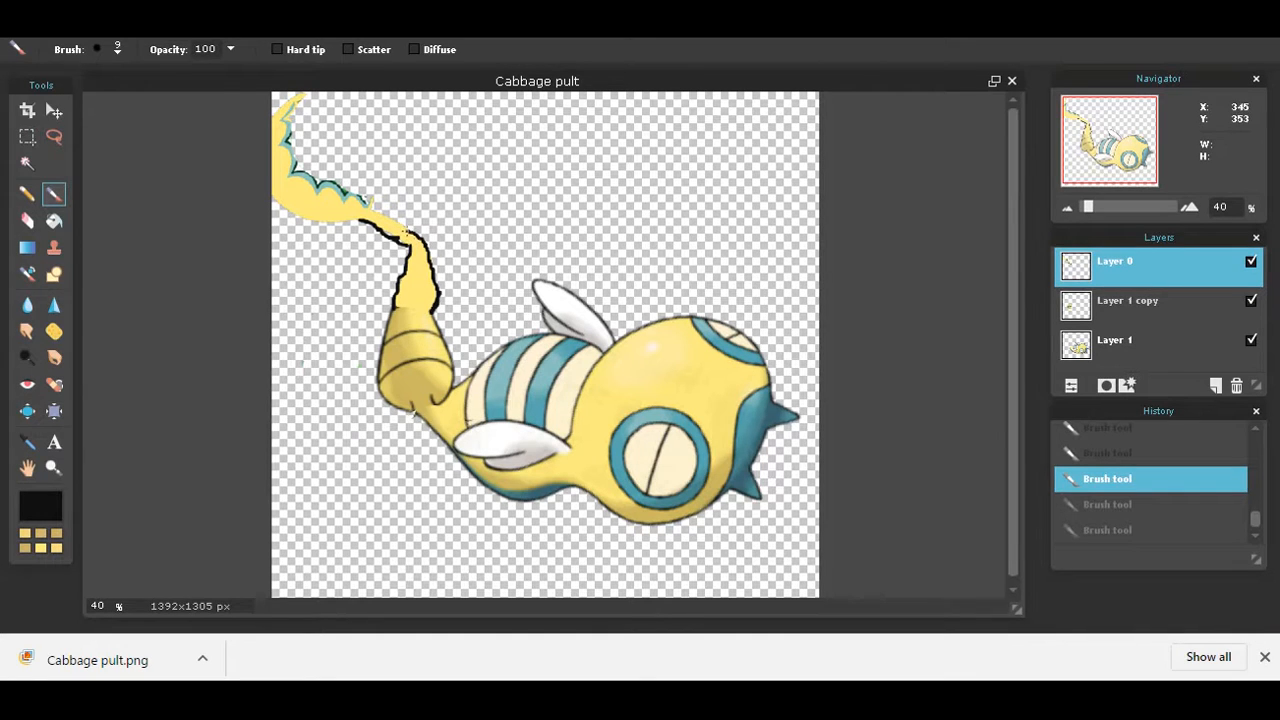
key("ctrl+y")
key("ctrl+y")
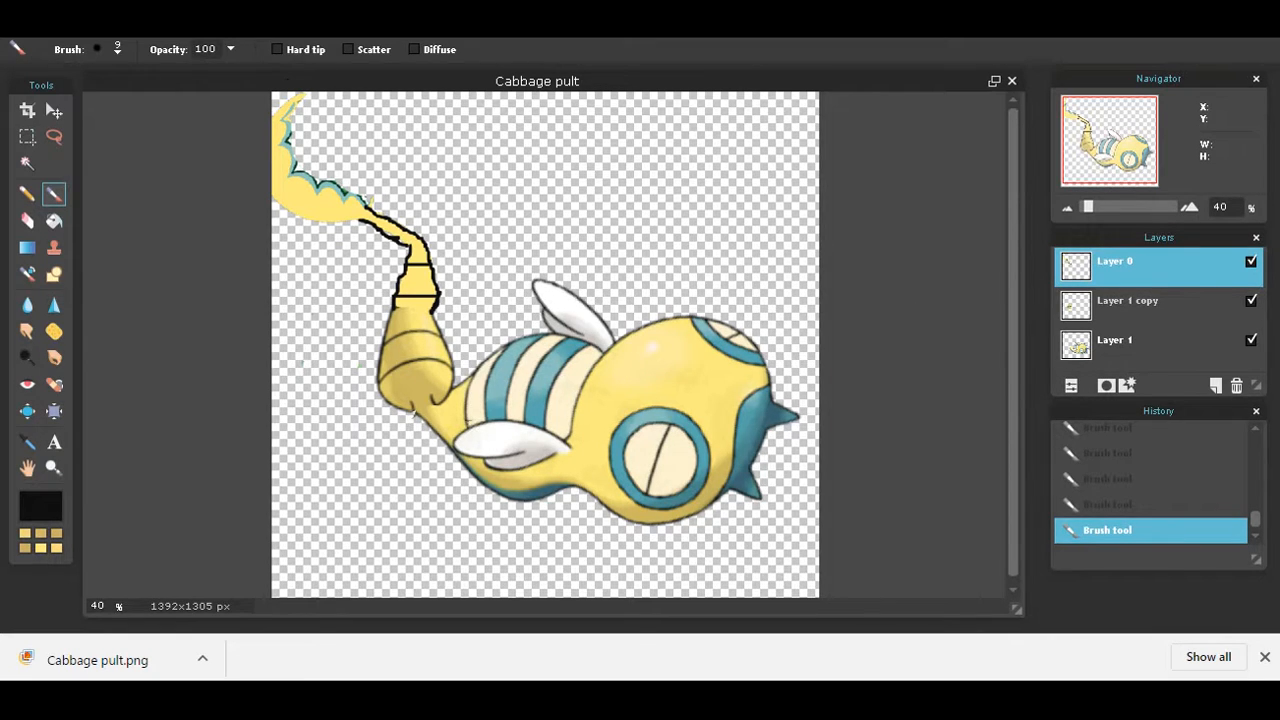
left_click(105, 25)
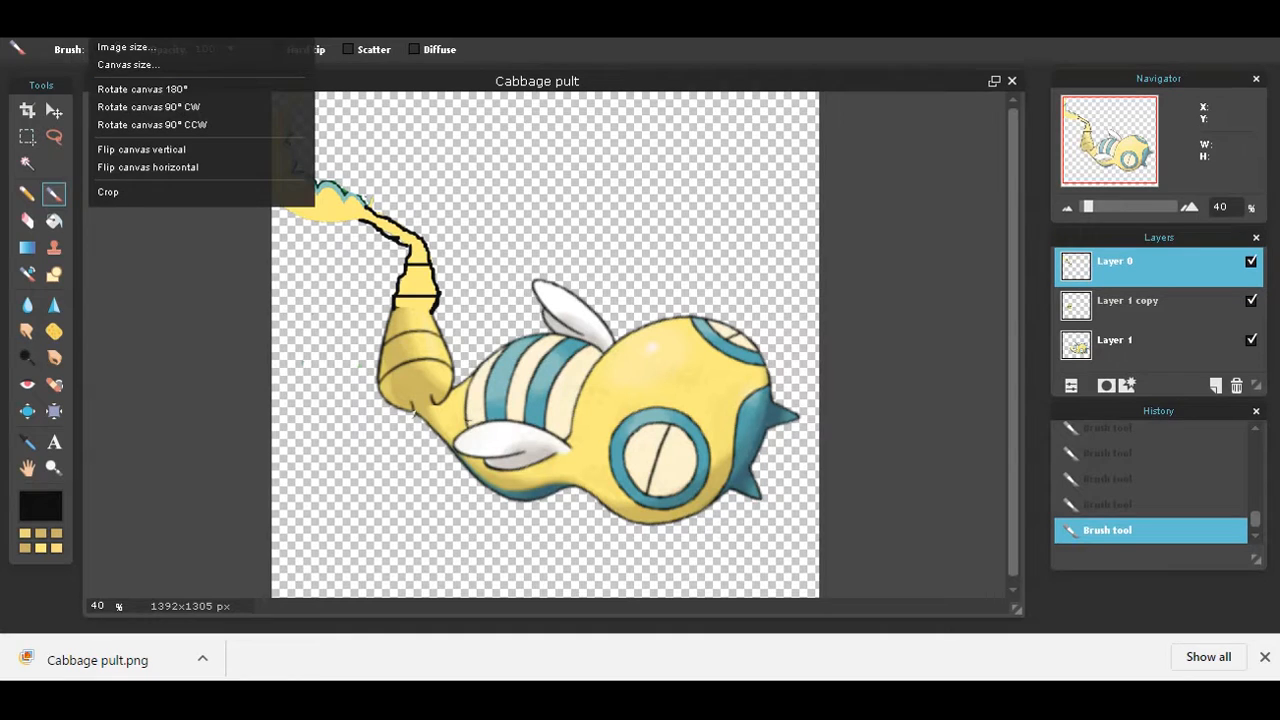
mouse_move(65, 25)
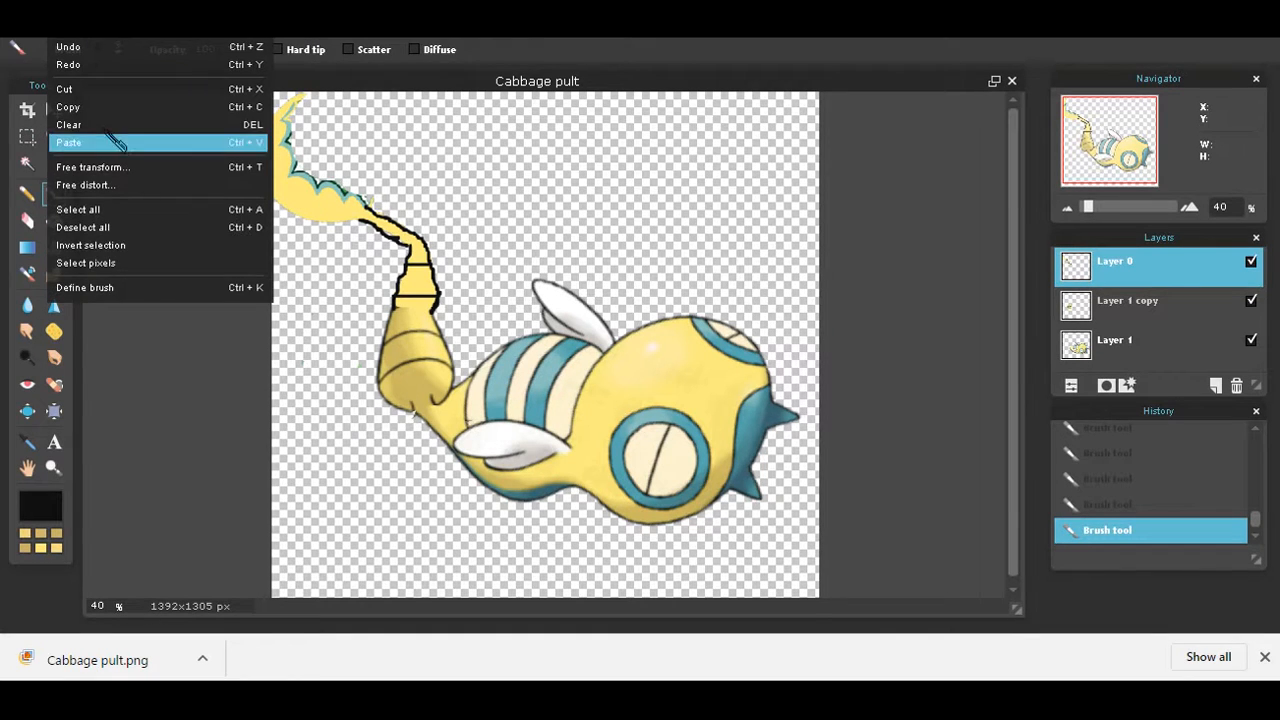
mouse_move(25, 25)
mouse_move(155, 25)
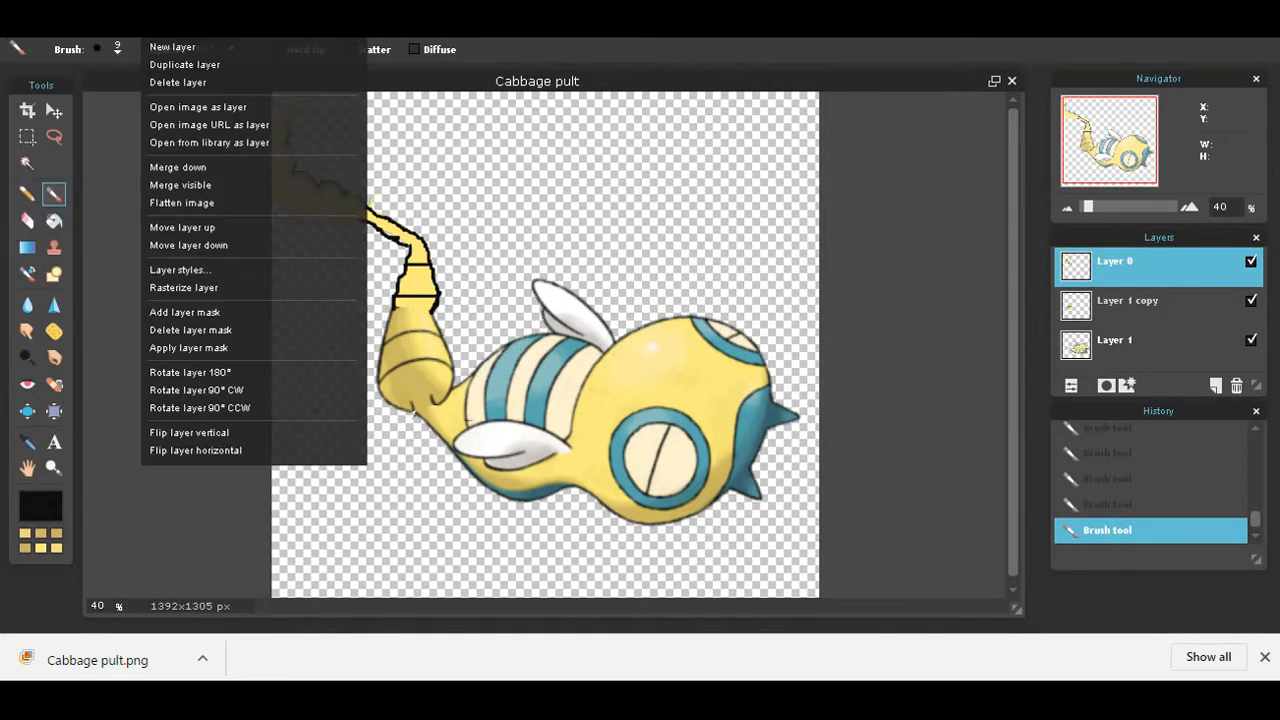
Add the image Dunsparce.png from the desktop as a new layer above Layer 0.
left_click(187, 105)
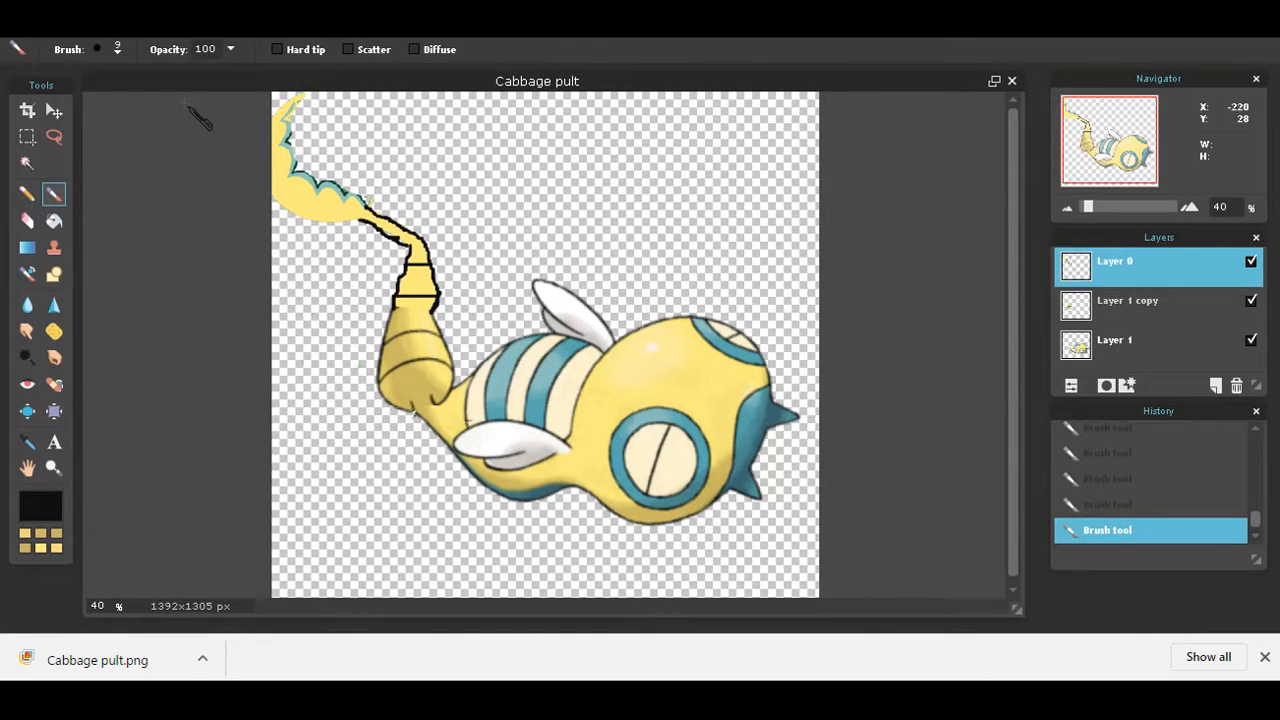
scroll(864, 98, "down", 1)
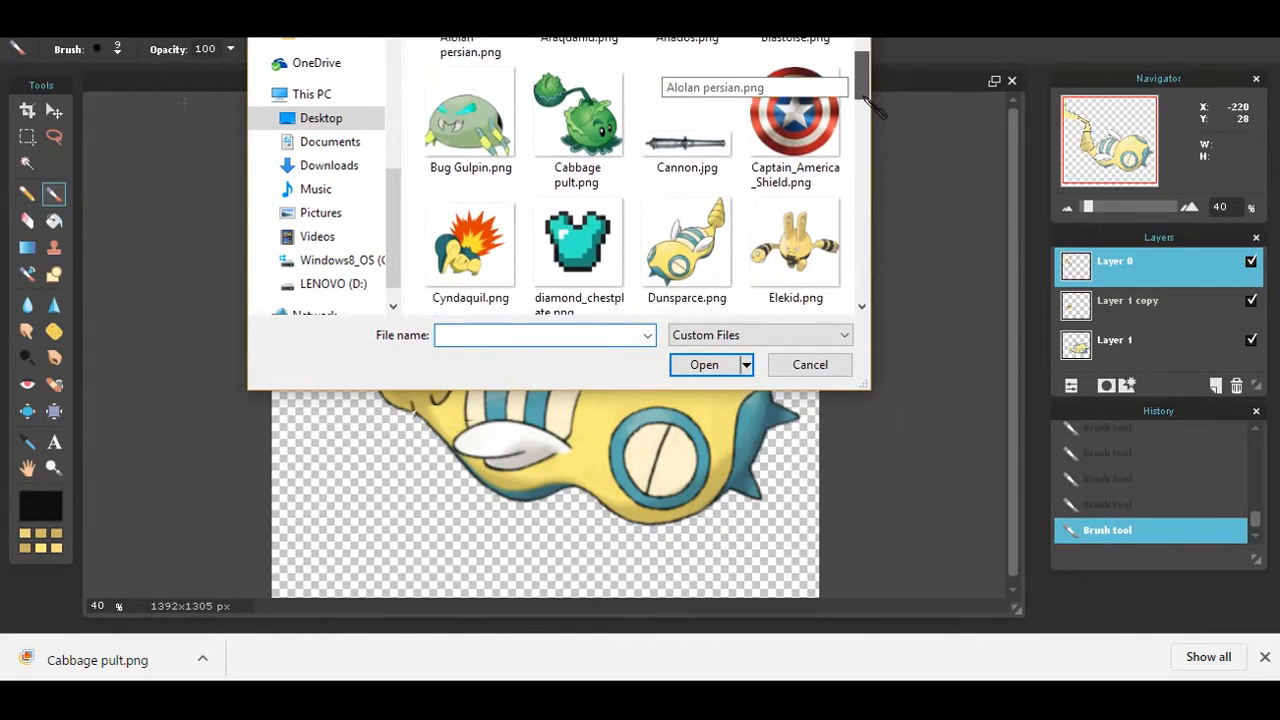
double_click(687, 245)
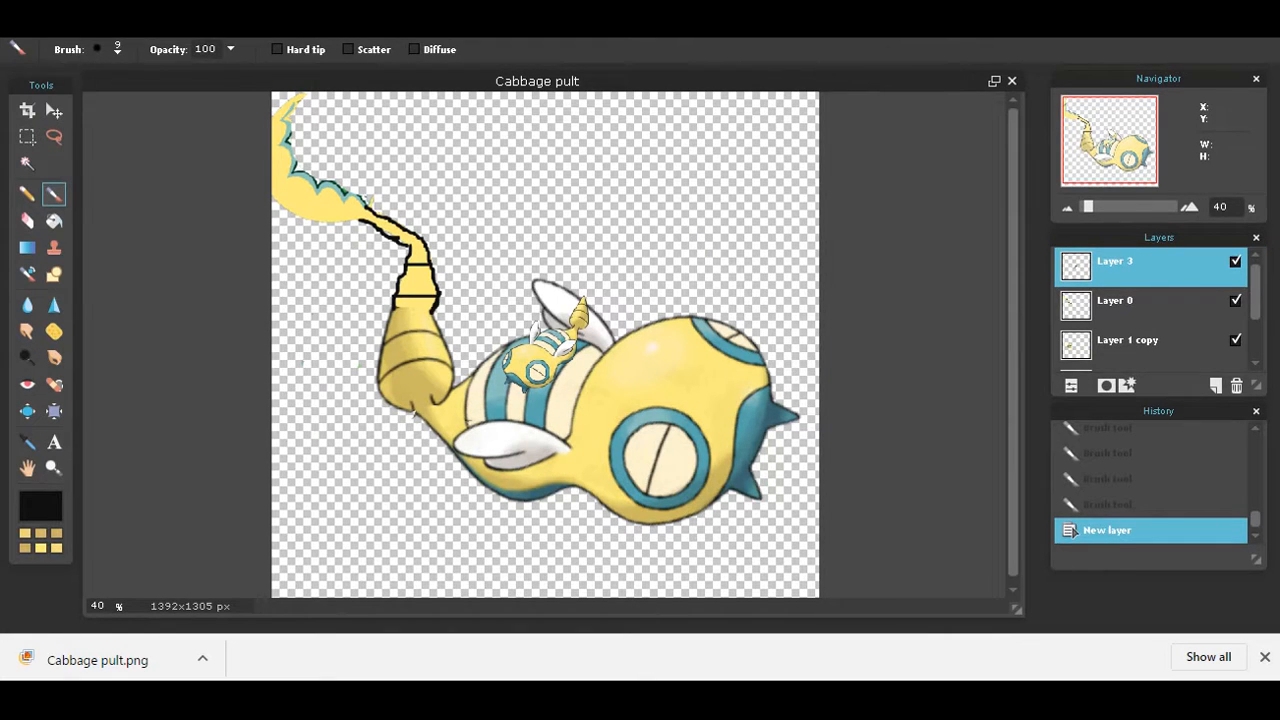
Free-transform the small Dunsparce into the catapult basket, mirrored horizontally and rotated, apply it, and move Layer 0 above its layer.
left_click(60, 30)
left_click(106, 168)
left_click_drag(513, 319, 285, 120)
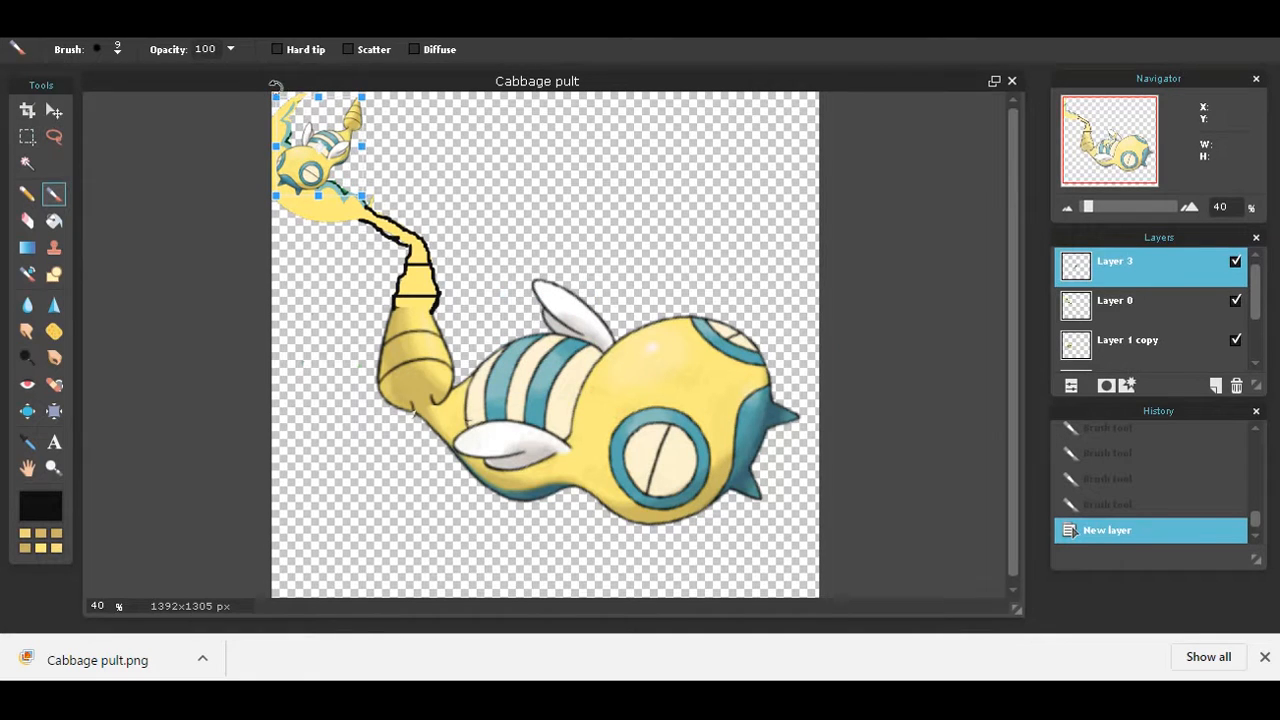
left_click_drag(274, 142, 351, 172)
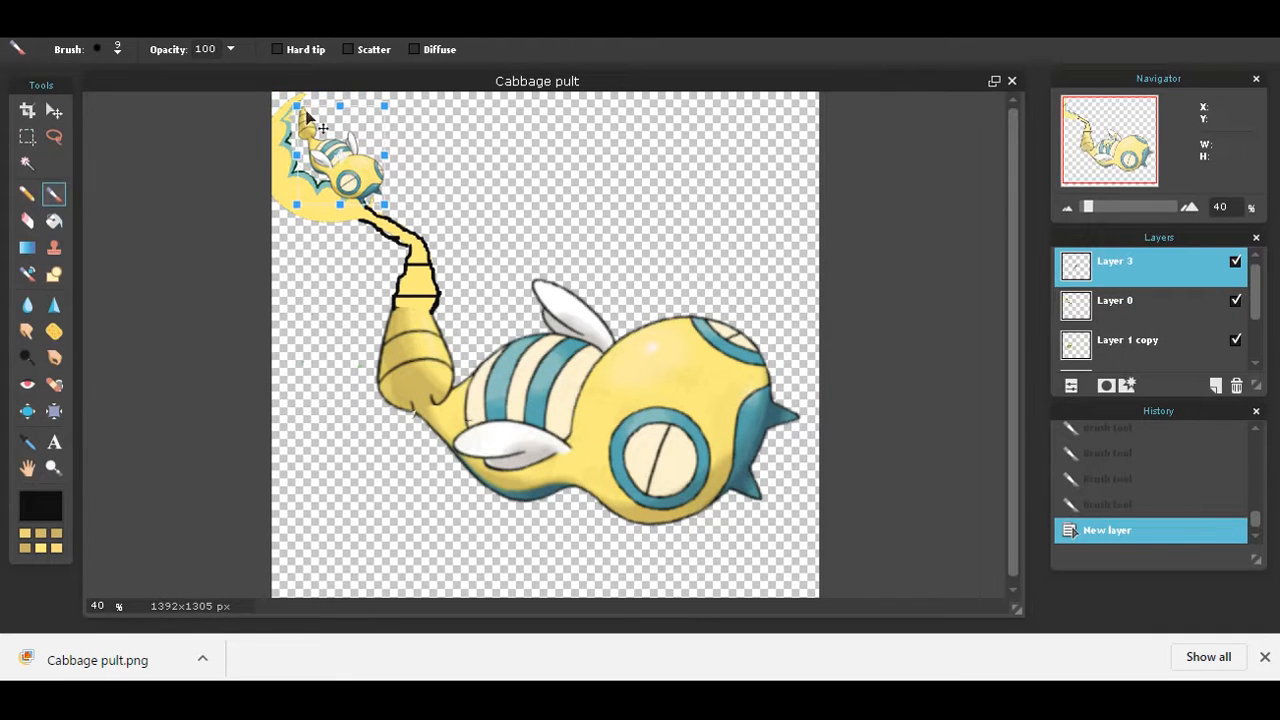
left_click_drag(290, 90, 336, 84)
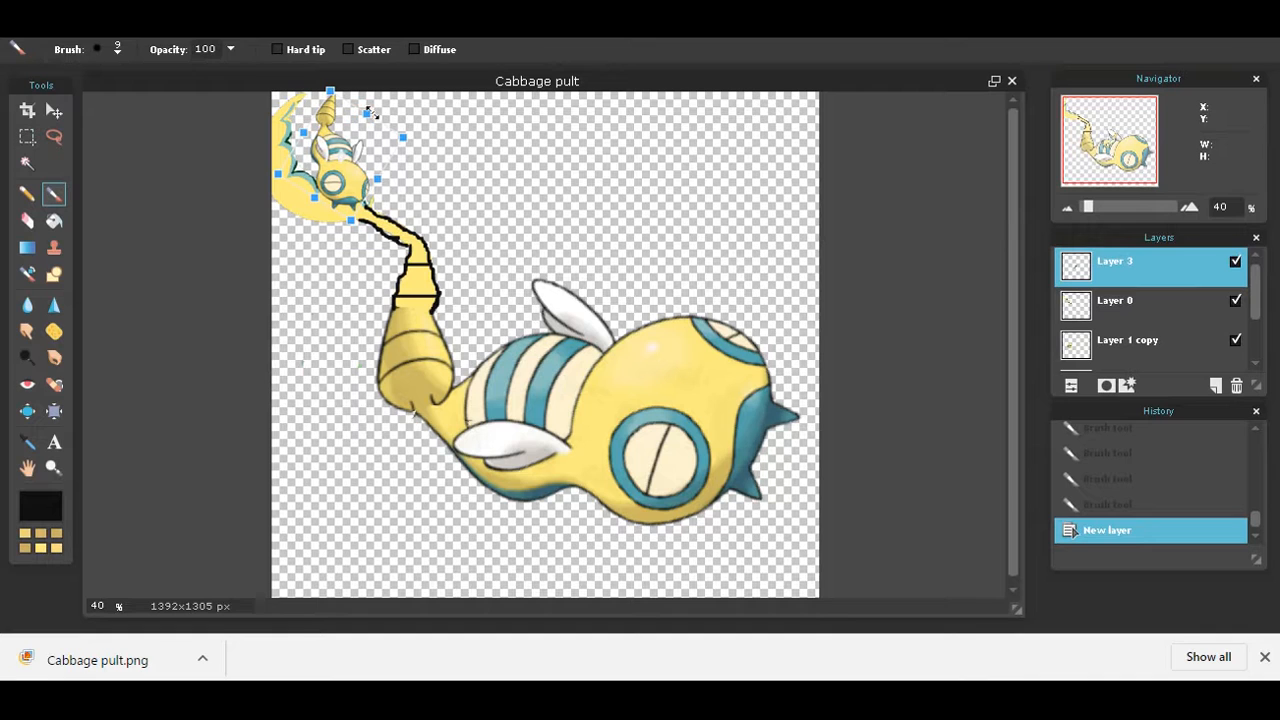
left_click_drag(364, 156, 340, 155)
left_click(702, 329)
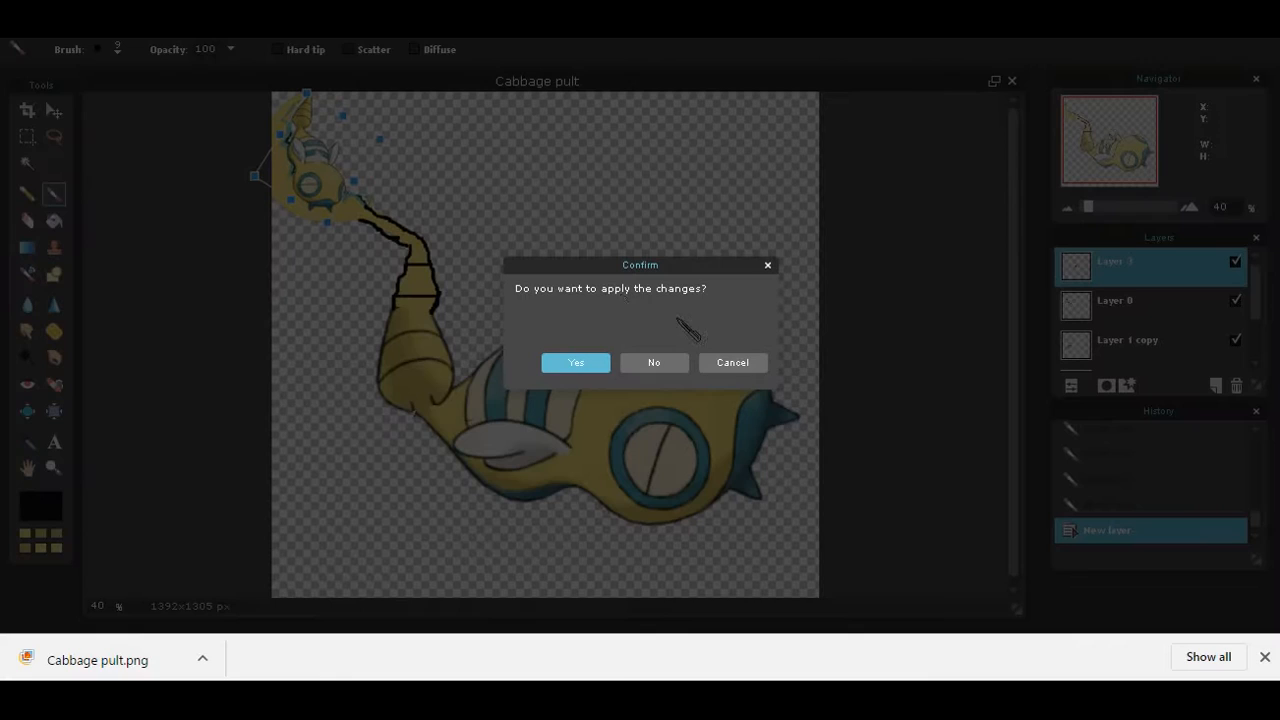
left_click(601, 364)
left_click_drag(1107, 314, 1111, 257)
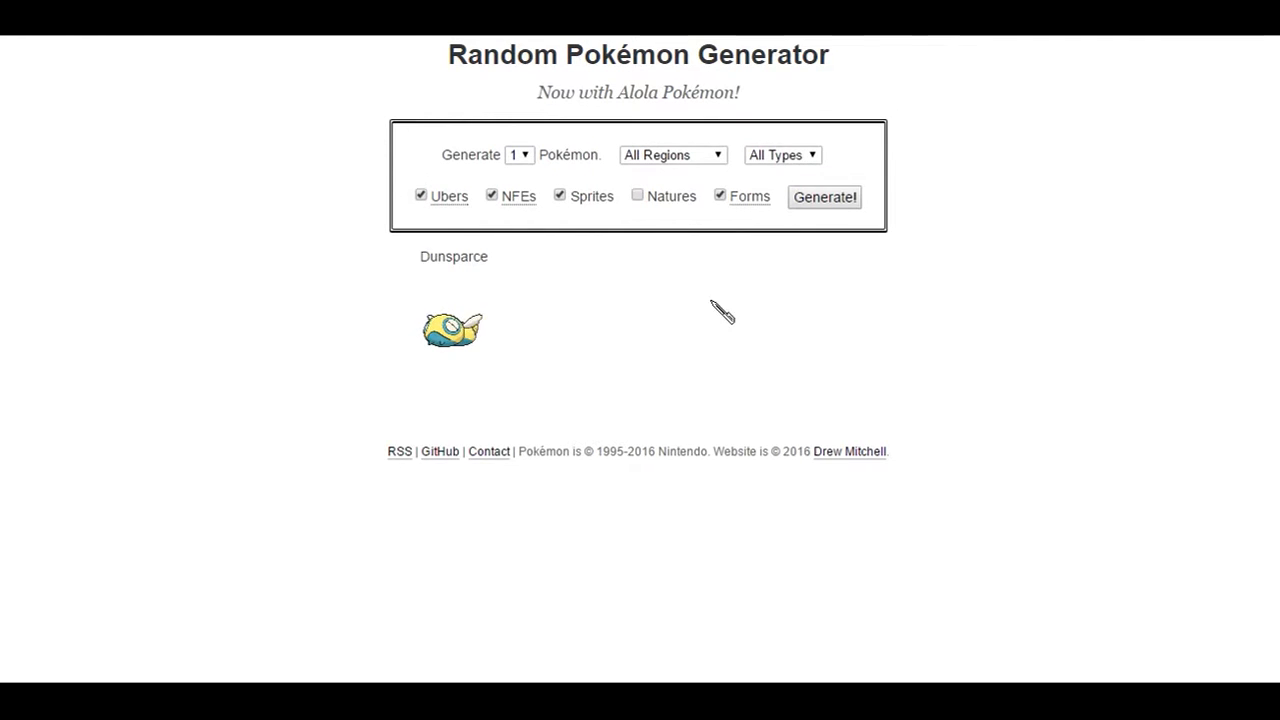
Generate 2 Pokémon from all regions and all types in the Random Pokémon Generator.
left_click(717, 158)
left_click(714, 170)
left_click(518, 158)
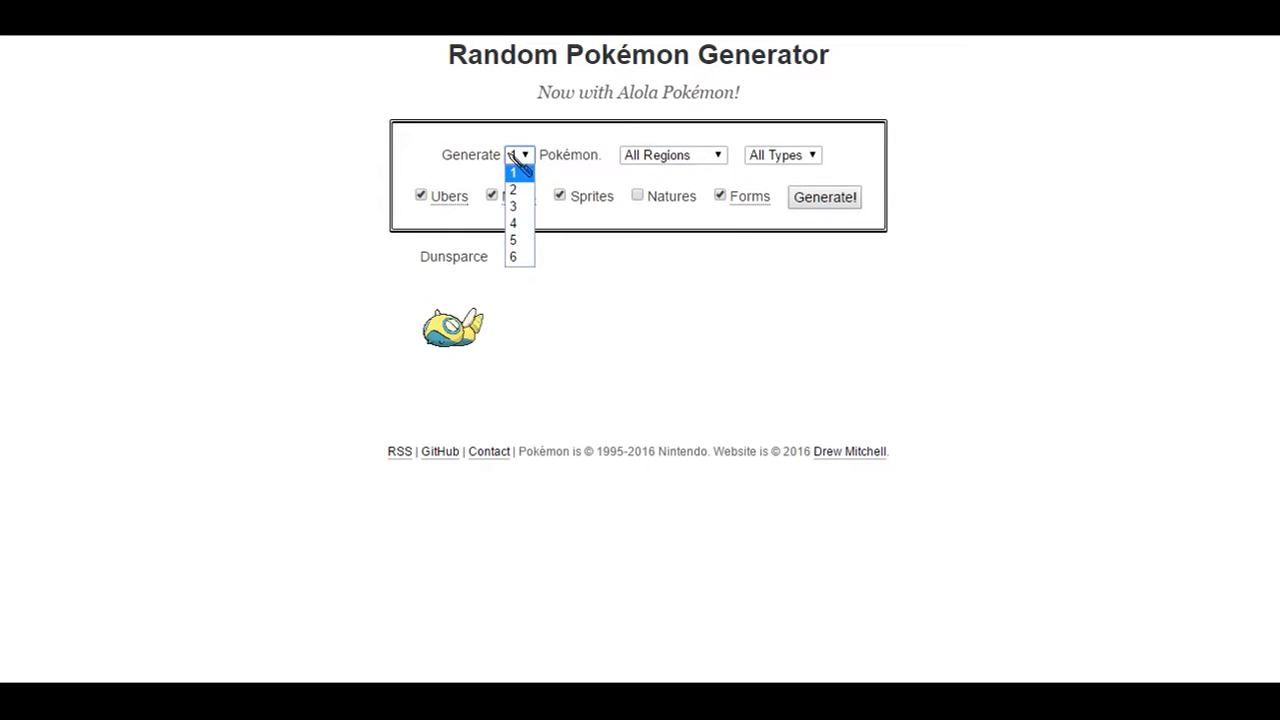
left_click(515, 190)
left_click(822, 204)
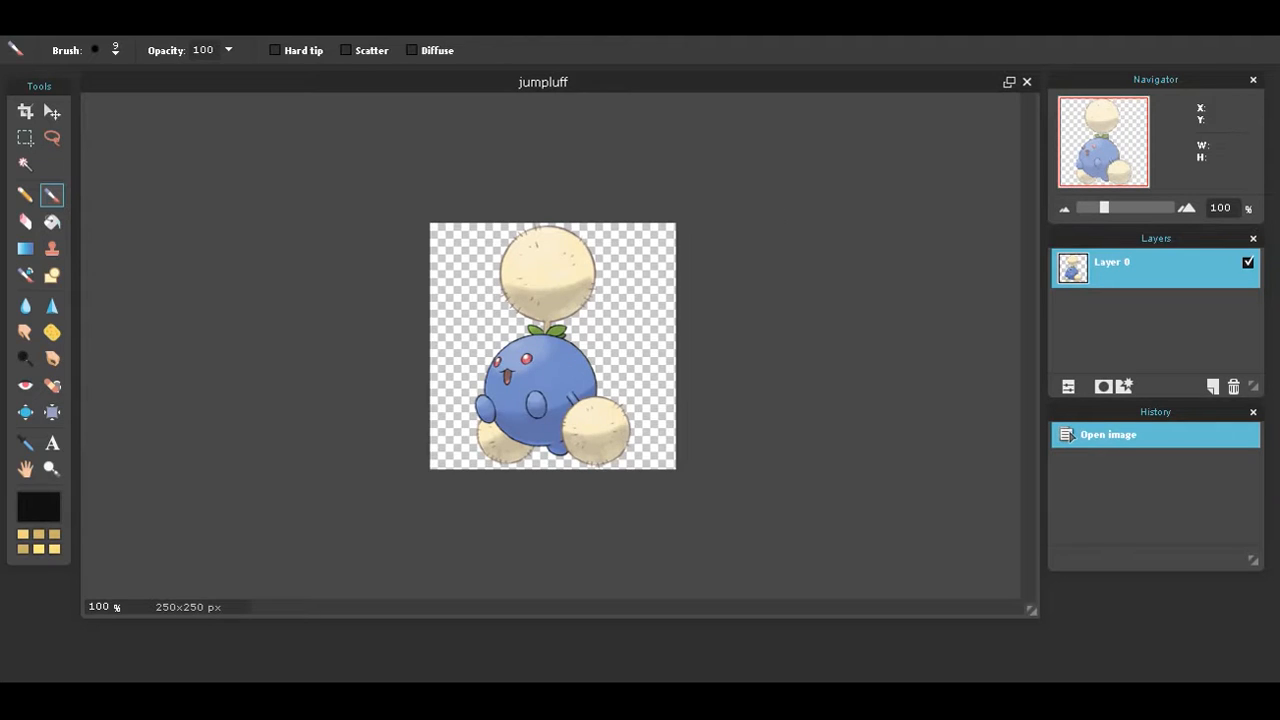
left_click(229, 50)
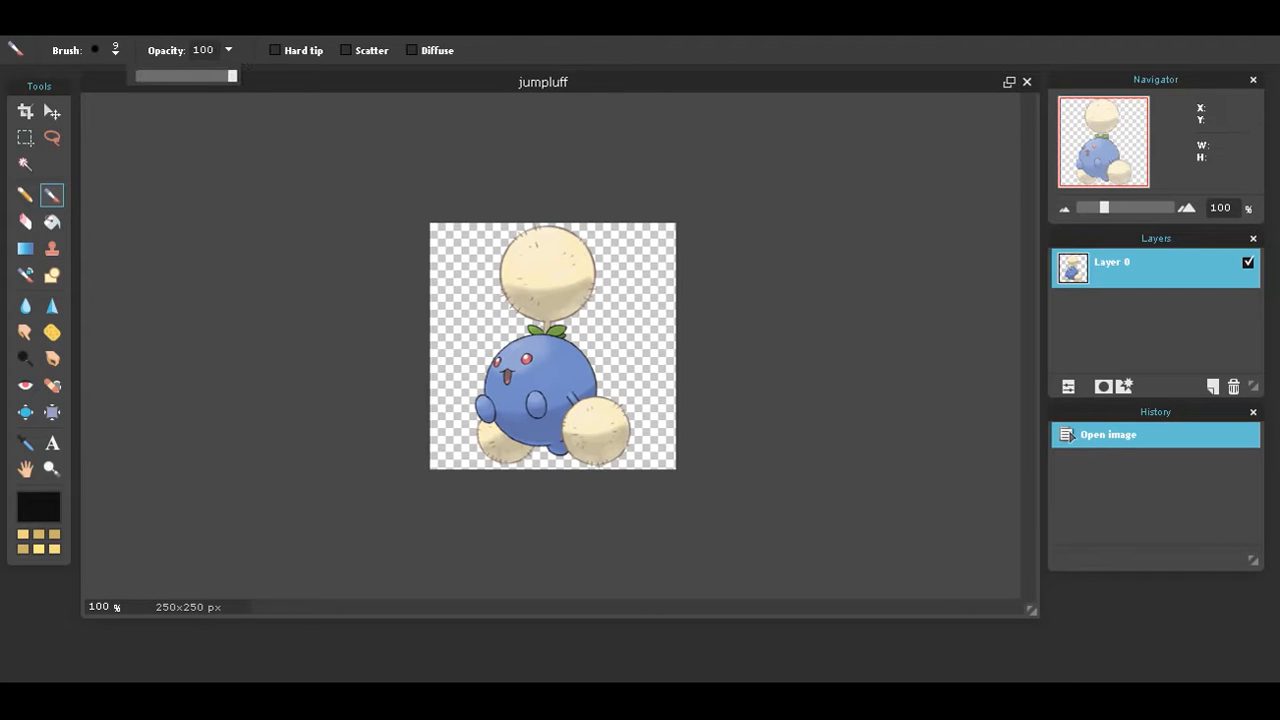
left_click(222, 28)
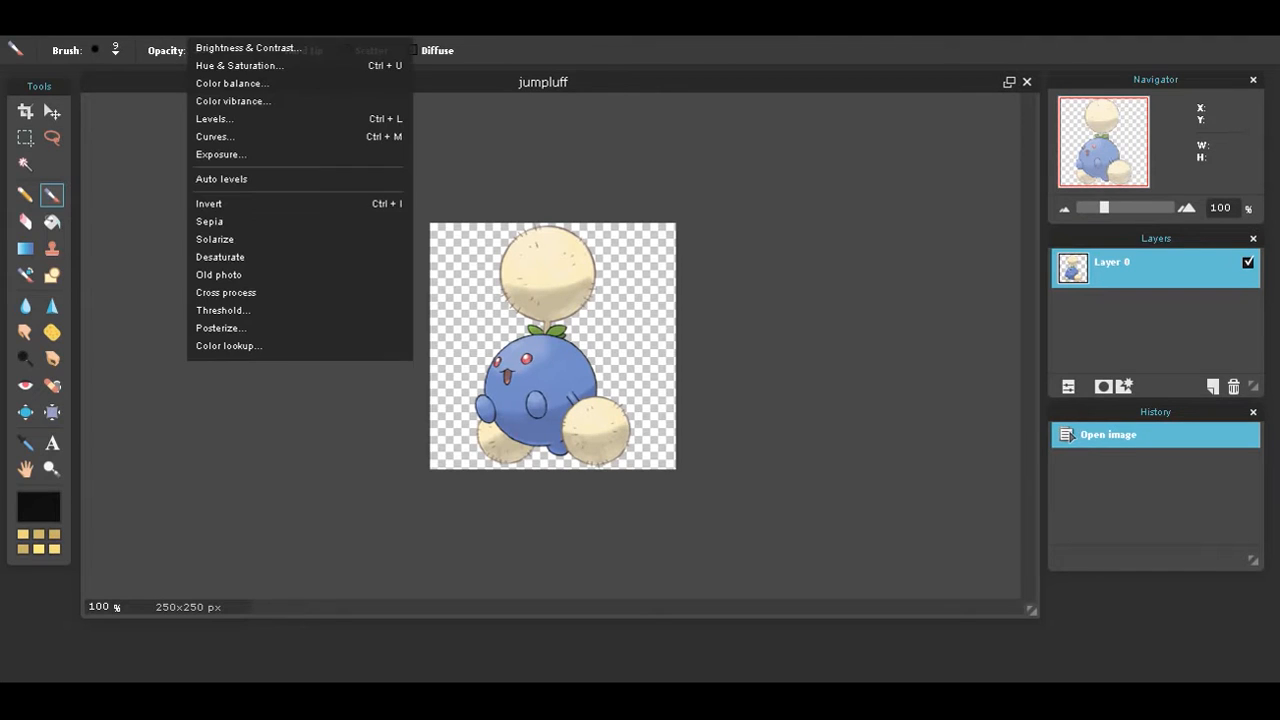
left_click(274, 70)
mouse_move(737, 265)
left_mouse_down()
mouse_move(648, 267)
mouse_move(757, 275)
mouse_move(743, 279)
left_mouse_up()
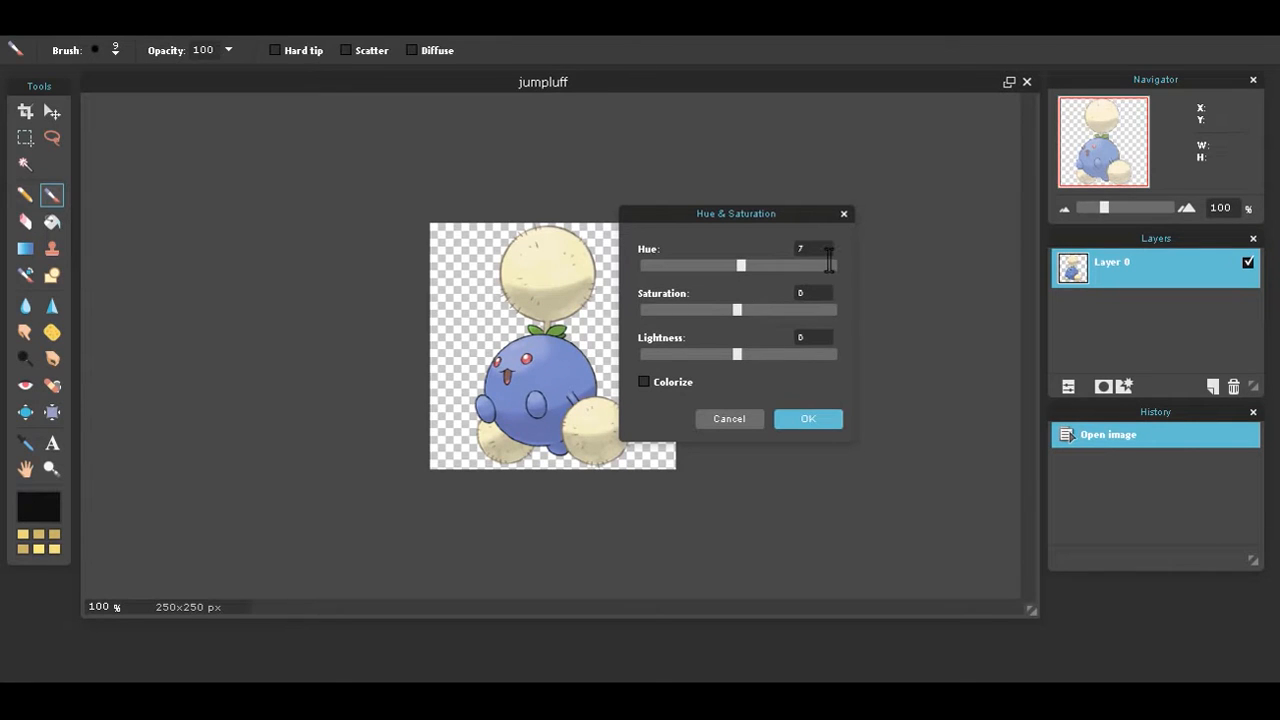
type("0")
left_click_drag(737, 309, 745, 369)
left_click(684, 383)
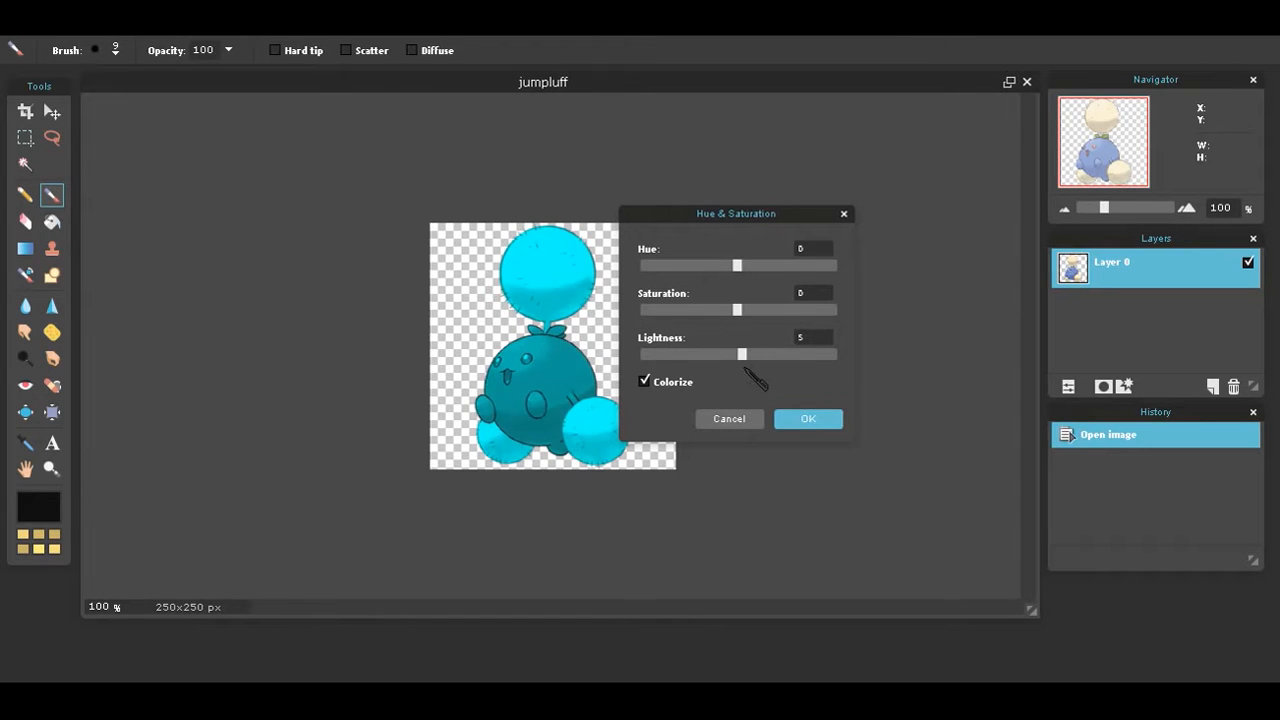
left_click_drag(738, 309, 822, 310)
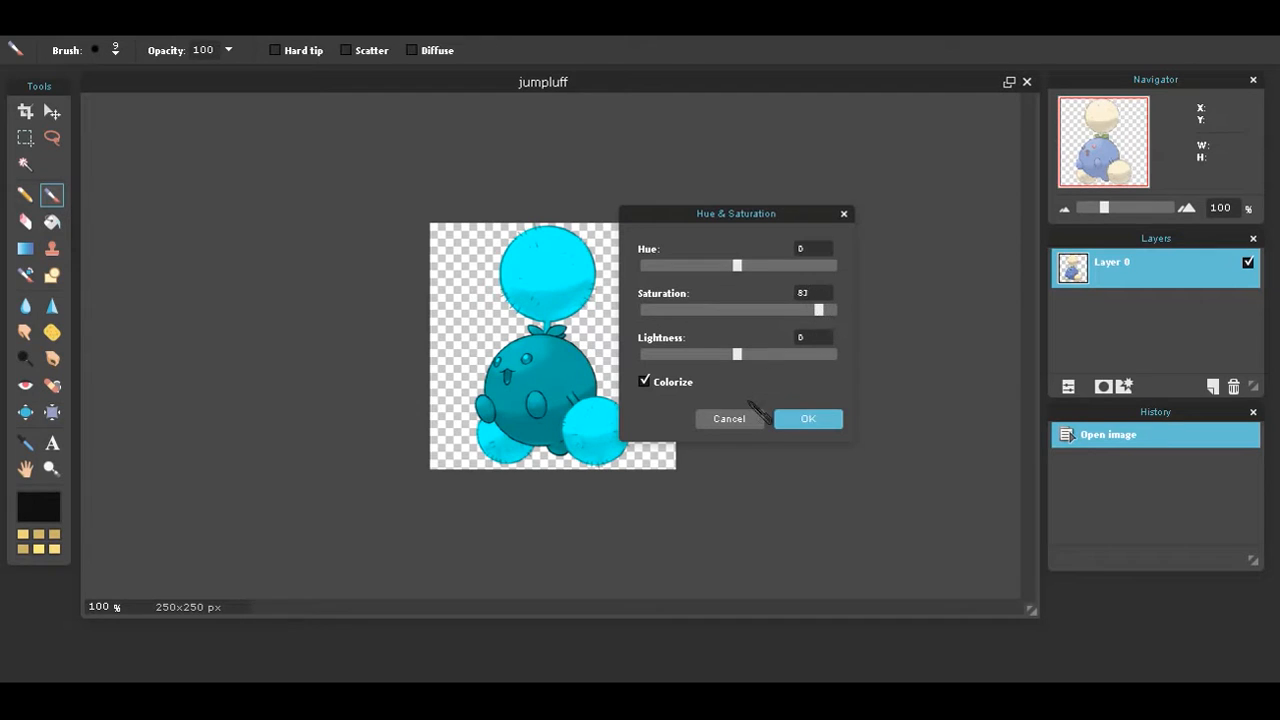
left_click(746, 419)
left_click(225, 28)
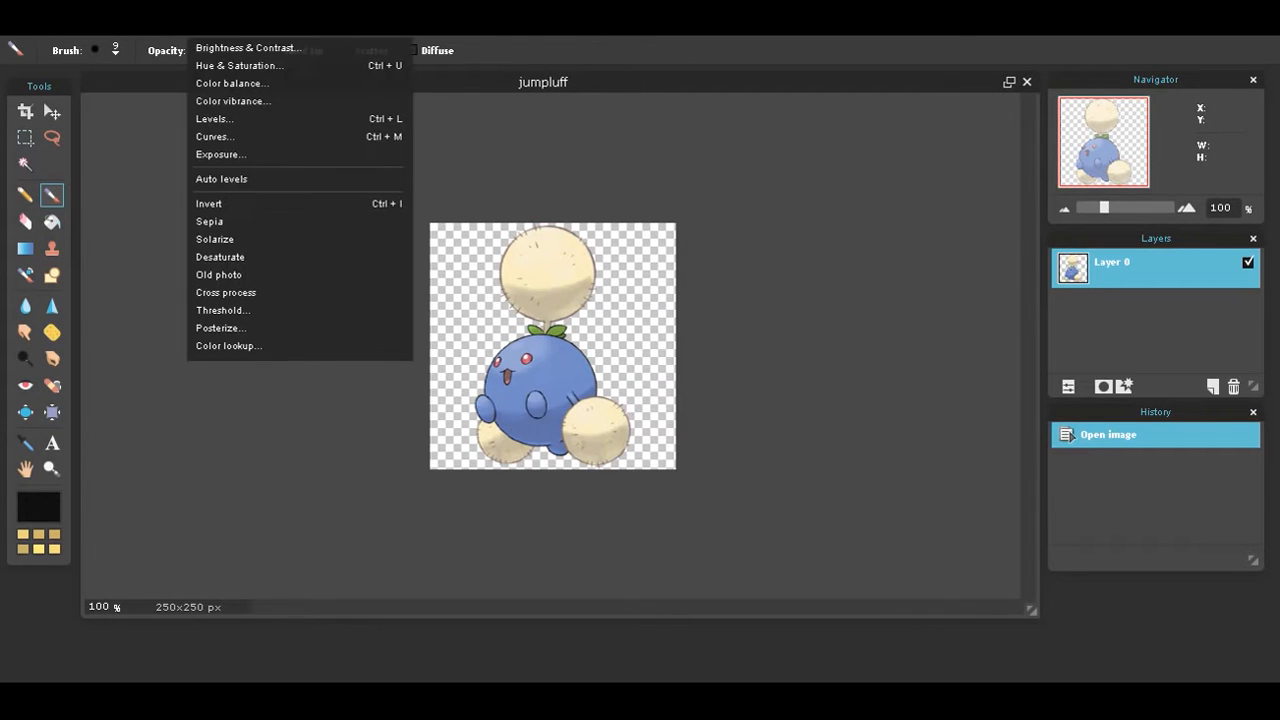
left_click(247, 89)
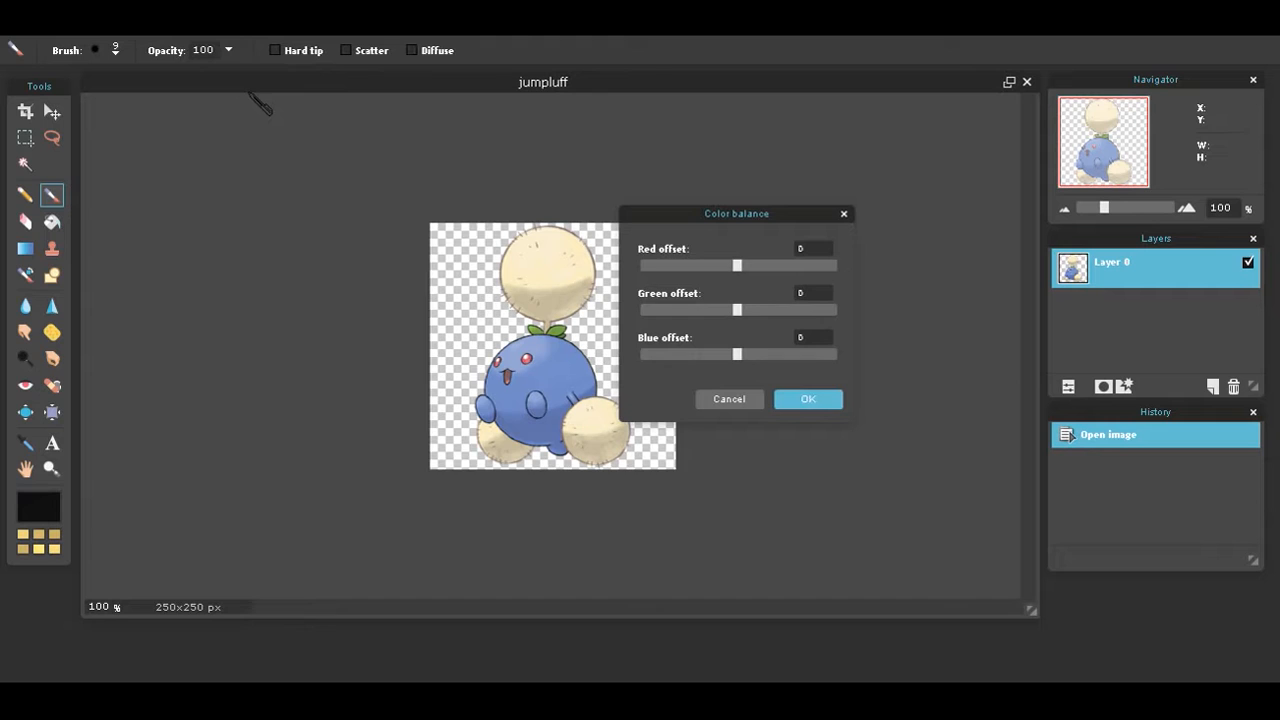
mouse_move(737, 309)
left_mouse_down()
mouse_move(823, 309)
mouse_move(733, 309)
left_mouse_up()
left_click_drag(737, 354, 682, 355)
left_click_drag(737, 266, 658, 272)
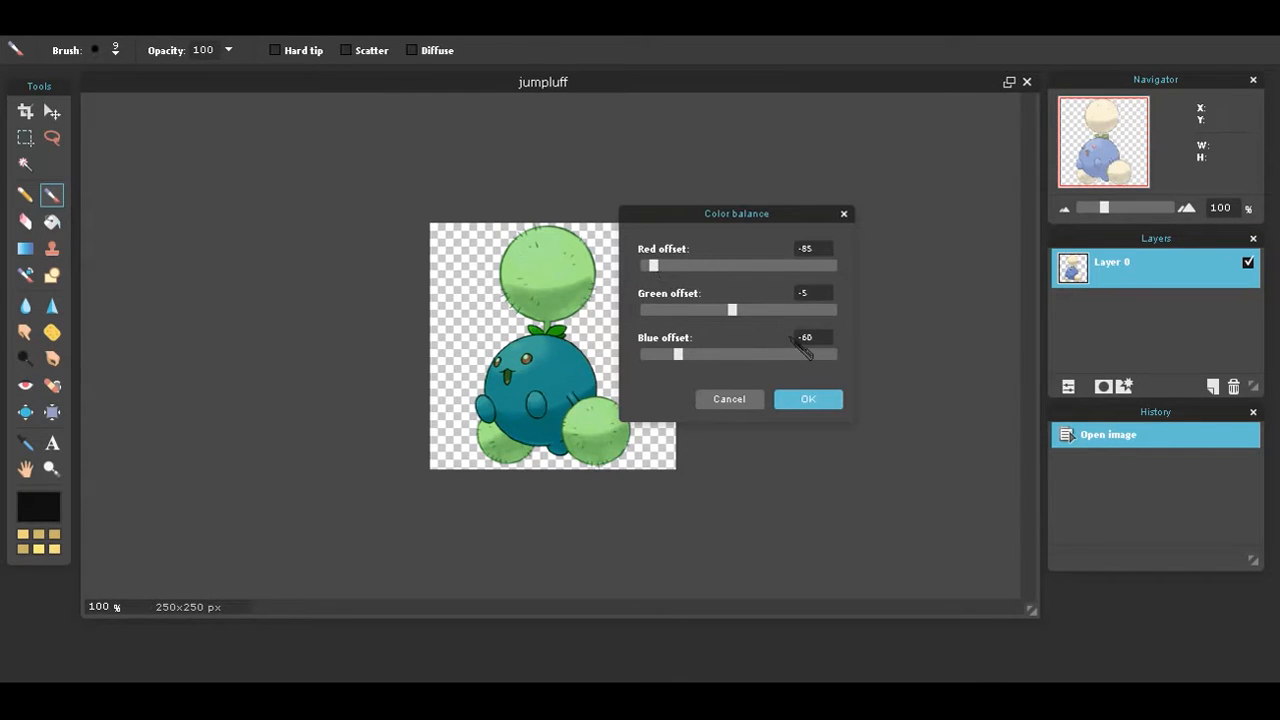
left_click_drag(736, 310, 815, 309)
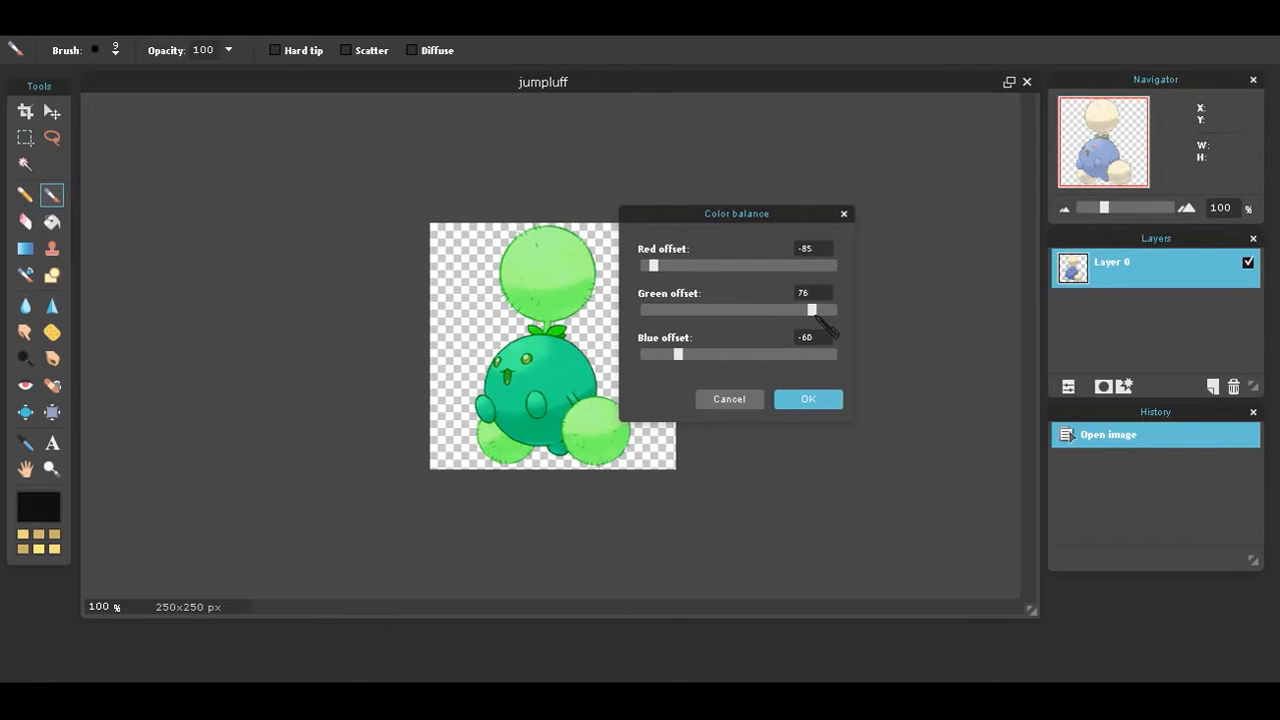
left_click(742, 403)
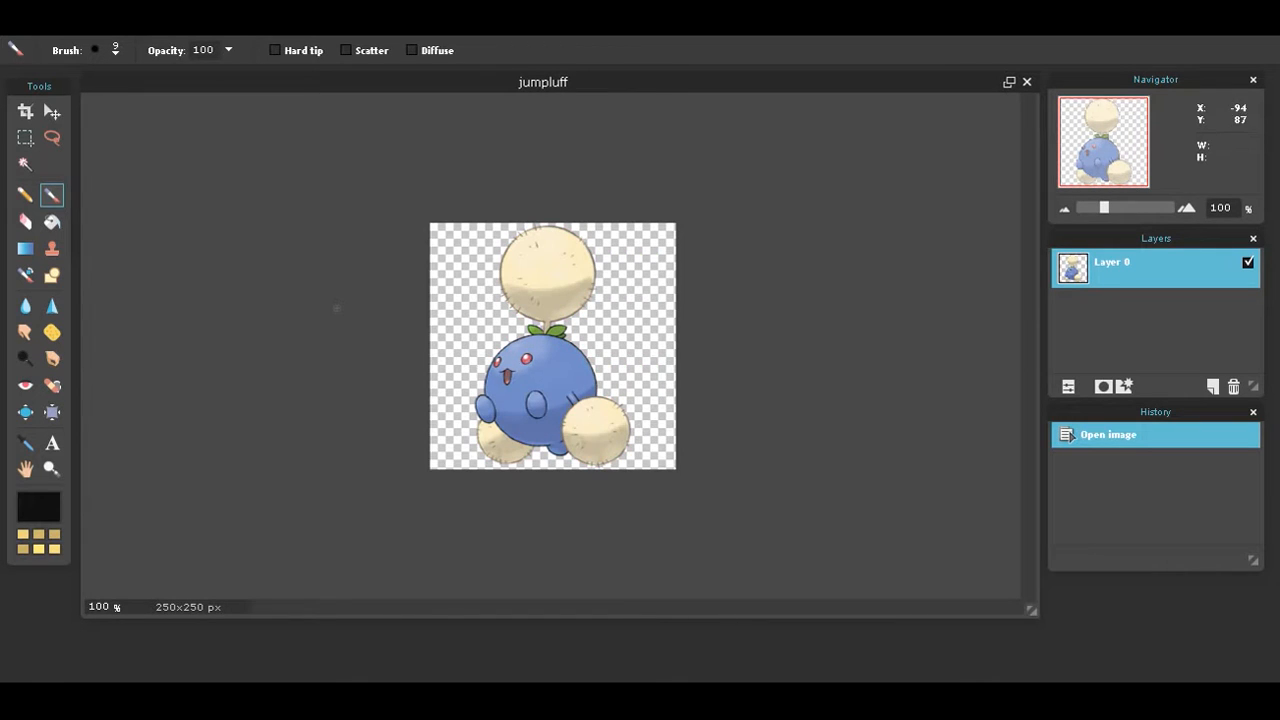
Fill the Jumpluff's blue body with dark grey-brown 5e5454 using the Paint bucket at tolerance 59.
left_click(52, 221)
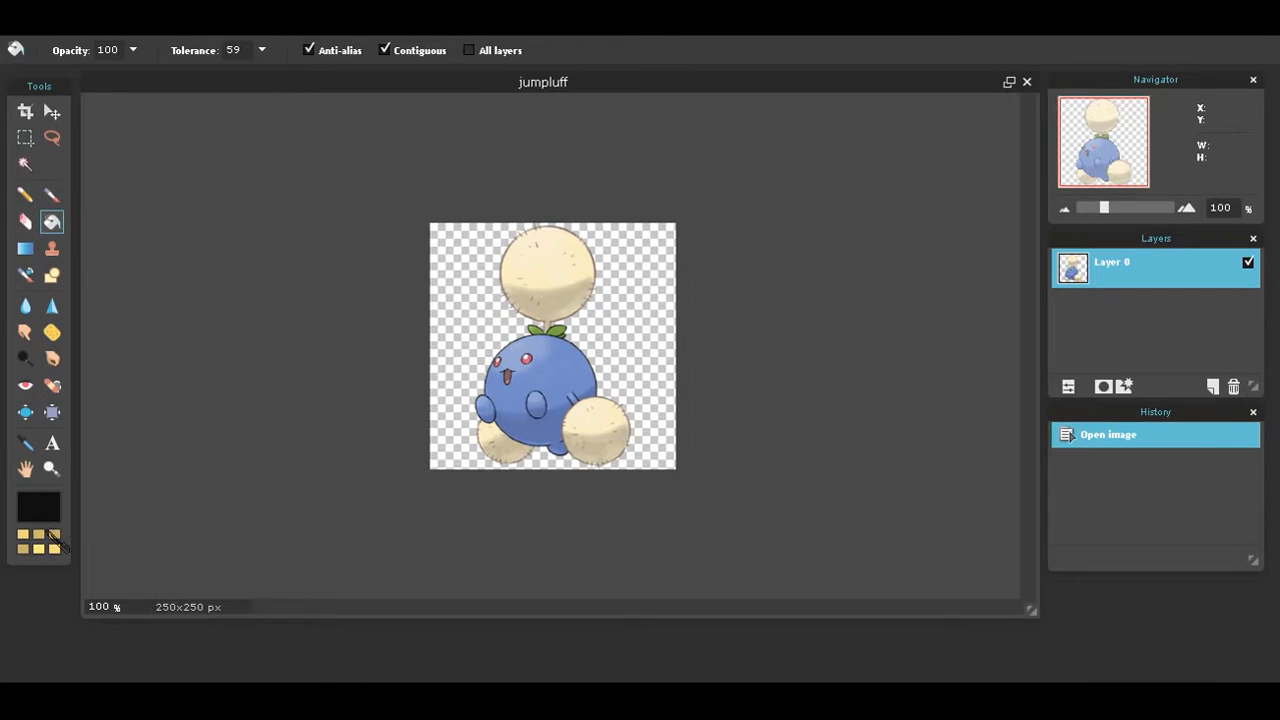
left_click(58, 517)
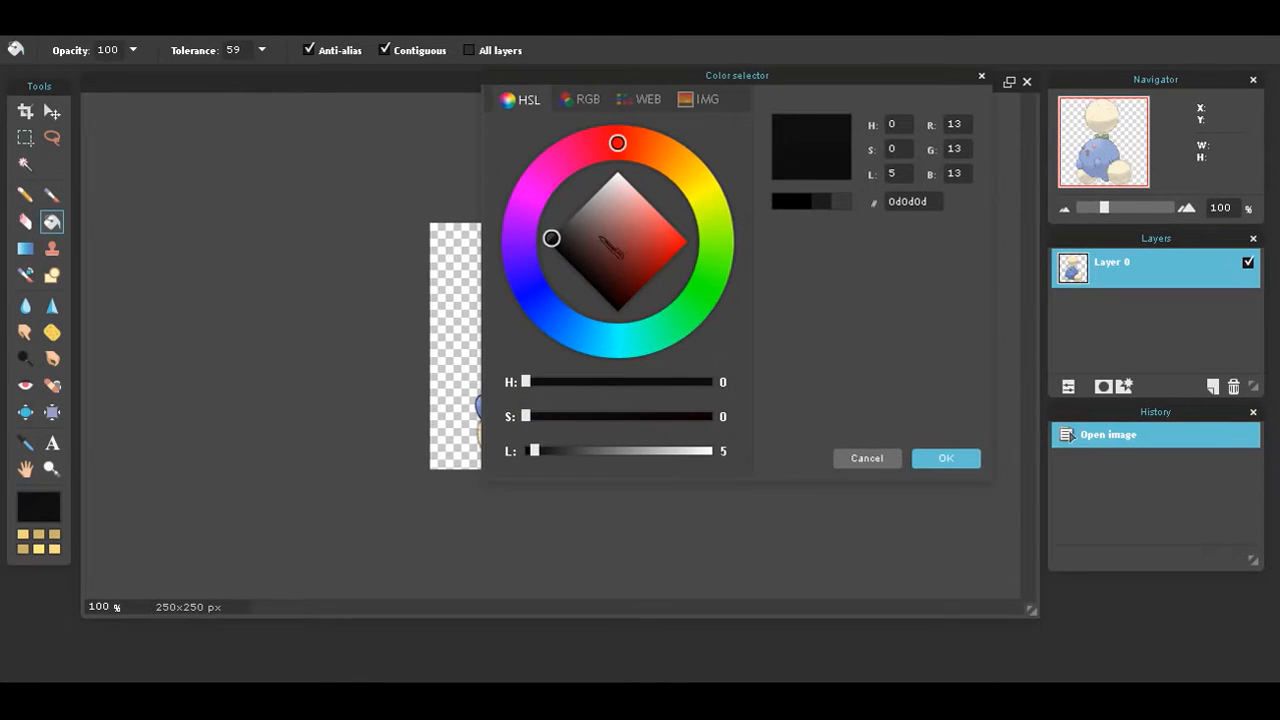
left_click(589, 220)
left_click(593, 209)
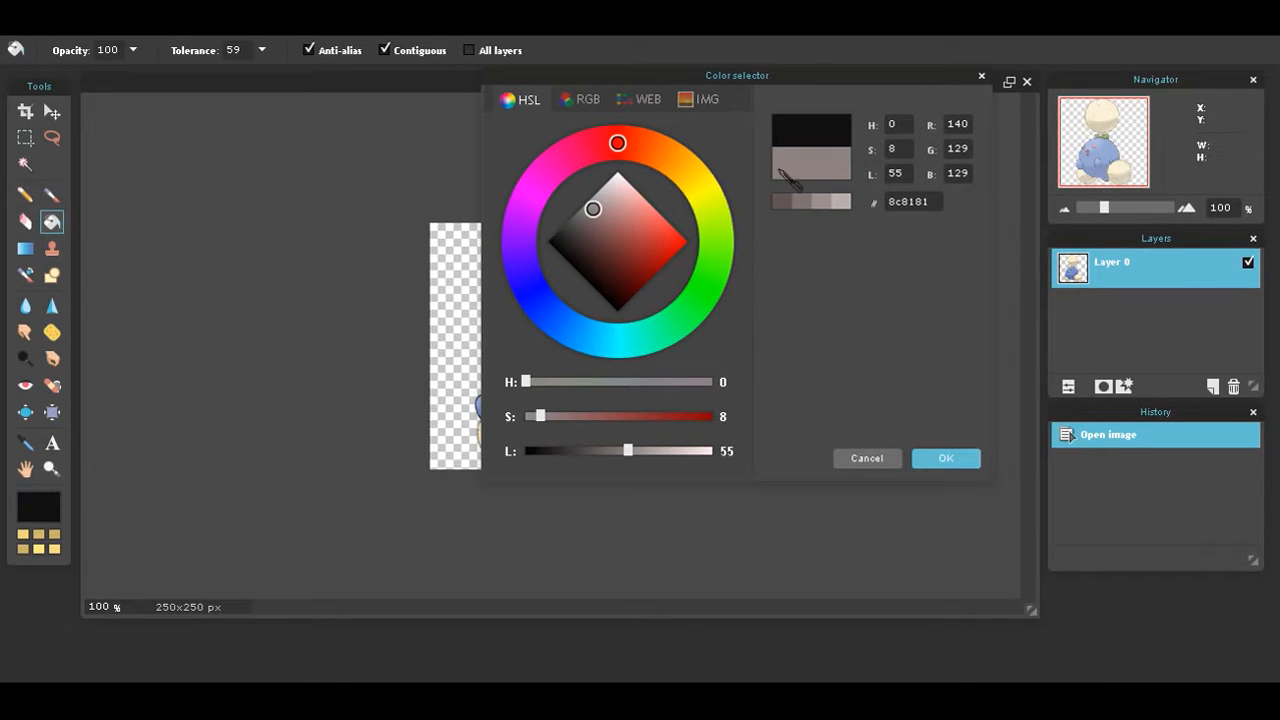
left_click(800, 204)
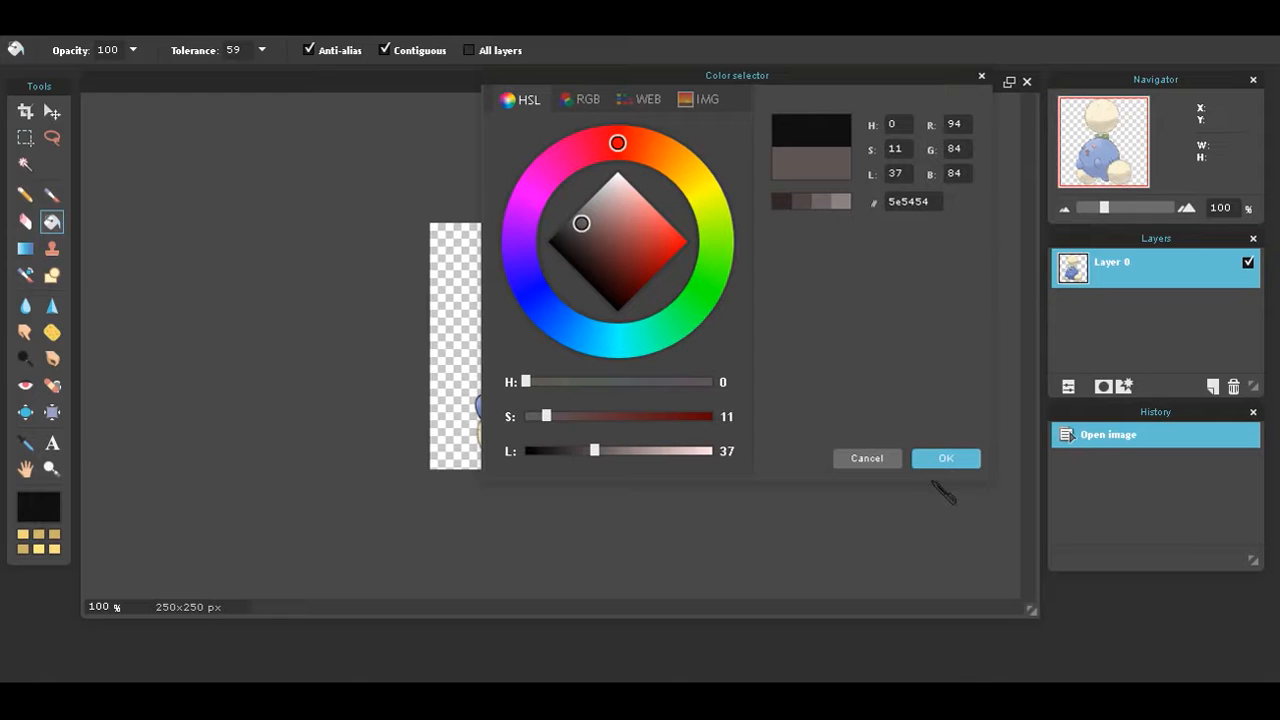
left_click(946, 460)
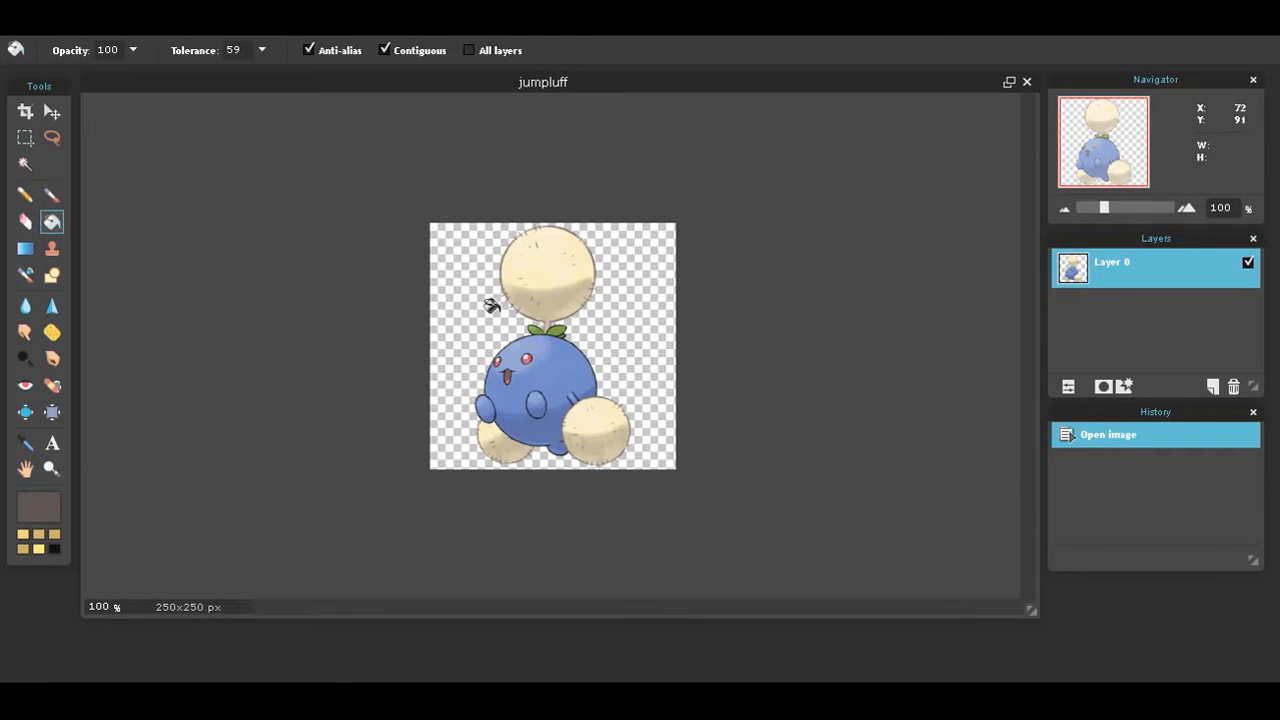
left_click(553, 375)
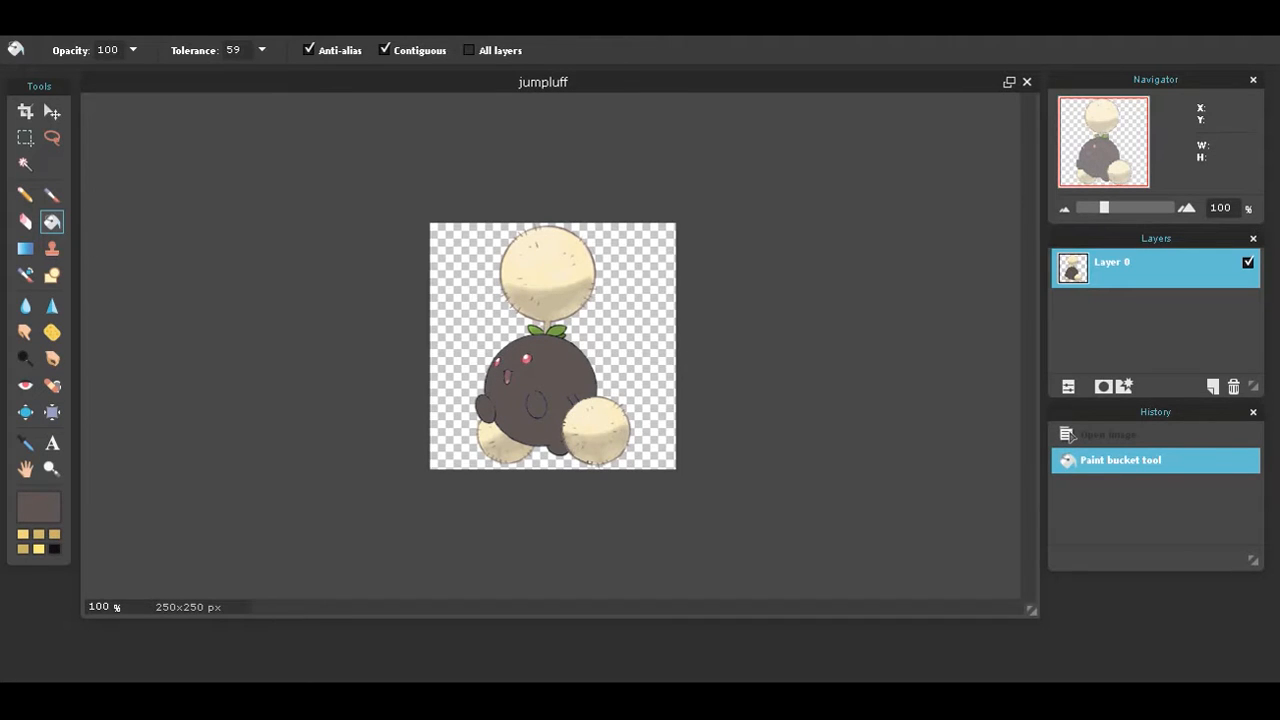
Paint over the Jumpluff's mouth, eyes and inner arm outlines in the body's grey-brown with a 20 px brush.
left_click(52, 195)
left_click(115, 50)
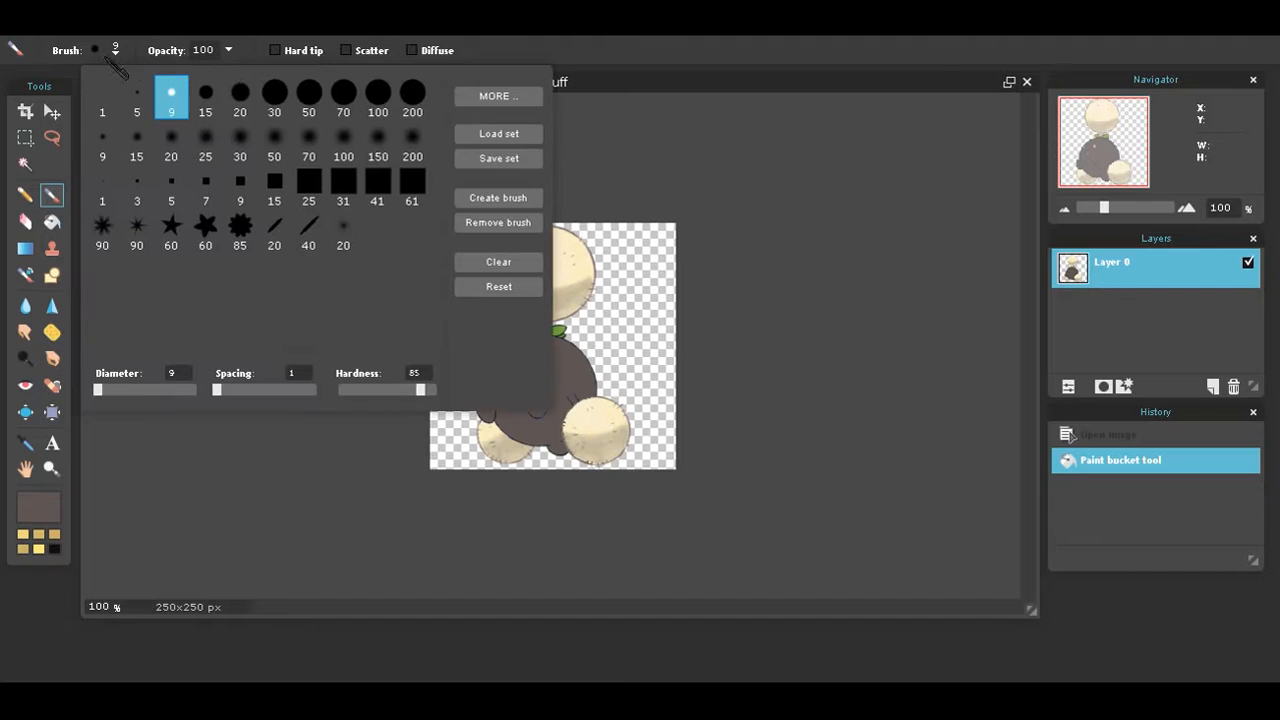
left_click(237, 94)
left_click(605, 209)
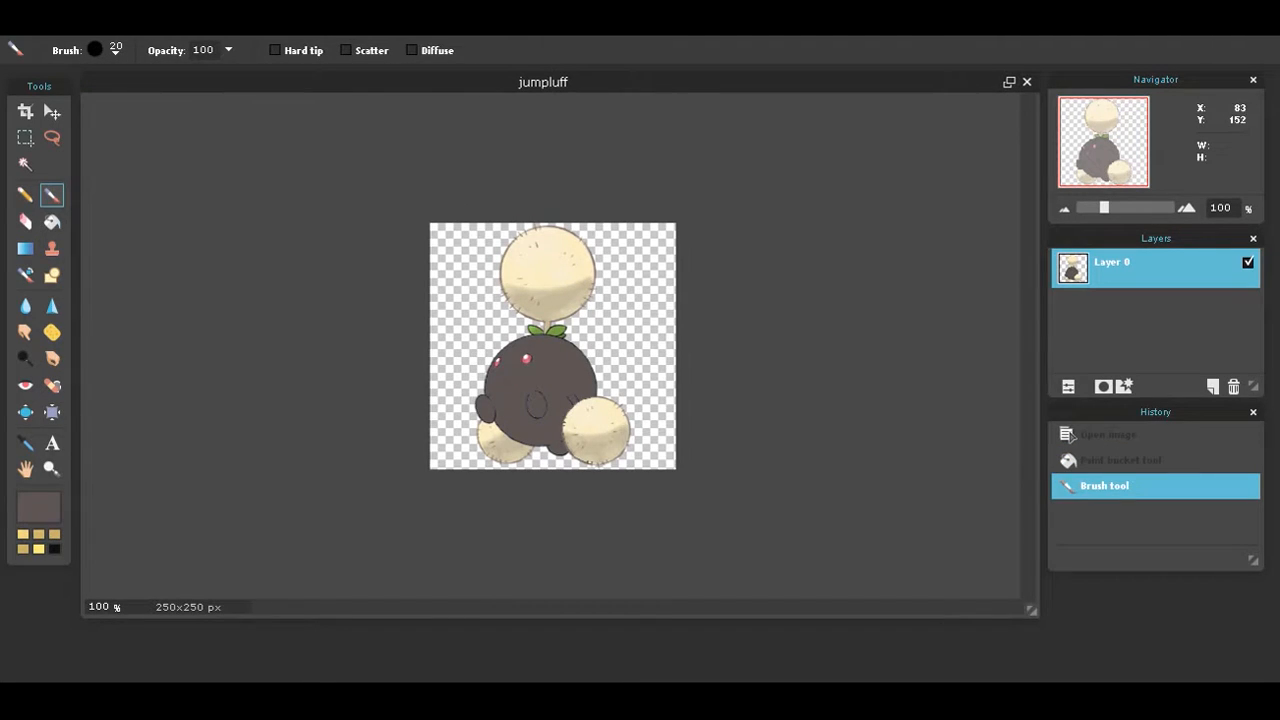
left_click(512, 372)
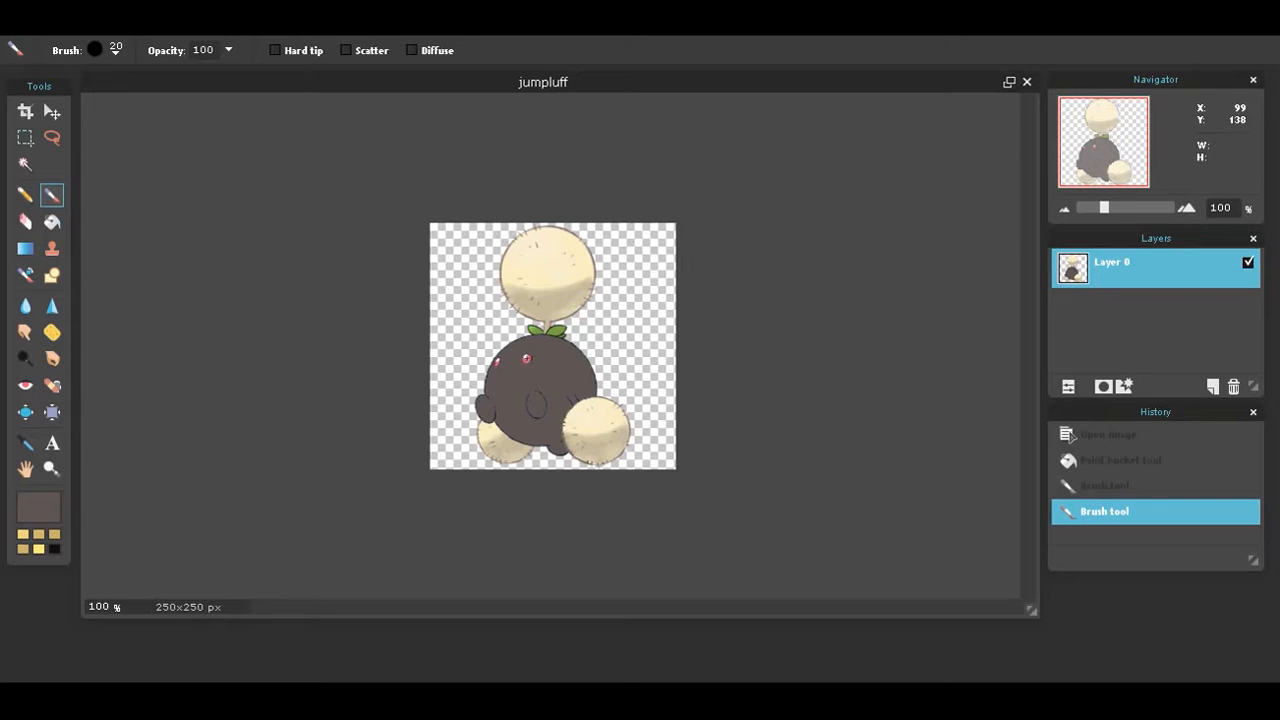
left_click(513, 364)
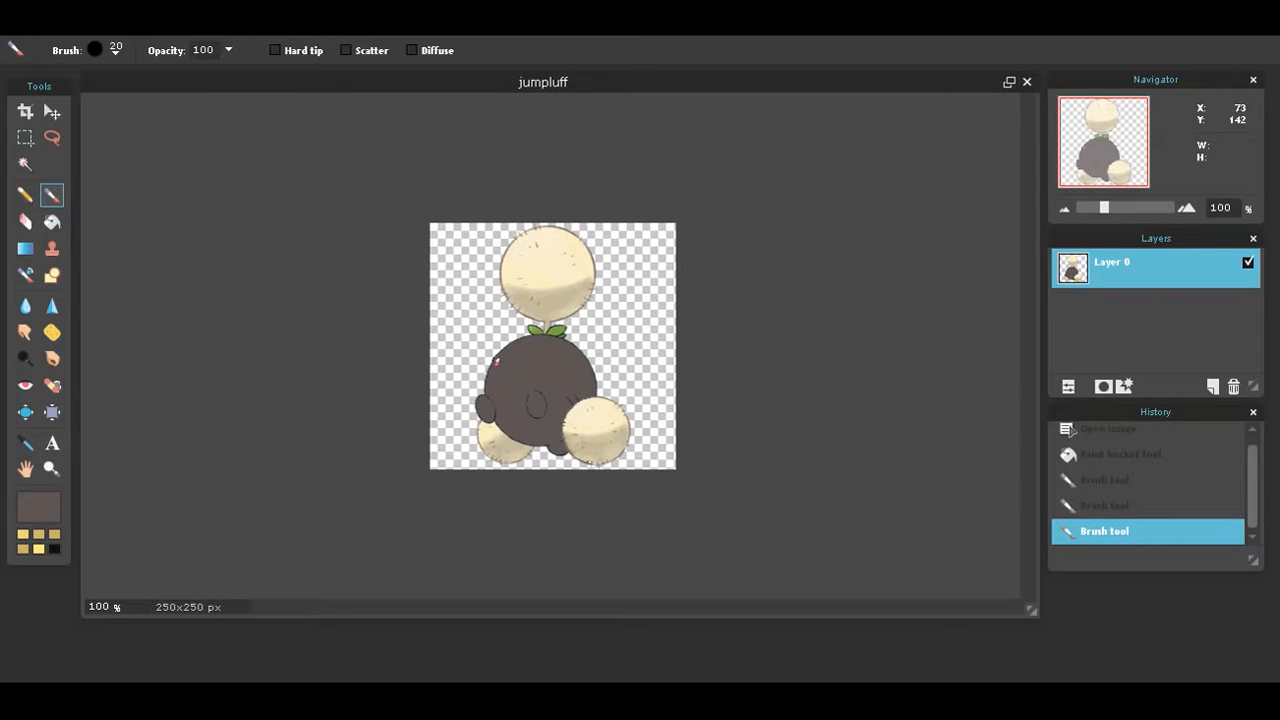
left_click(497, 362)
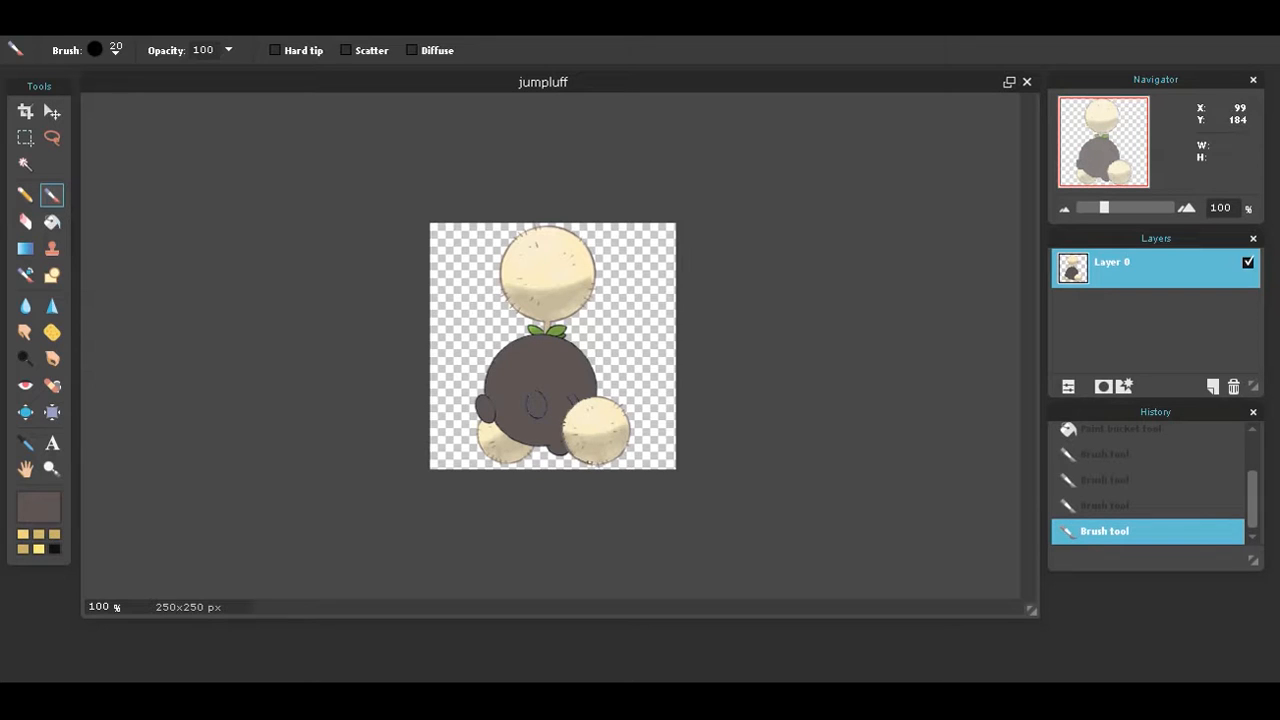
left_click(539, 414)
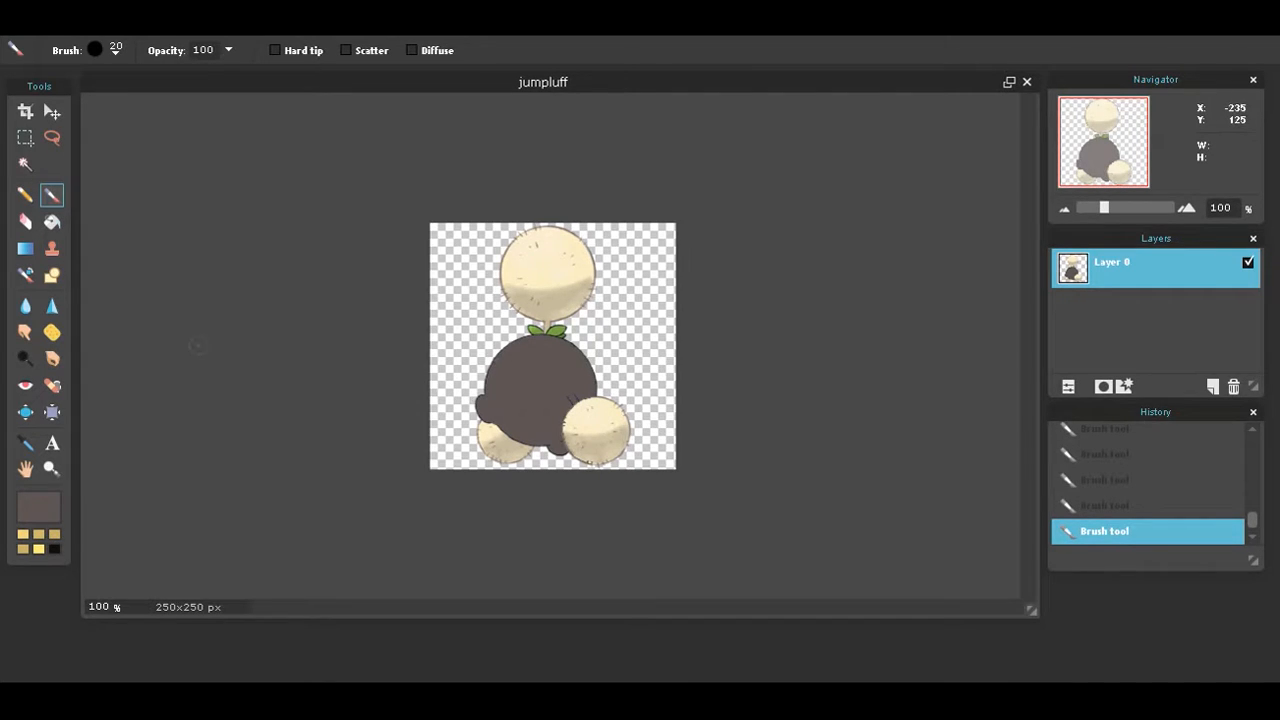
Erase around the green leaves on top of the Jumpluff's body with 9 px, 20 px and 15 px eraser brushes.
left_click(25, 224)
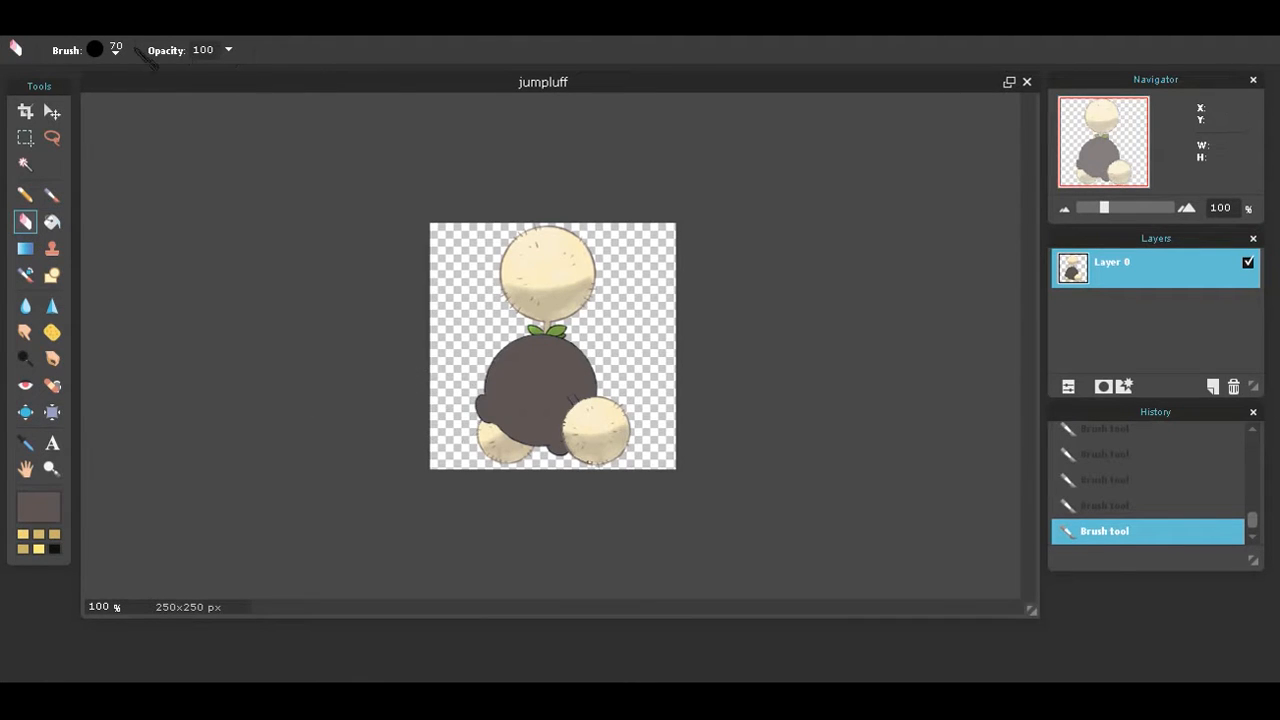
left_click(122, 56)
left_click(172, 95)
left_click(546, 284)
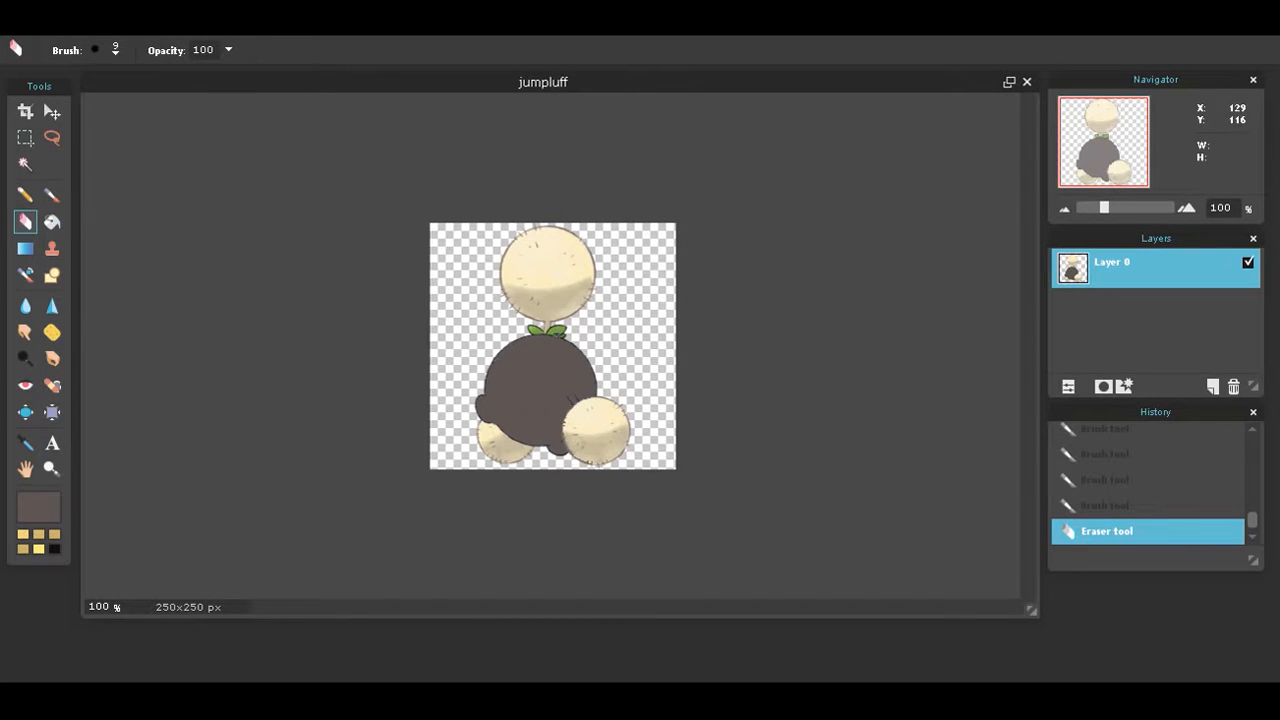
left_click(117, 56)
left_click(240, 94)
left_click(576, 333)
left_click_drag(569, 332, 557, 333)
left_click(115, 50)
left_click(206, 91)
left_click(620, 309)
mouse_move(560, 331)
left_mouse_down()
mouse_move(533, 334)
mouse_move(558, 331)
left_mouse_up()
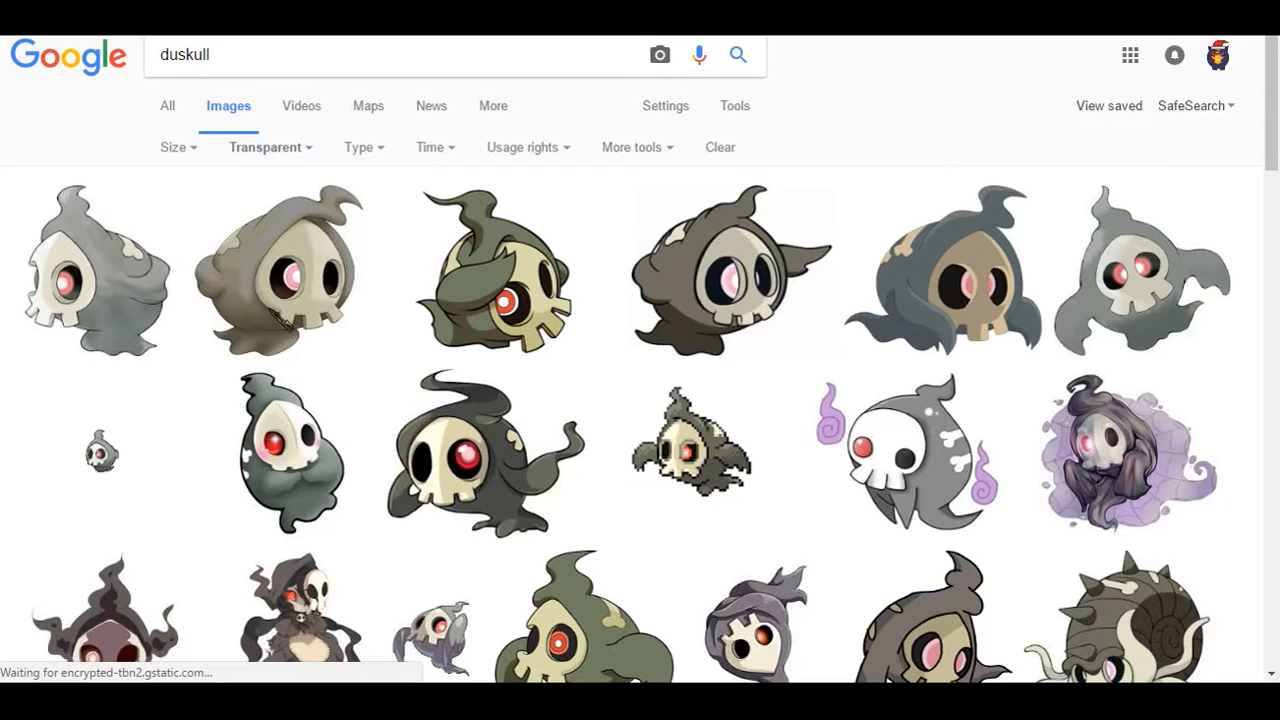
Open the Bulbapedia Duskull image from the search results and save it as Duskull.
left_click(172, 287)
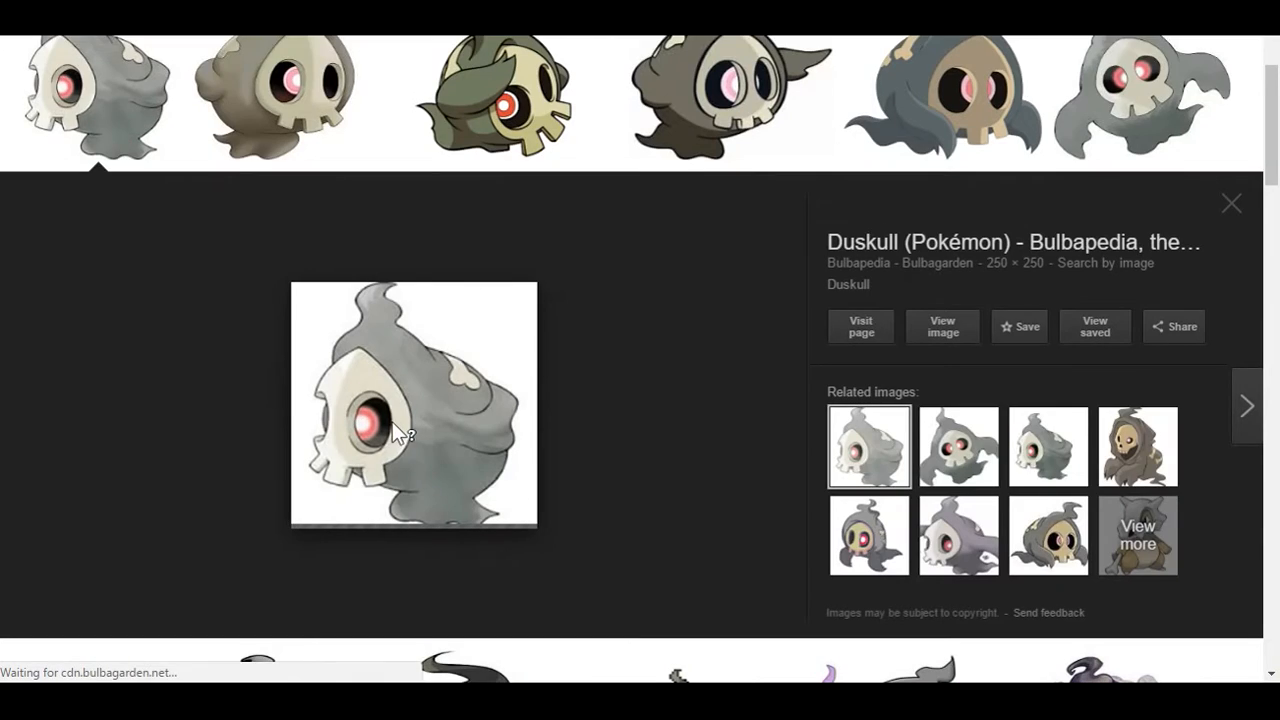
right_click(392, 422)
left_click(741, 522)
right_click(462, 425)
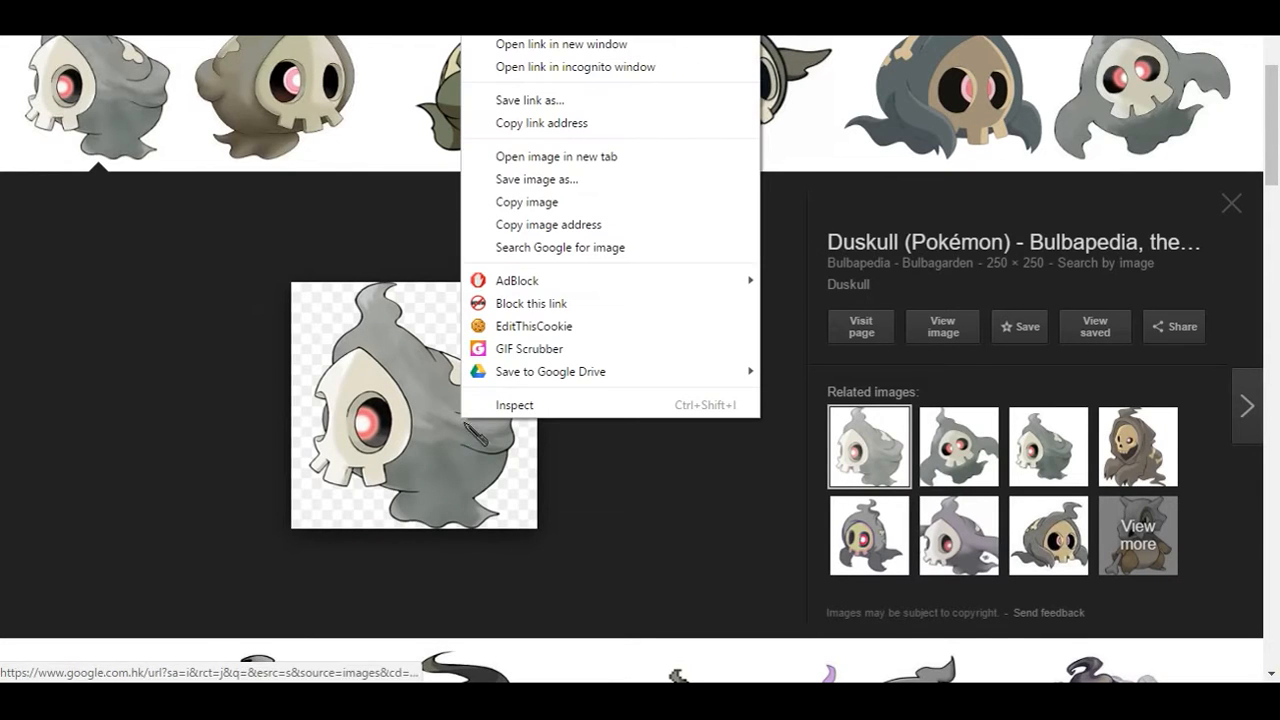
left_click(541, 188)
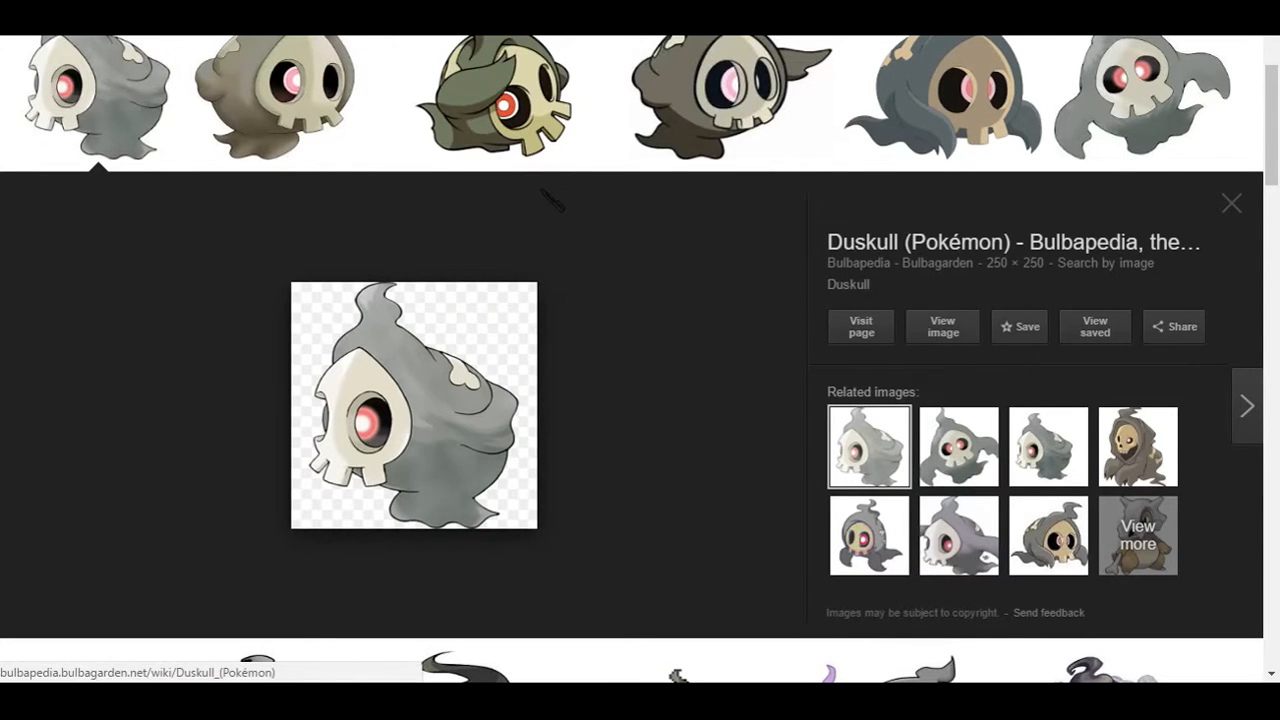
type("Duskull")
key("Return")
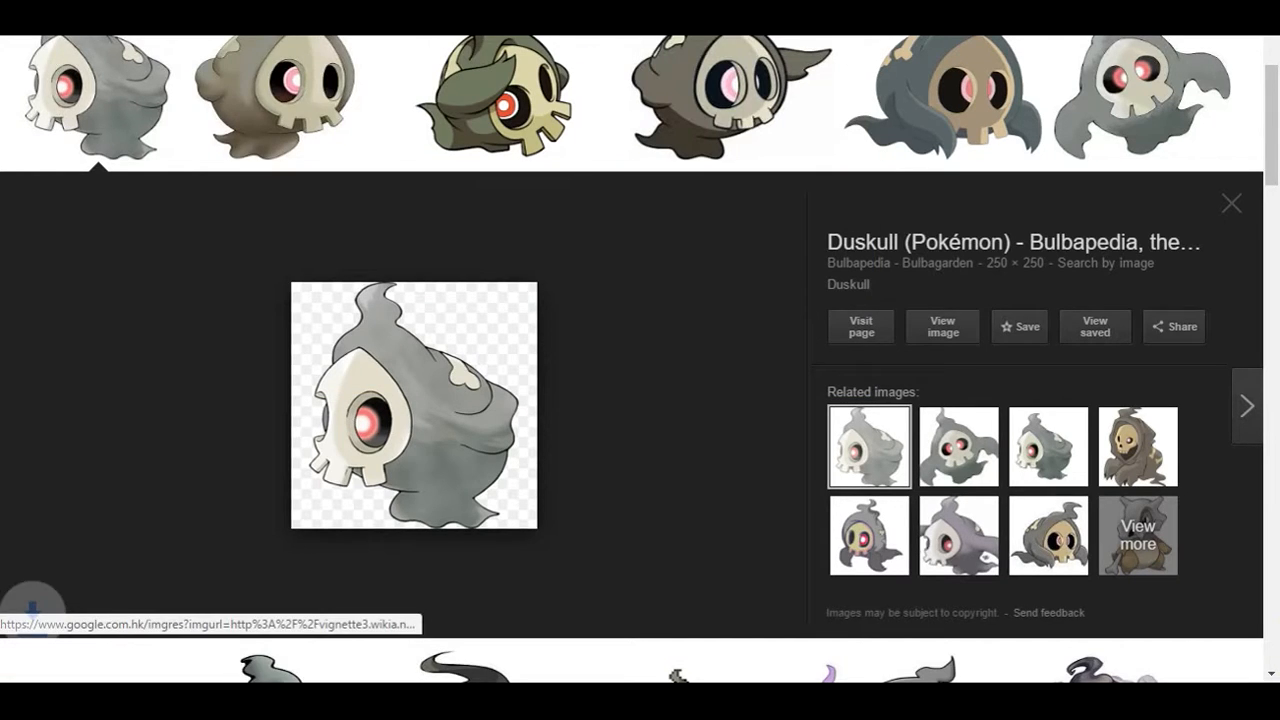
Switch to Pixlr Editor and open Duskull.png as a new layer over the recoloured Jumpluff.
key("ctrl+Tab")
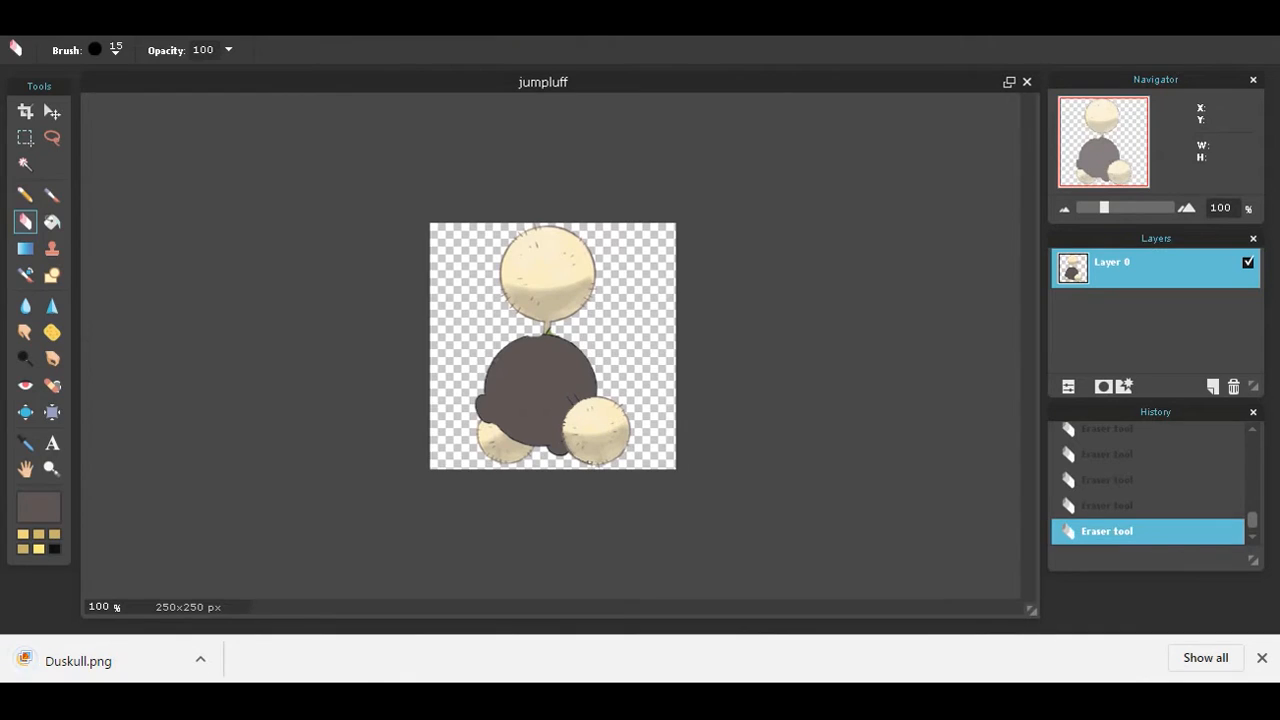
left_click(1263, 658)
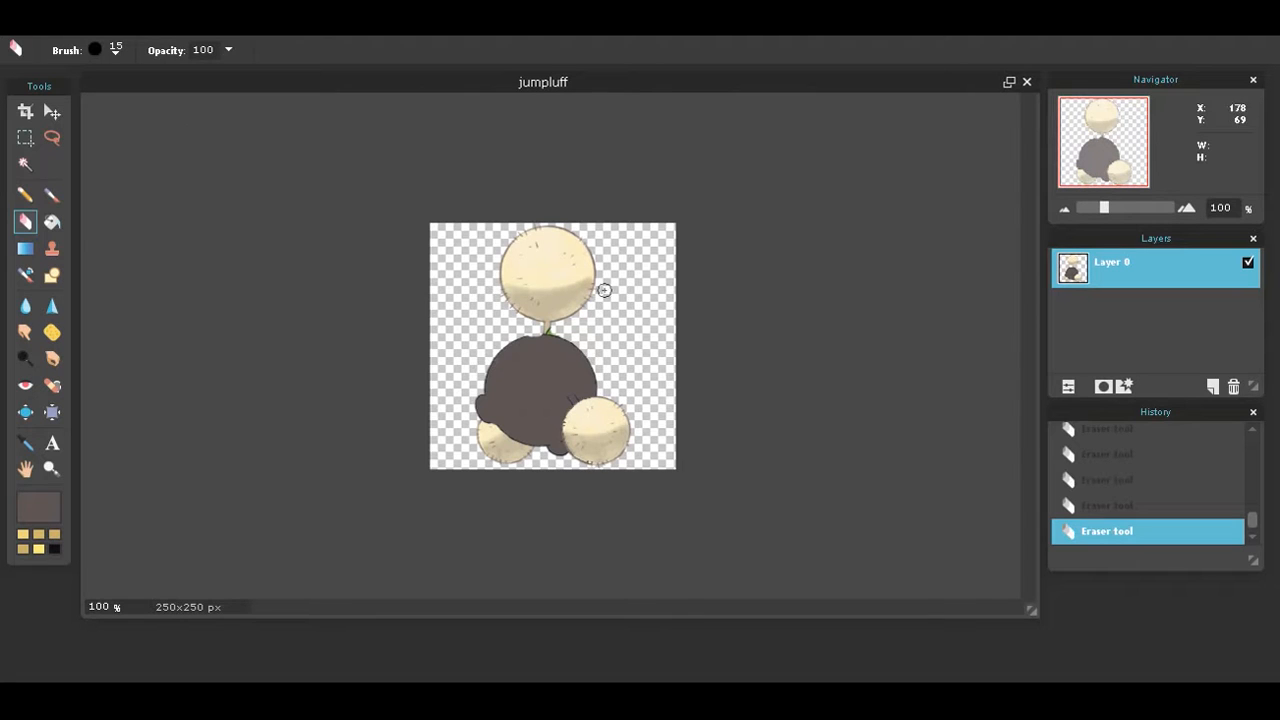
left_click(63, 28)
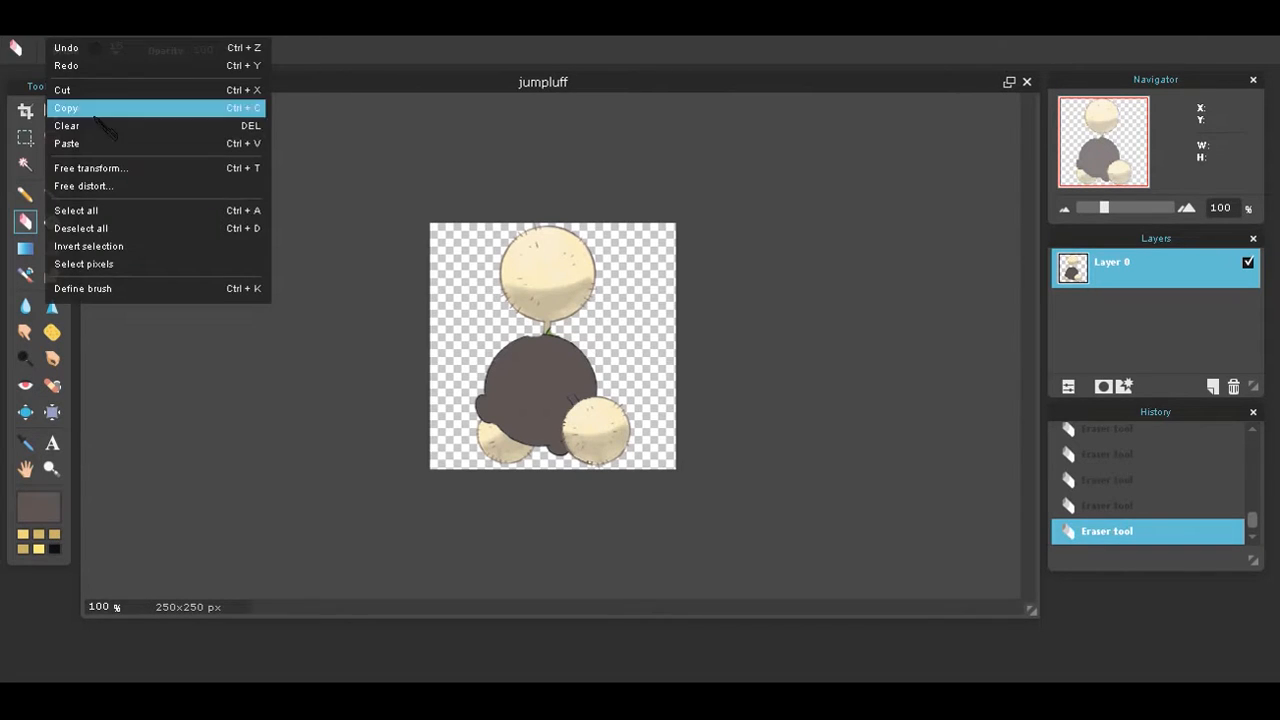
mouse_move(106, 28)
mouse_move(152, 28)
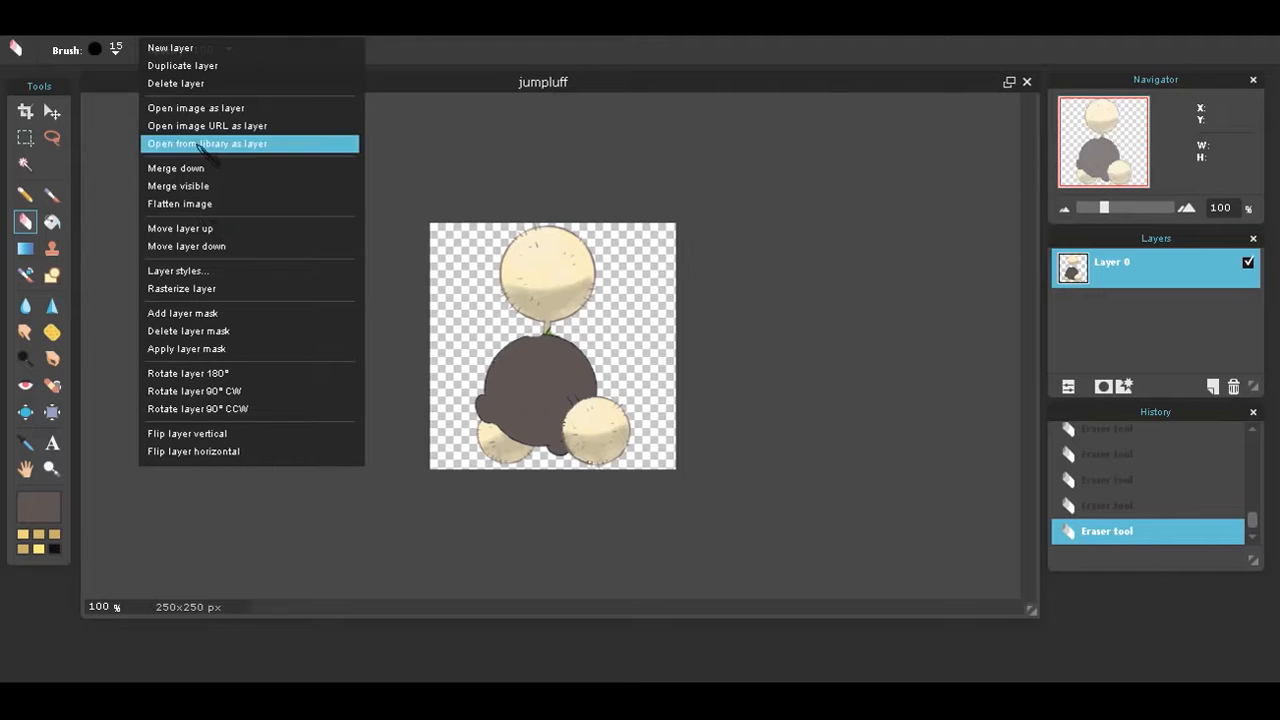
left_click(200, 108)
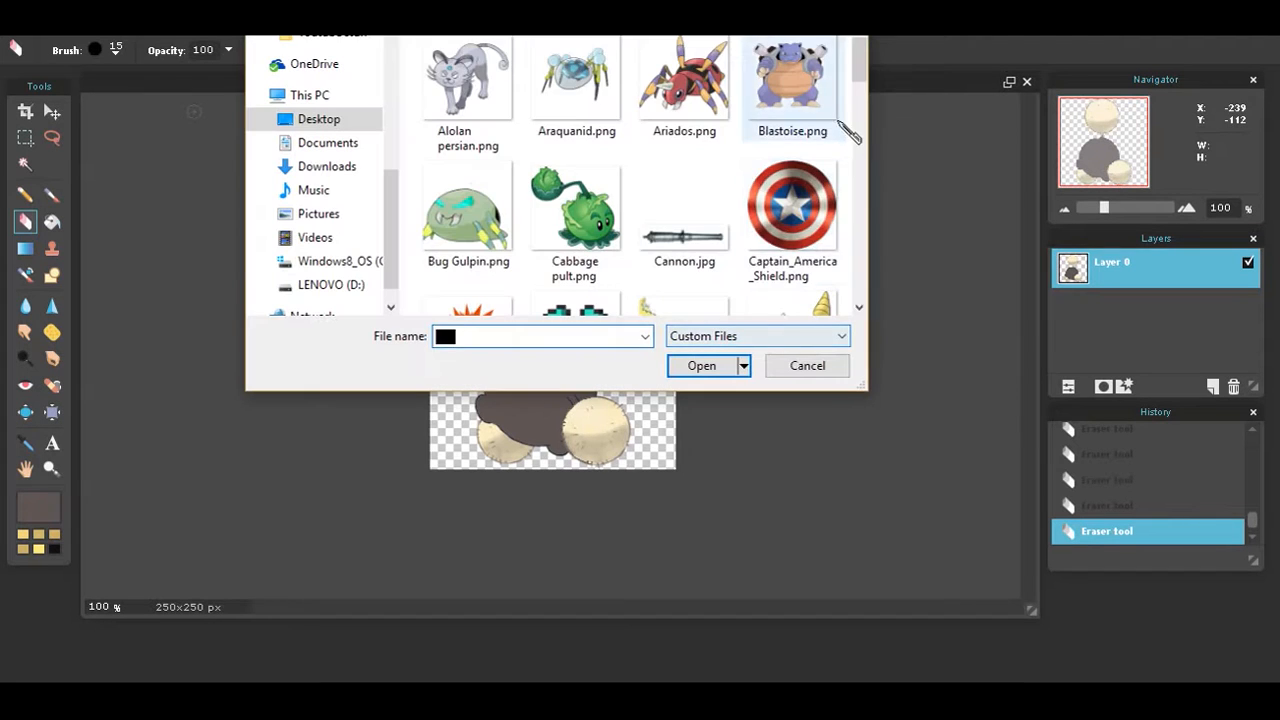
mouse_move(856, 100)
left_mouse_down()
mouse_move(862, 285)
mouse_move(857, 62)
mouse_move(862, 124)
left_mouse_up()
left_click(843, 76)
left_click(497, 170)
double_click(497, 170)
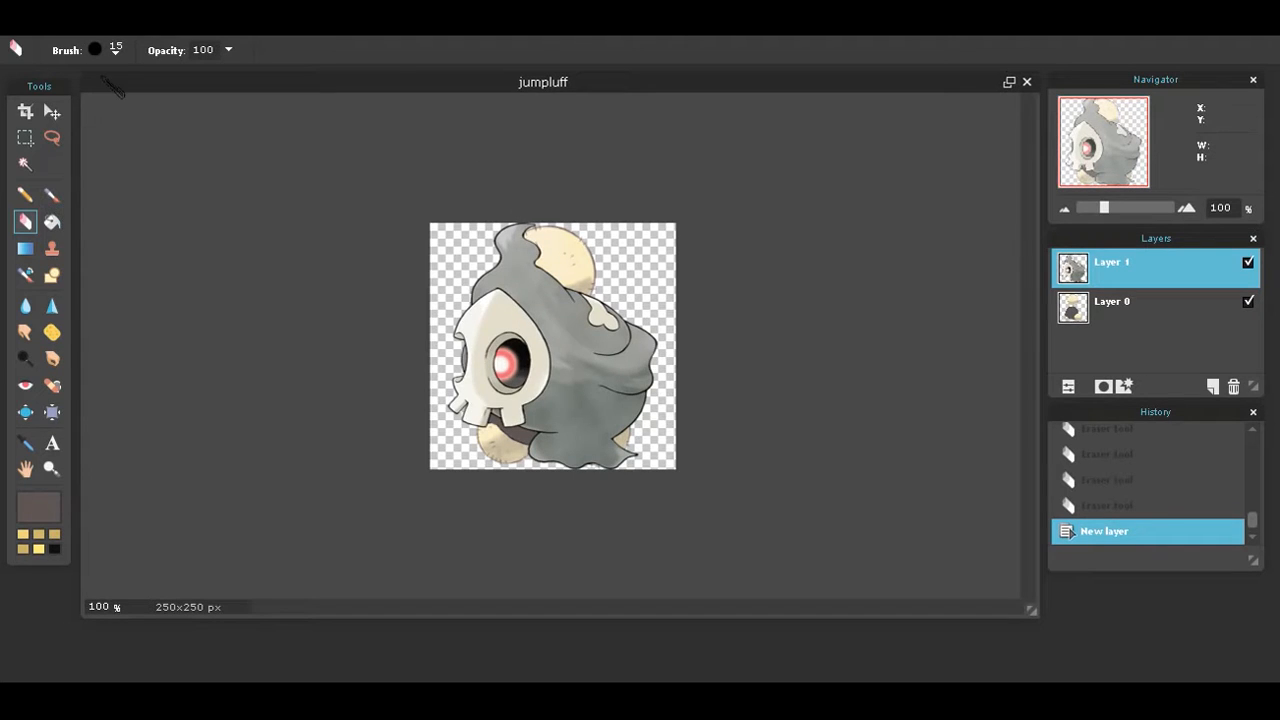
Erase the Duskull's grey cloak around its skull mask with a 200 px eraser brush.
left_click(115, 49)
left_click(343, 92)
left_click(926, 263)
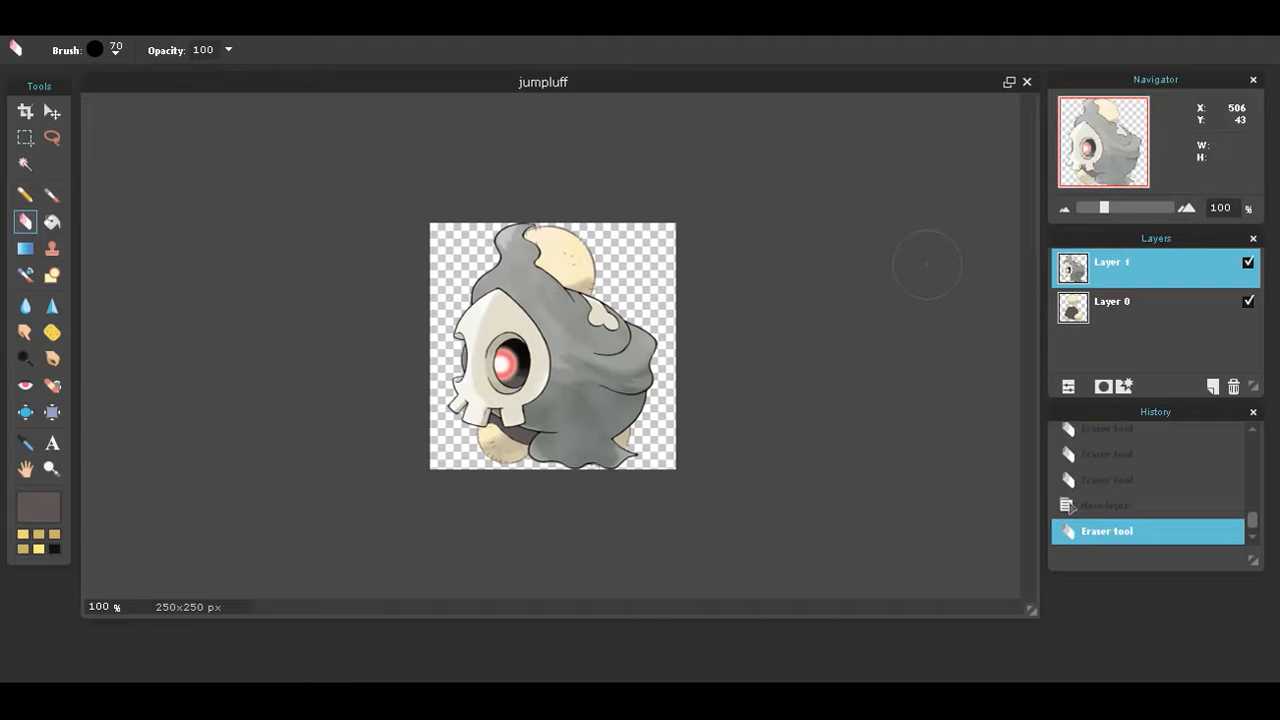
left_click(115, 50)
left_click(410, 94)
left_click(635, 390)
mouse_move(635, 390)
left_mouse_down()
mouse_move(657, 371)
mouse_move(614, 428)
mouse_move(657, 286)
left_mouse_up()
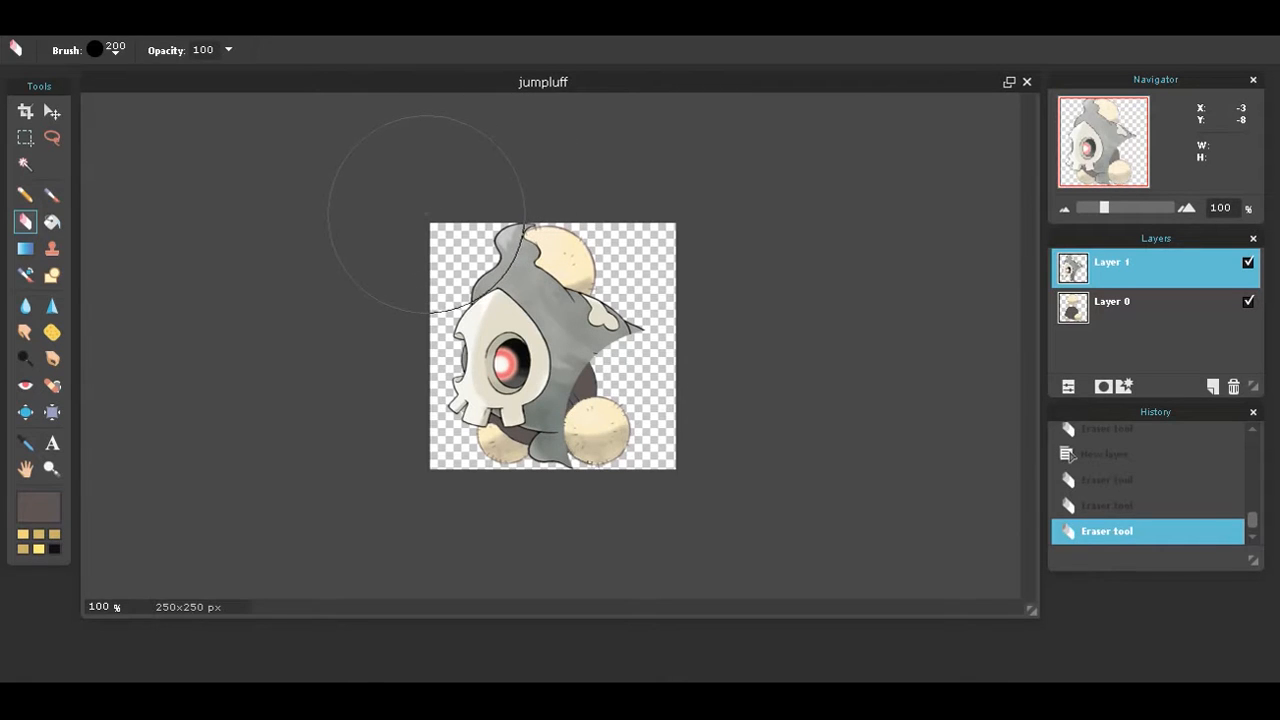
left_click(440, 212)
mouse_move(470, 198)
left_mouse_down()
mouse_move(625, 240)
mouse_move(596, 243)
left_mouse_up()
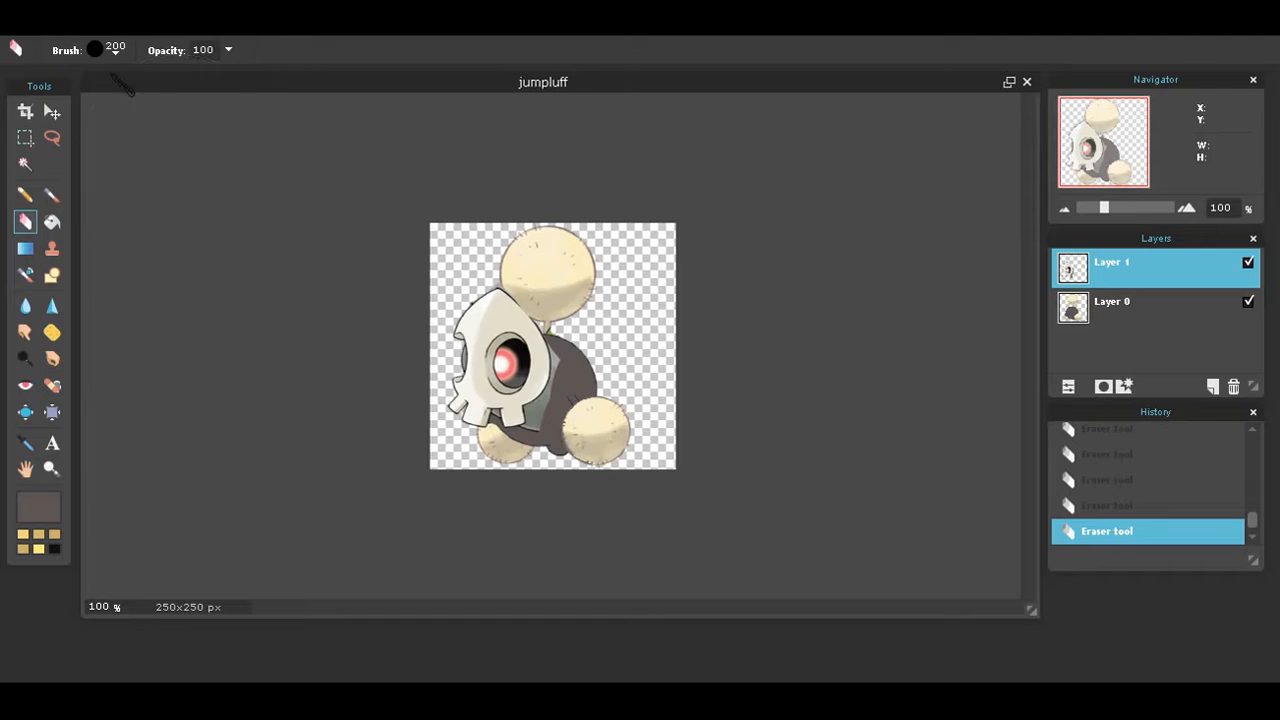
Erase the remaining cloak bits along the skull mask's edges with 30 px and 15 px eraser brushes.
left_click(116, 52)
left_click(274, 98)
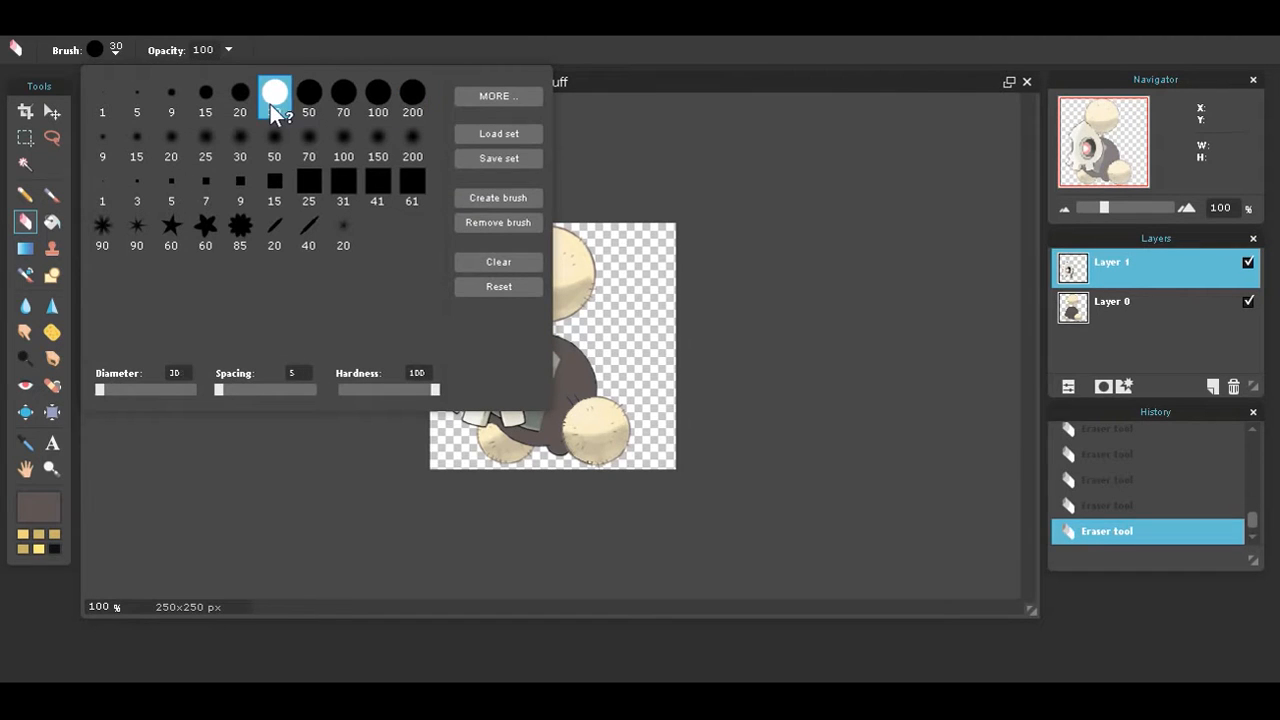
left_click(815, 415)
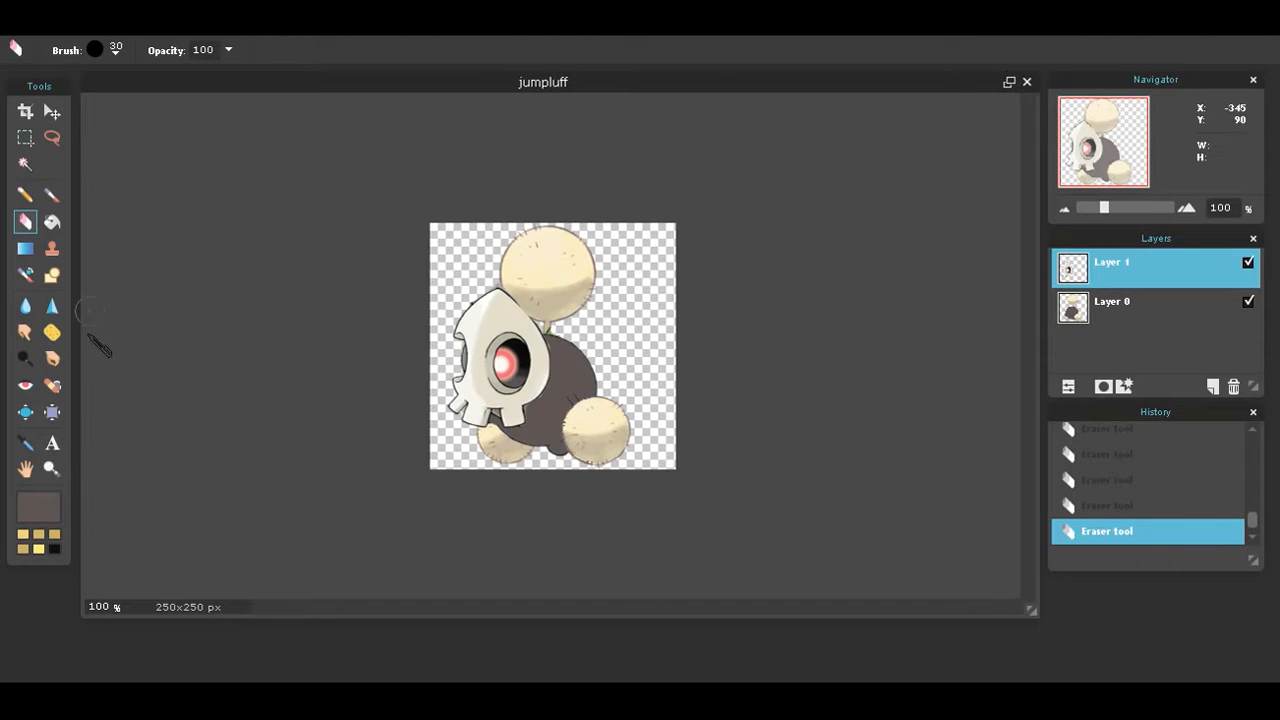
left_click(116, 50)
left_click(203, 96)
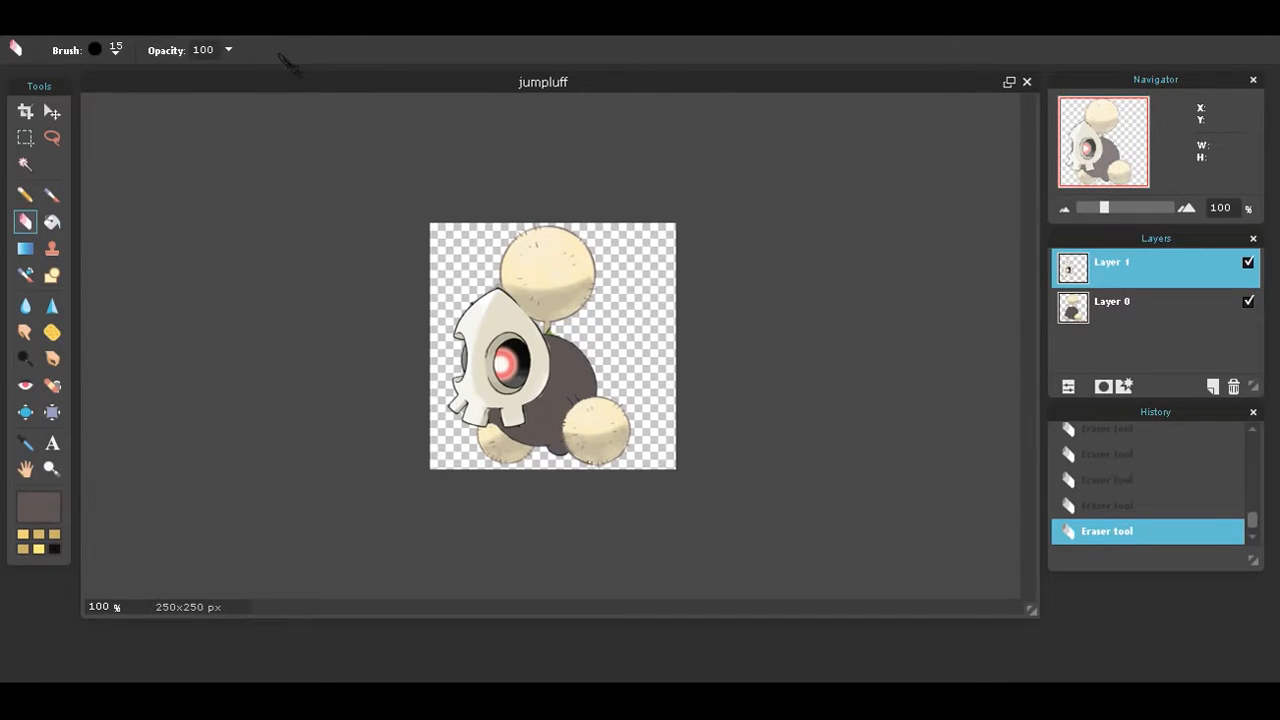
Free transform the skull mask to a smaller size, place it over the left side of the Jumpluff's top puff and apply the change.
left_click(60, 27)
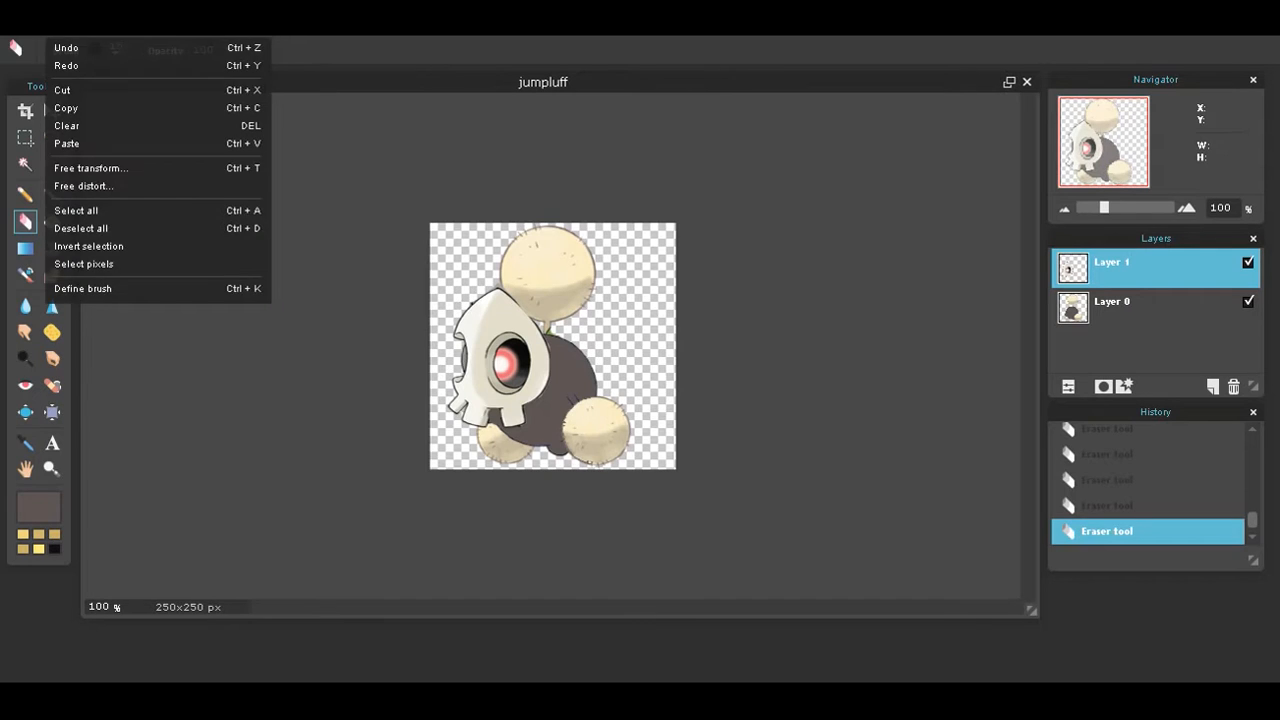
left_click(176, 181)
left_click_drag(447, 283, 474, 306)
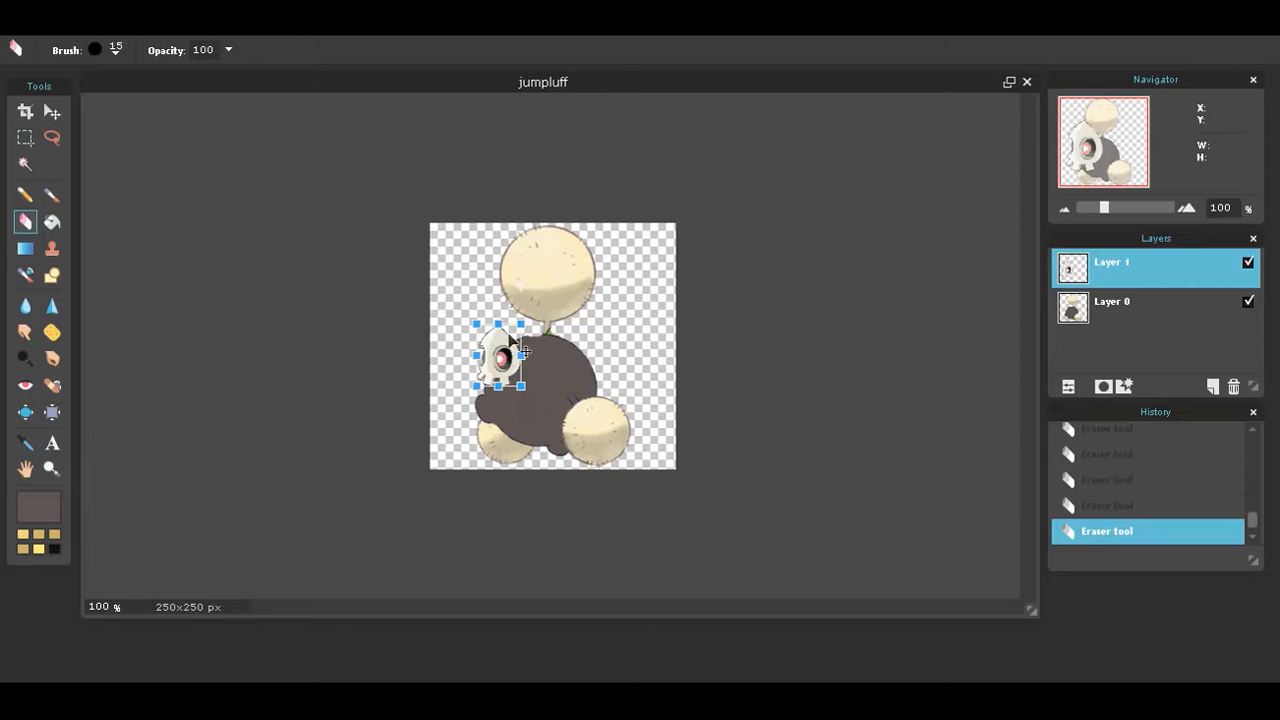
left_click_drag(499, 350, 604, 372)
mouse_move(537, 333)
left_mouse_down()
mouse_move(554, 297)
mouse_move(529, 283)
left_mouse_up()
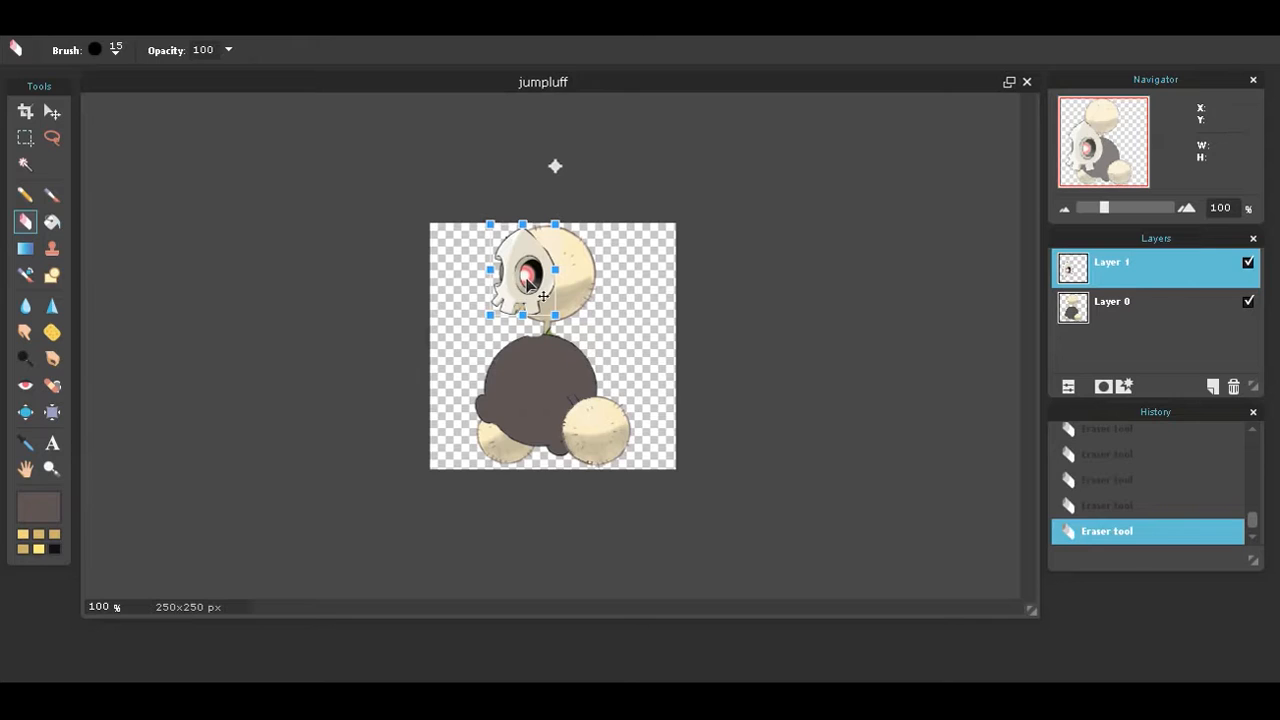
left_click(636, 336)
left_click(578, 388)
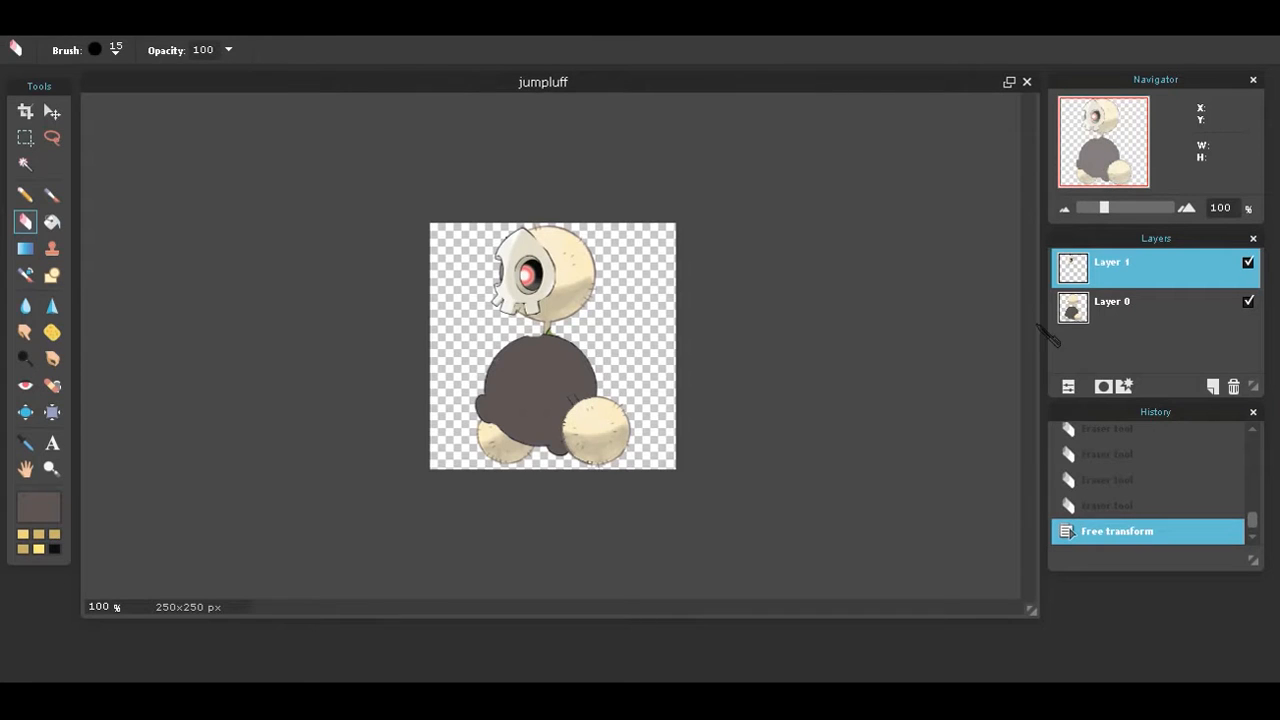
Duplicate the skull layer, shrink the copy and place it over the Jumpluff's lower-right puff.
right_click(1082, 261)
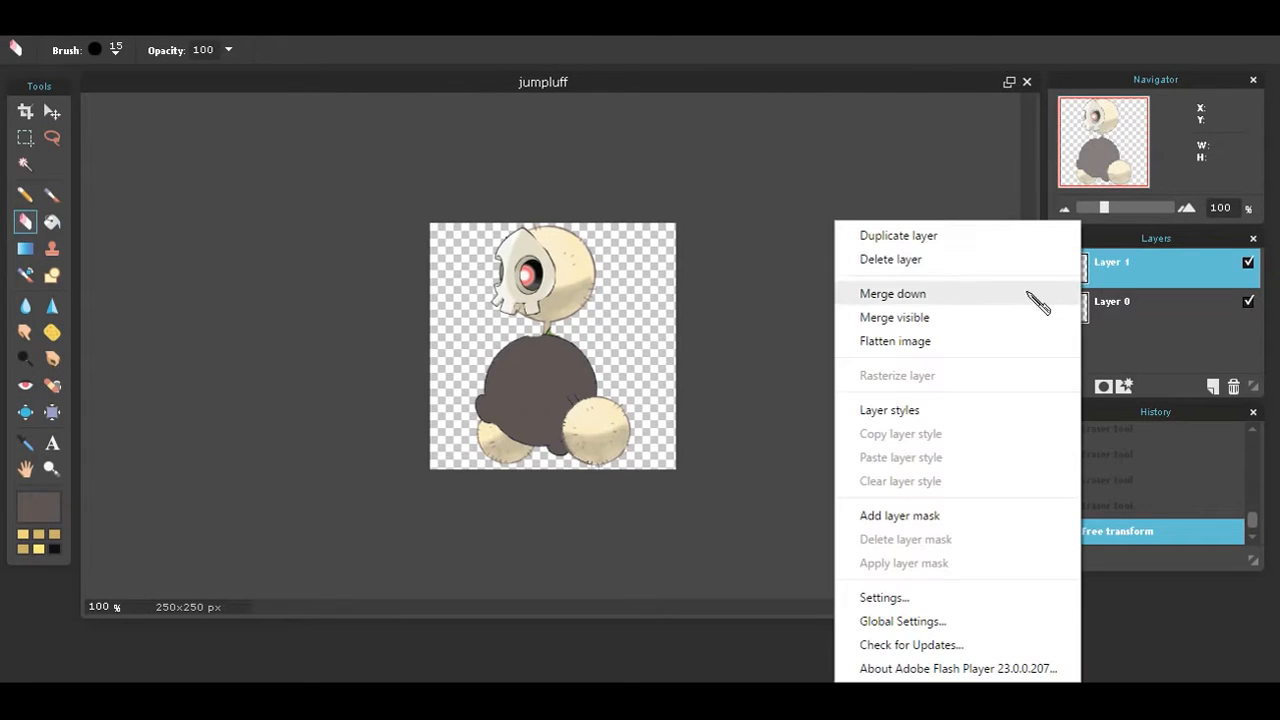
left_click(999, 237)
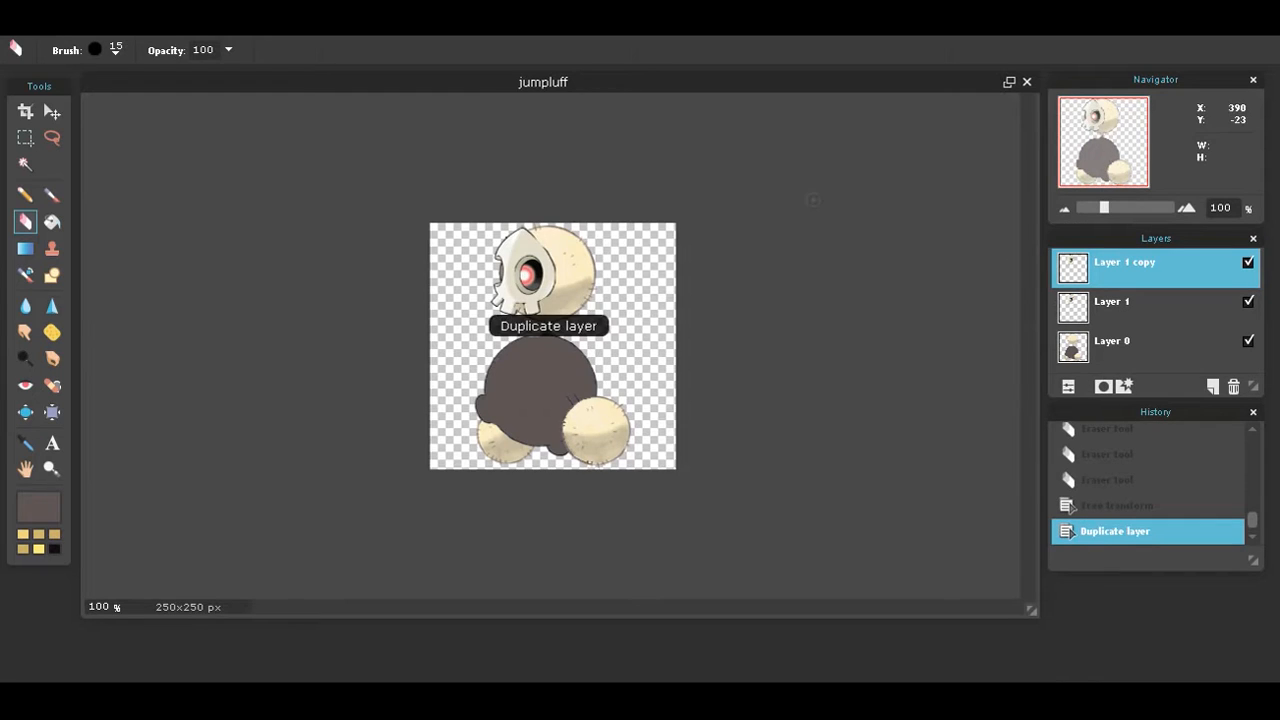
left_click(62, 20)
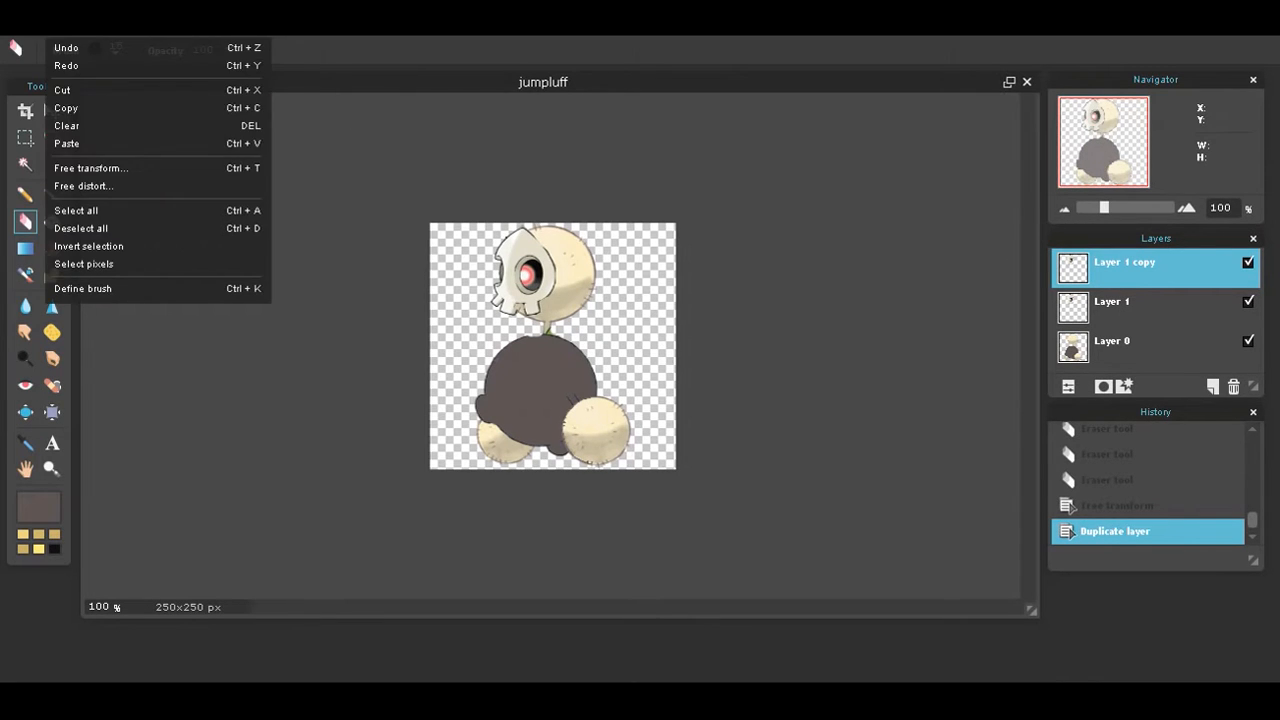
left_click(92, 166)
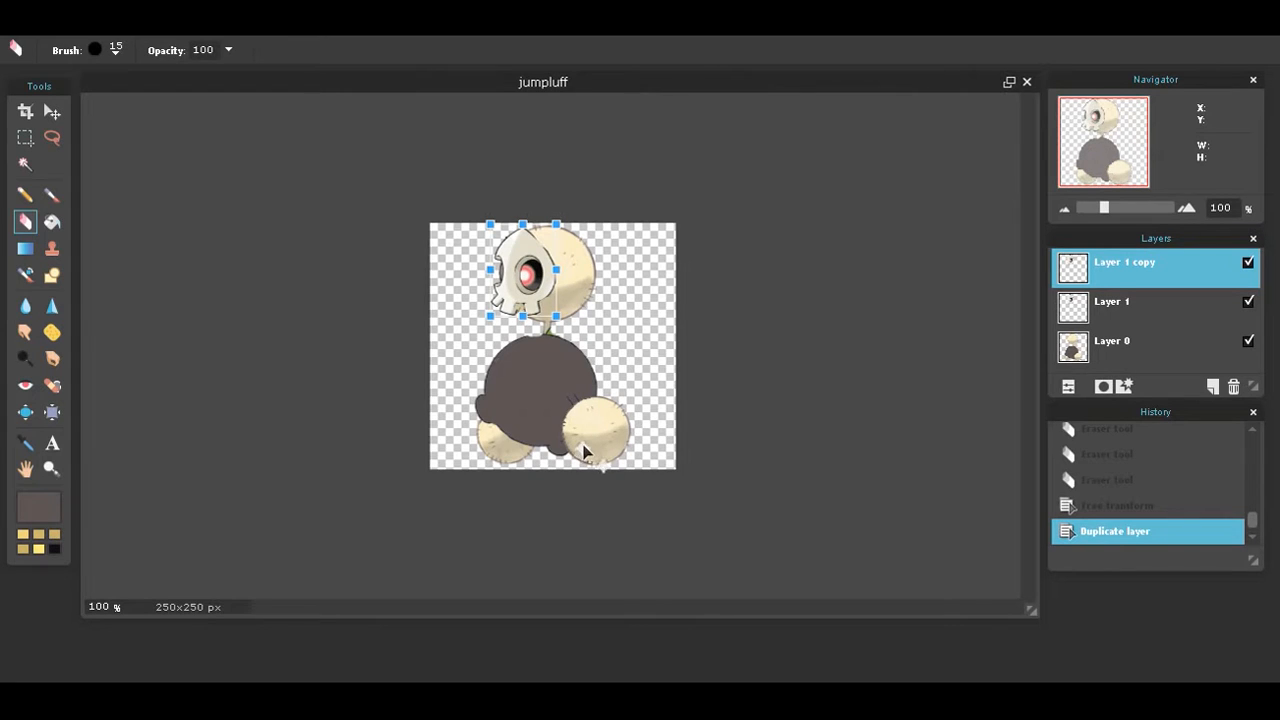
left_click_drag(538, 300, 595, 455)
mouse_move(546, 378)
left_mouse_down()
mouse_move(557, 400)
mouse_move(548, 385)
left_mouse_up()
left_click_drag(595, 451, 598, 455)
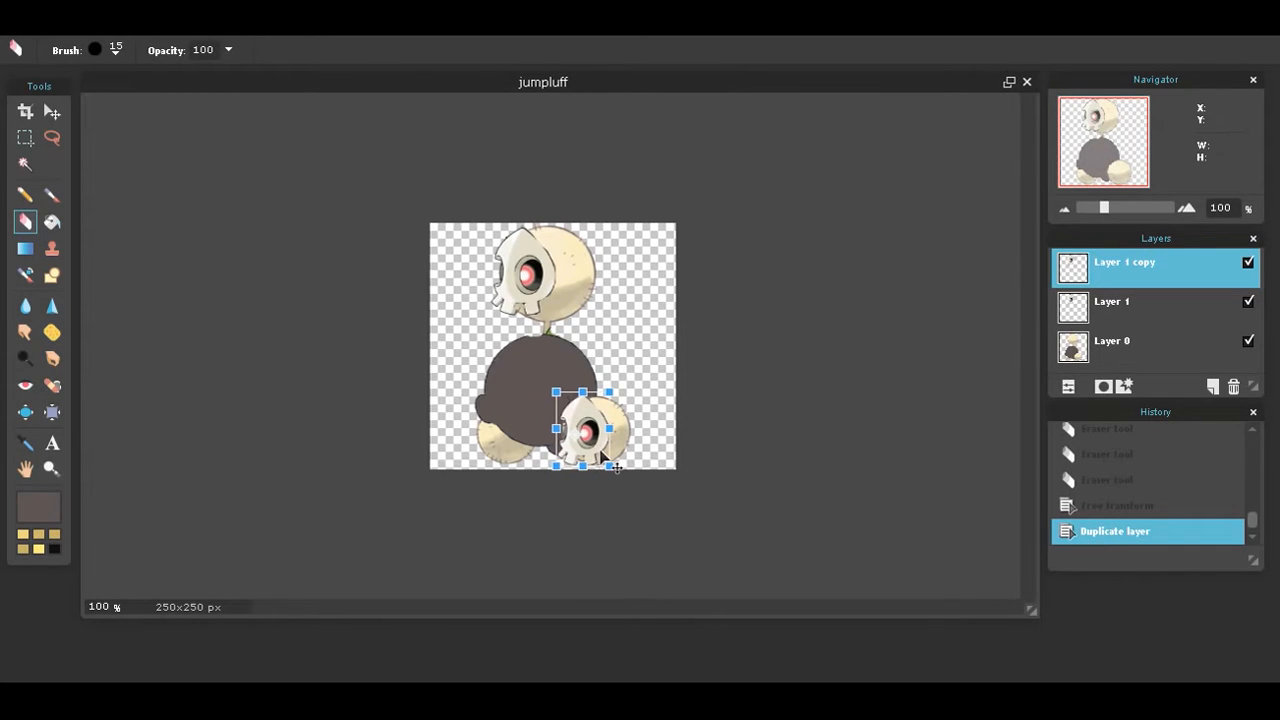
left_click(686, 509)
left_click(575, 388)
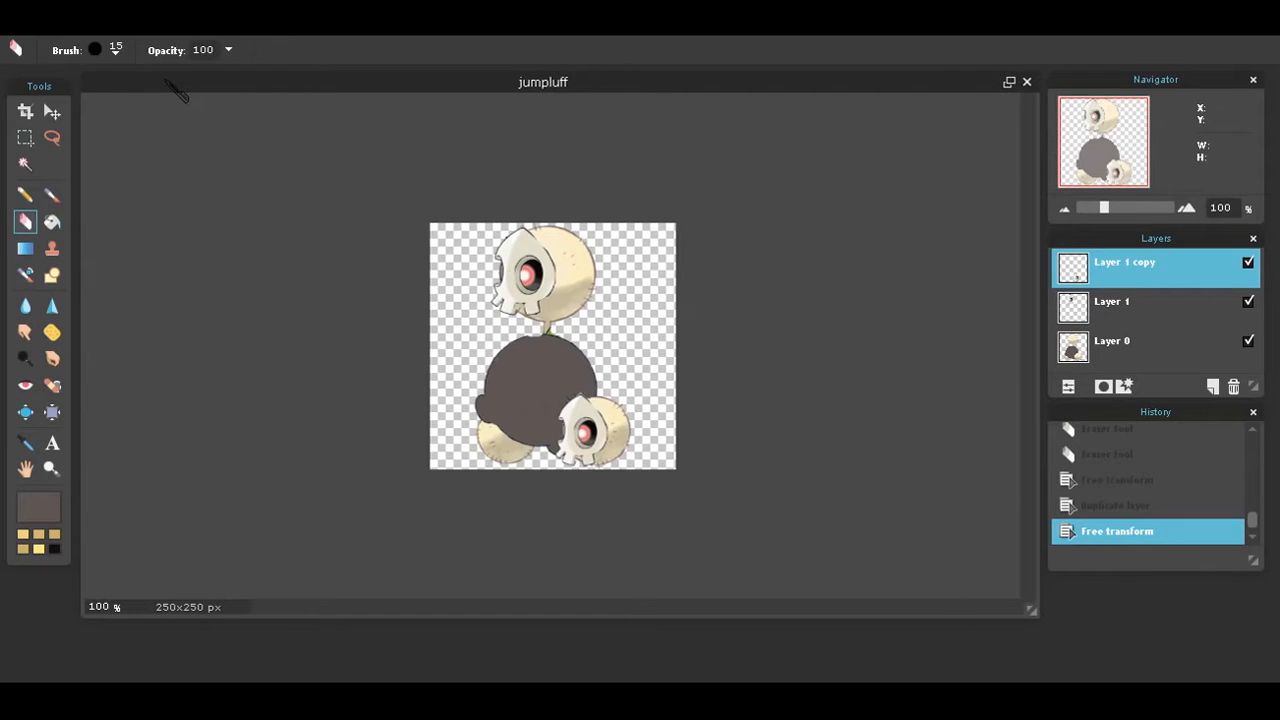
left_click(60, 20)
left_click(110, 168)
left_click_drag(596, 440, 512, 443)
left_click(880, 515)
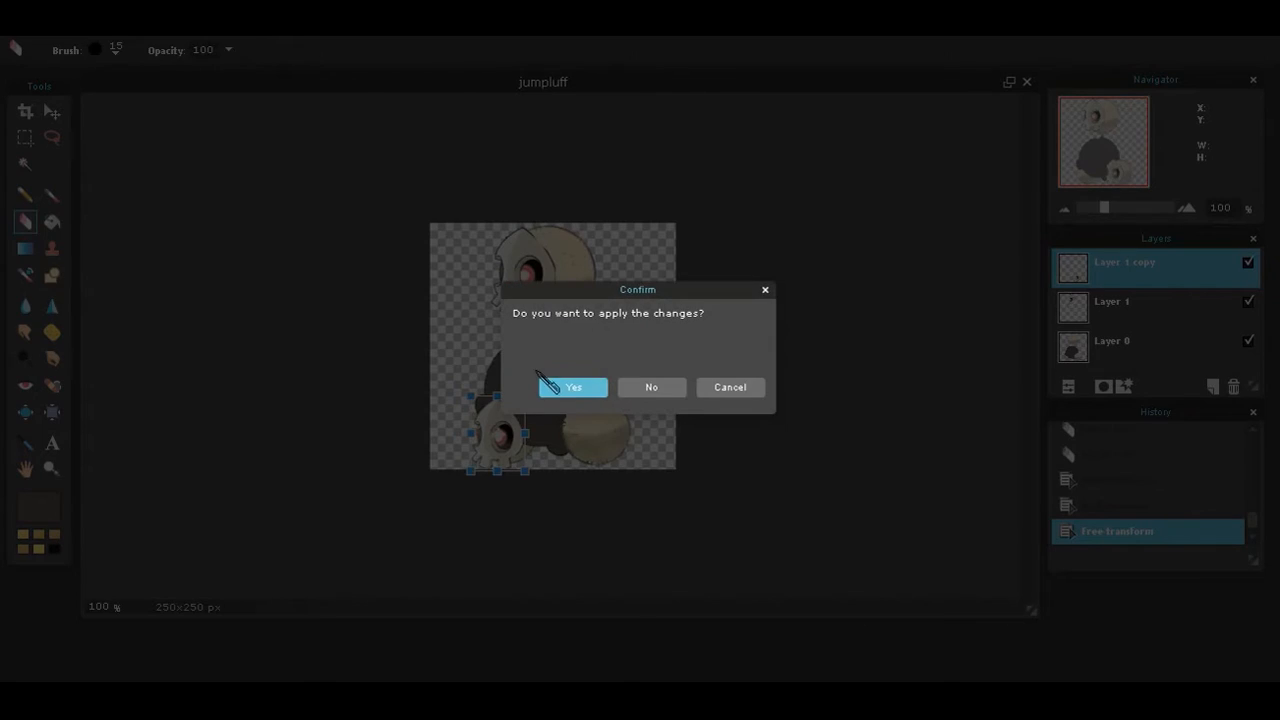
left_click(553, 394)
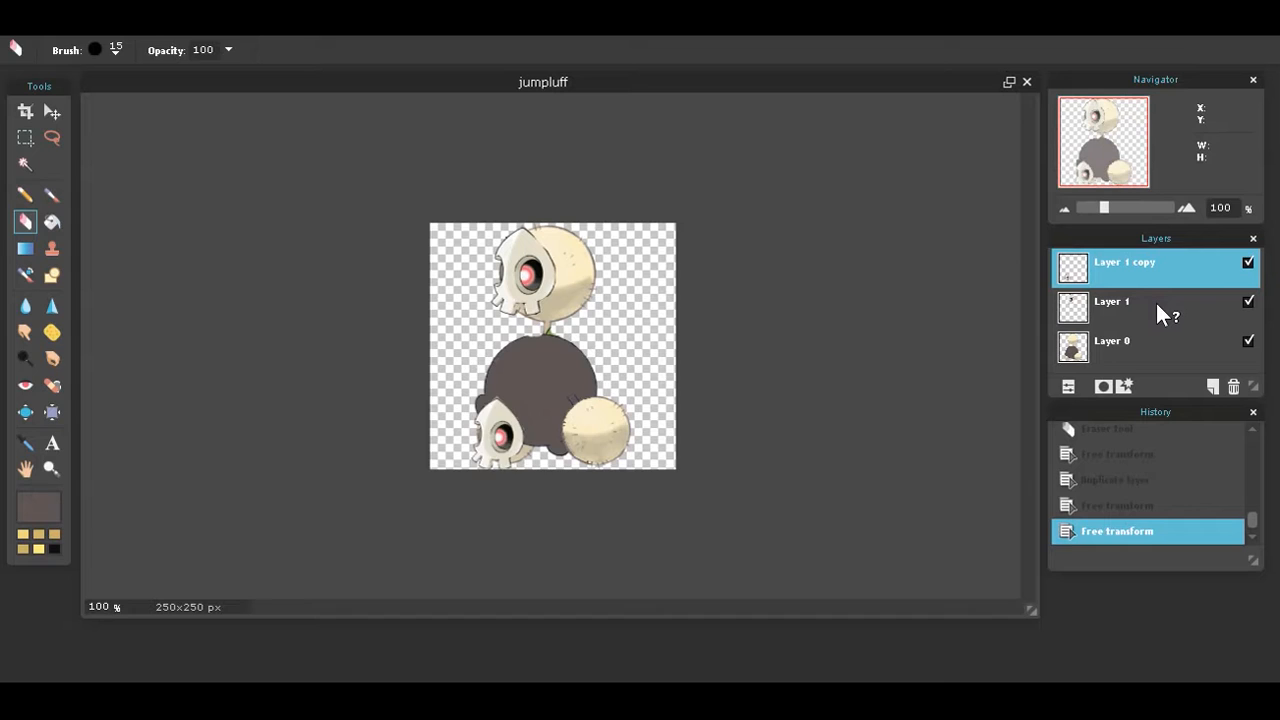
key("ctrl+z")
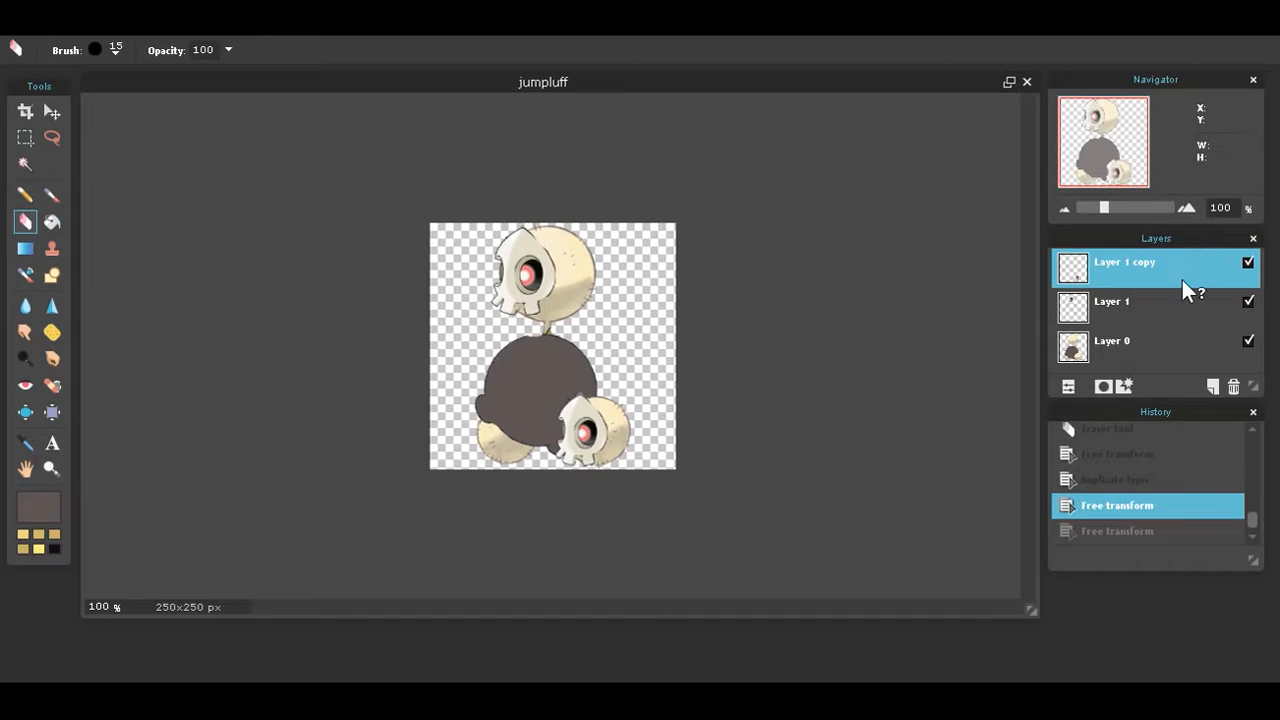
Duplicate the lower-right skull's layer, shrink the copy further and place it over the Jumpluff's lower-left puff.
right_click(1185, 286)
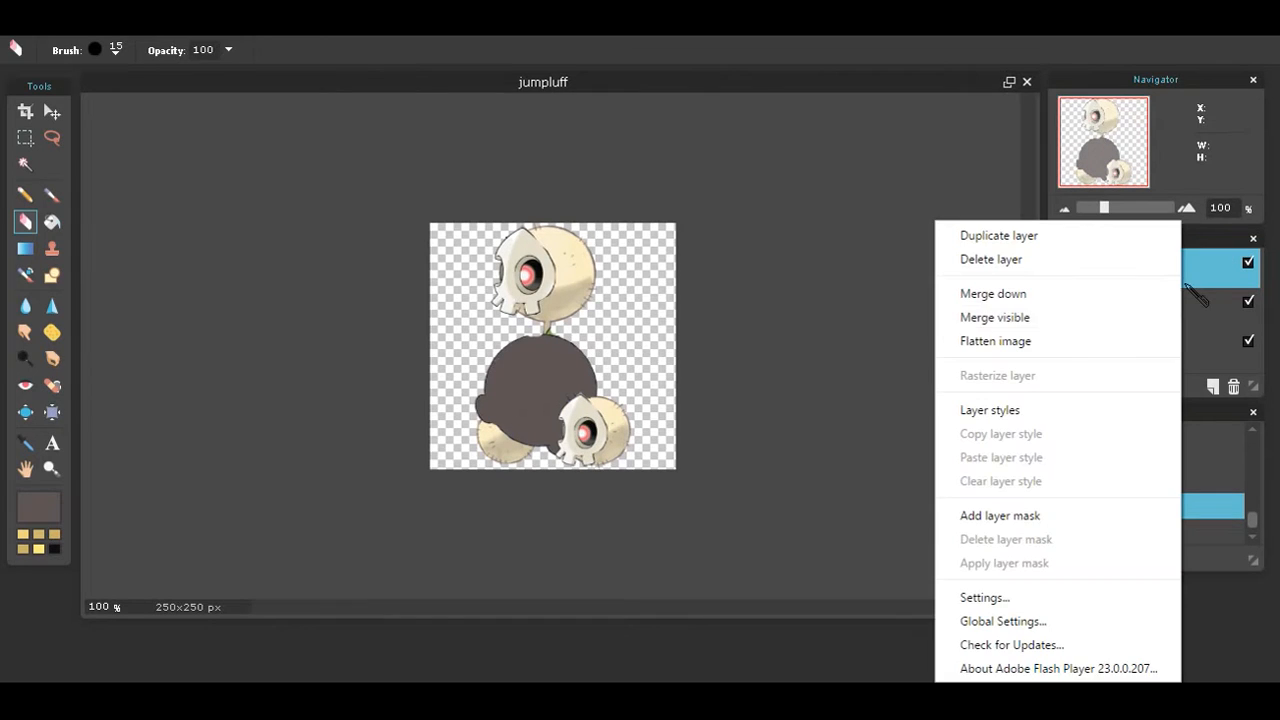
left_click(1063, 244)
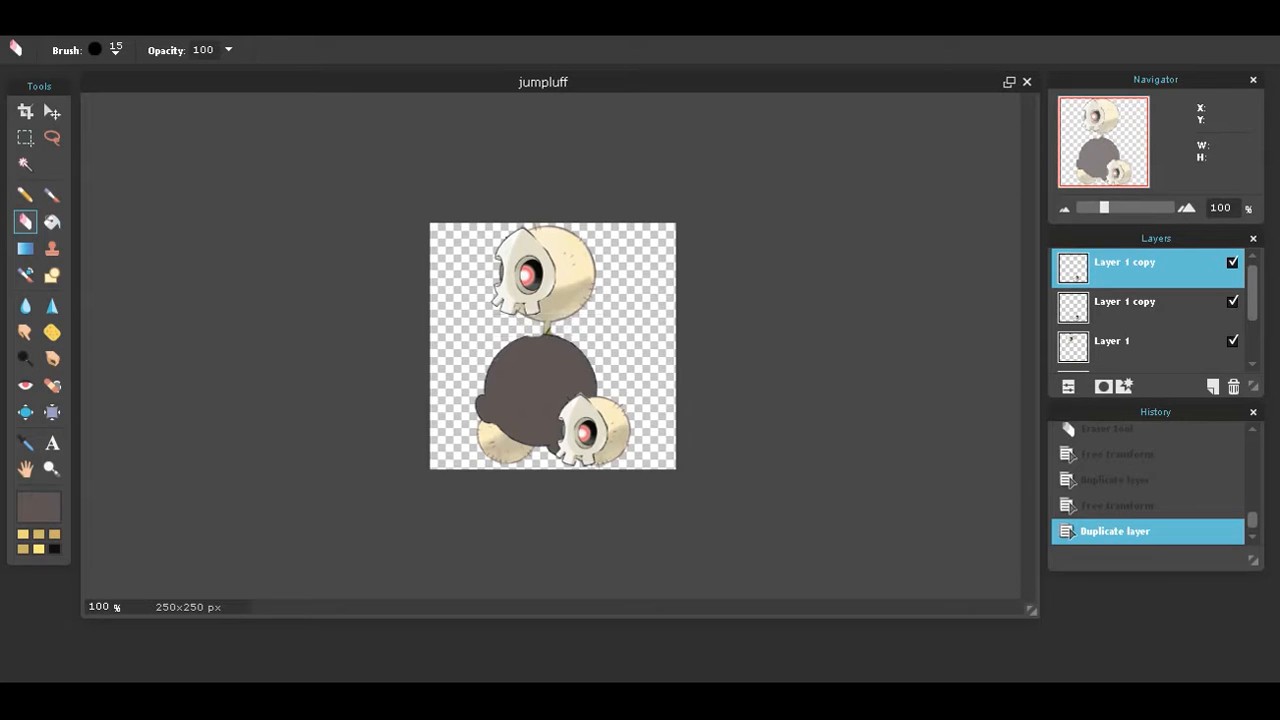
left_click(62, 28)
left_click(134, 172)
left_click_drag(584, 457, 494, 459)
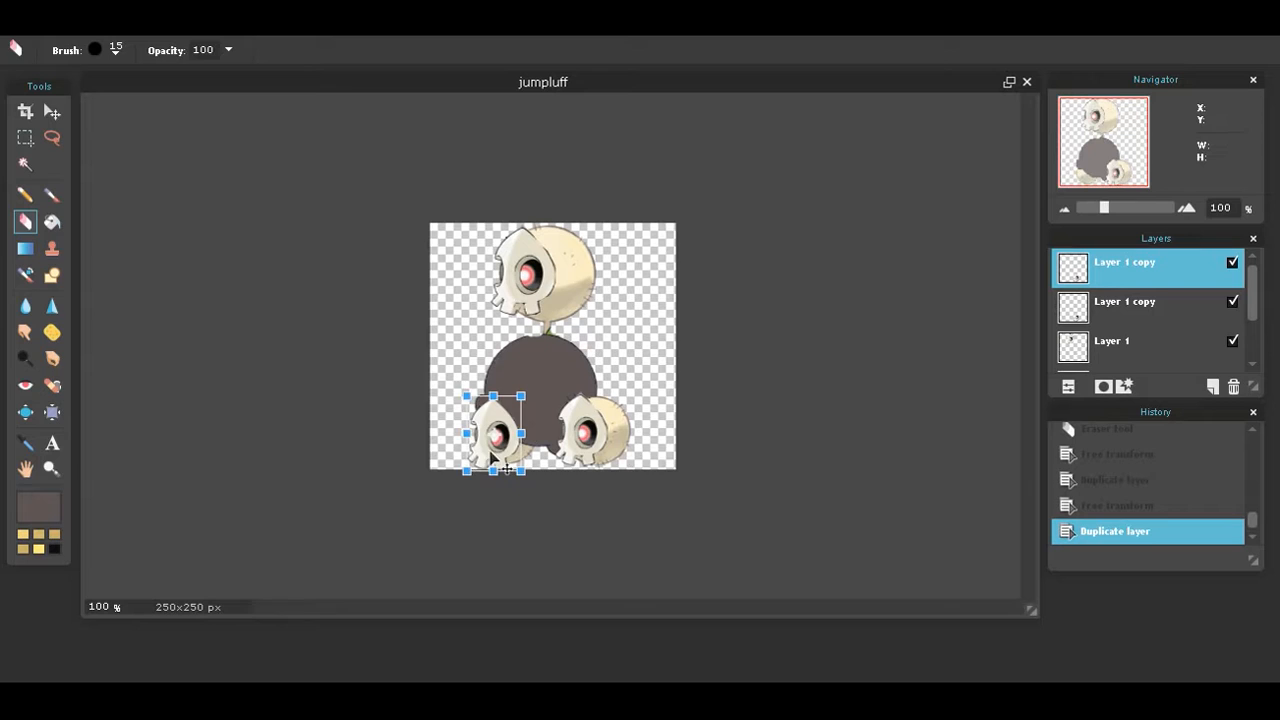
left_click_drag(466, 396, 474, 407)
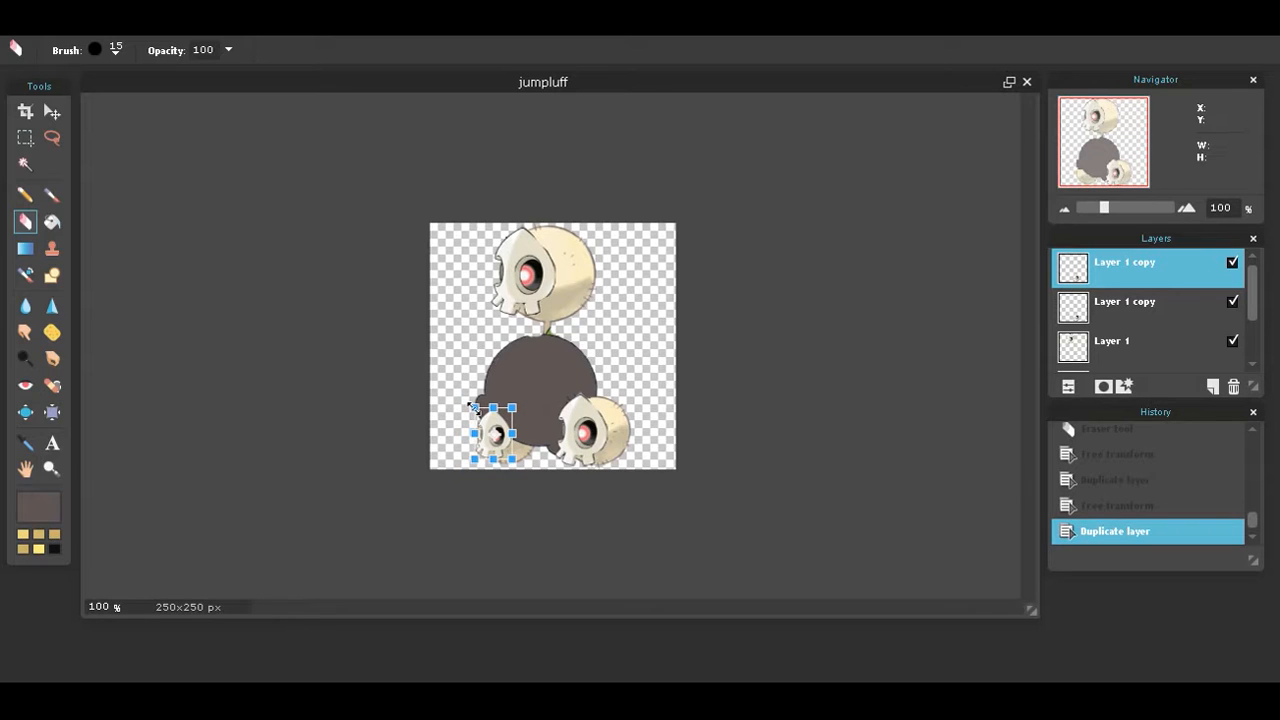
left_click_drag(504, 454, 500, 460)
left_click(658, 463)
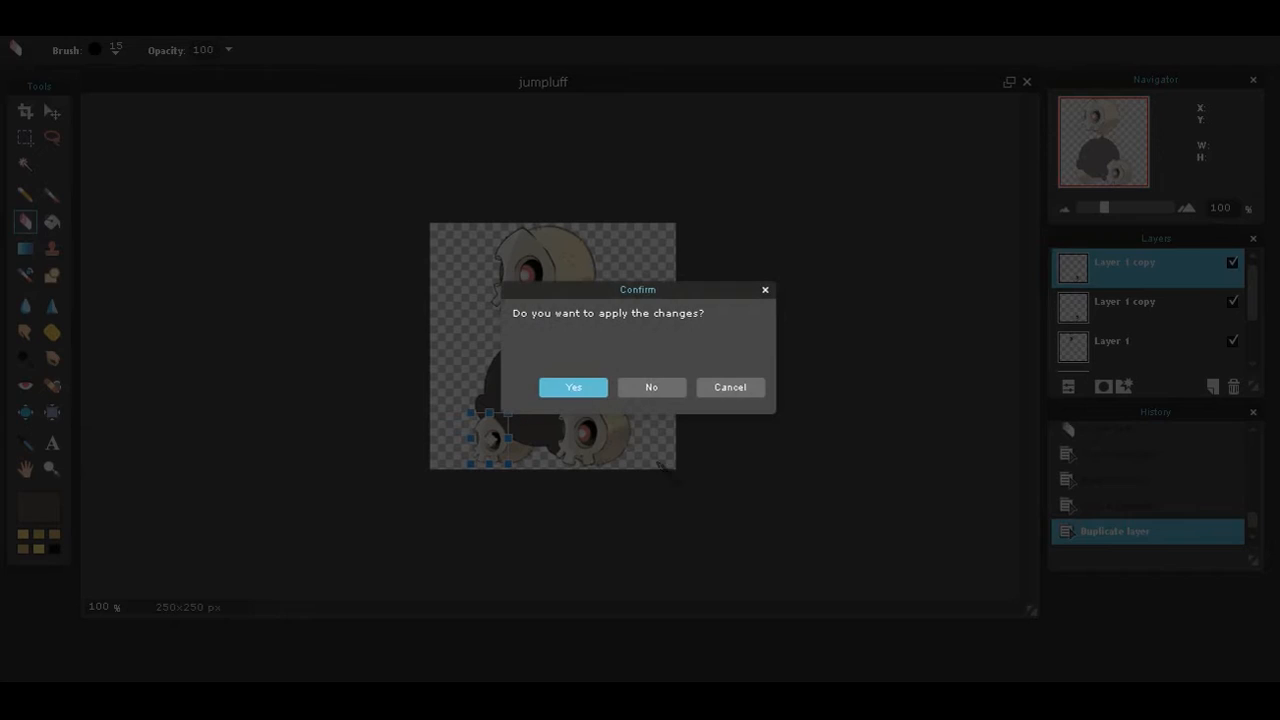
left_click(576, 387)
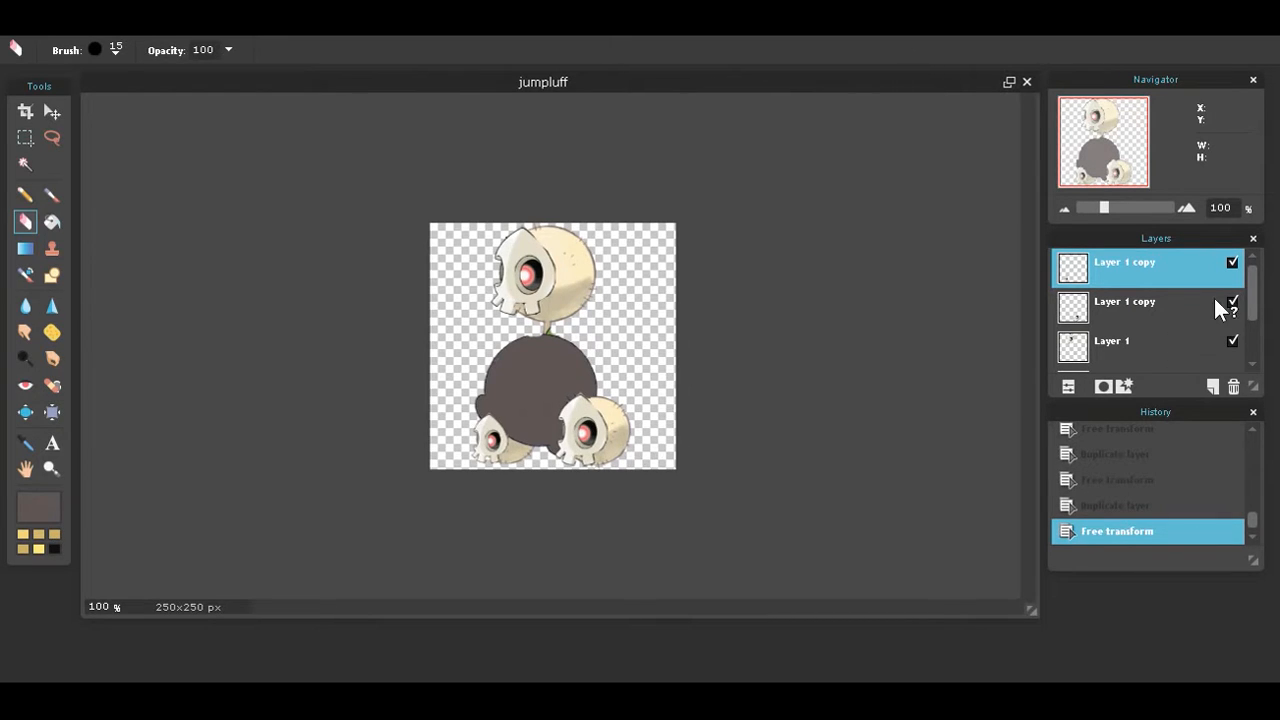
Select the topmost skull copy's layer and paste the Gengar picture as a new layer above it.
left_click_drag(1251, 310, 1250, 352)
left_click(1200, 346)
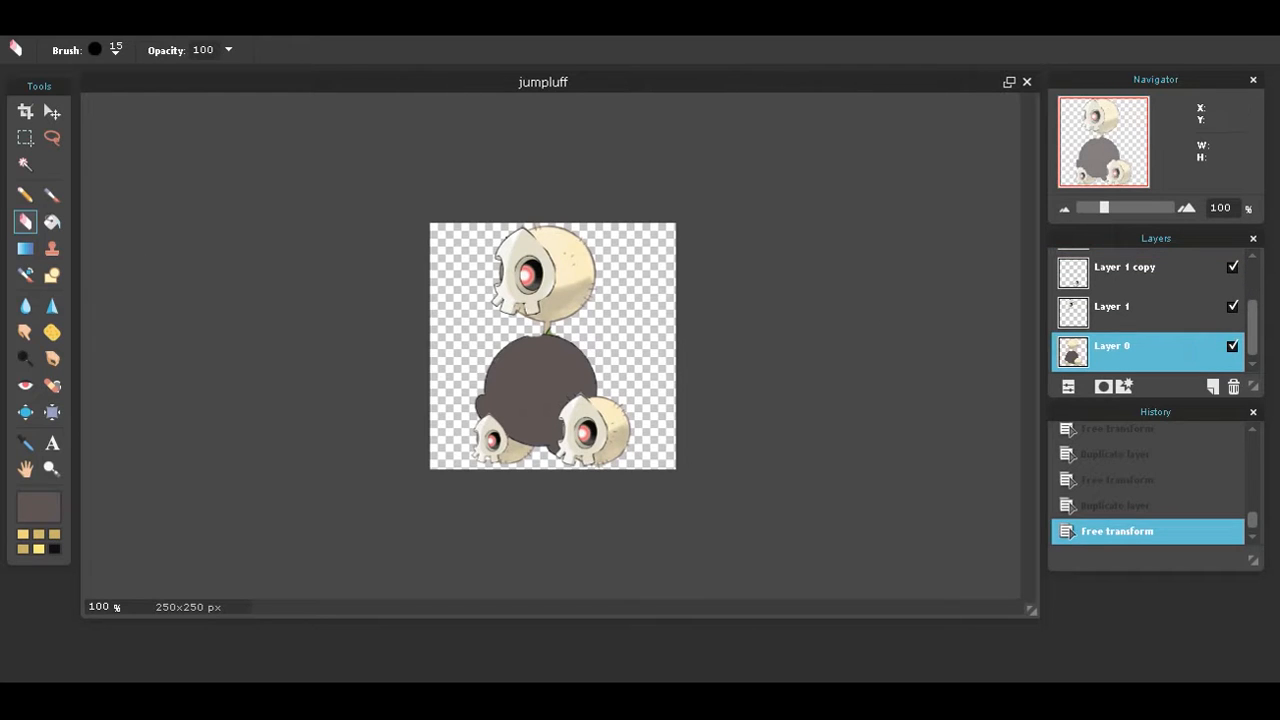
left_click(54, 223)
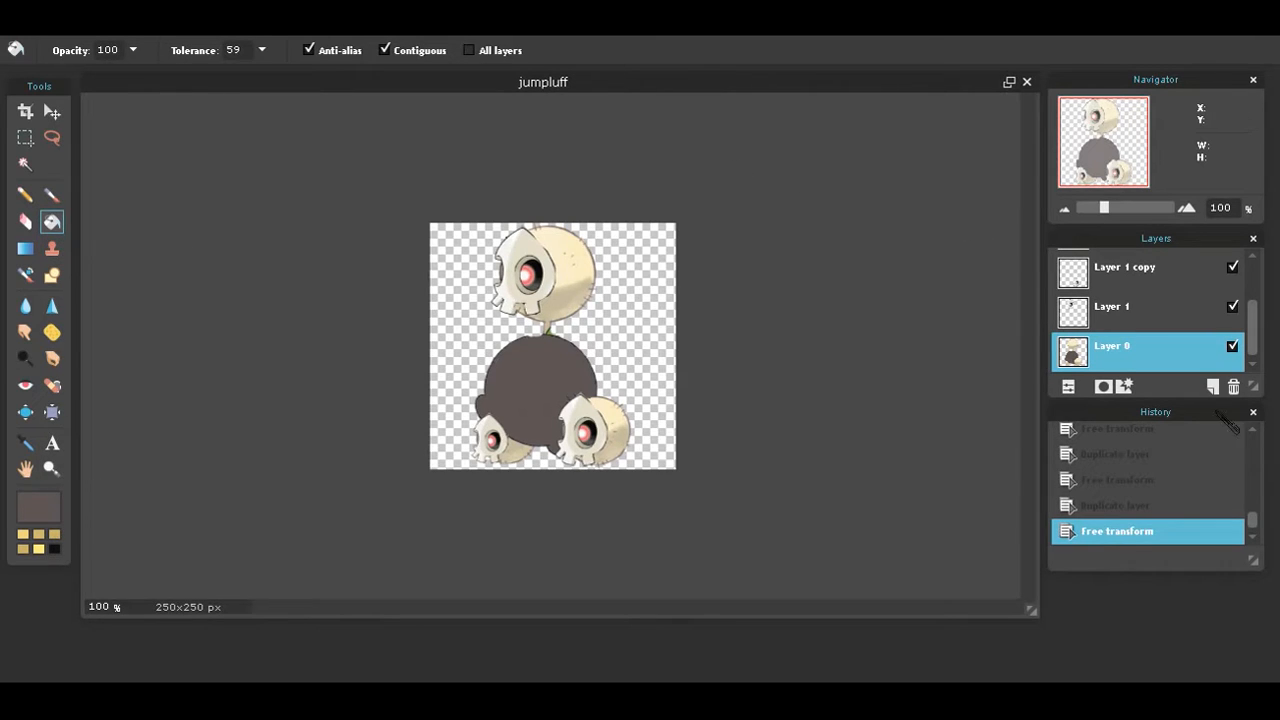
scroll(1255, 312, "up", 2)
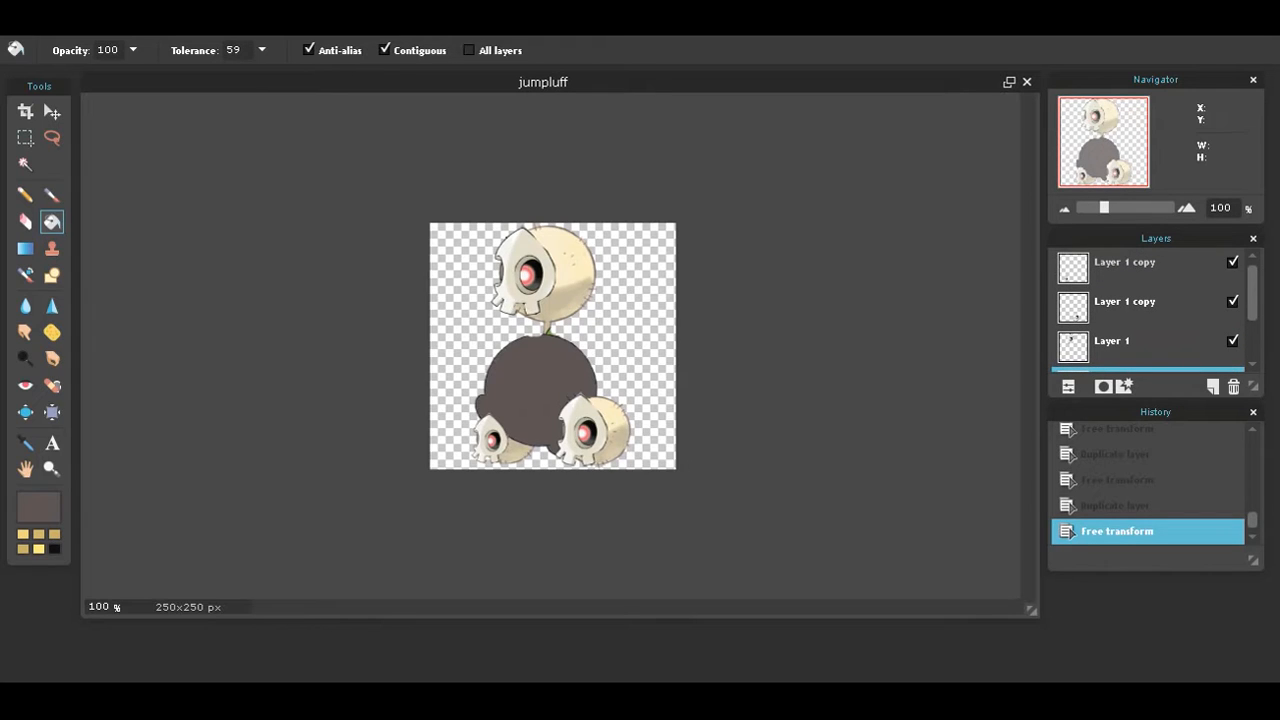
left_click(1147, 277)
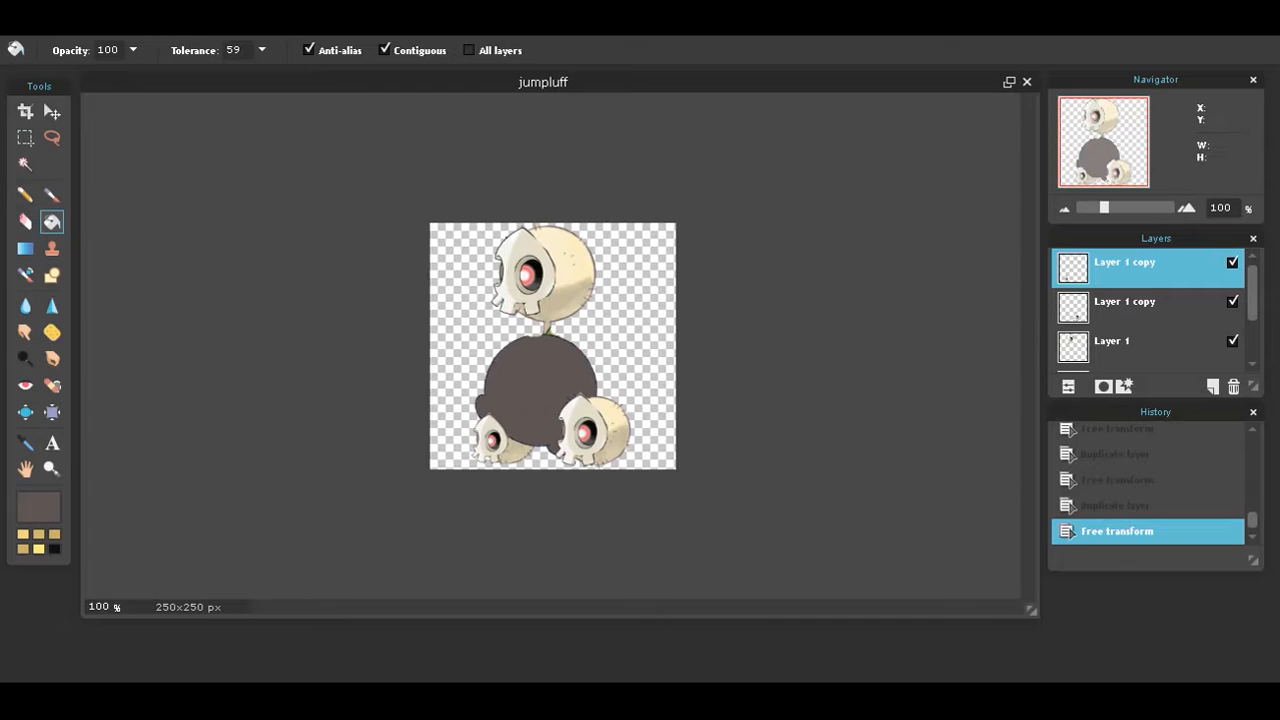
key("ctrl+v")
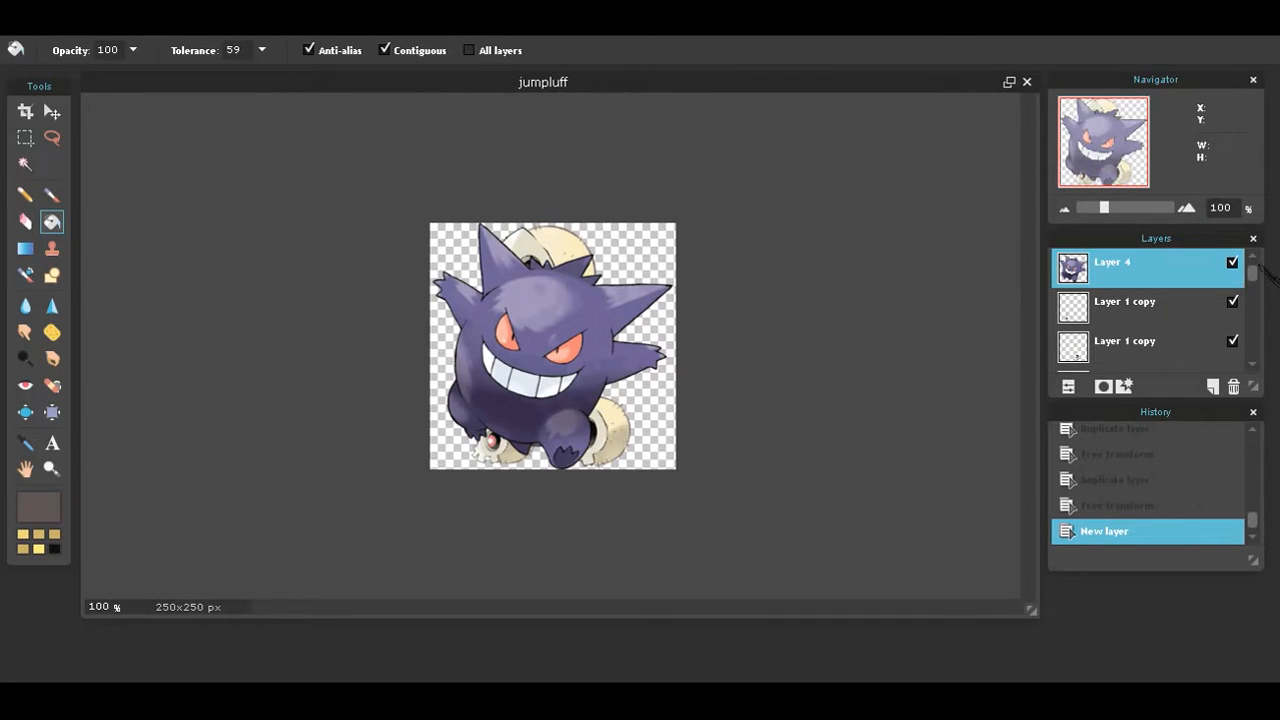
Switch to the Eraser tool with a 200 px hard round brush.
left_click(134, 50)
left_click(25, 221)
left_click(115, 50)
left_click(378, 93)
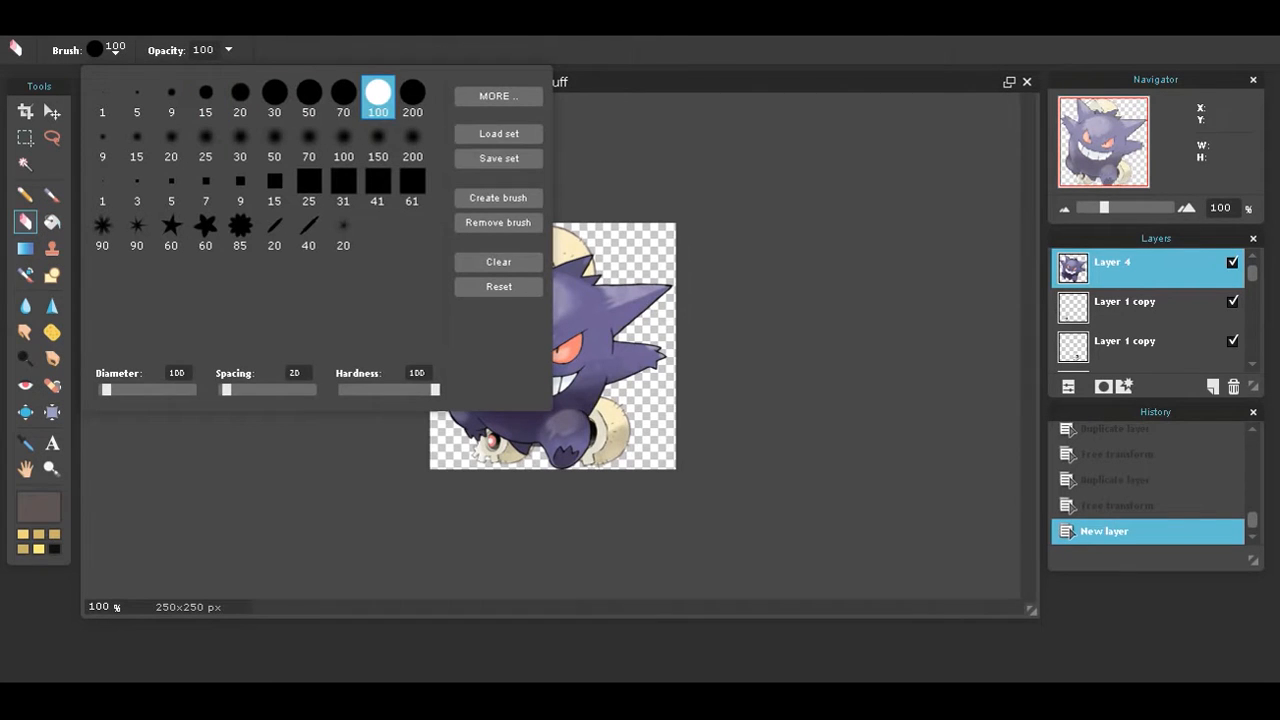
left_click(412, 95)
left_click(790, 284)
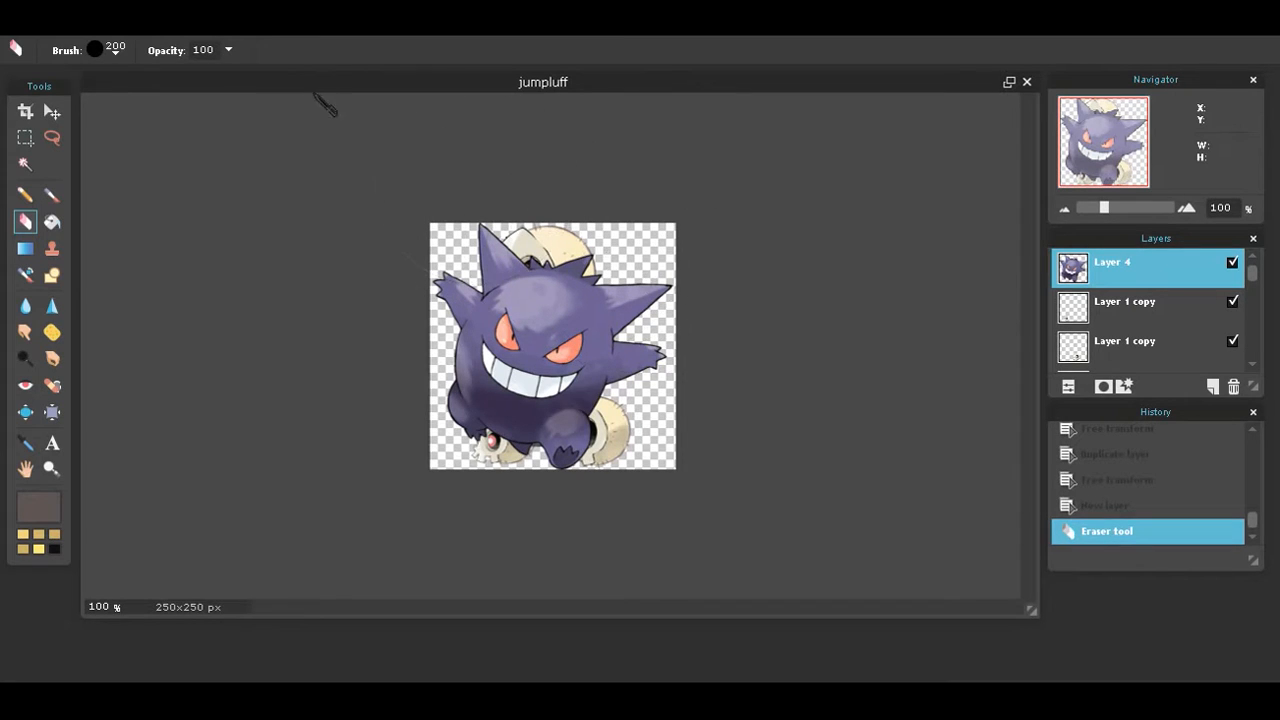
Free transform Gengar to a smaller, narrower size, place it over the left side of the Jumpluff's dark body and apply the change.
left_click(59, 27)
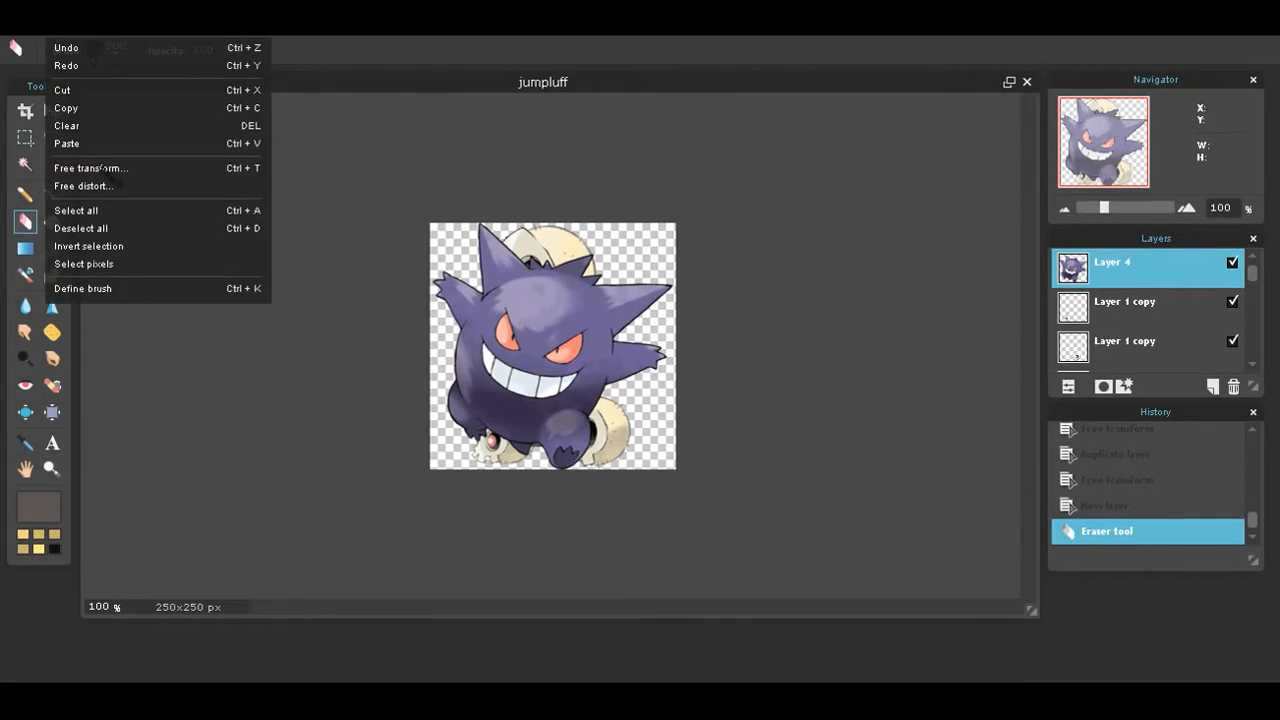
left_click(101, 169)
left_click(59, 27)
left_click(156, 170)
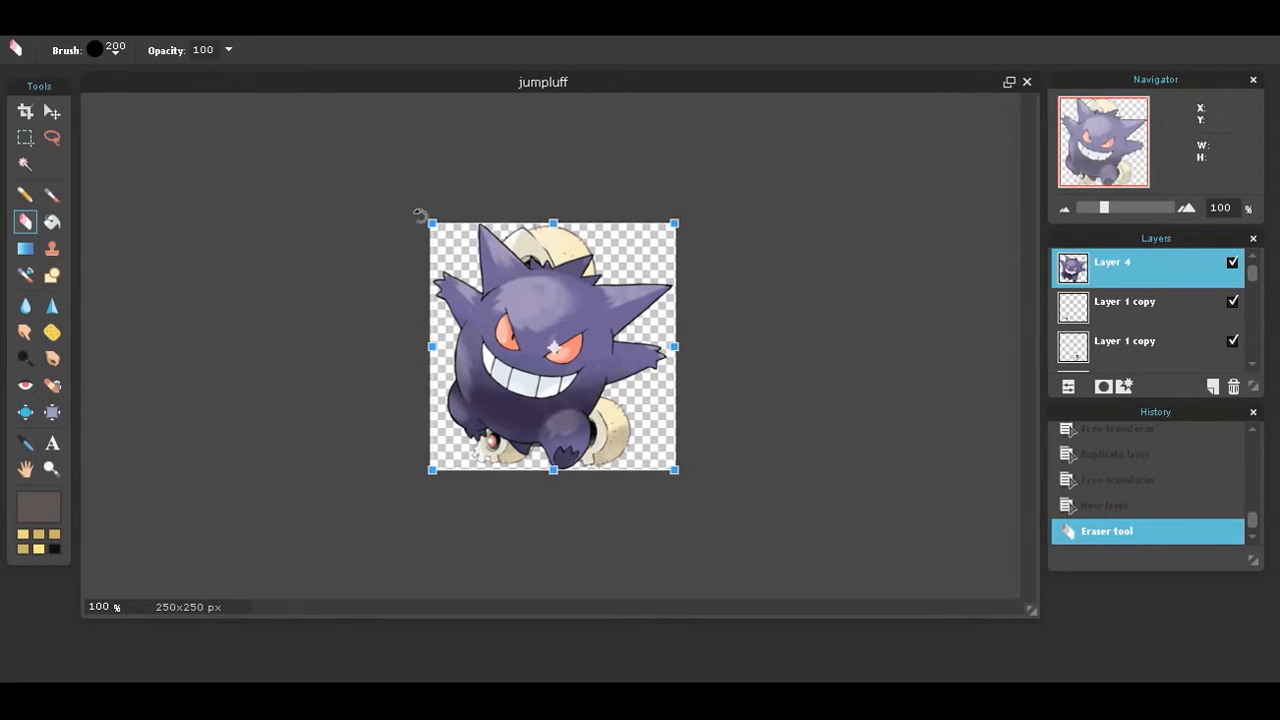
left_click_drag(428, 219, 500, 340)
left_click_drag(598, 402, 522, 388)
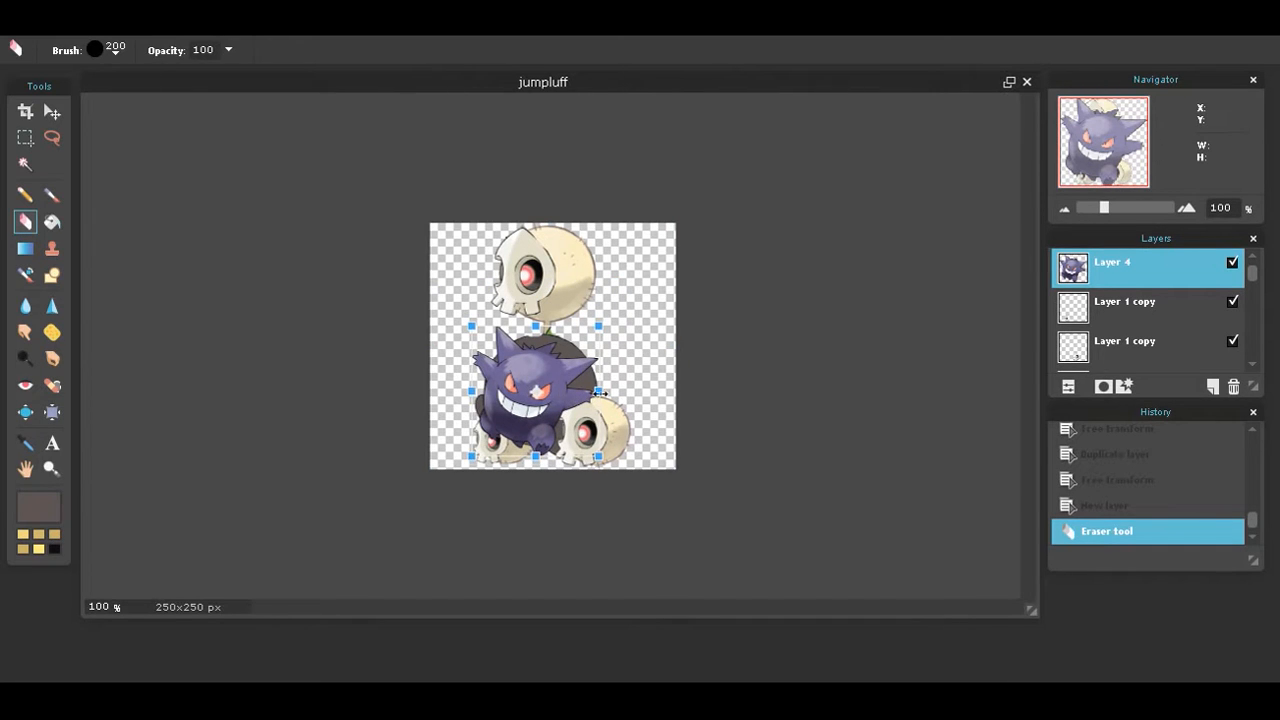
left_click_drag(599, 390, 550, 390)
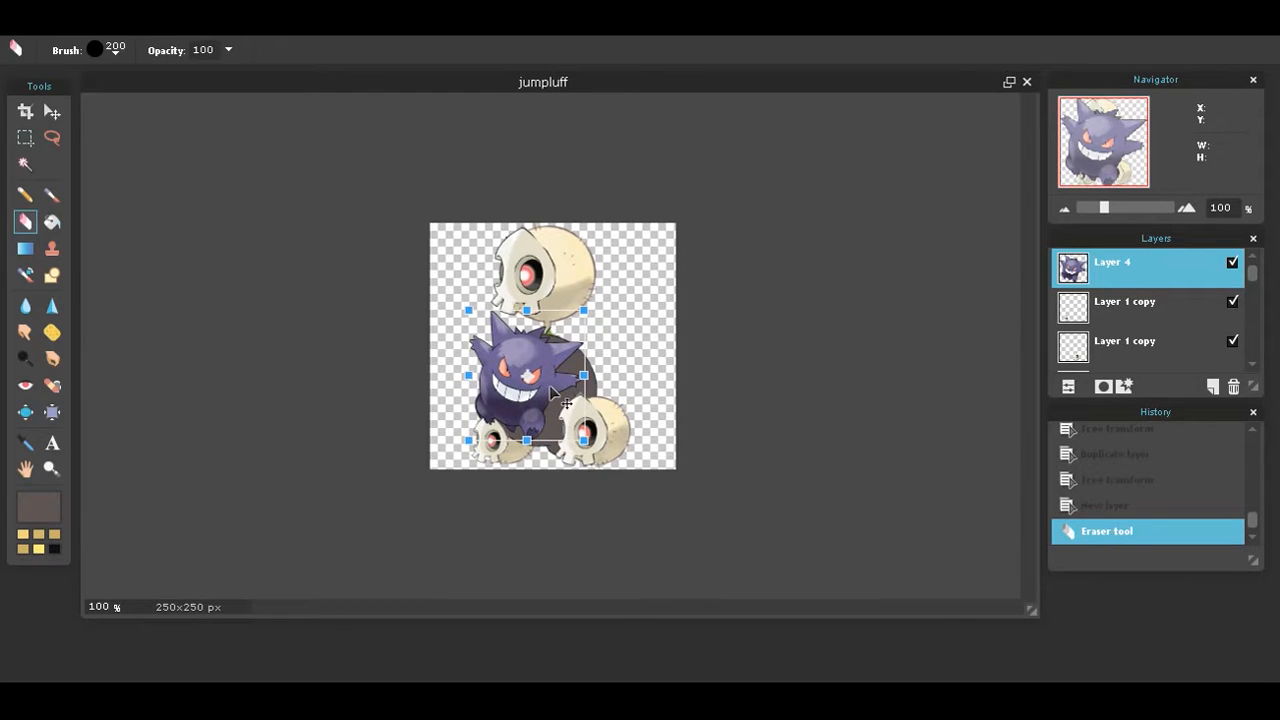
left_click(781, 493)
left_click(571, 386)
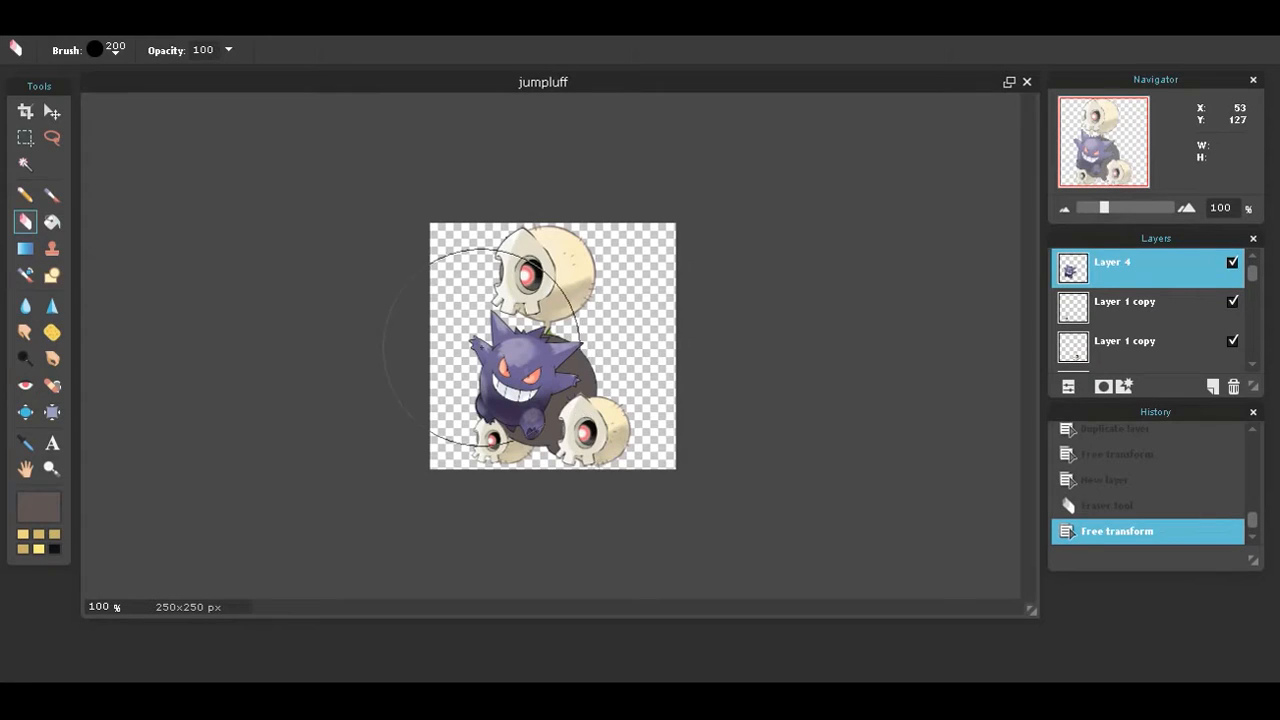
Erase Gengar's ears, arms, feet and outer body with a 70 px eraser, keeping only the area around its eyes and grin.
left_click(116, 51)
left_click(276, 97)
left_click(343, 95)
left_click(643, 257)
mouse_move(530, 330)
left_mouse_down()
mouse_move(540, 310)
mouse_move(530, 345)
left_mouse_up()
left_click_drag(520, 300, 451, 317)
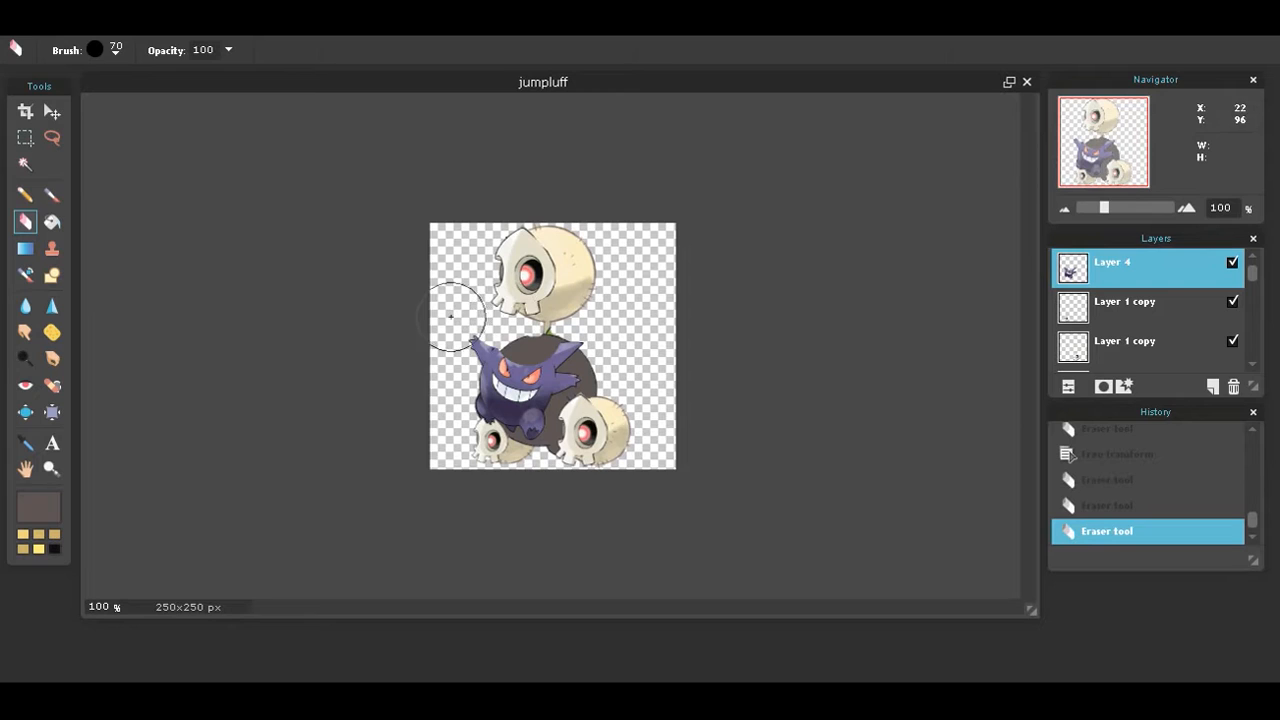
mouse_move(483, 367)
left_mouse_down()
mouse_move(549, 353)
mouse_move(560, 328)
mouse_move(582, 369)
left_mouse_up()
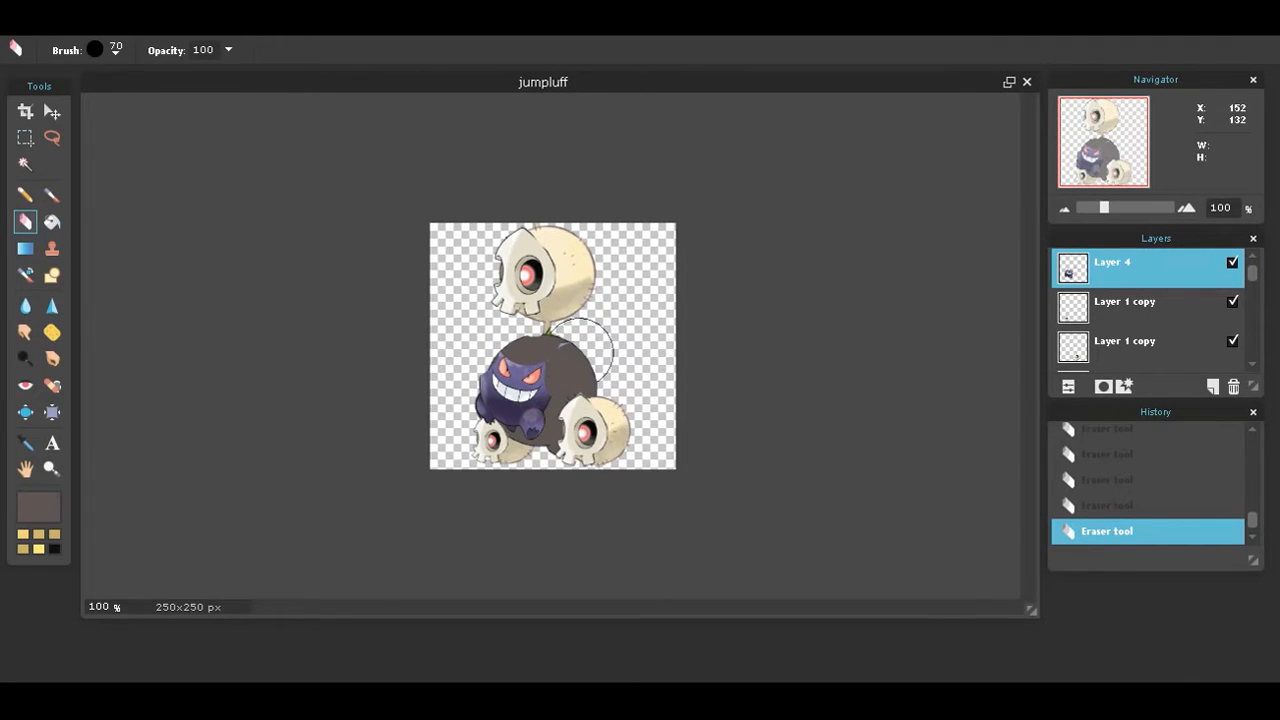
left_click_drag(475, 426, 510, 453)
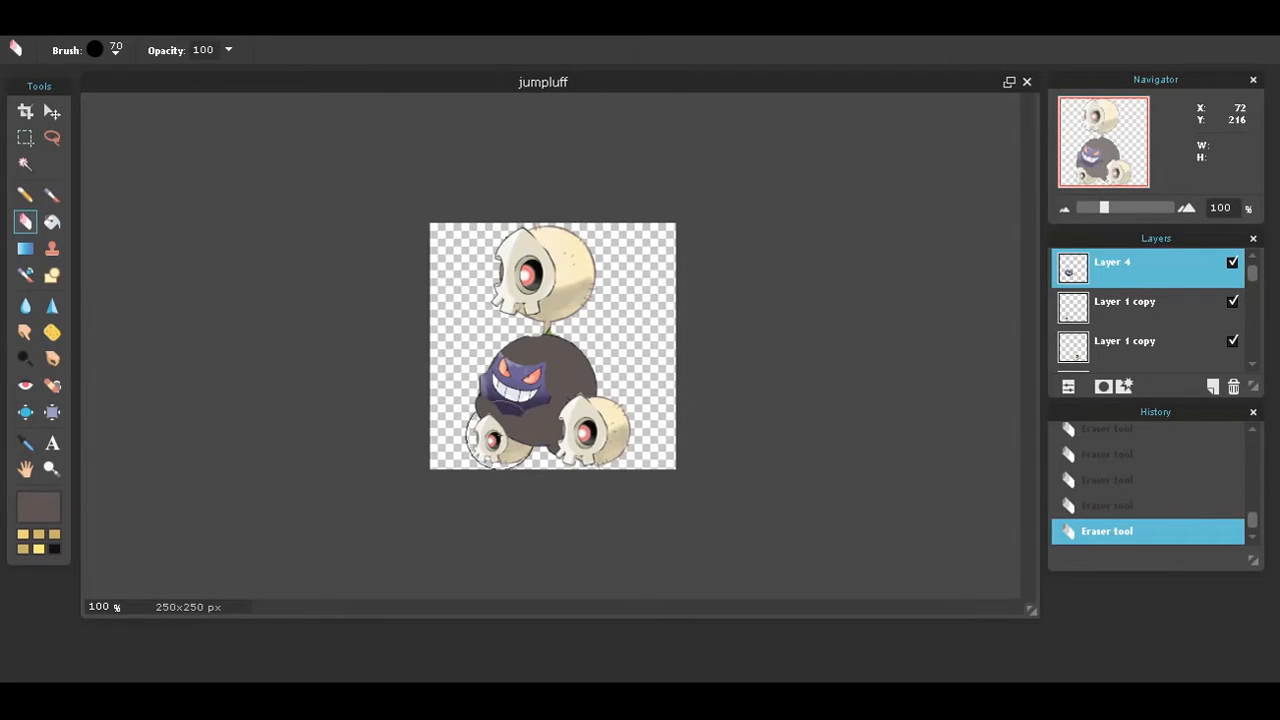
left_click(460, 399)
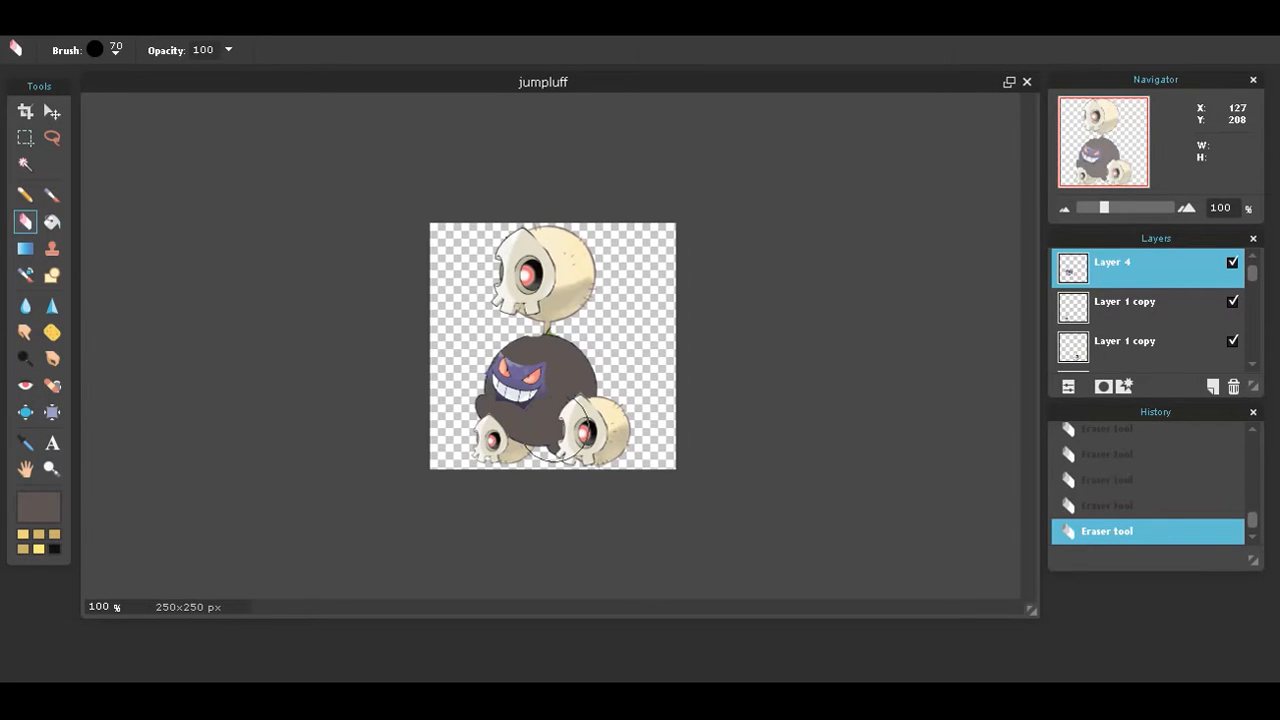
Fill the purple around Gengar's face with the body's dark brown and paint over the leftover edges with a 20 px brush.
left_click(52, 222)
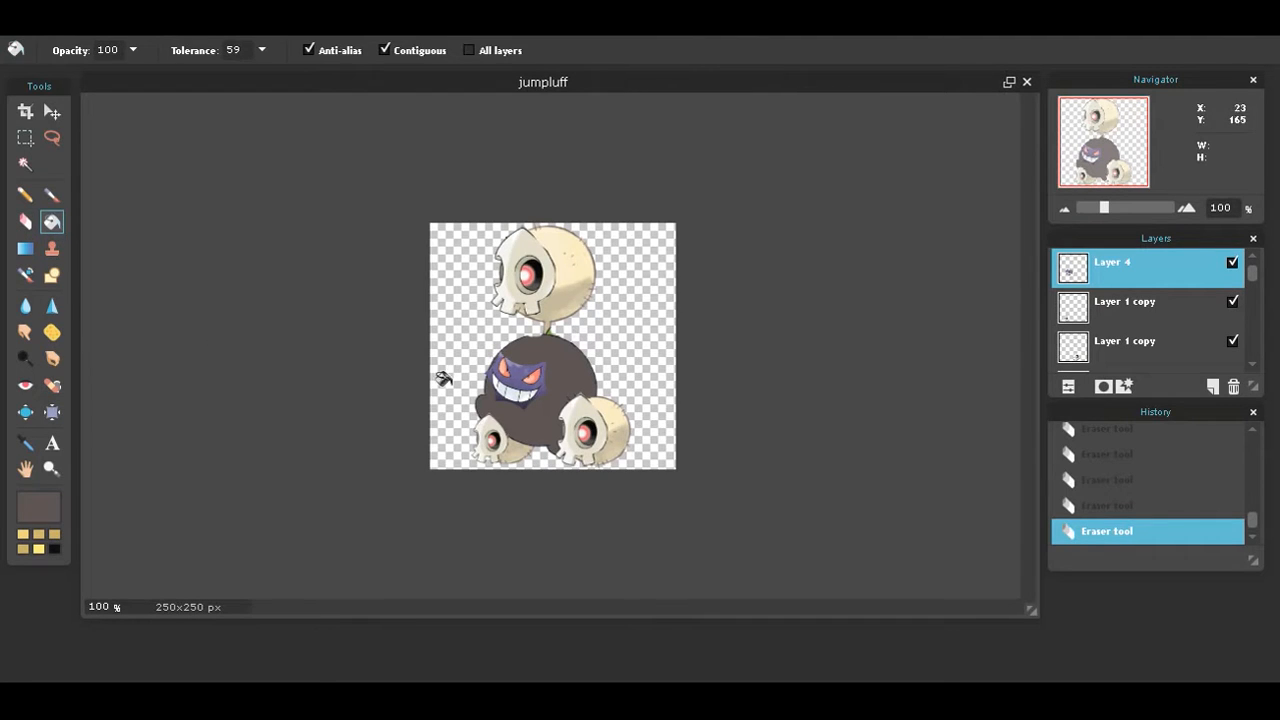
left_click(508, 376)
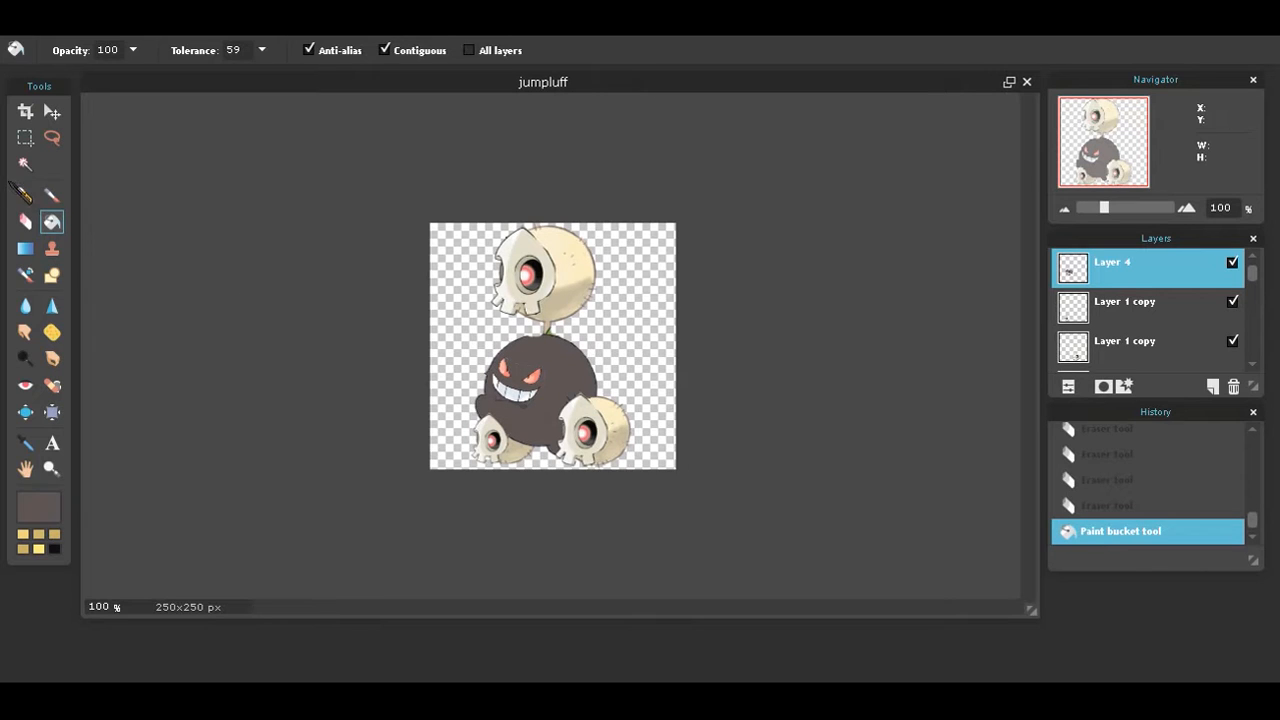
left_click(52, 196)
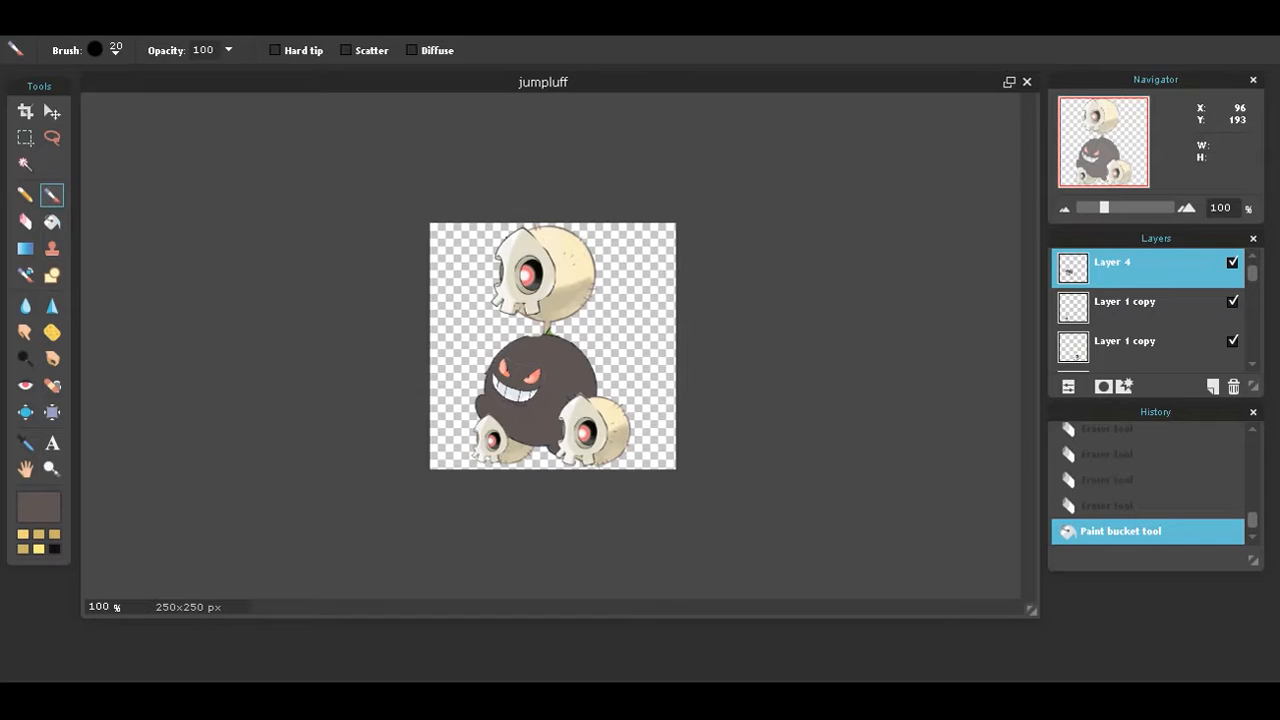
left_click(524, 412)
left_click(544, 402)
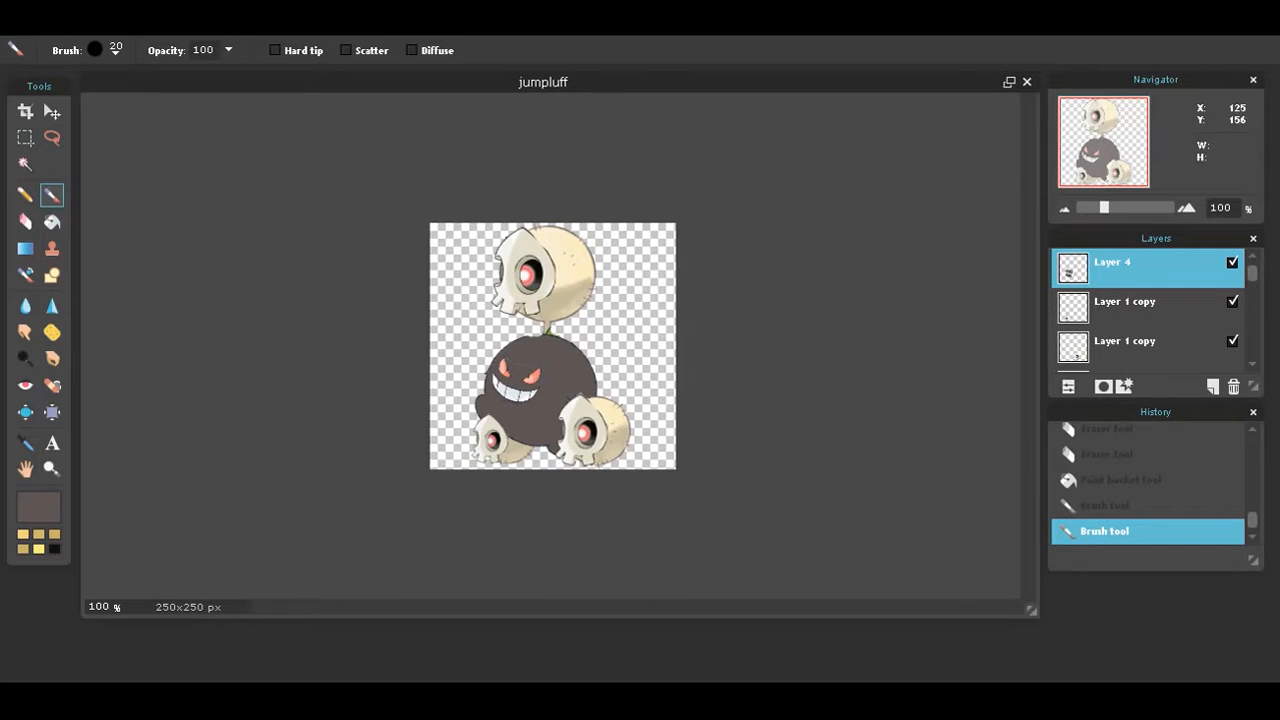
left_click(555, 377)
left_click(533, 364)
Paste the Gastly picture as a new layer above the Gengar face.
key("ctrl+v")
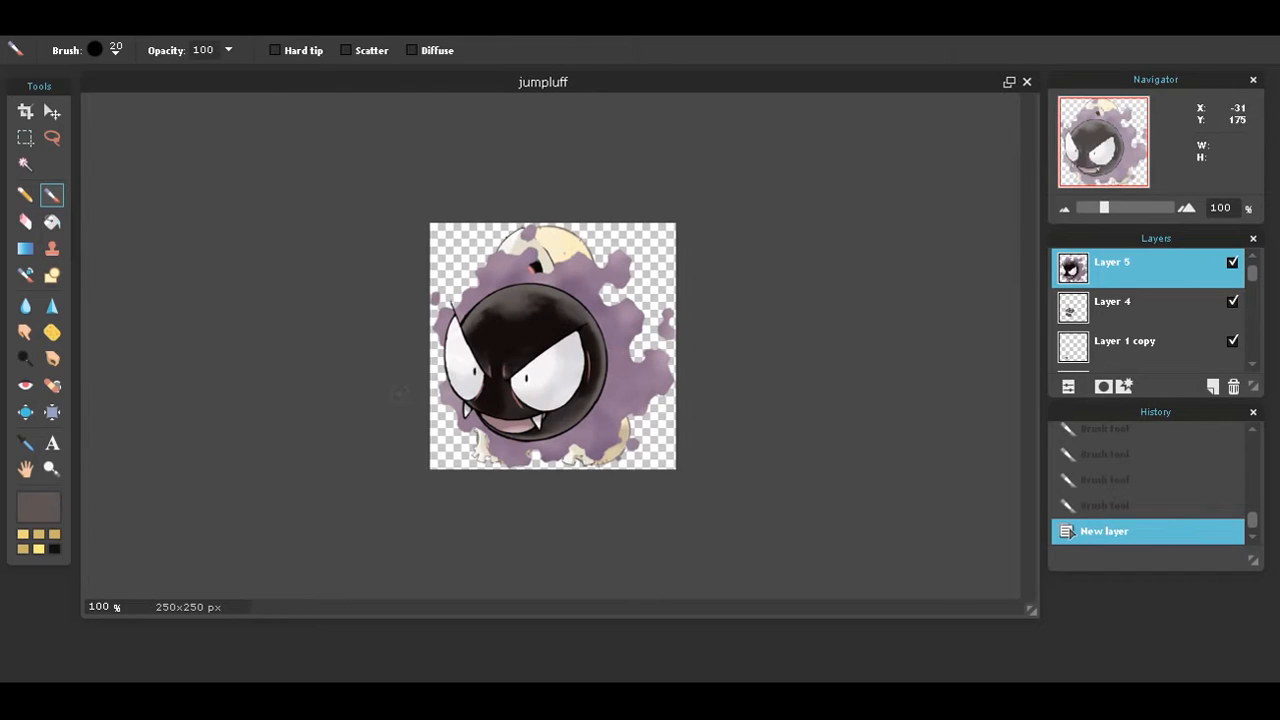
left_click(97, 52)
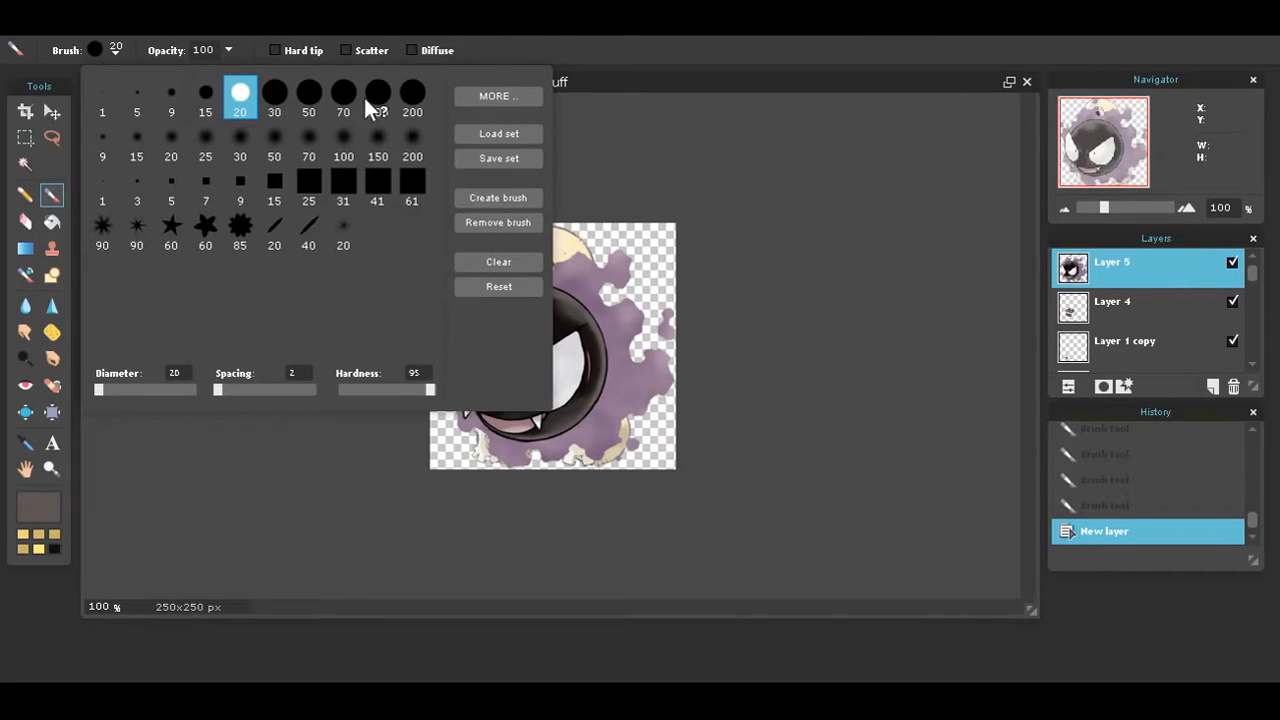
left_click(372, 95)
left_click(410, 95)
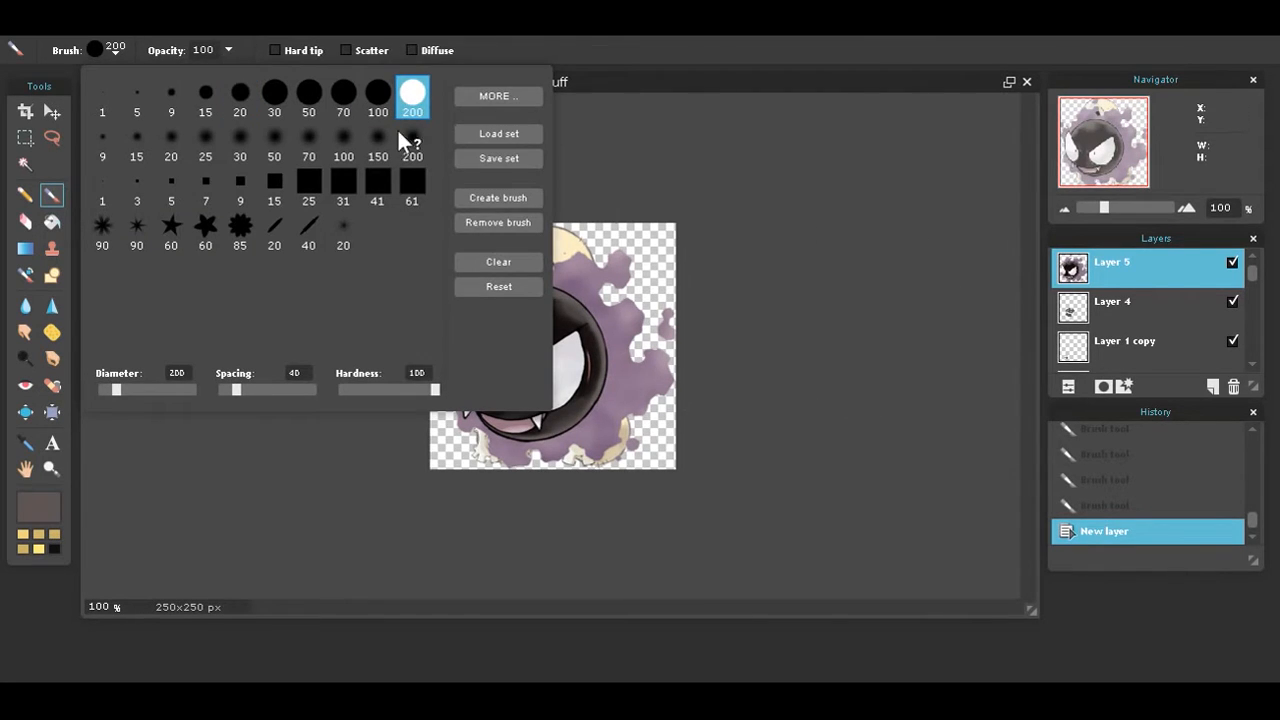
left_click(372, 95)
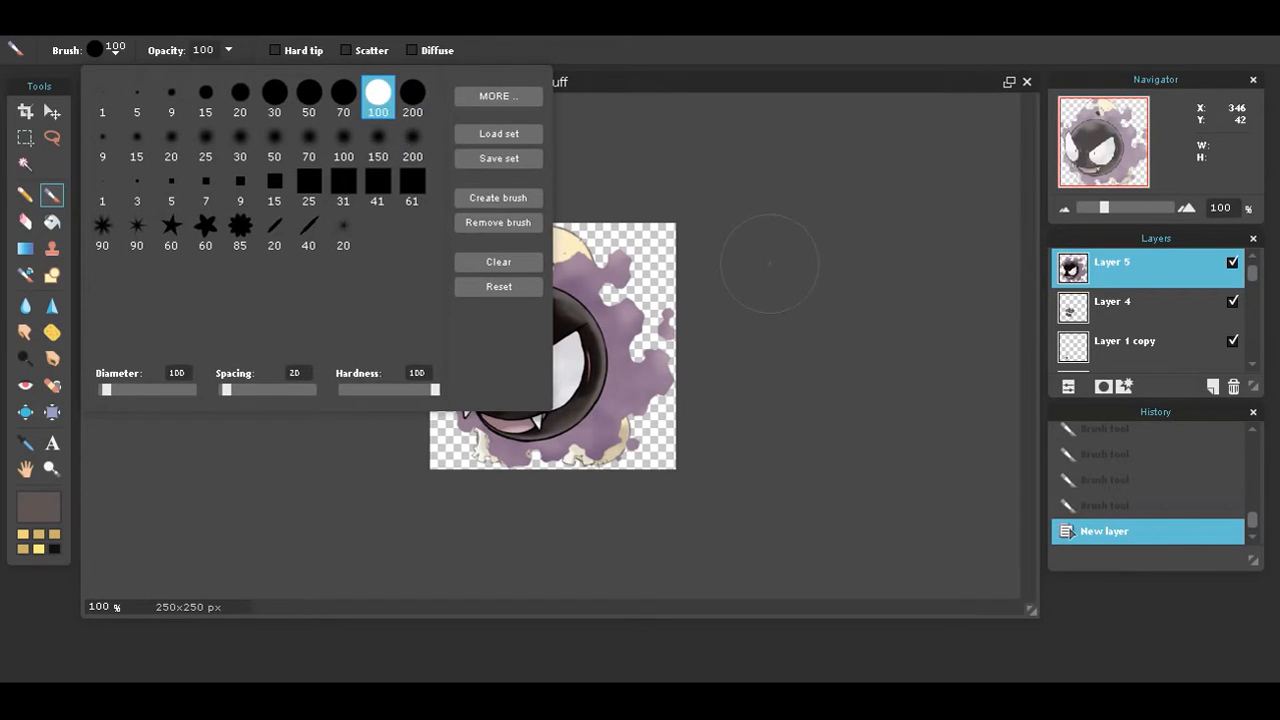
left_click(508, 380)
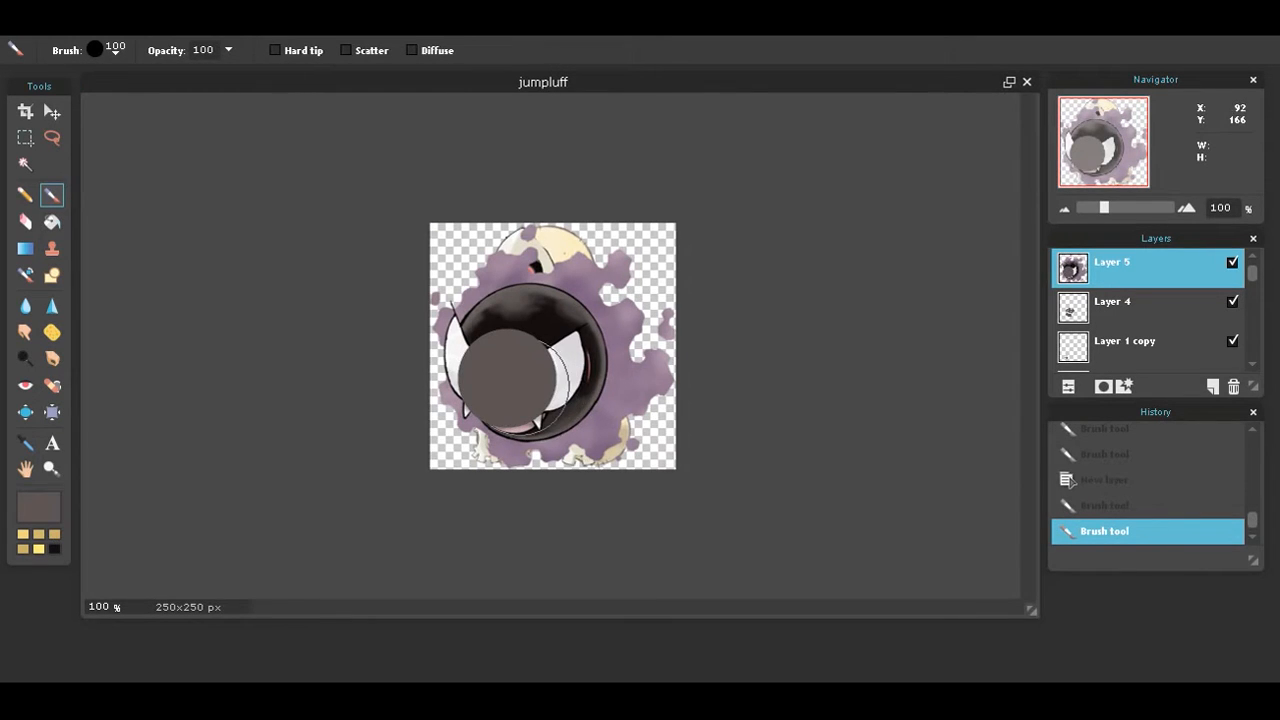
key("ctrl+z")
Erase Gastly's black head and face with the 70 px eraser, keeping its surrounding purple gas.
key("e")
mouse_move(479, 356)
left_mouse_down()
mouse_move(536, 404)
mouse_move(515, 410)
mouse_move(575, 380)
mouse_move(585, 360)
mouse_move(572, 377)
mouse_move(600, 372)
mouse_move(560, 318)
mouse_move(532, 330)
mouse_move(512, 318)
mouse_move(485, 375)
mouse_move(517, 411)
mouse_move(491, 402)
mouse_move(477, 341)
mouse_move(464, 350)
mouse_move(471, 323)
mouse_move(528, 409)
mouse_move(559, 398)
mouse_move(472, 418)
mouse_move(513, 404)
mouse_move(563, 343)
mouse_move(533, 319)
left_mouse_up()
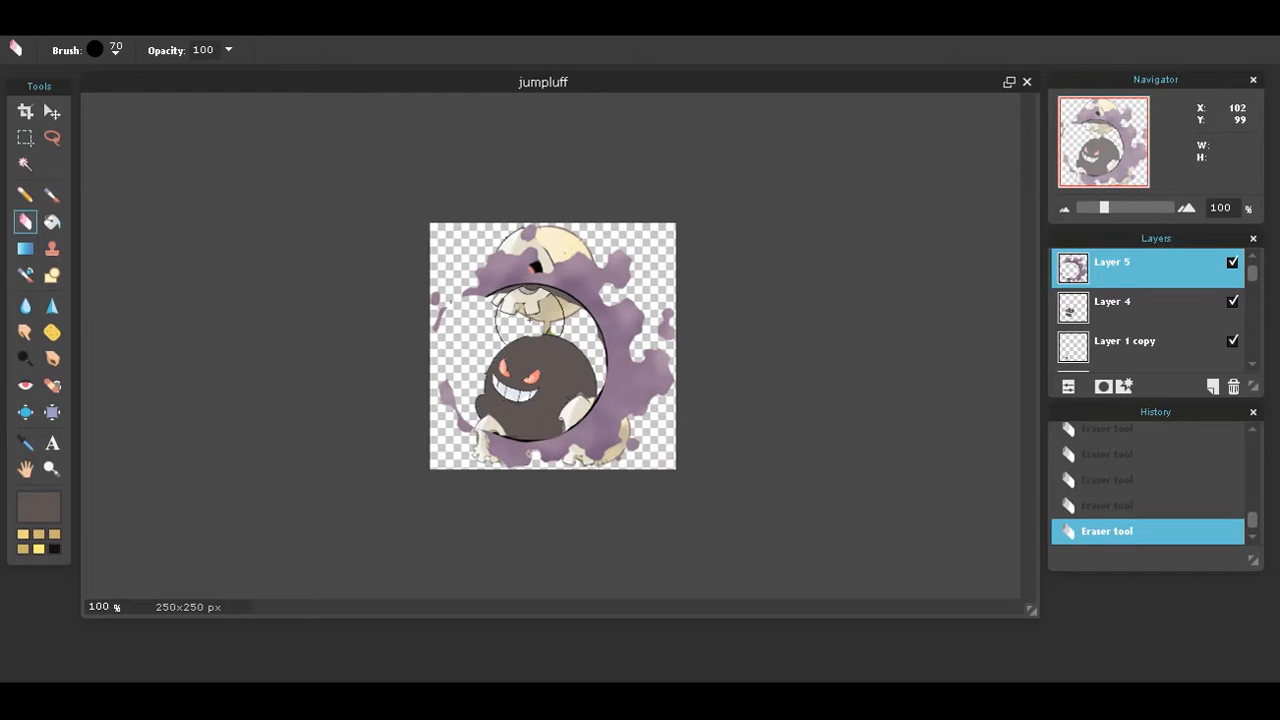
Free transform the purple gas to a smaller size, place it around the Jumpluff's body and apply the change.
left_click(62, 20)
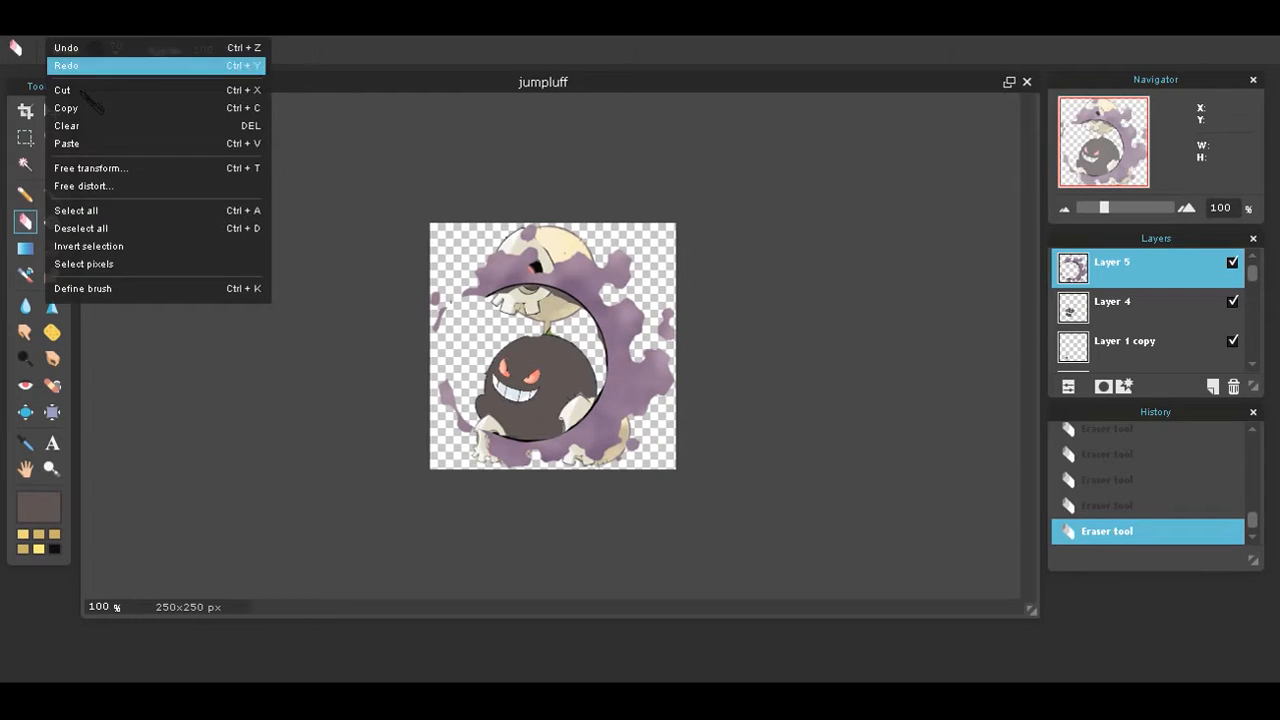
left_click(95, 168)
left_click_drag(432, 222, 481, 268)
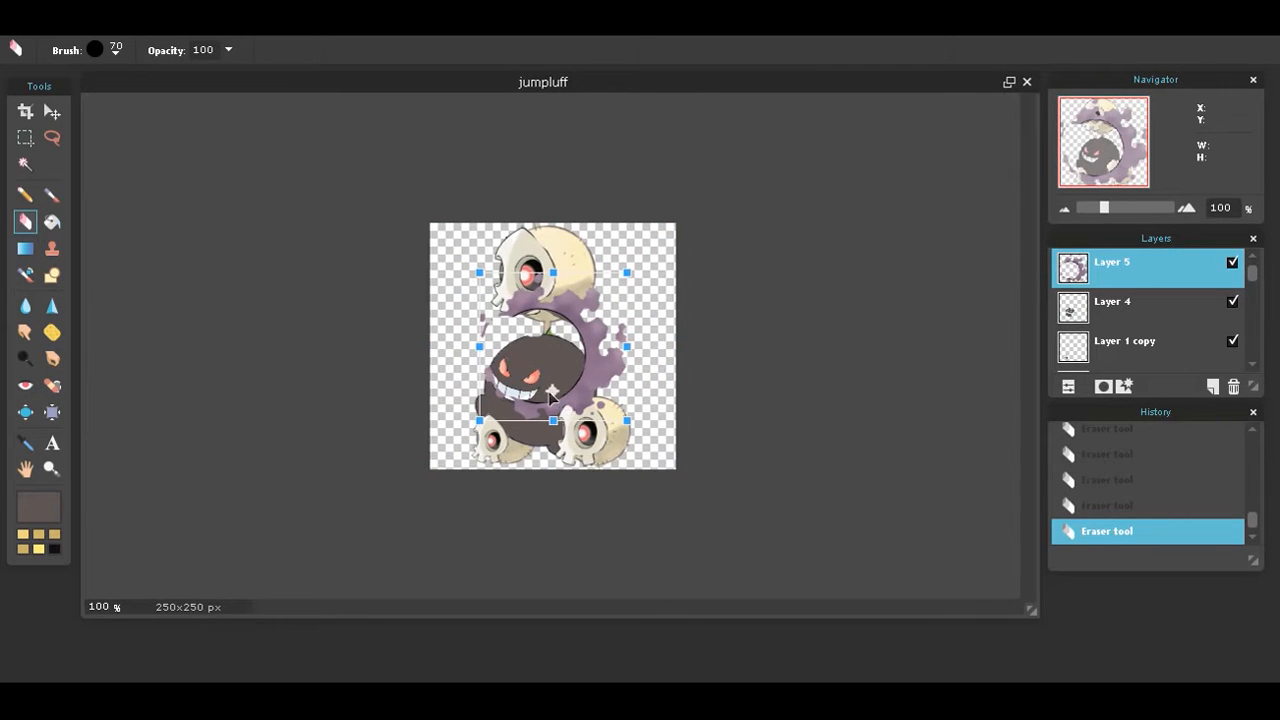
left_click_drag(582, 397, 630, 458)
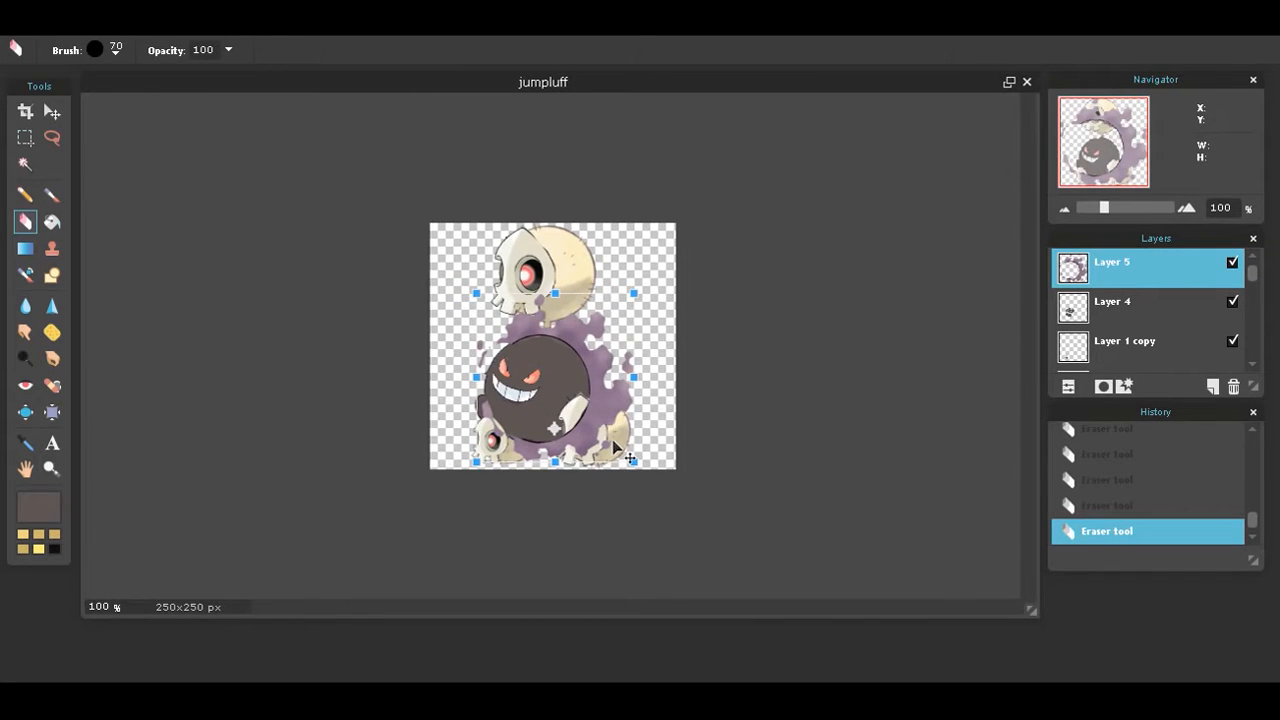
left_click(705, 505)
left_click(572, 390)
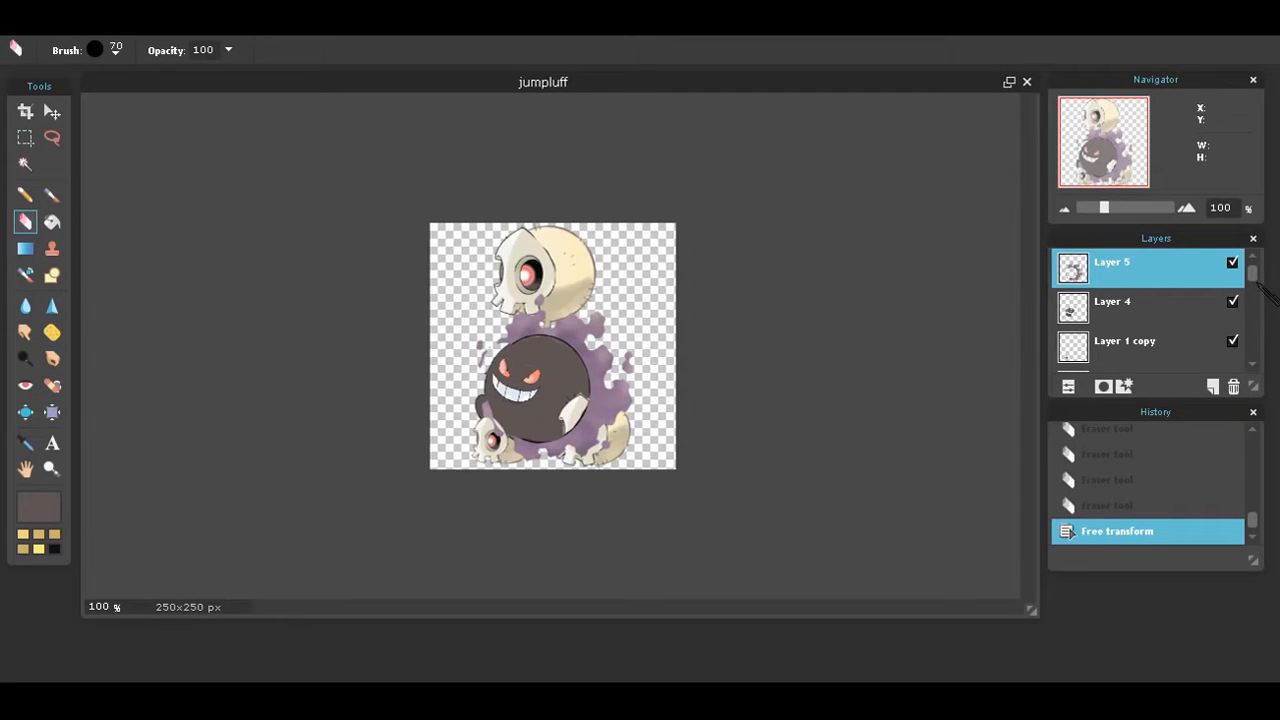
Reorder the layers so the purple gas layer lies at the very bottom, beneath the Jumpluff and the skulls.
left_click_drag(1172, 285, 1183, 347)
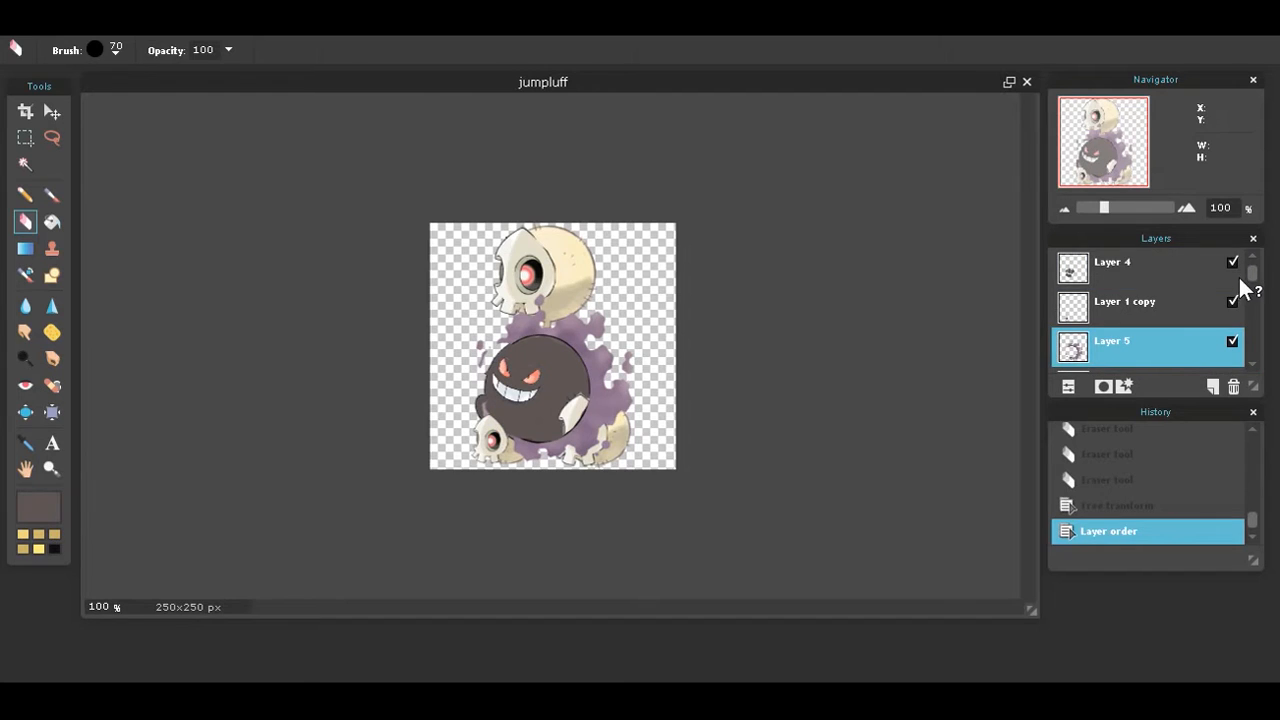
left_click_drag(1256, 288, 1262, 343)
left_click_drag(1185, 258, 1203, 368)
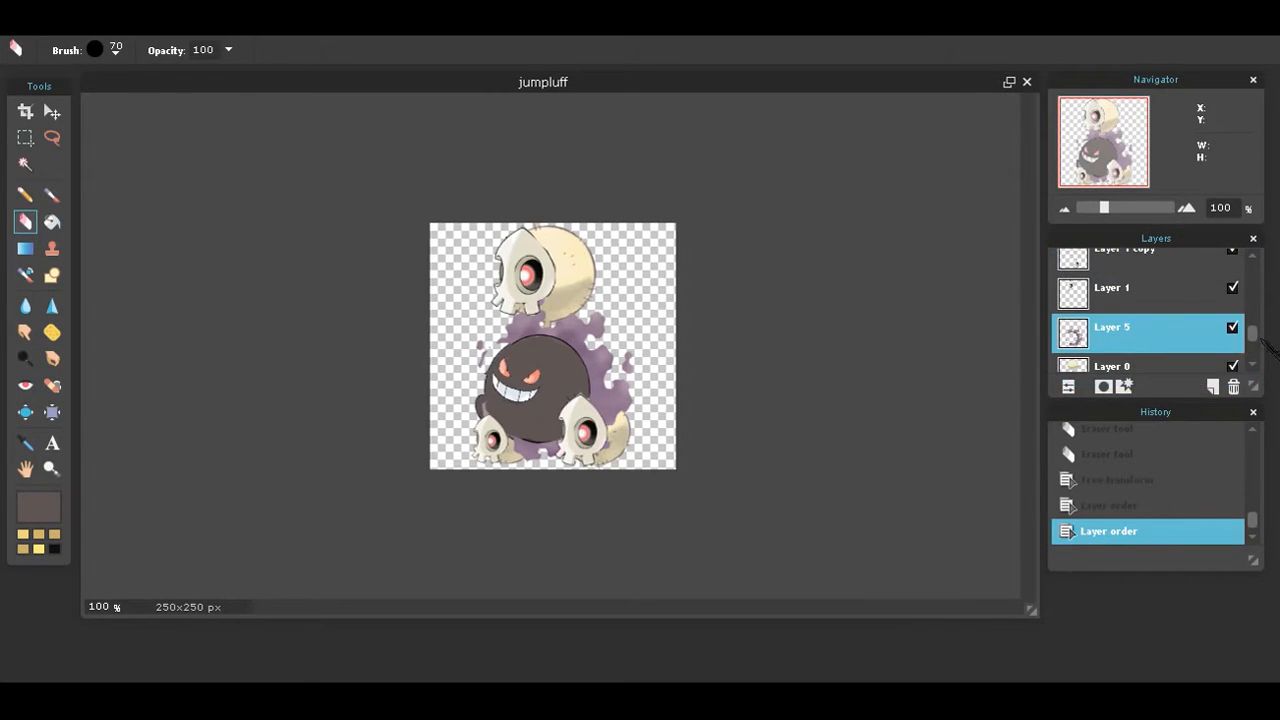
scroll(1256, 340, "down", 1)
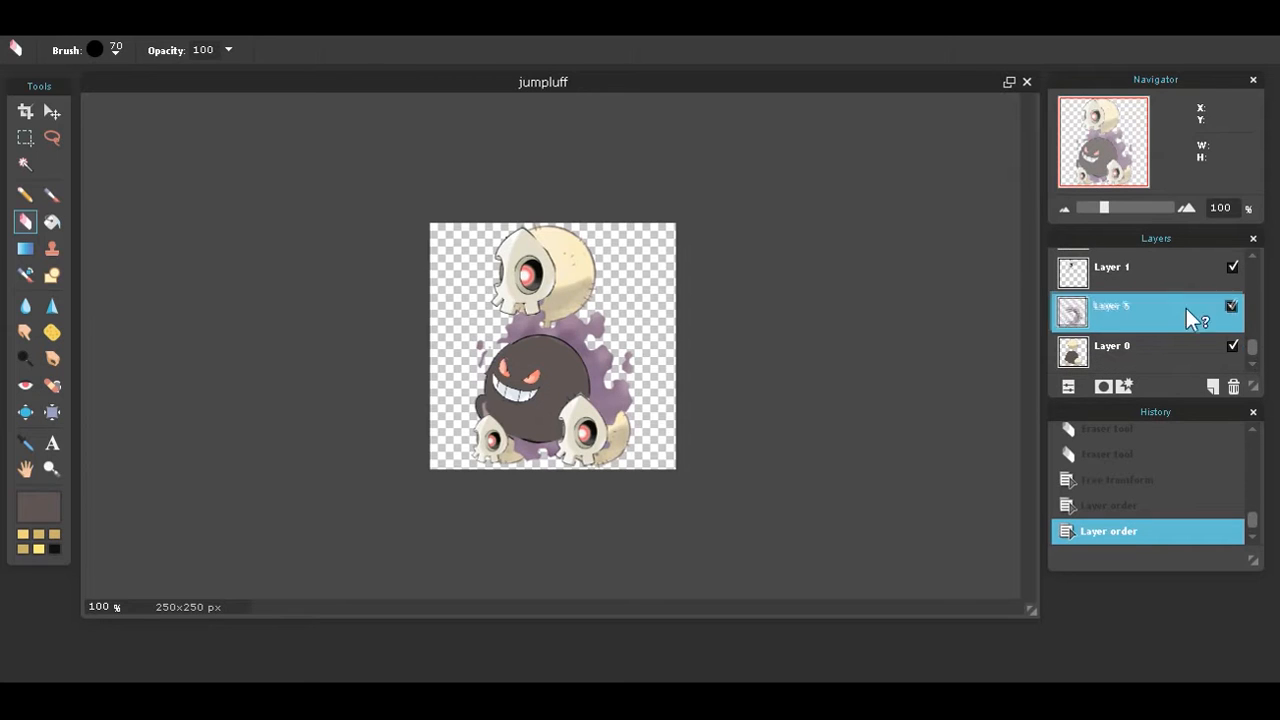
left_click_drag(1189, 350, 1165, 292)
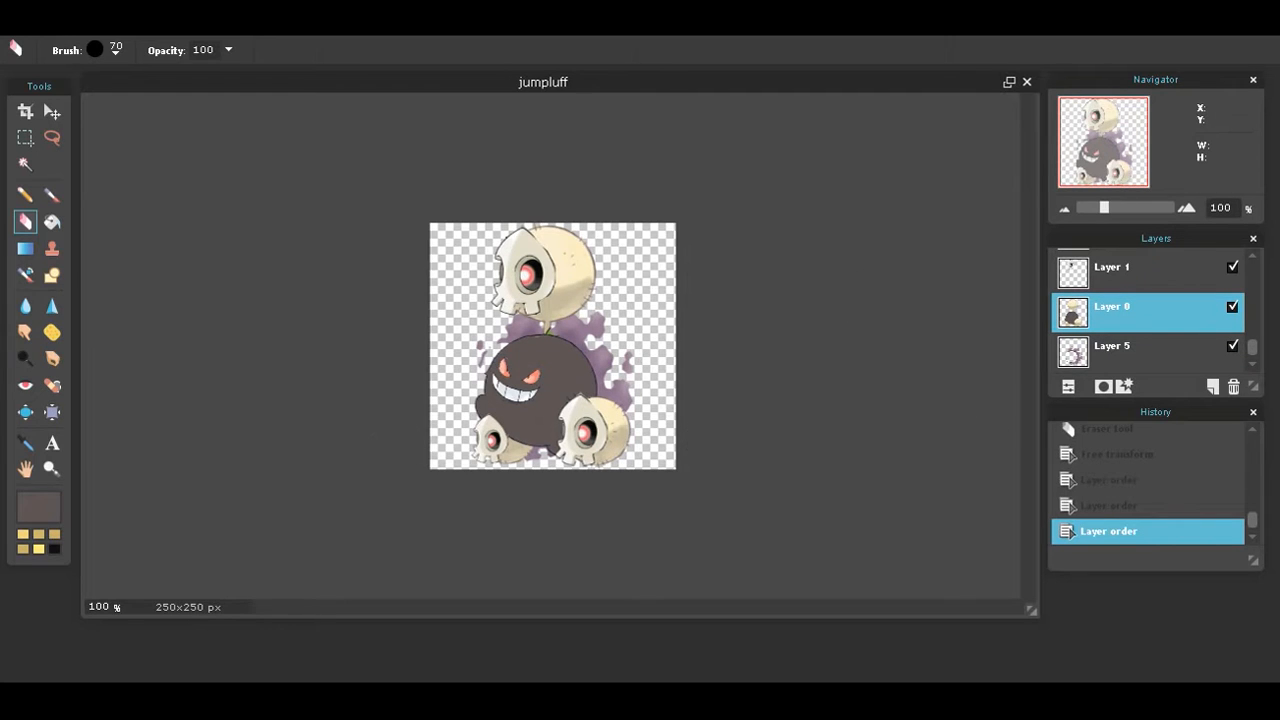
Erase the small arm stub on the left side of the Jumpluff's dark body.
left_click_drag(446, 419, 455, 398)
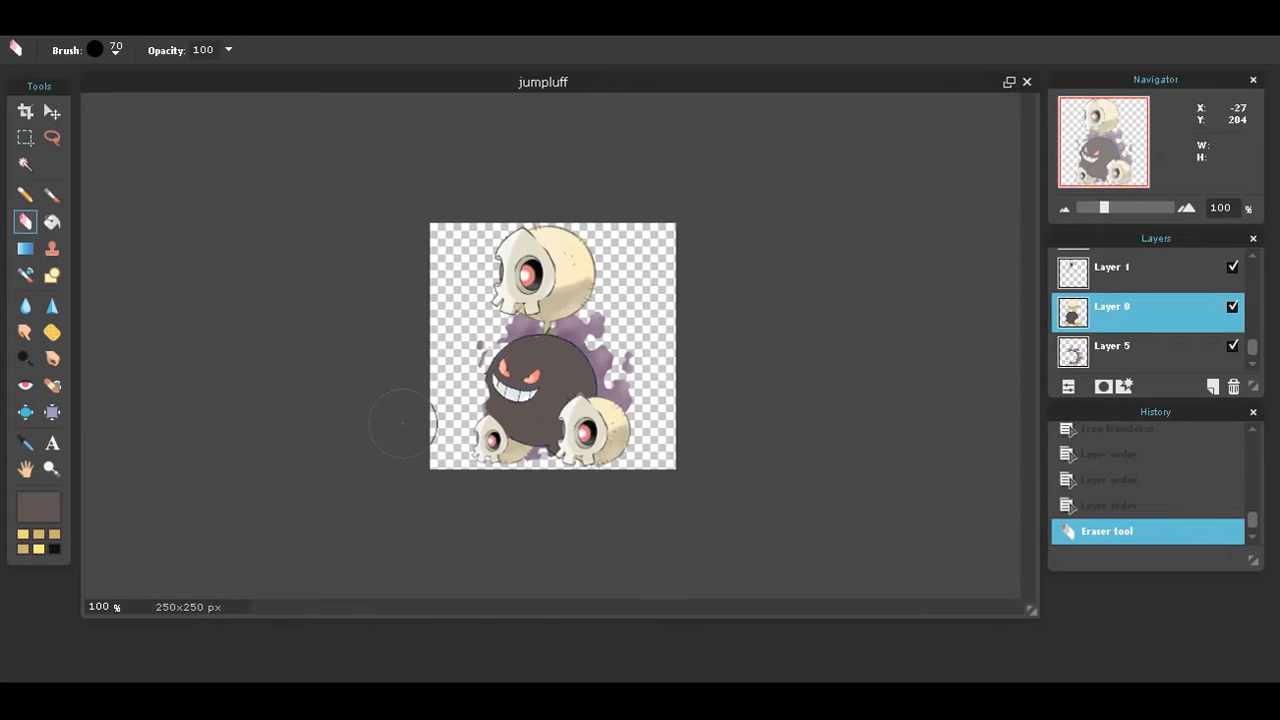
Undo the last erase and remove the arm stub on the left of the Jumpluff's dark body with a 20 px eraser.
key("ctrl+z")
left_click(96, 51)
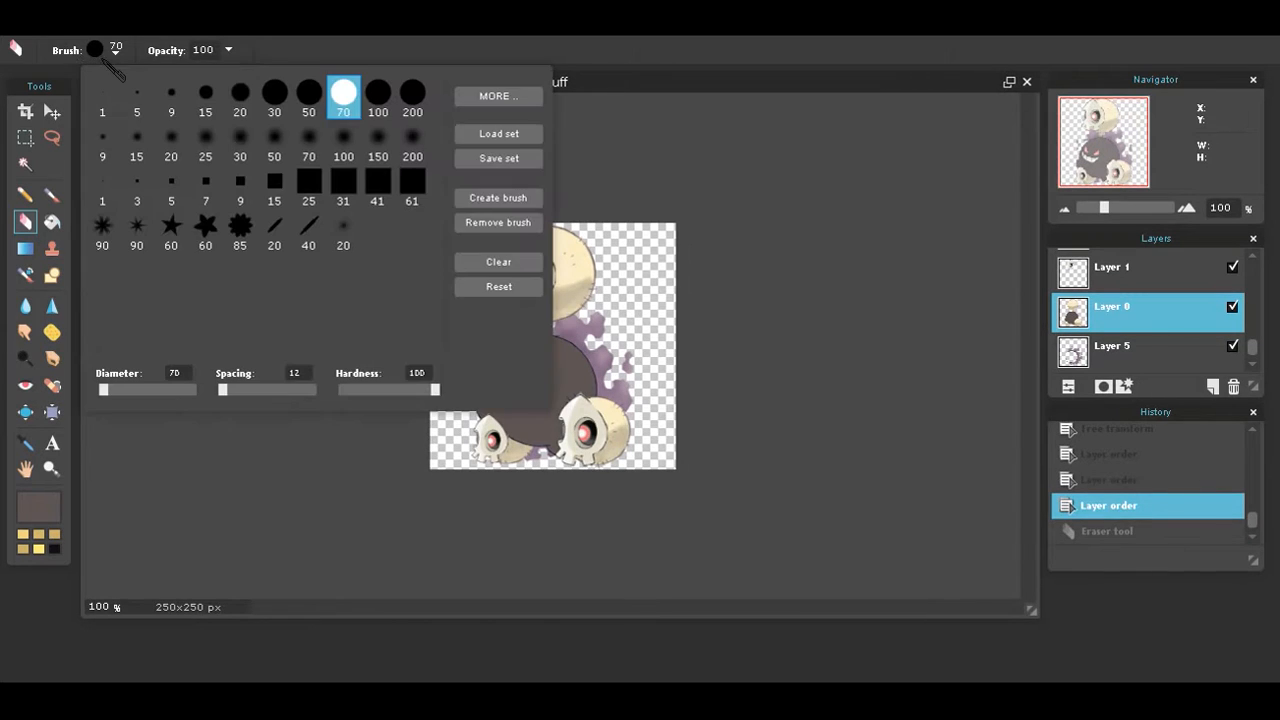
left_click(245, 100)
left_click(527, 362)
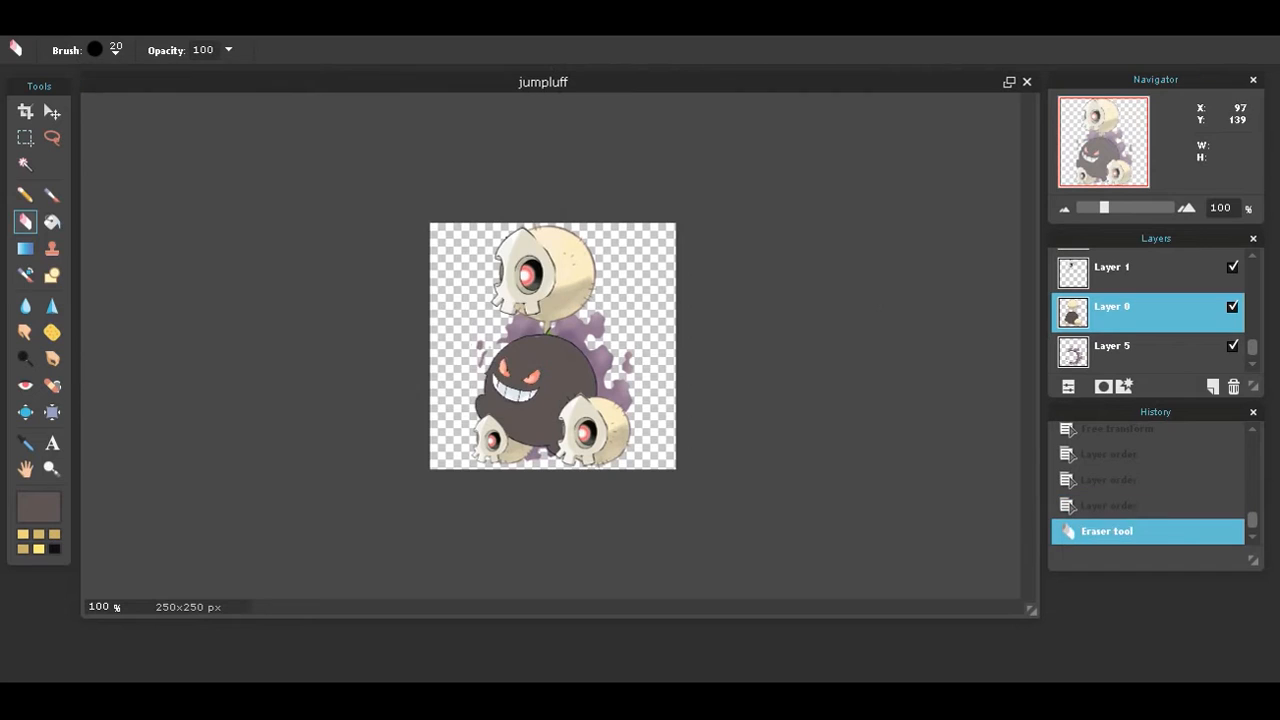
left_click(478, 408)
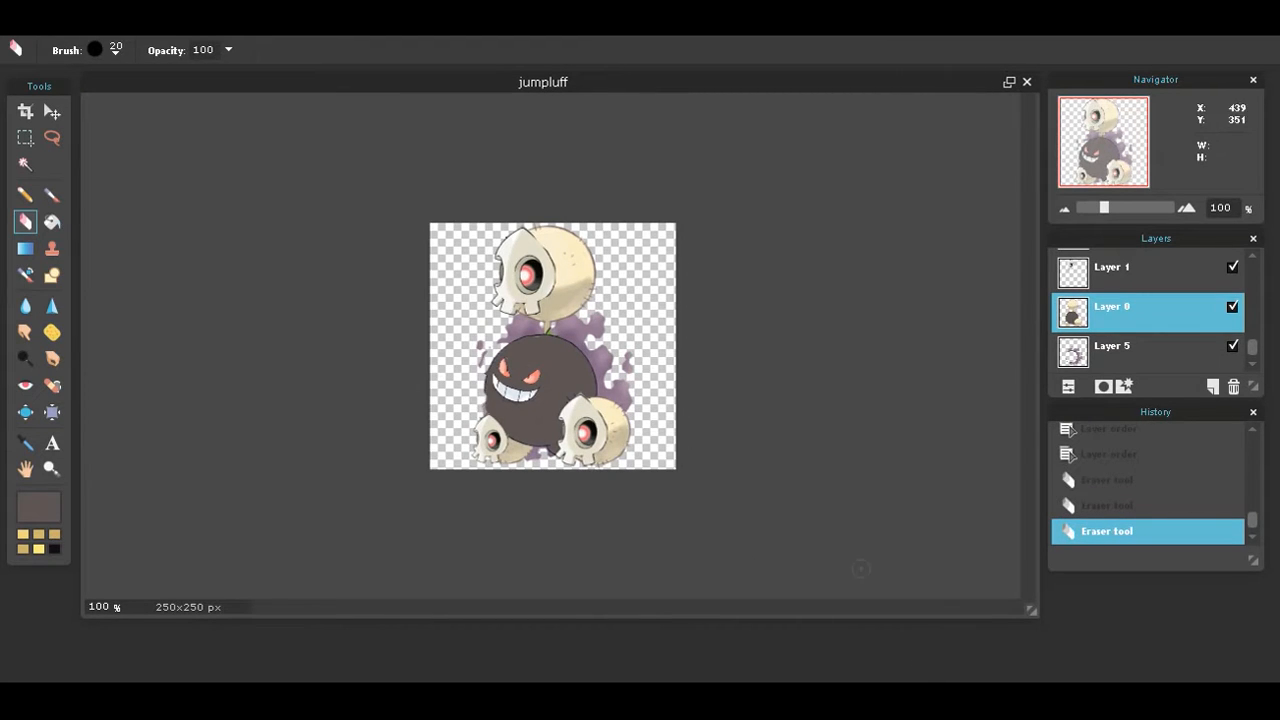
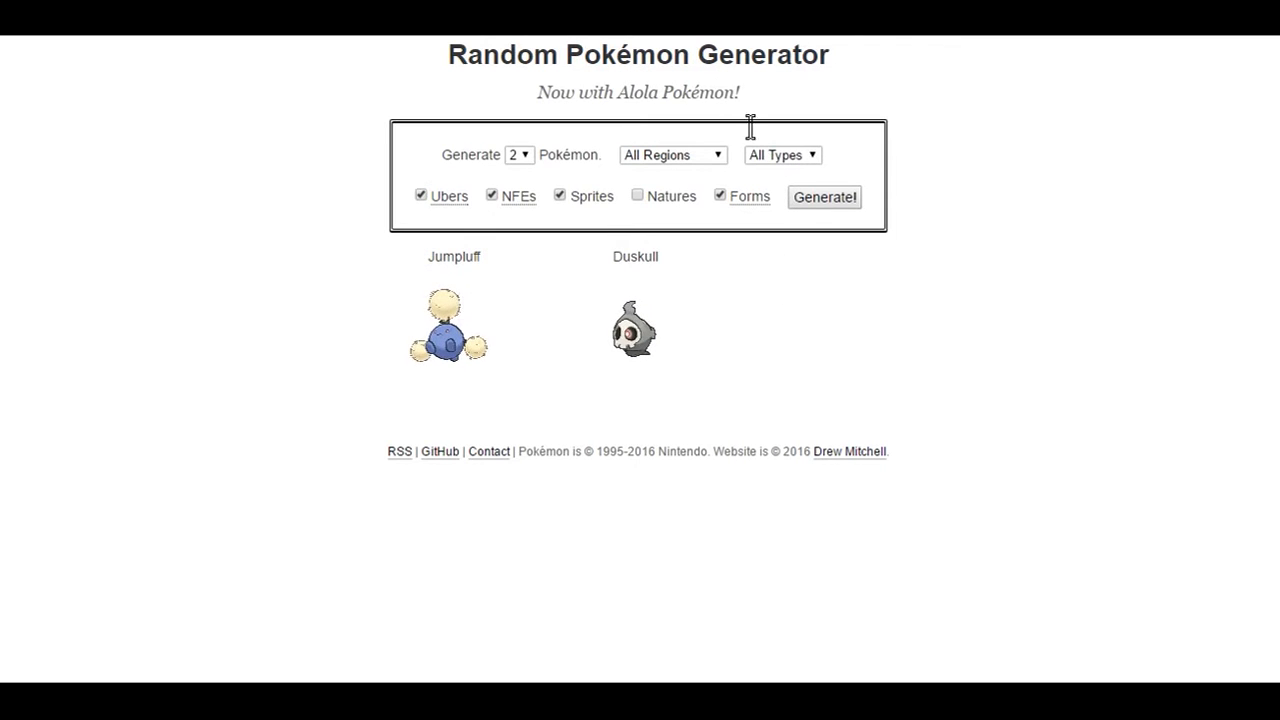
Switch to the Random Pokémon Generator and generate a new pair of Pokémon.
left_click(796, 198)
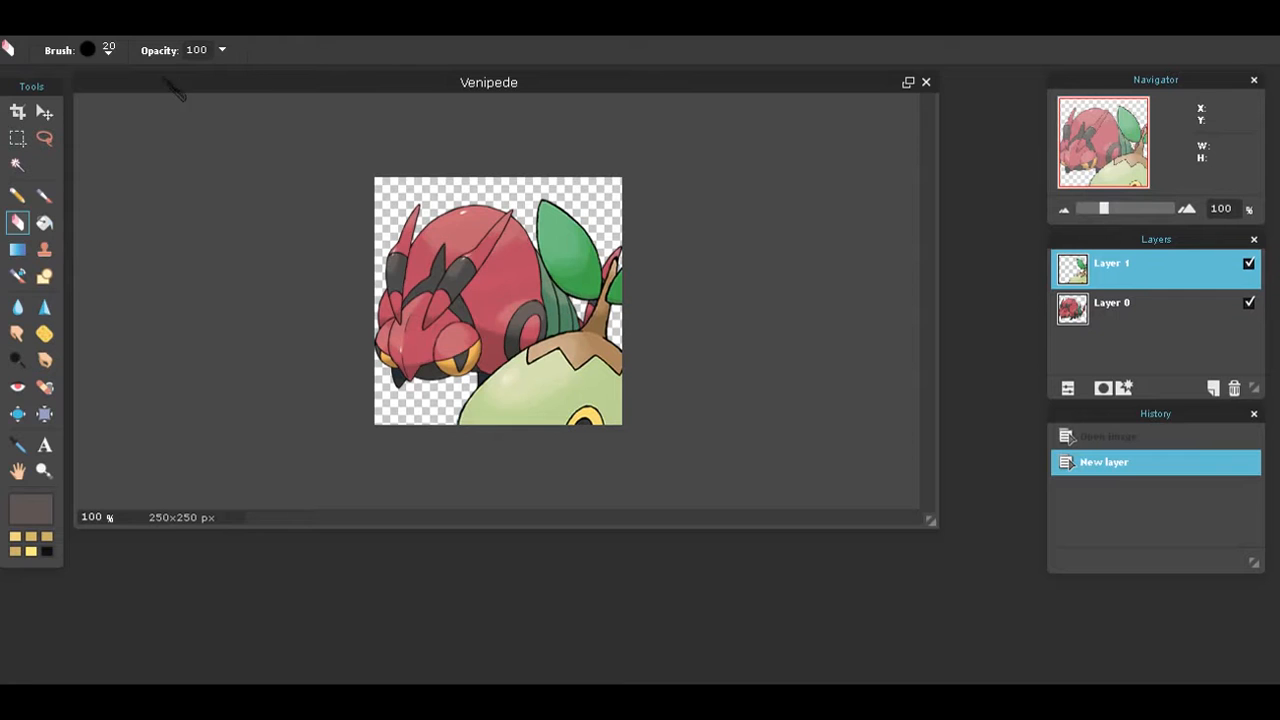
Free transform the Turtwig layer to a smaller size, place its head over Venipede's face and apply the change.
left_click(50, 28)
left_click(111, 171)
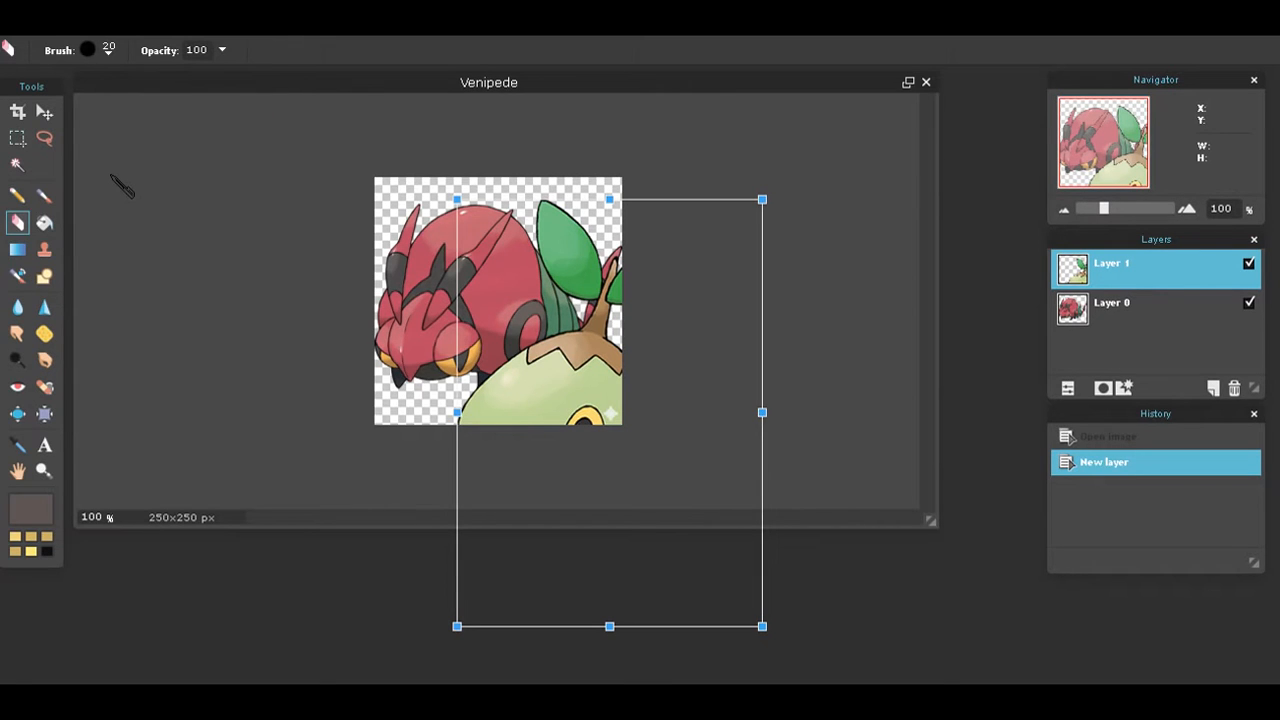
left_click_drag(457, 200, 506, 268)
left_click_drag(567, 366, 458, 265)
mouse_move(487, 340)
left_mouse_down()
mouse_move(509, 342)
mouse_move(487, 343)
mouse_move(489, 356)
left_mouse_up()
left_click(816, 379)
left_click(561, 390)
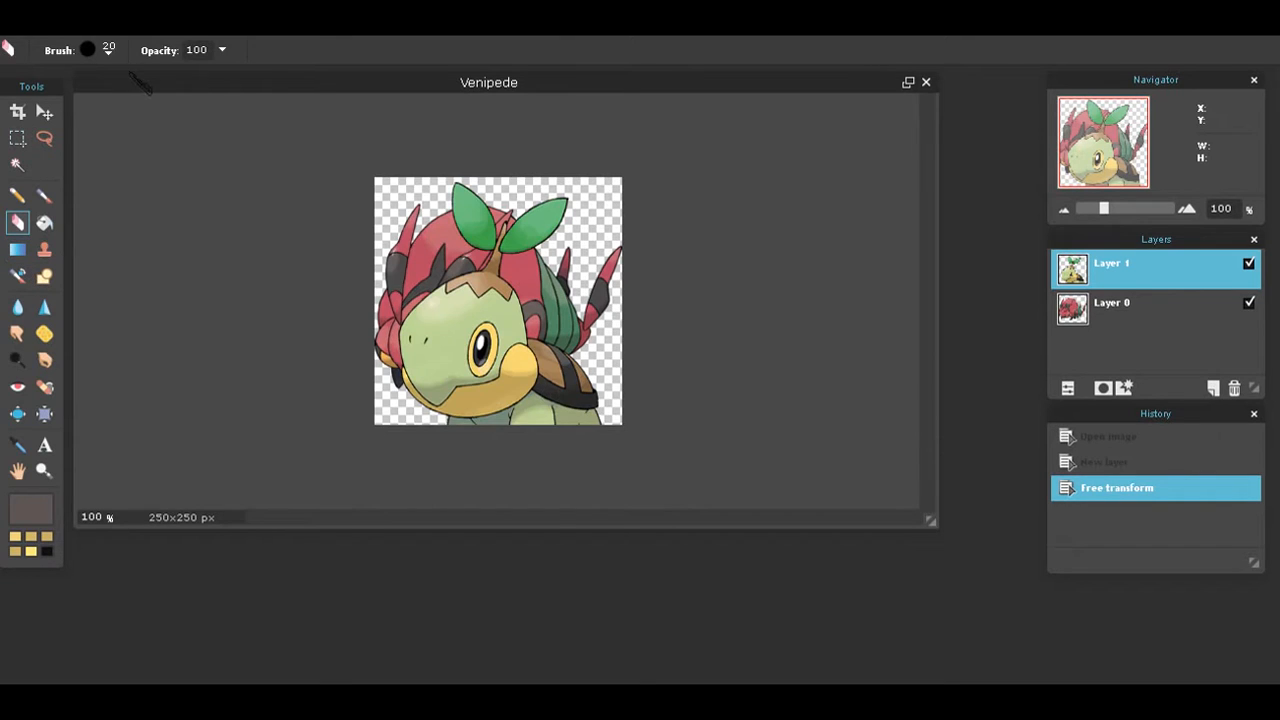
Erase Turtwig's shell, body and legs with the 70 px eraser, keeping only its head and leaves.
left_click(108, 48)
left_click(338, 93)
left_click(475, 380)
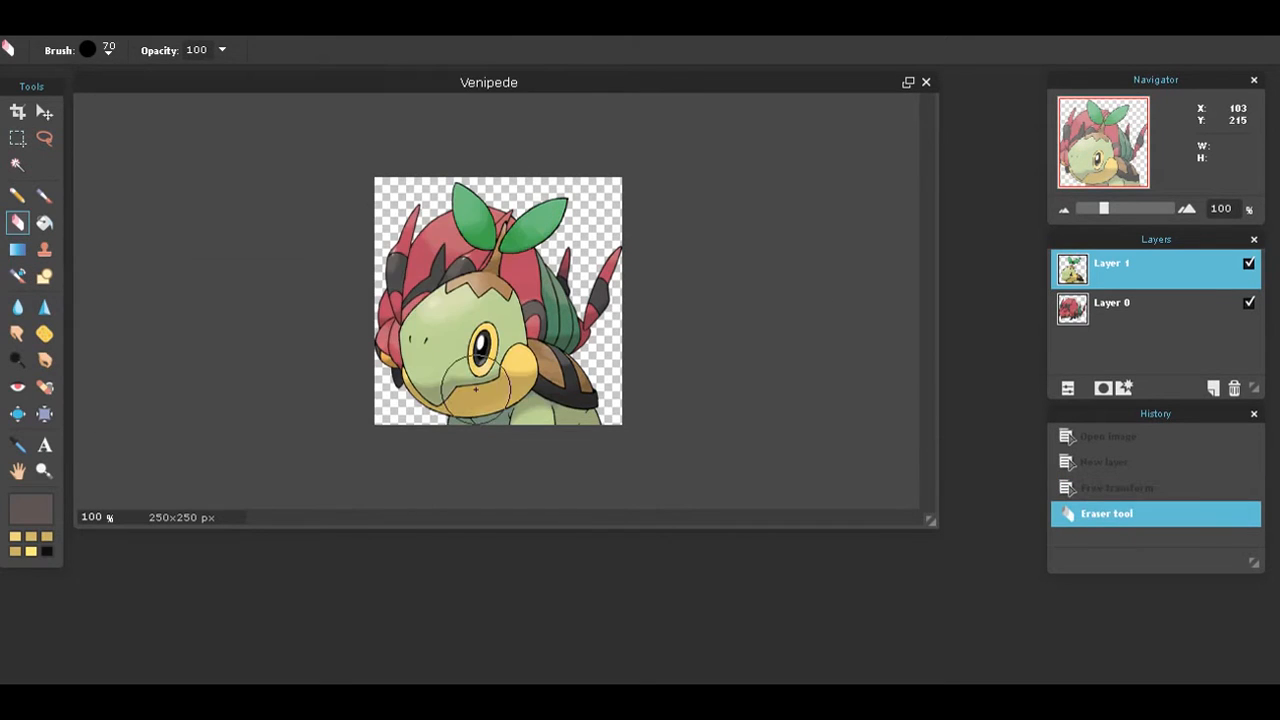
left_click(576, 400)
mouse_move(578, 384)
left_mouse_down()
mouse_move(552, 352)
mouse_move(576, 345)
mouse_move(545, 356)
mouse_move(582, 383)
mouse_move(565, 393)
left_mouse_up()
left_click(574, 372)
left_click_drag(522, 445, 458, 456)
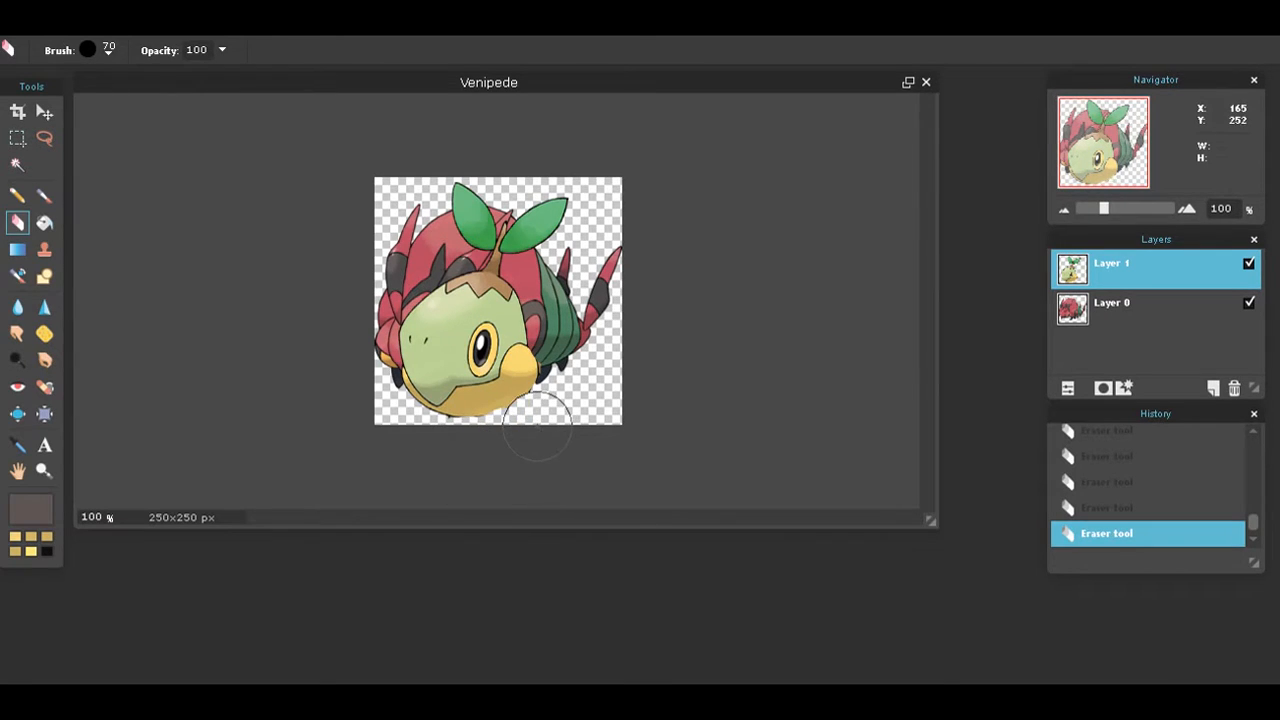
Free transform the Turtwig head to a smaller size, fit it over Venipede's head and apply the change.
left_click(50, 28)
left_click(89, 173)
left_click_drag(453, 232, 415, 206)
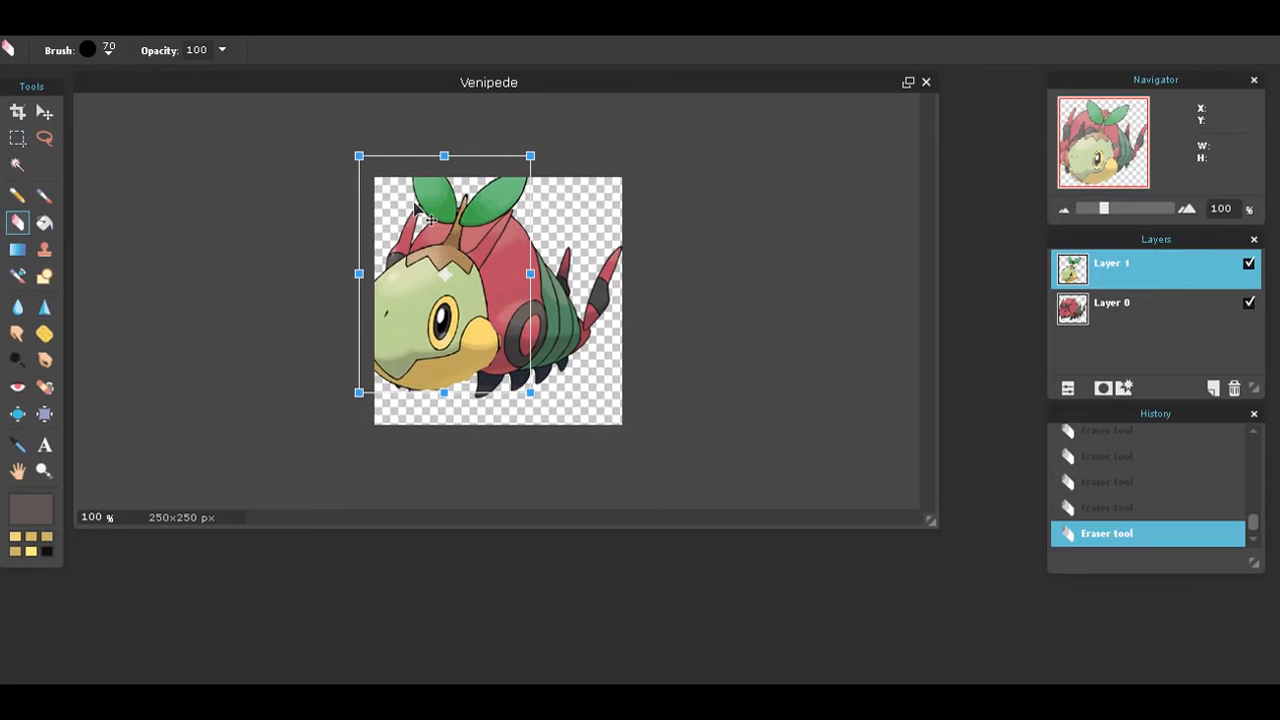
left_click_drag(359, 155, 377, 181)
mouse_move(445, 314)
left_mouse_down()
mouse_move(446, 347)
mouse_move(440, 336)
left_mouse_up()
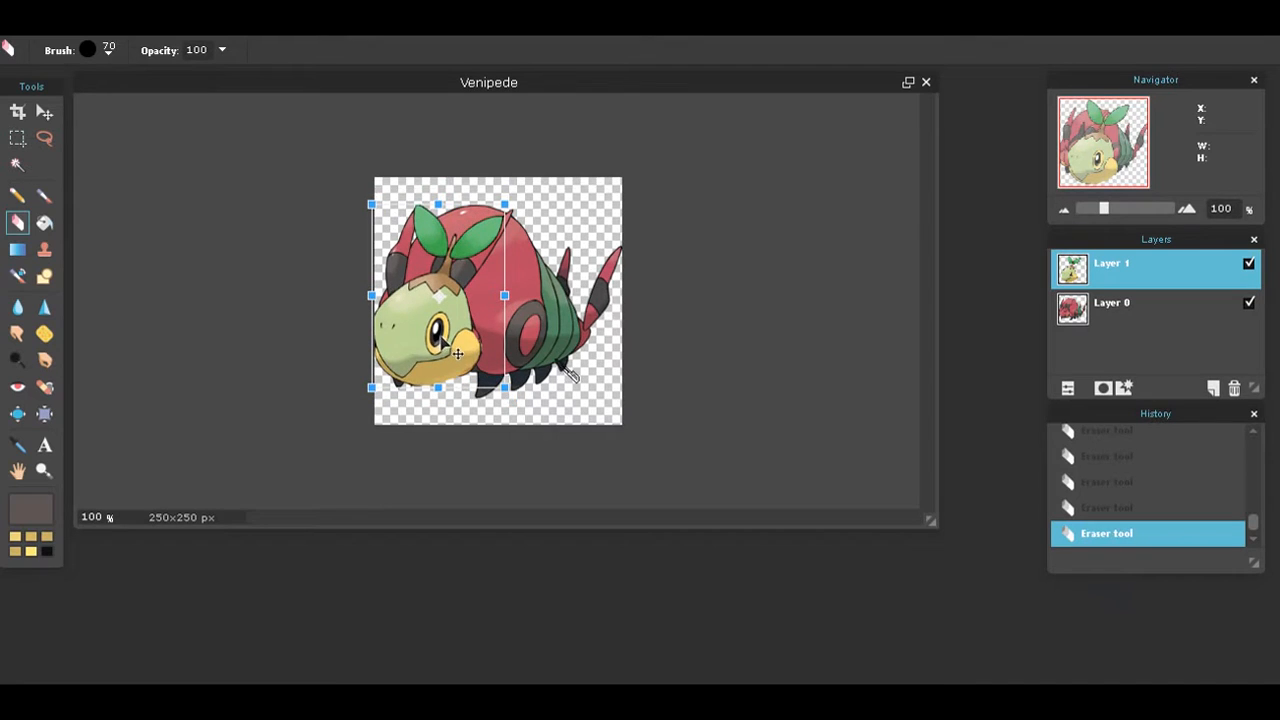
left_click(748, 404)
left_click(570, 389)
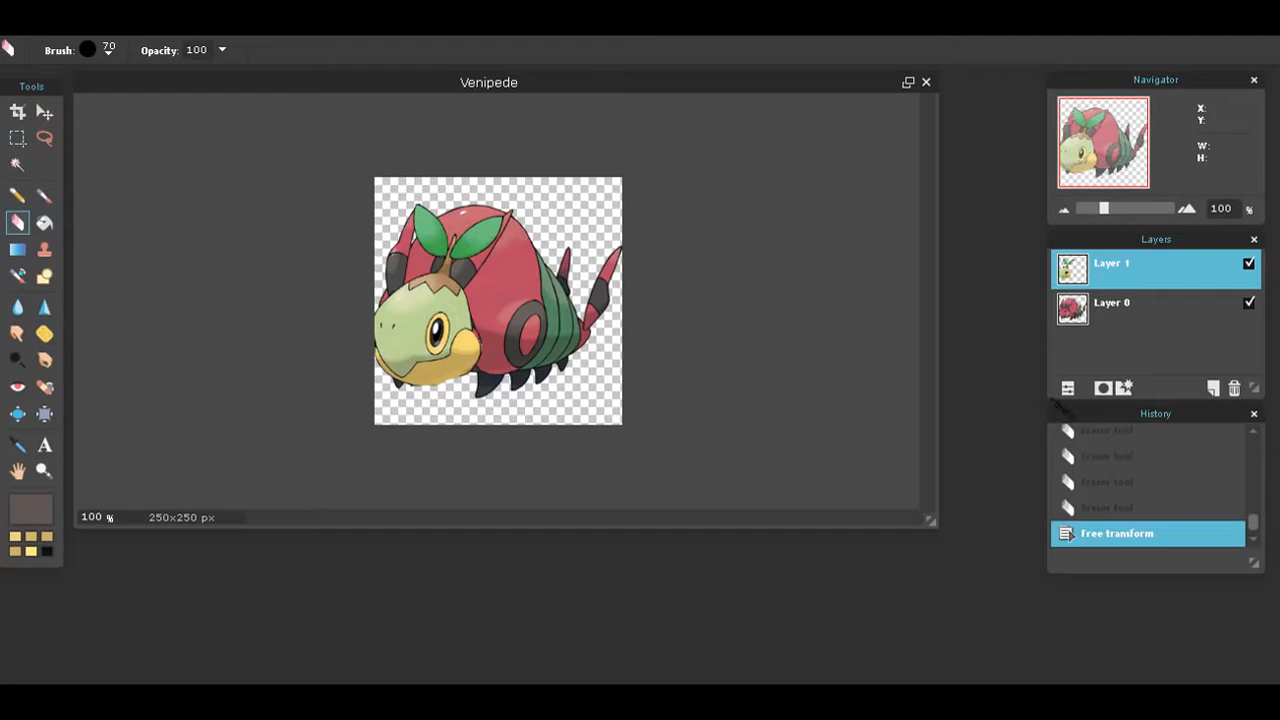
Erase the Venipede antenna tips that stick out beyond the body on Layer 0 with the 70 px eraser.
left_click(1090, 303)
mouse_move(382, 240)
left_mouse_down()
mouse_move(393, 214)
mouse_move(362, 260)
left_mouse_up()
left_click(377, 239)
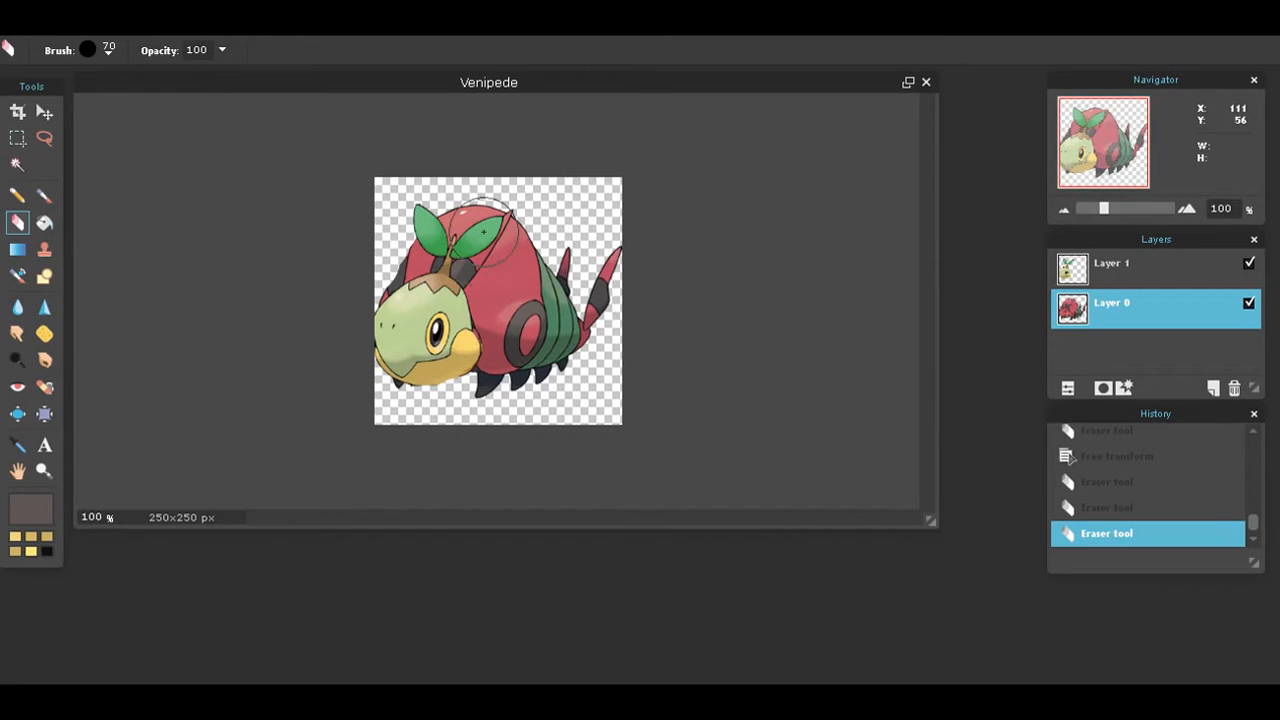
left_click(540, 190)
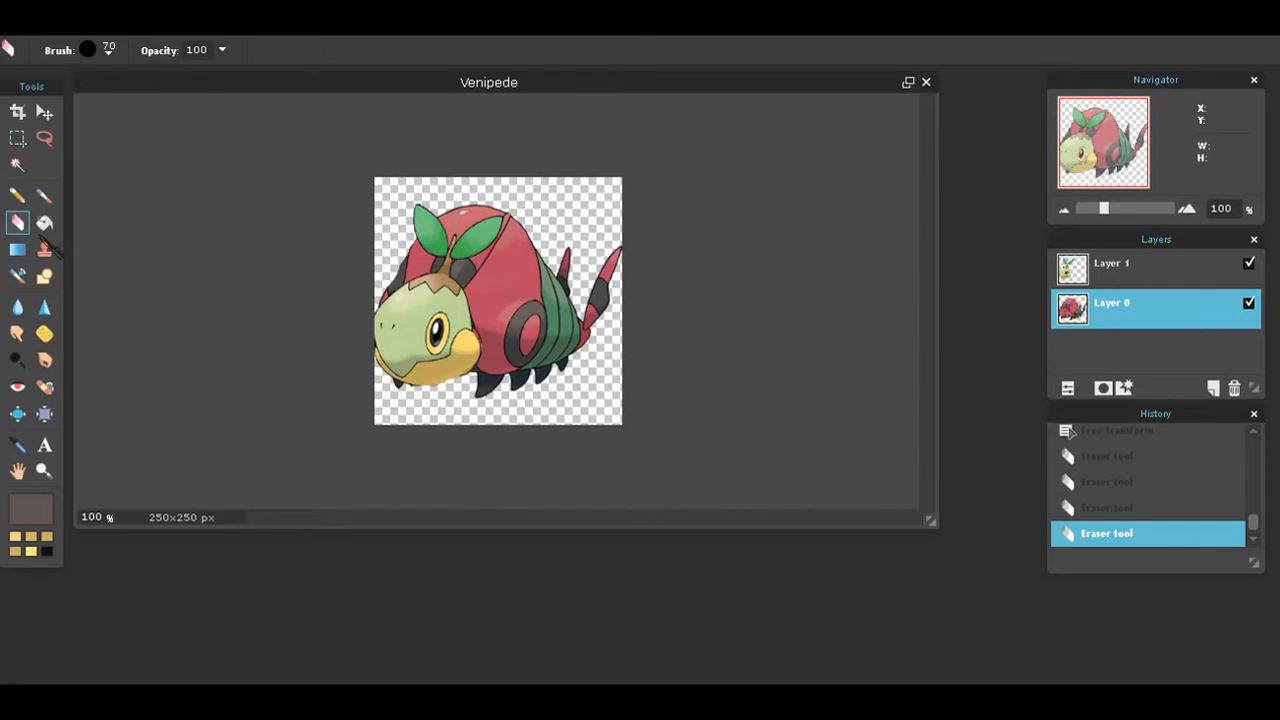
Sample the light red of Venipede's upper back and paint it beside the Turtwig leaves with a 50 px brush.
left_click(18, 445)
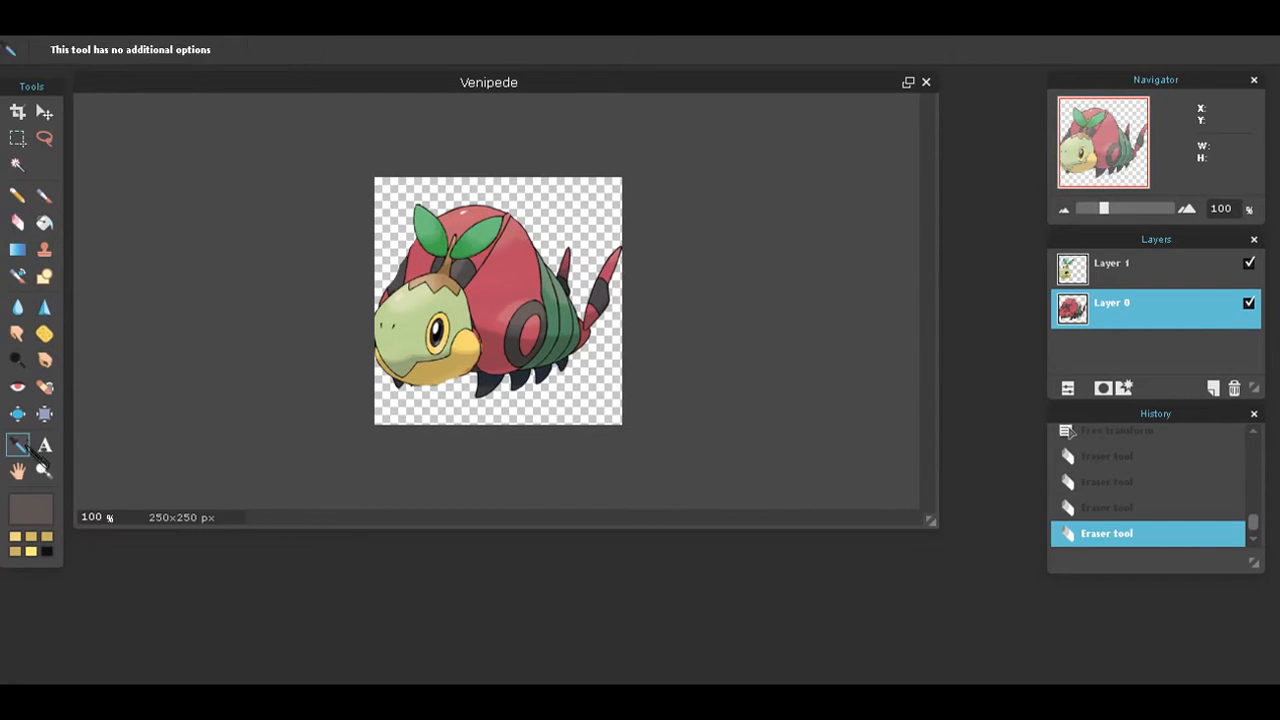
left_click(487, 207, "alt")
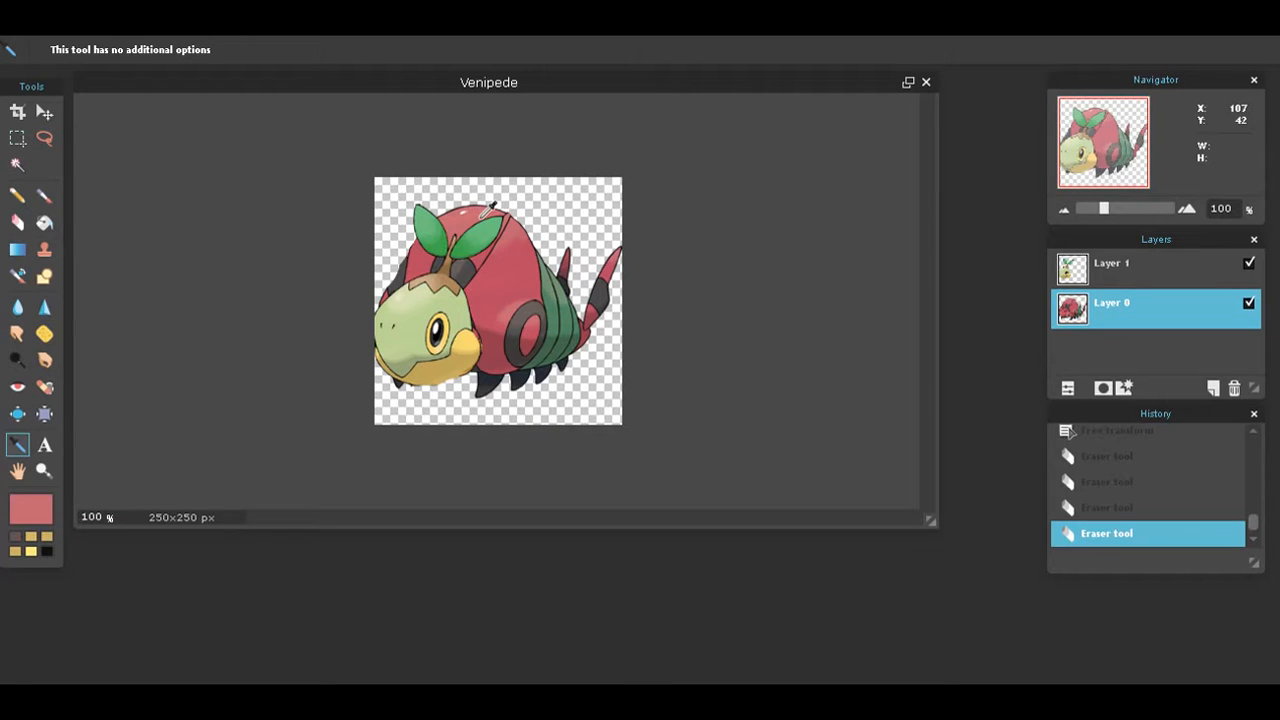
left_click(18, 222)
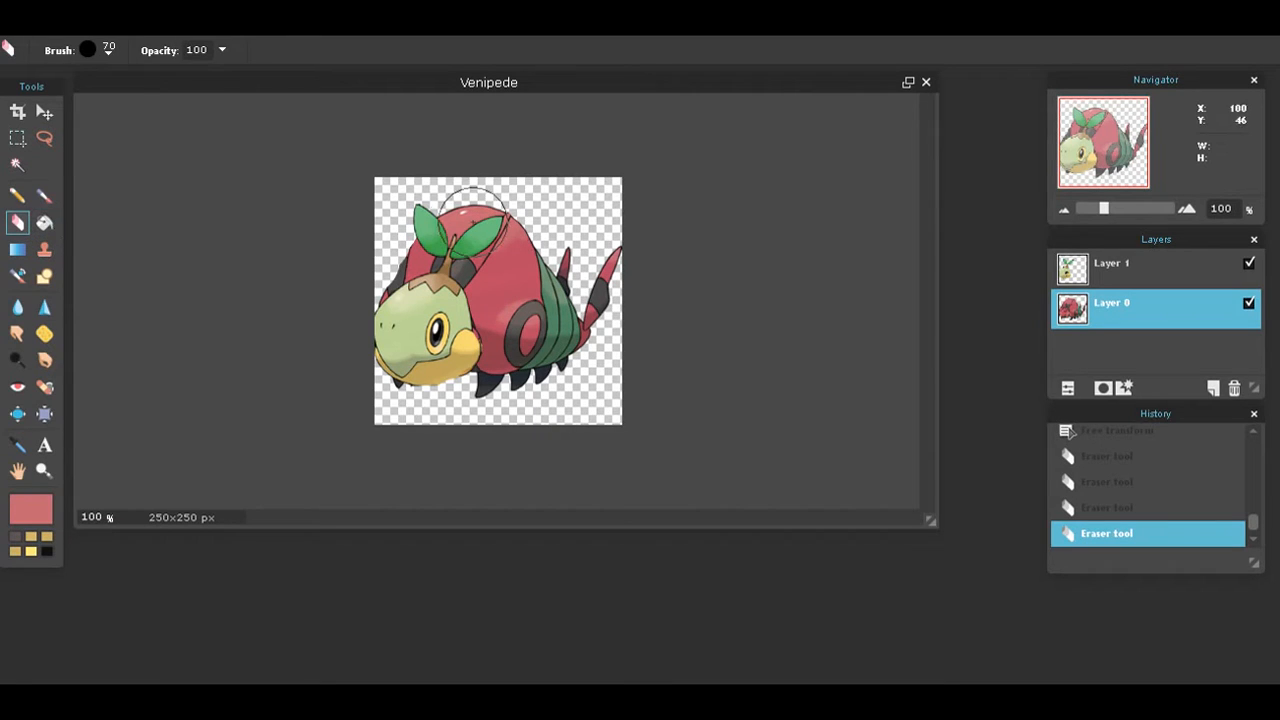
left_click(50, 196)
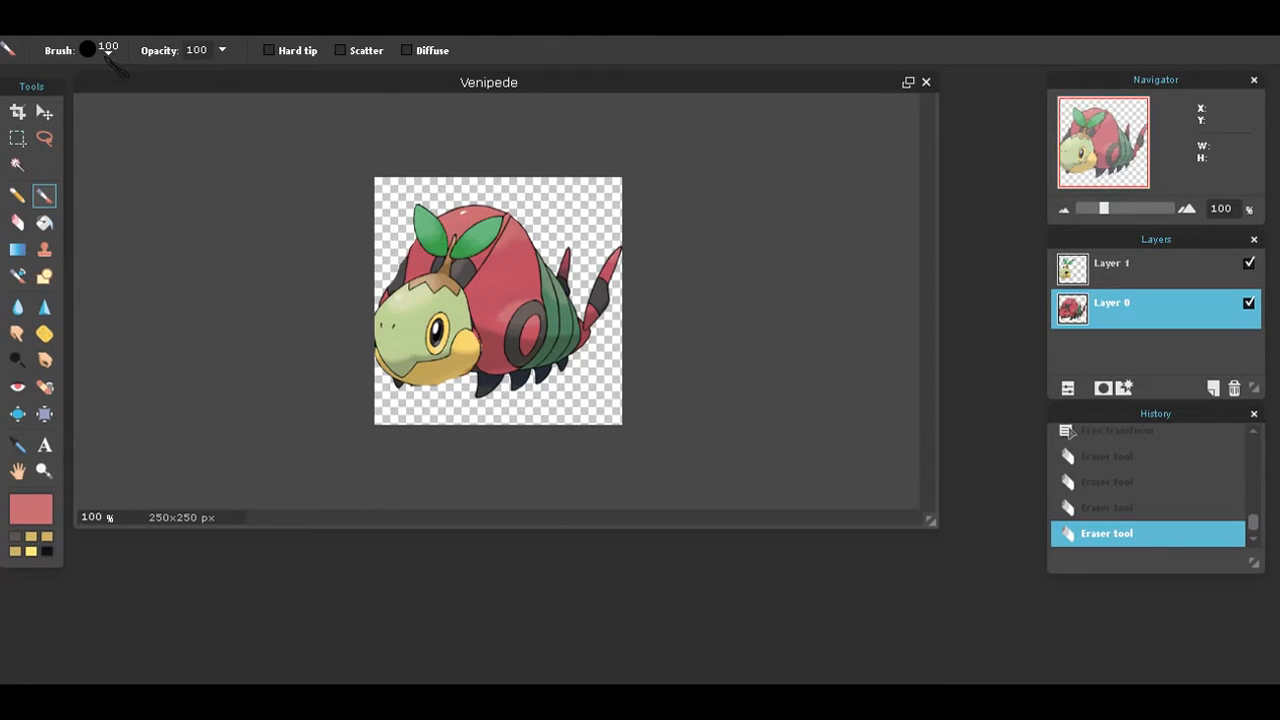
left_click(108, 50)
left_click(303, 94)
left_click(430, 222)
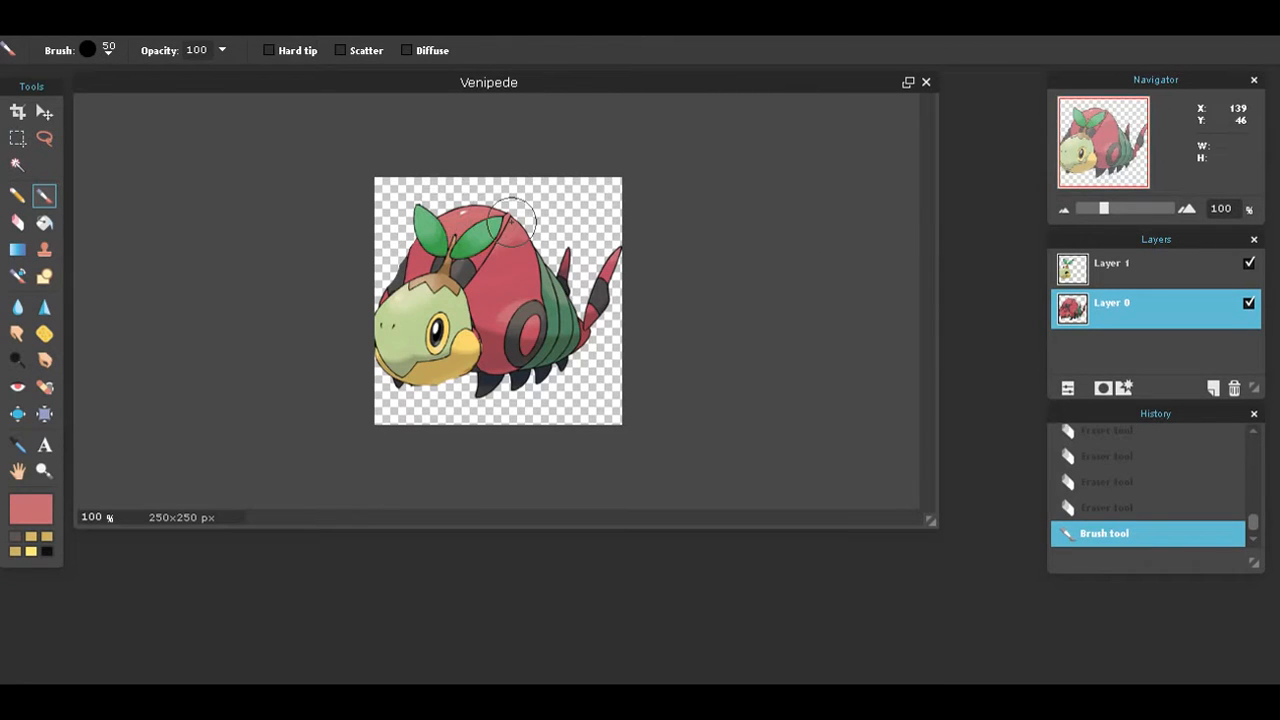
Paint over the remaining antenna parts around the leaves and stem with a 20 px brush in light red.
left_click(108, 50)
left_click(233, 94)
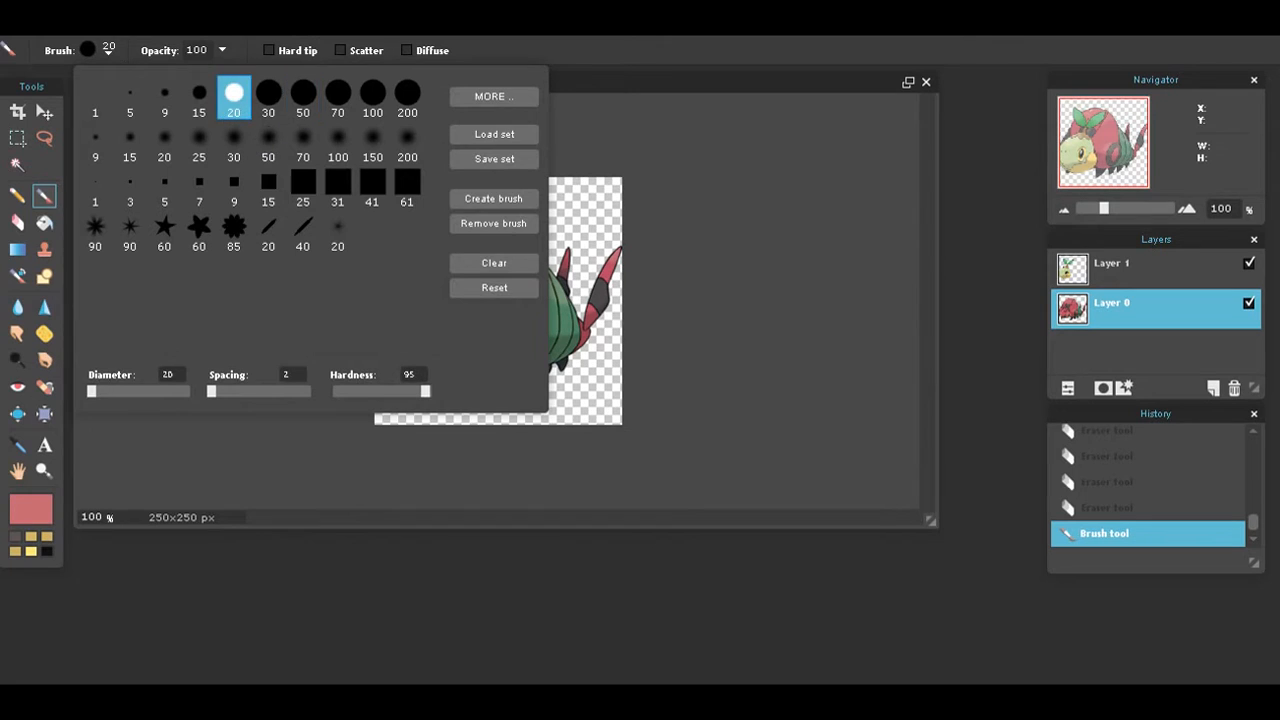
left_click(423, 190)
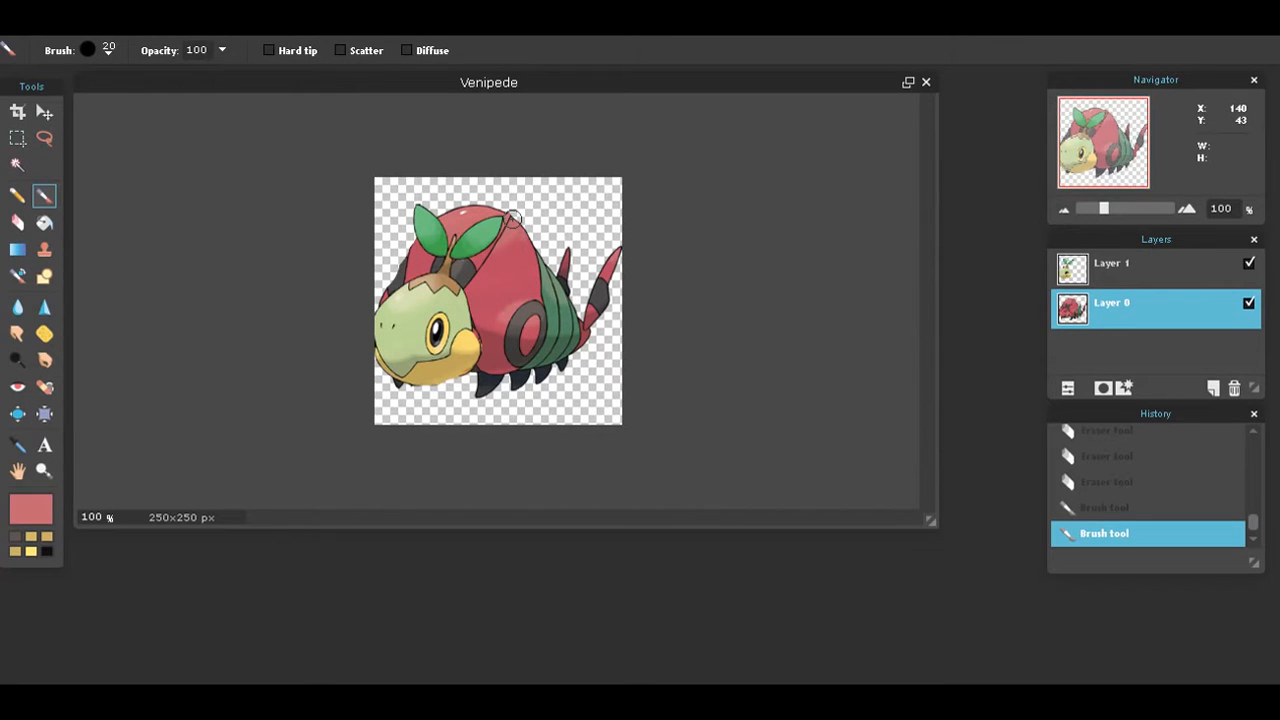
left_click(106, 50)
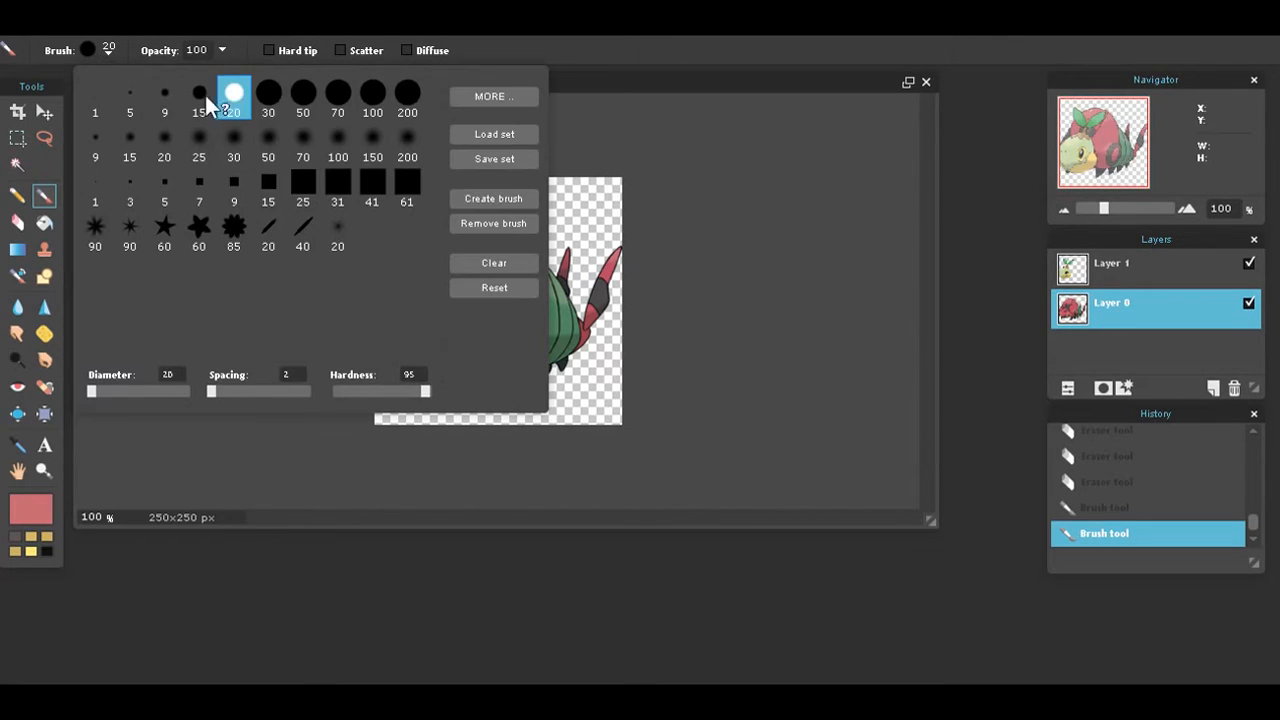
left_click(760, 297)
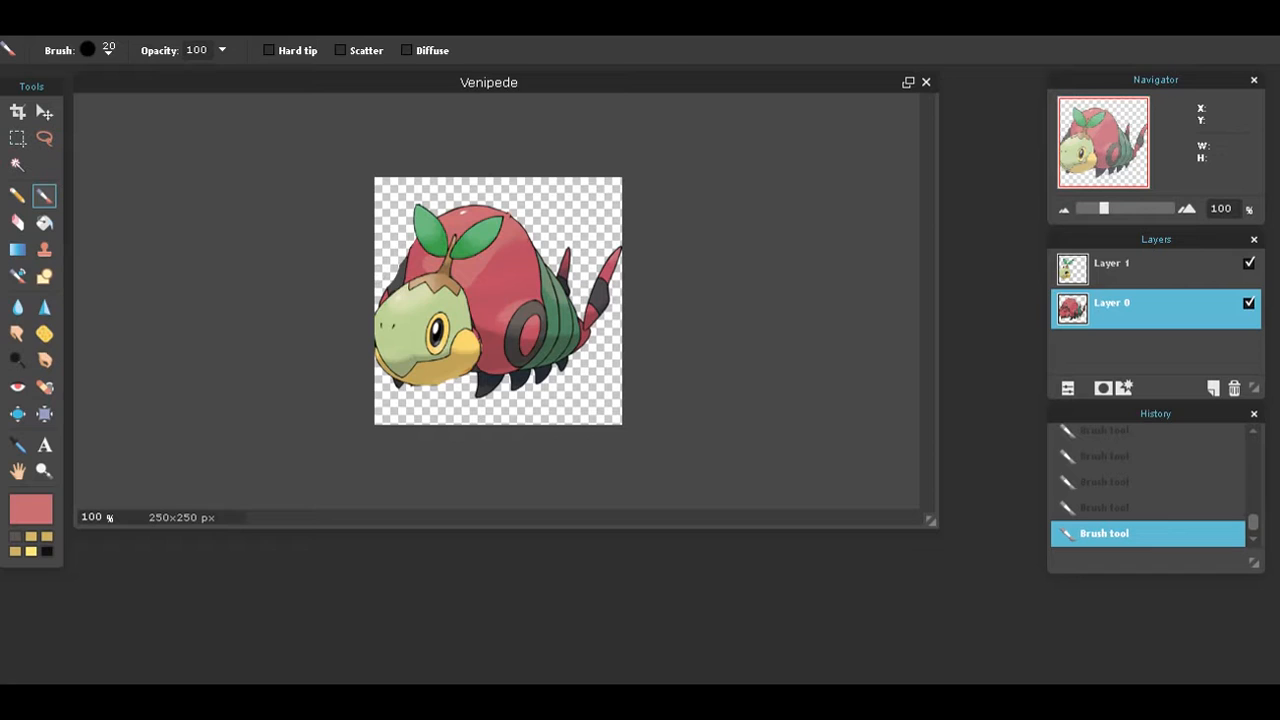
Paint over the black antenna segment at the left edge of Venipede's body with a 9 px brush in light red.
left_click(108, 48)
left_click(197, 94)
left_click(108, 48)
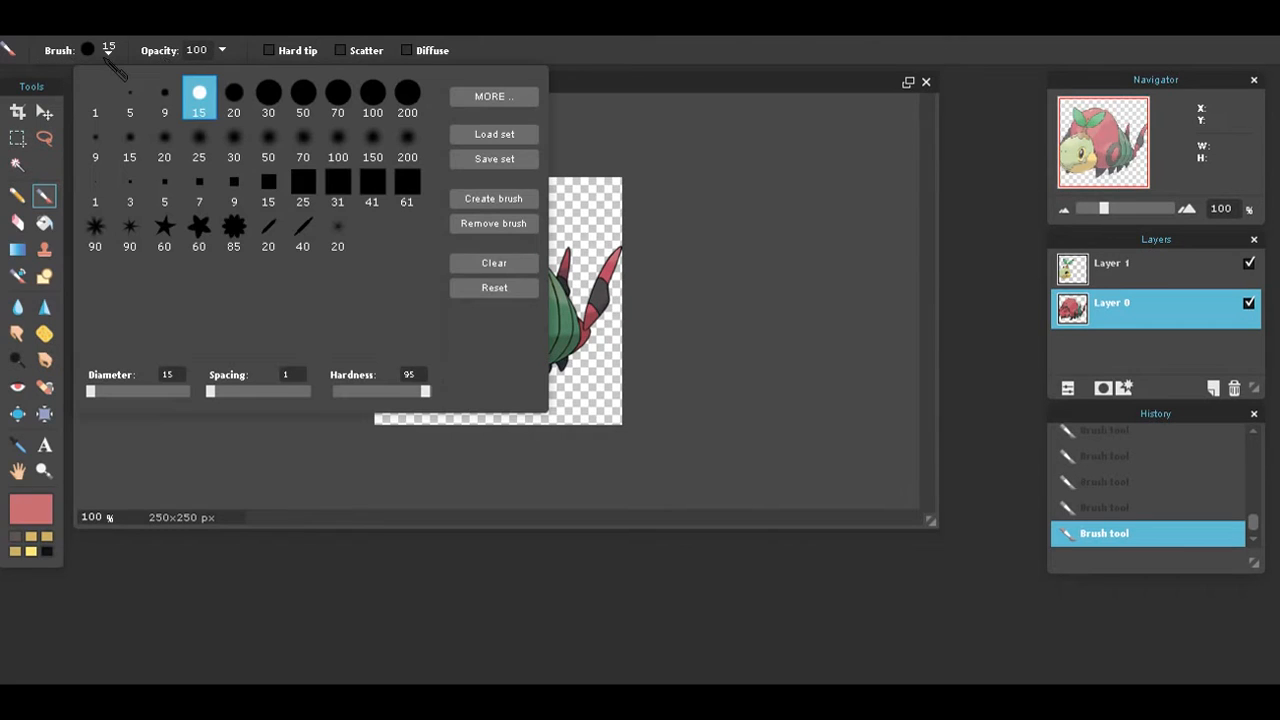
left_click(166, 92)
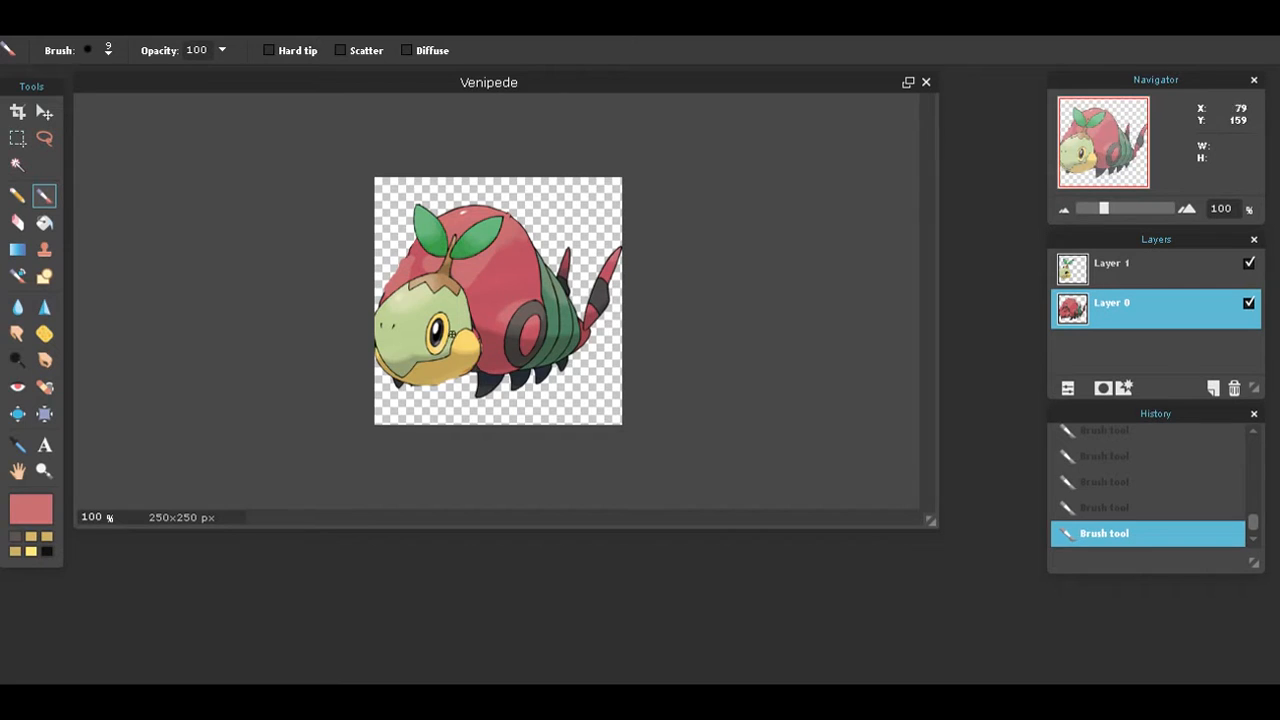
Sample the darker red of Venipede's body and touch up its left side above the Turtwig head with the 9 px brush.
left_click(17, 445)
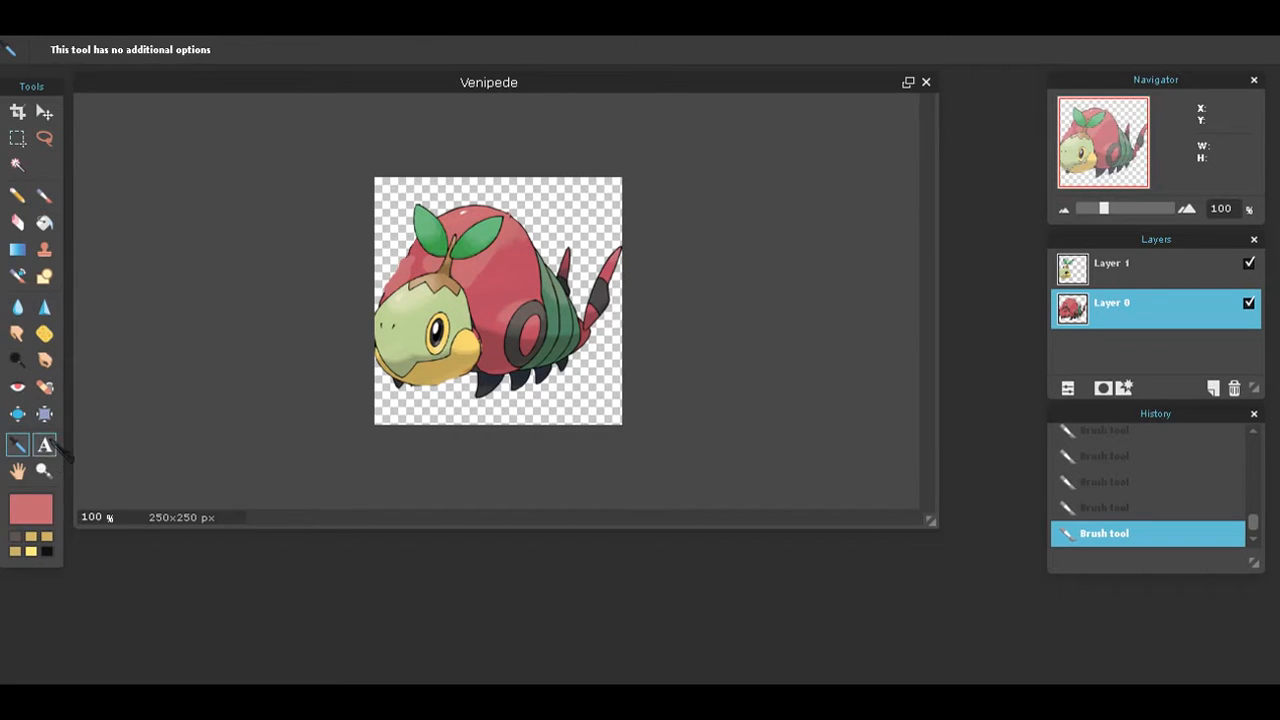
left_click(415, 267)
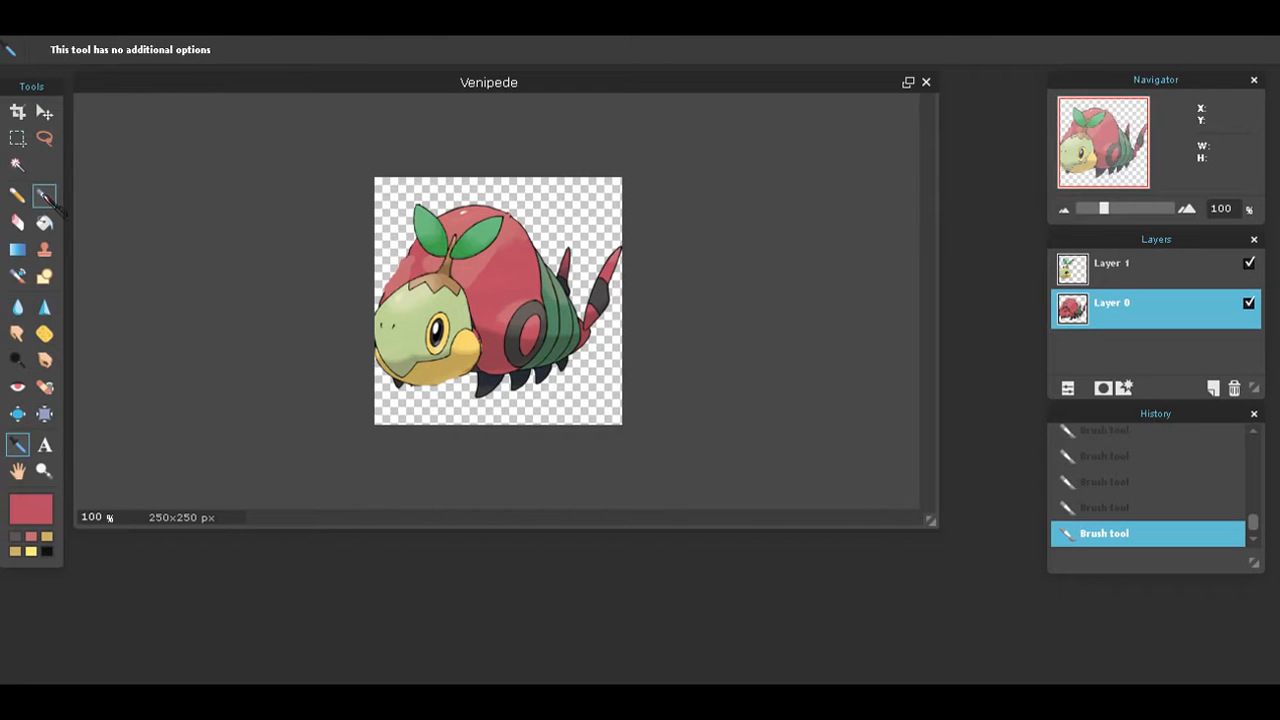
left_click(45, 196)
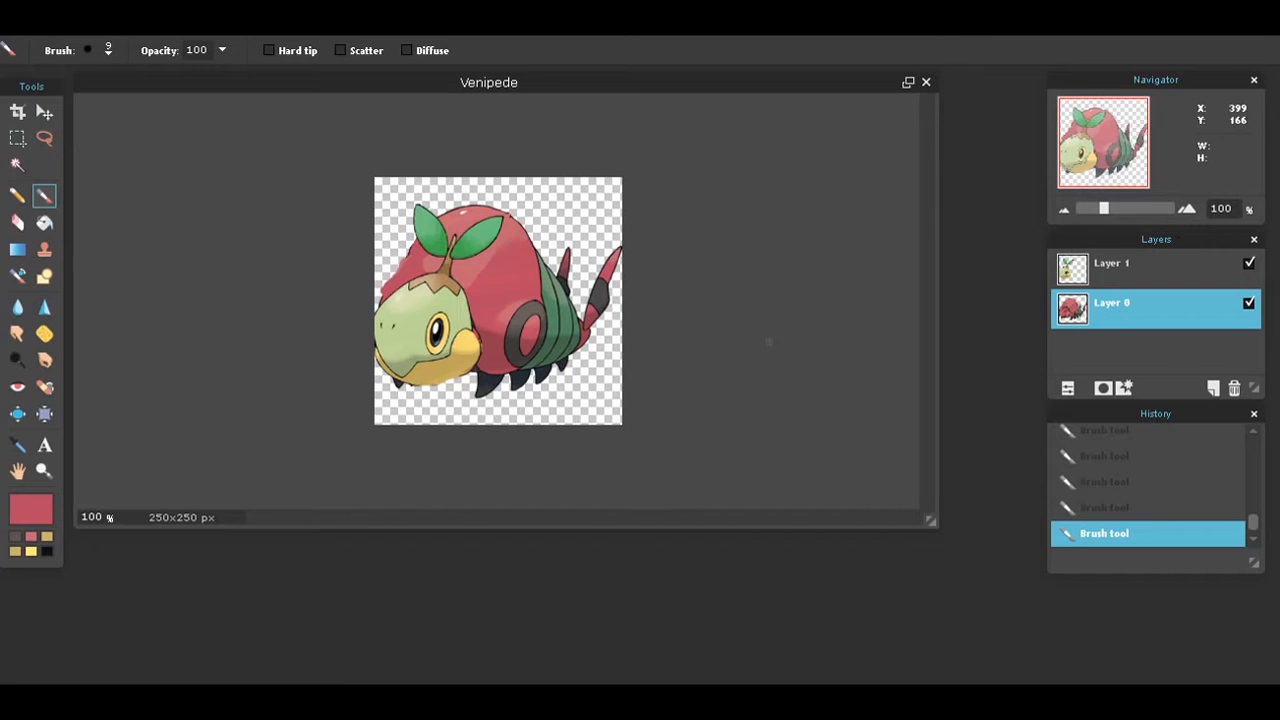
Select Layer 1 and sample the pale green from Turtwig's forehead as the paint colour.
left_click(1087, 266)
left_click(1092, 307)
left_click(1108, 276)
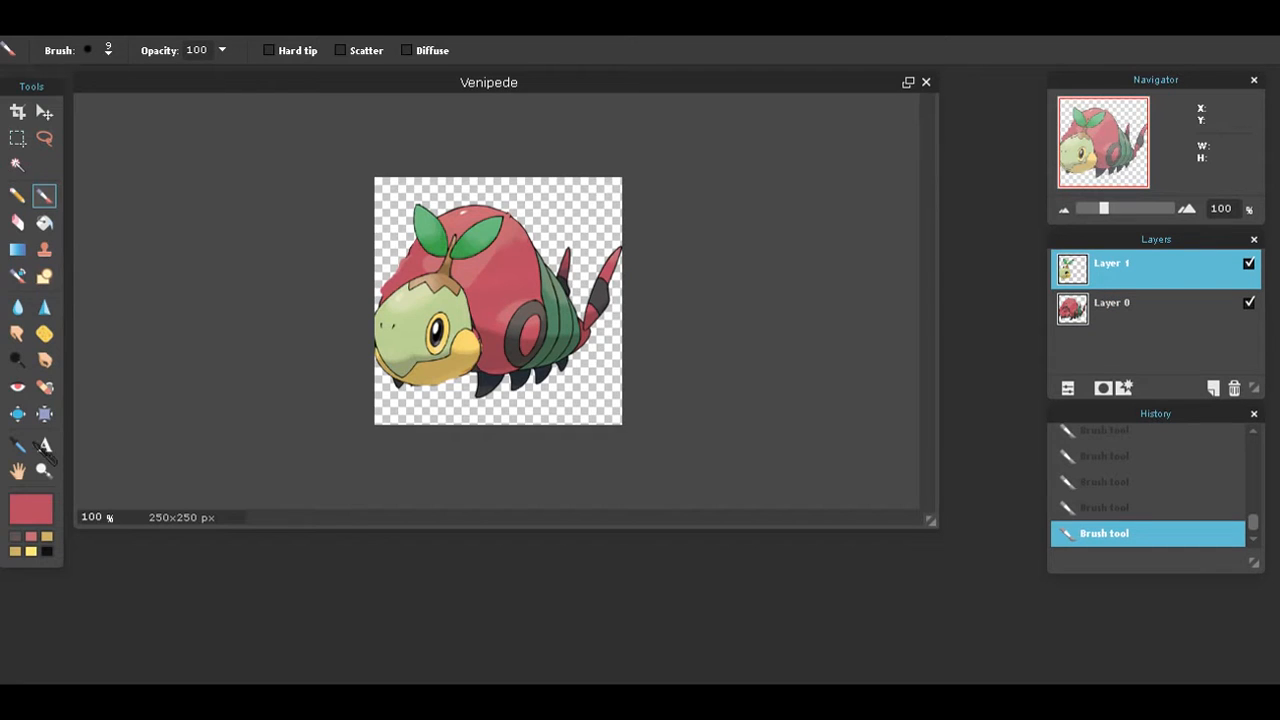
left_click(17, 444)
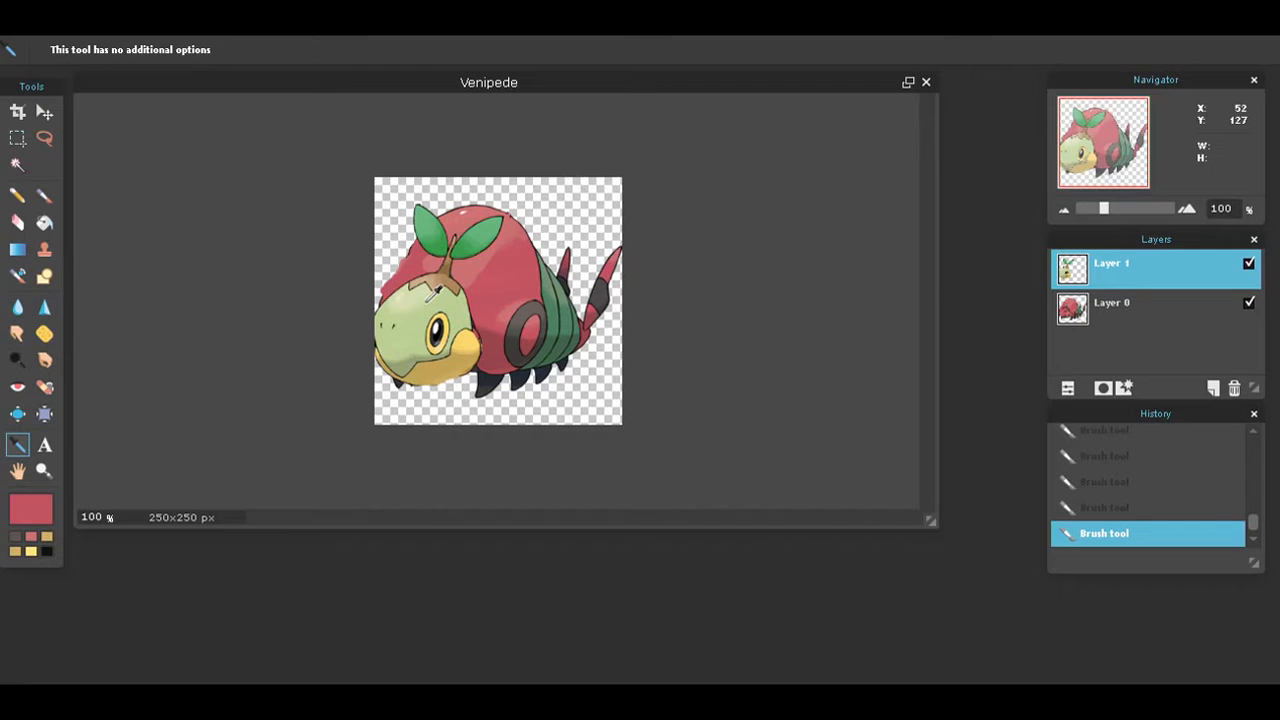
left_click(411, 299)
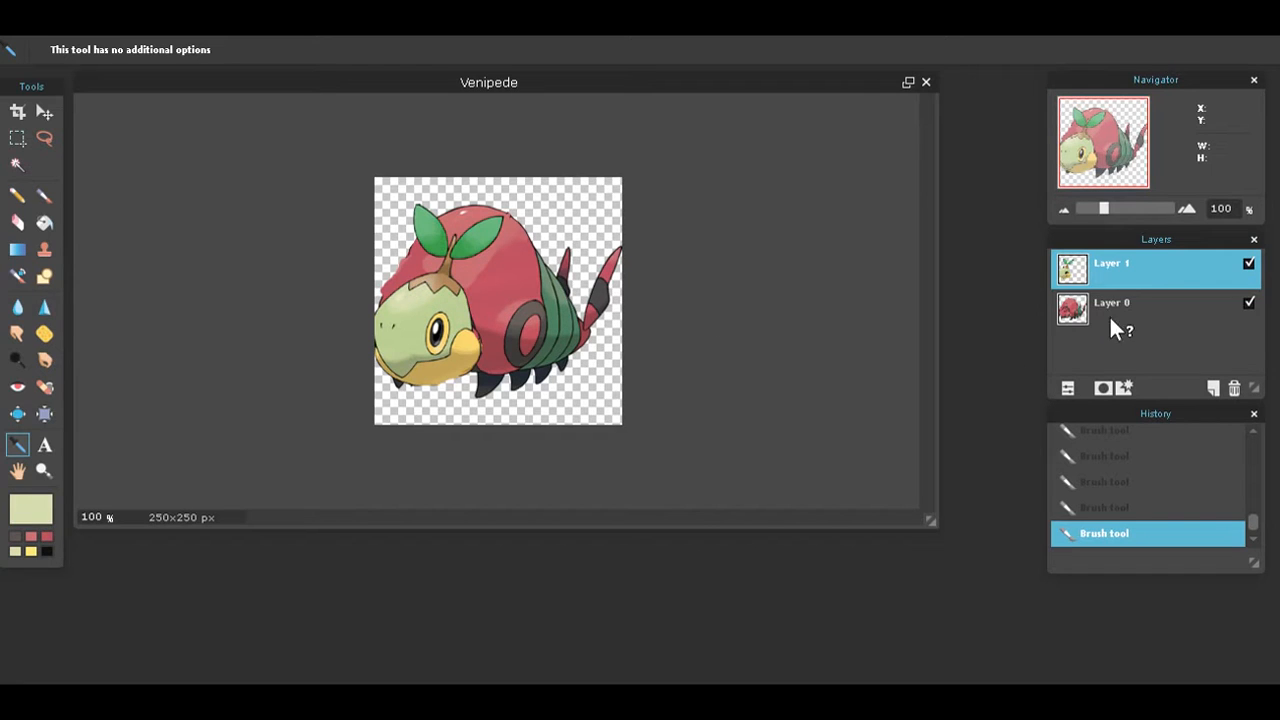
Fill the light red areas of Venipede's body on Layer 0 with the sampled pale green, using the paint bucket at tolerance 13.
left_click(1112, 318)
left_click(52, 226)
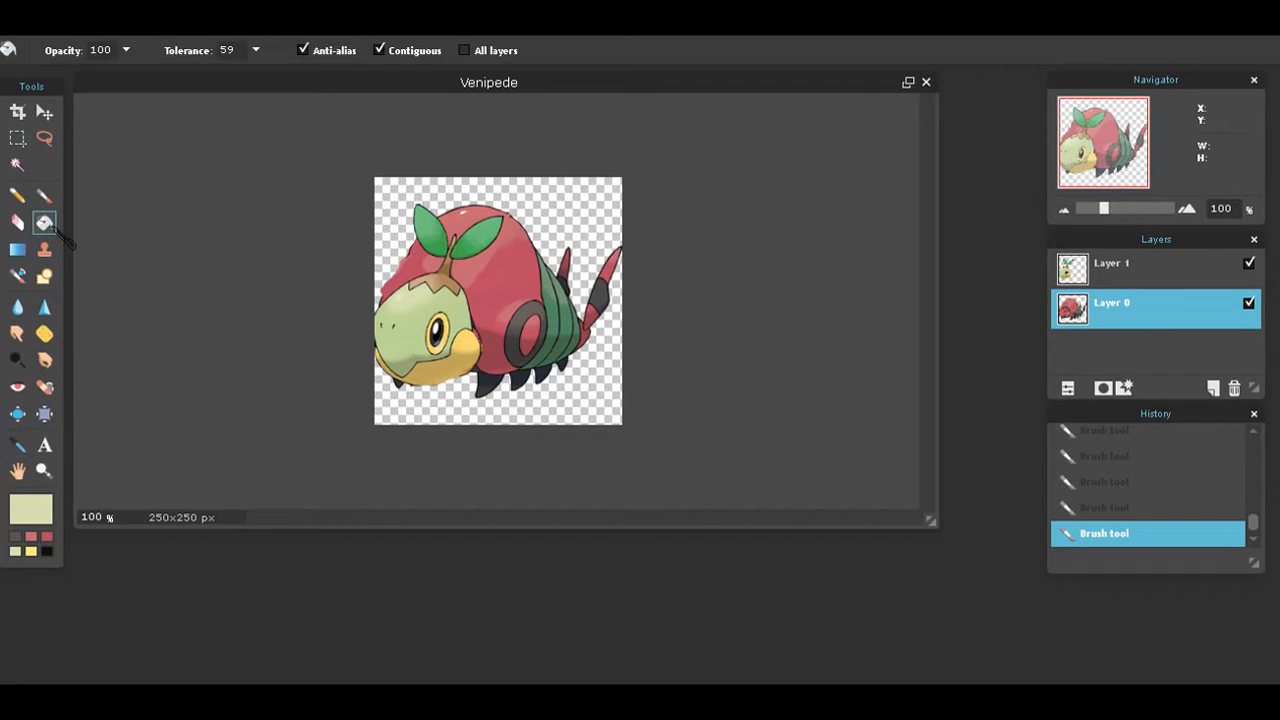
left_click(255, 50)
left_click_drag(212, 80, 174, 82)
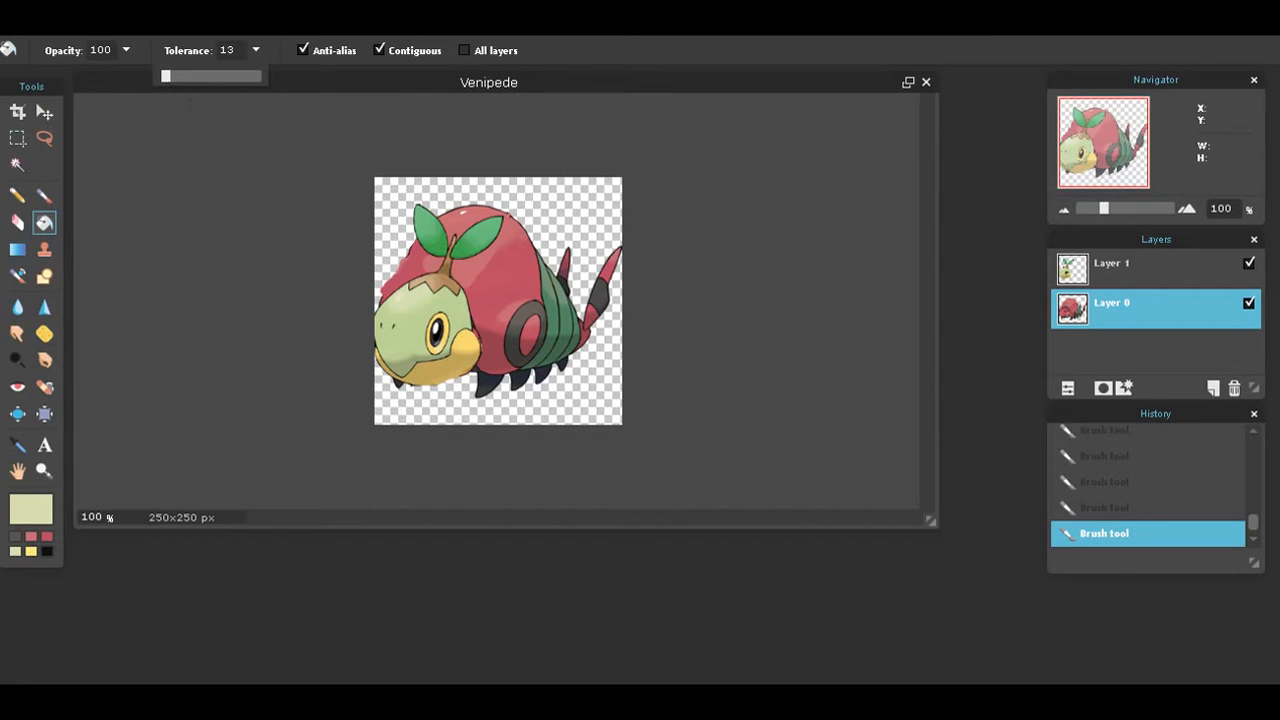
left_click(505, 225)
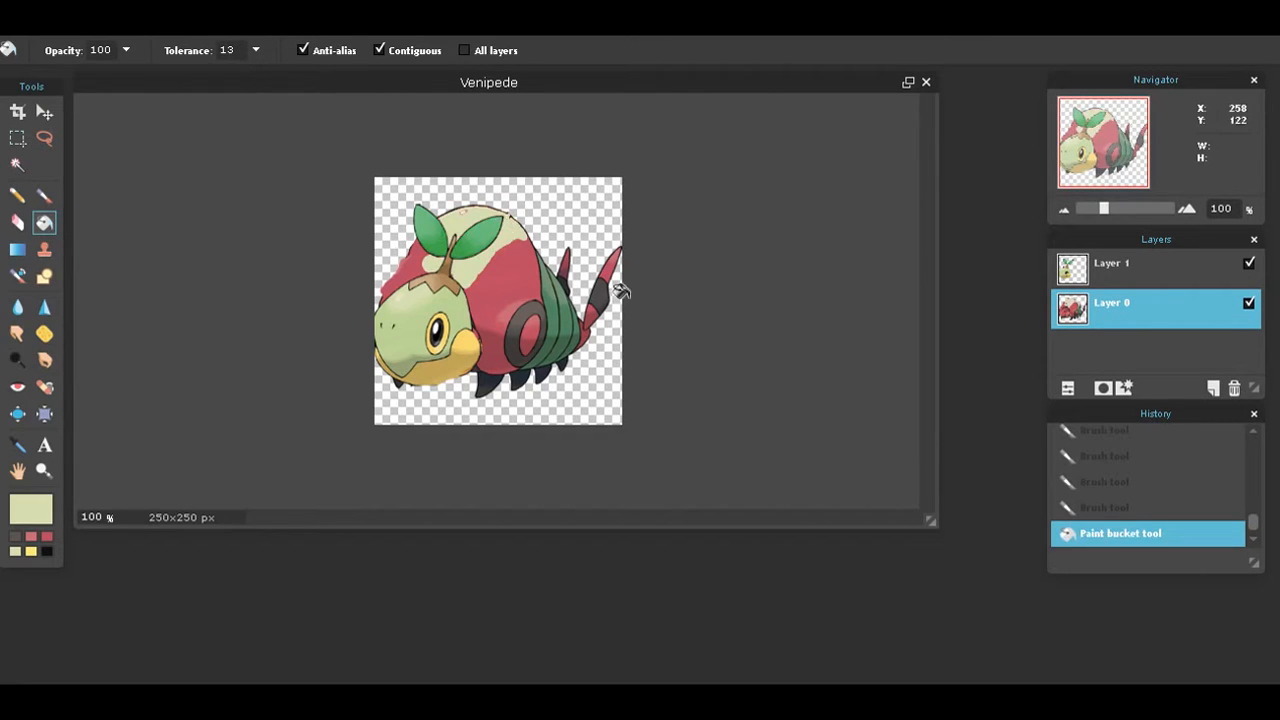
left_click(512, 314)
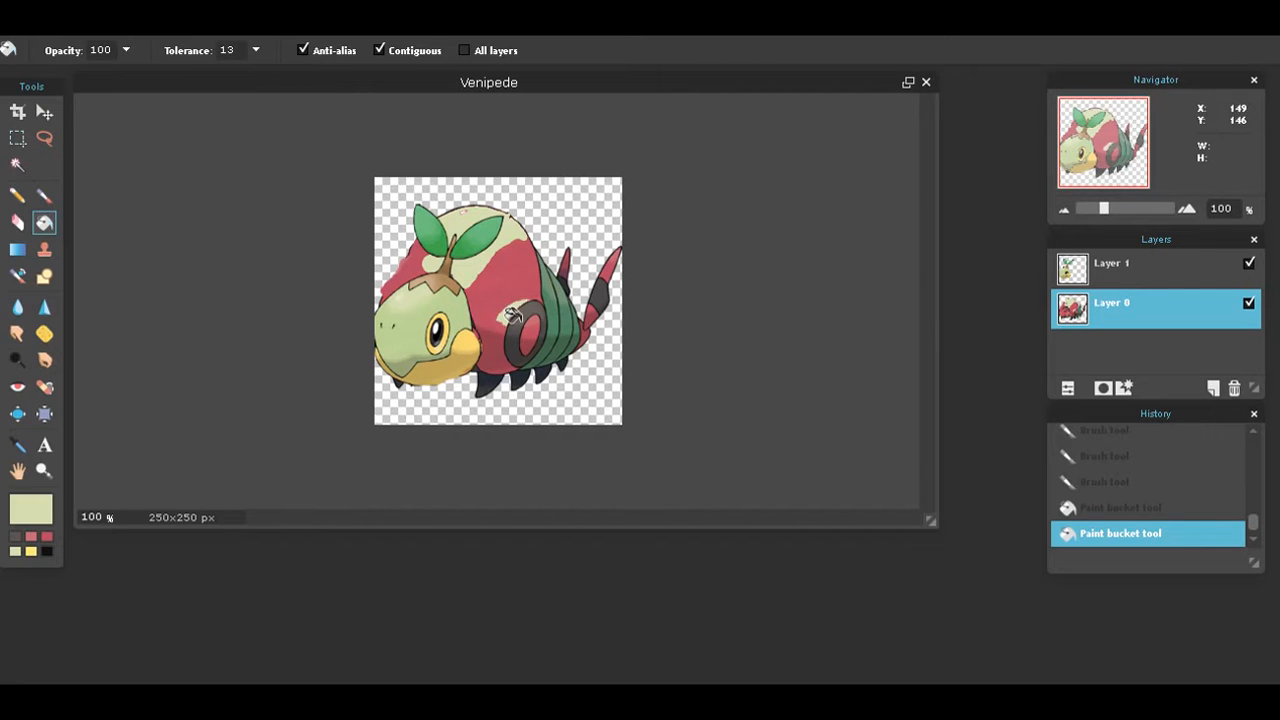
left_click(521, 316)
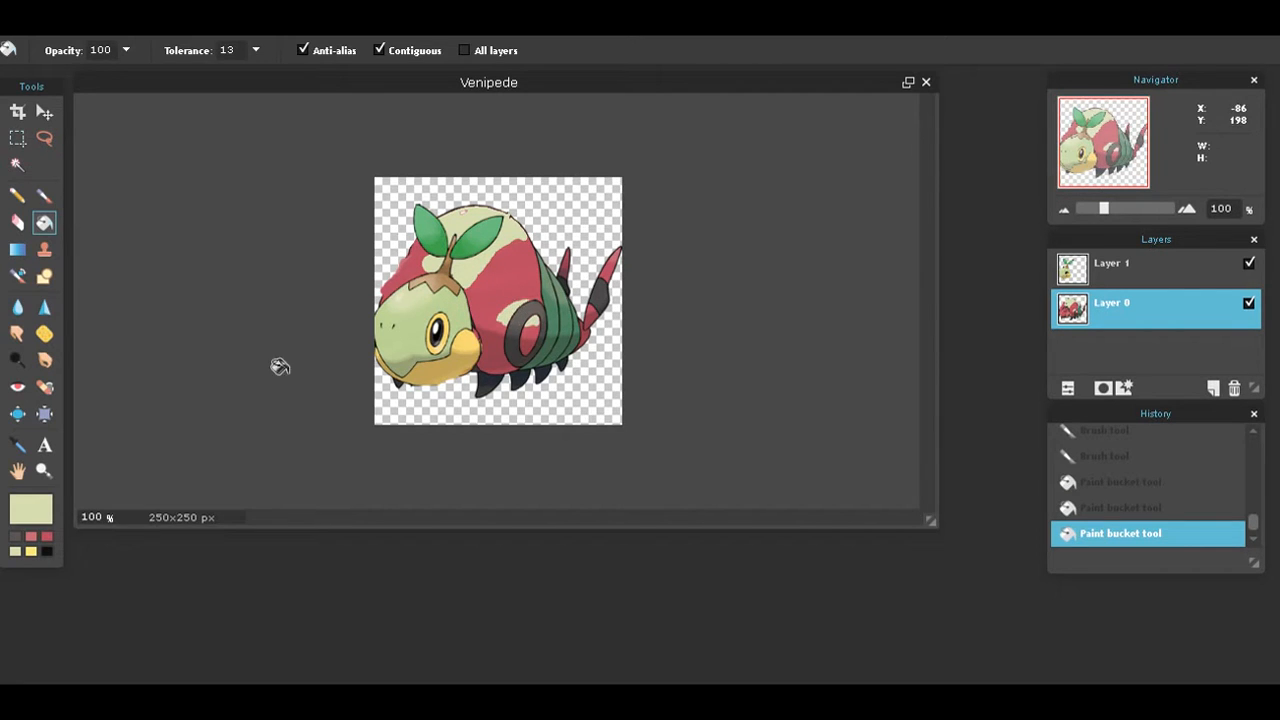
left_click(395, 252)
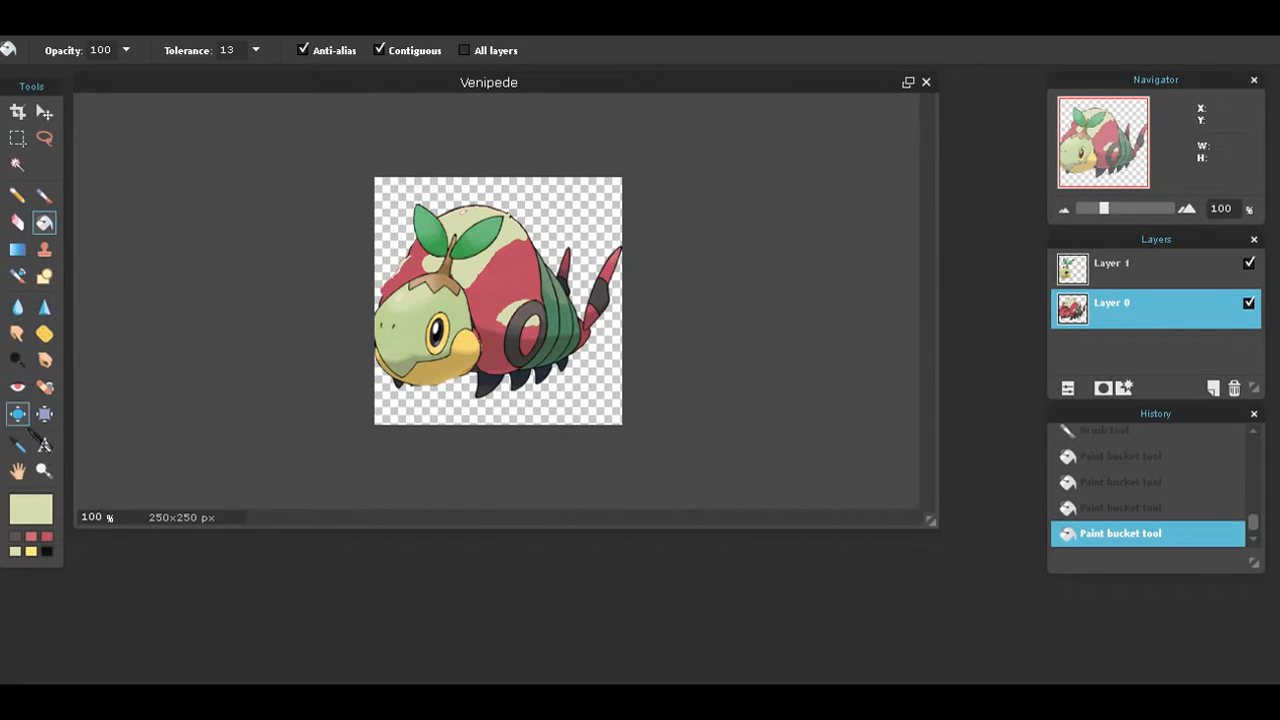
Sample the medium green from Turtwig's face and fill the main red areas of Venipede's body with it.
left_click(18, 444)
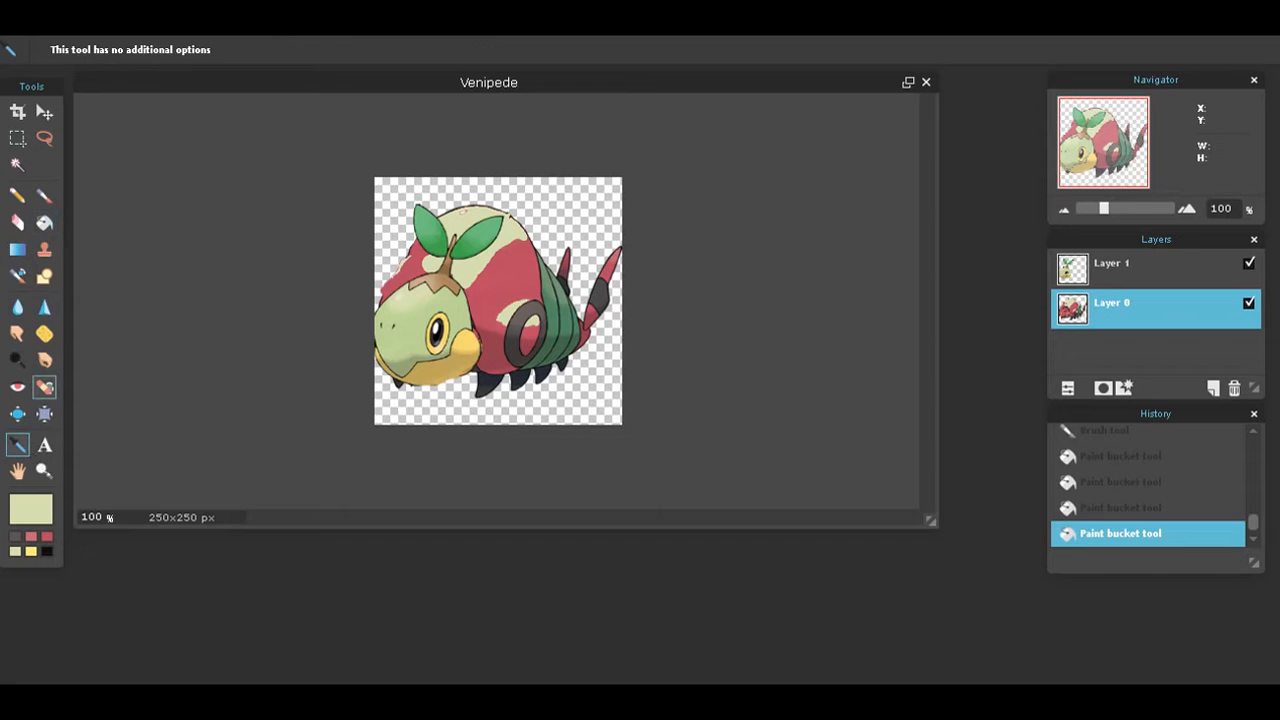
left_click(406, 344)
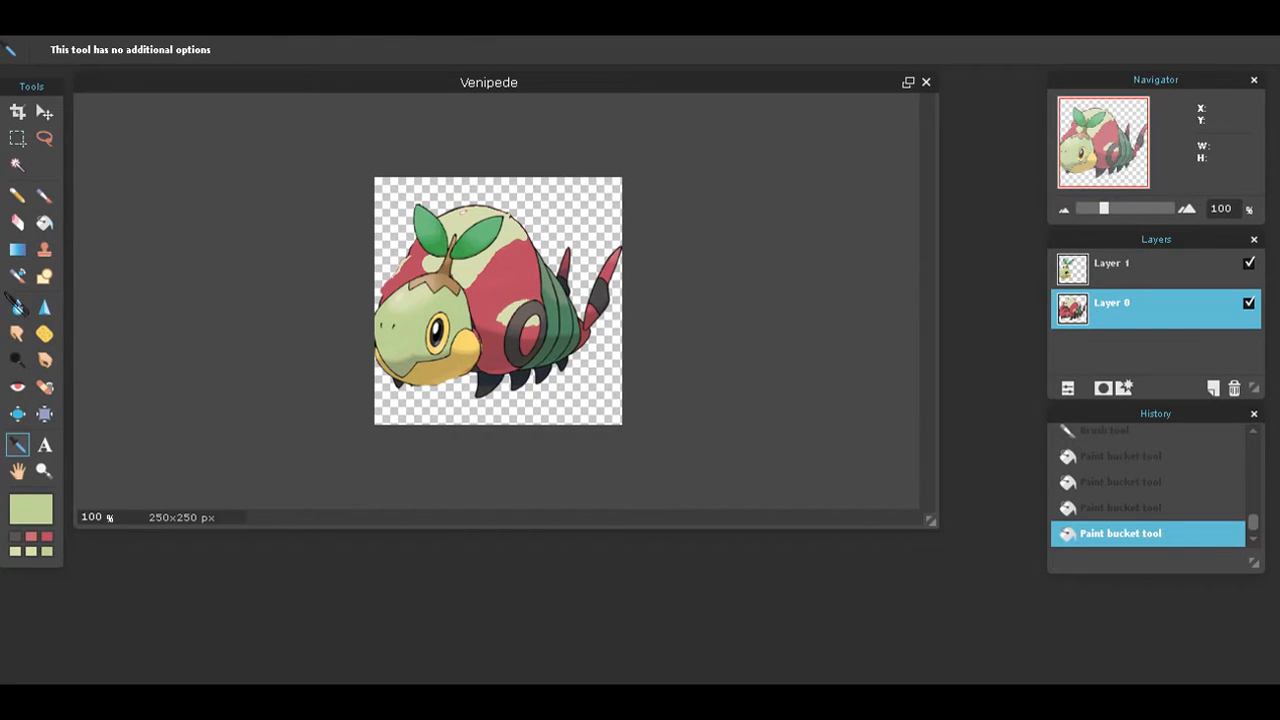
left_click(44, 222)
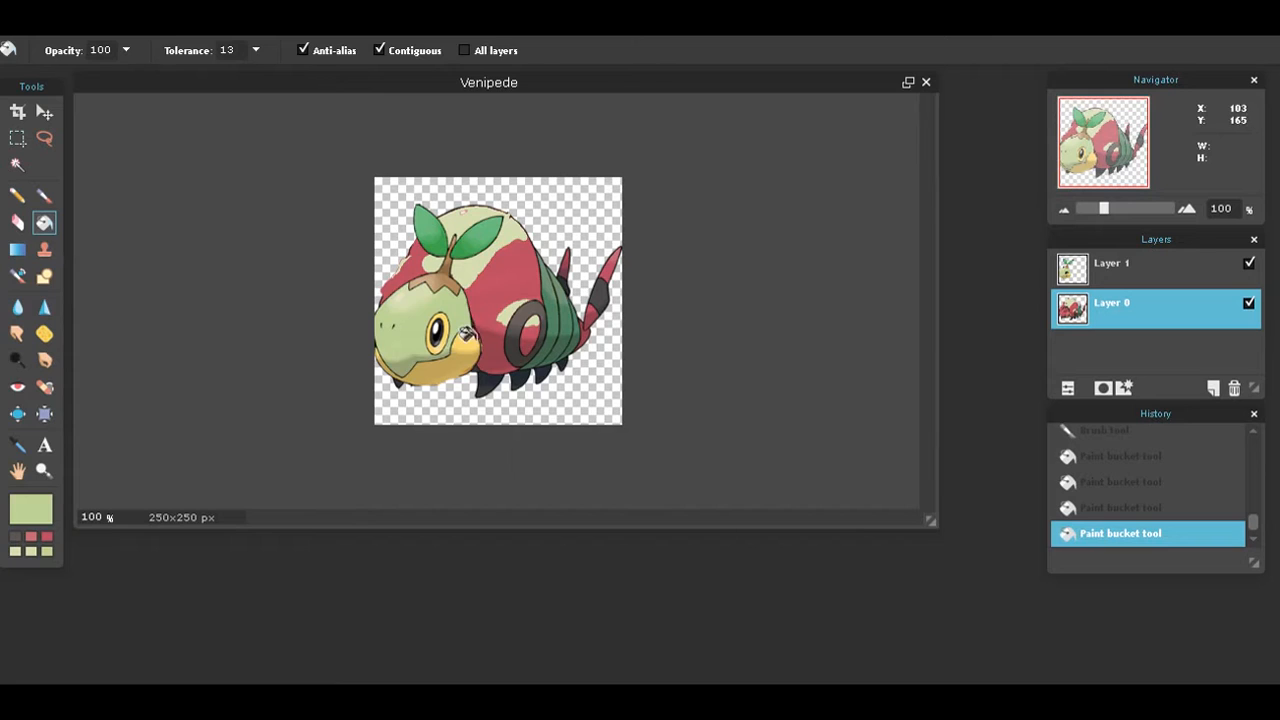
left_click(487, 290)
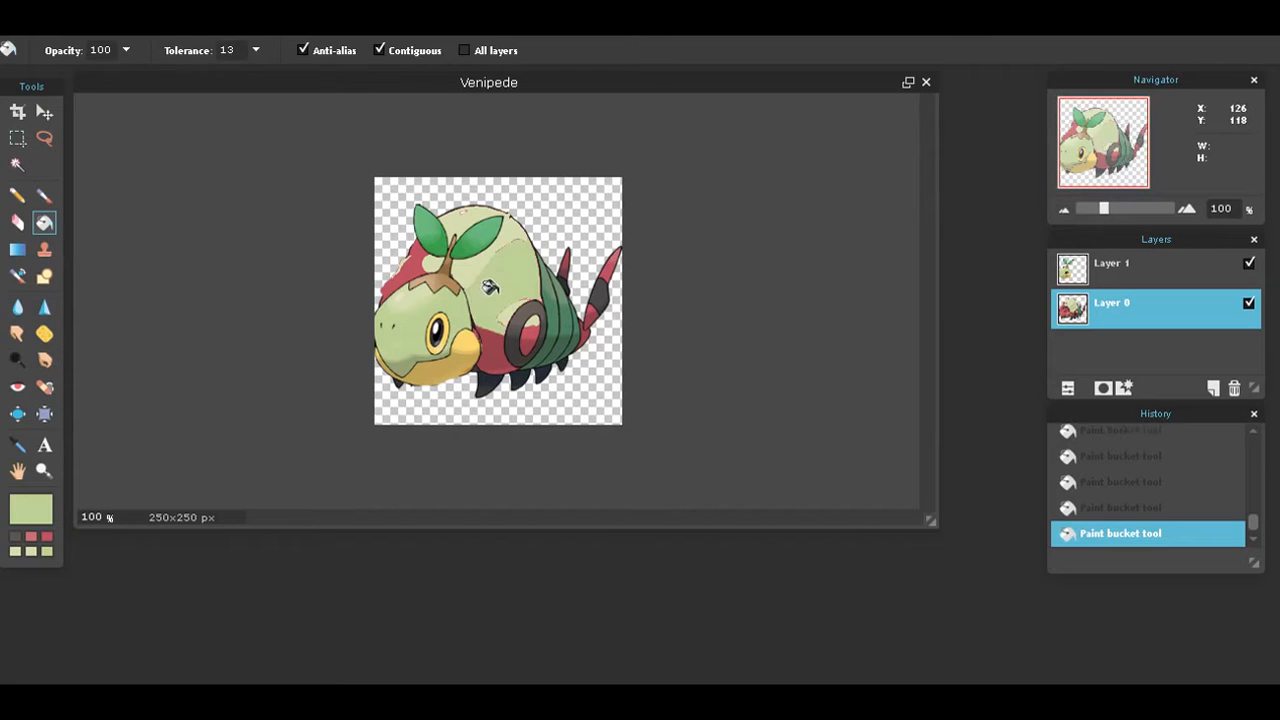
left_click(395, 268)
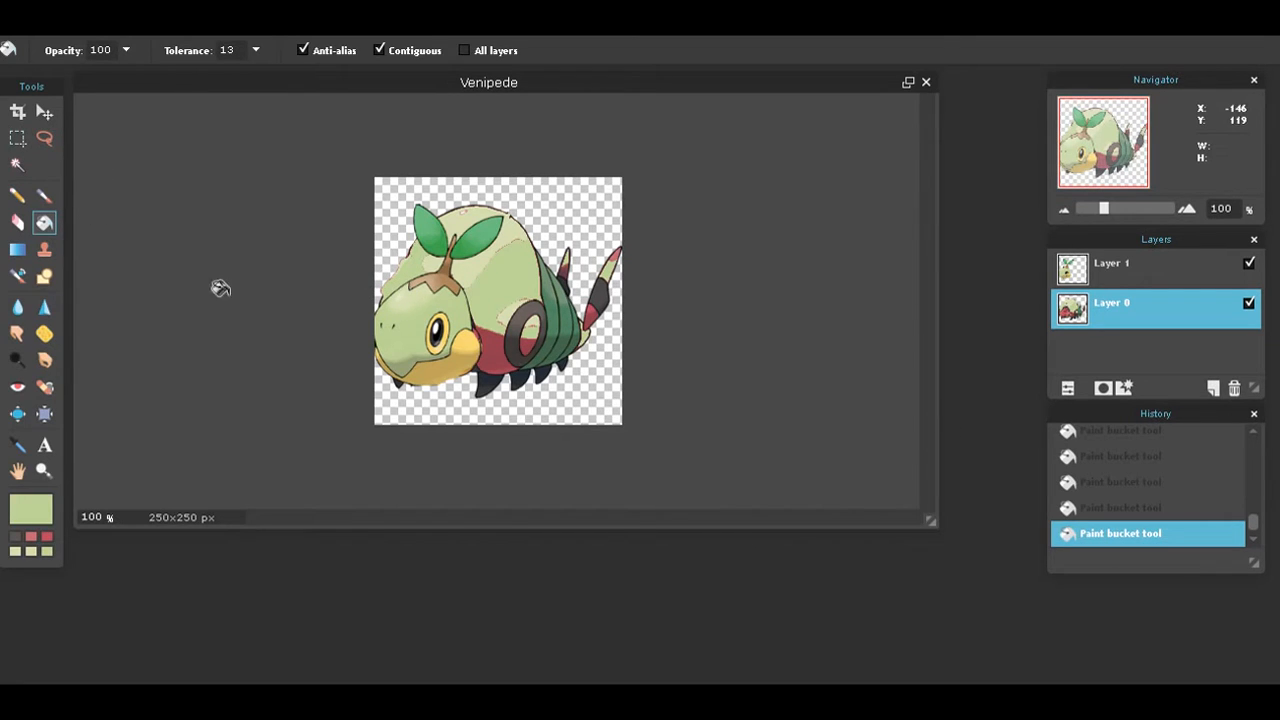
Sample the dark olive green from Turtwig's jaw and fill the dark red underside and the inside of the side ring.
left_click(28, 449)
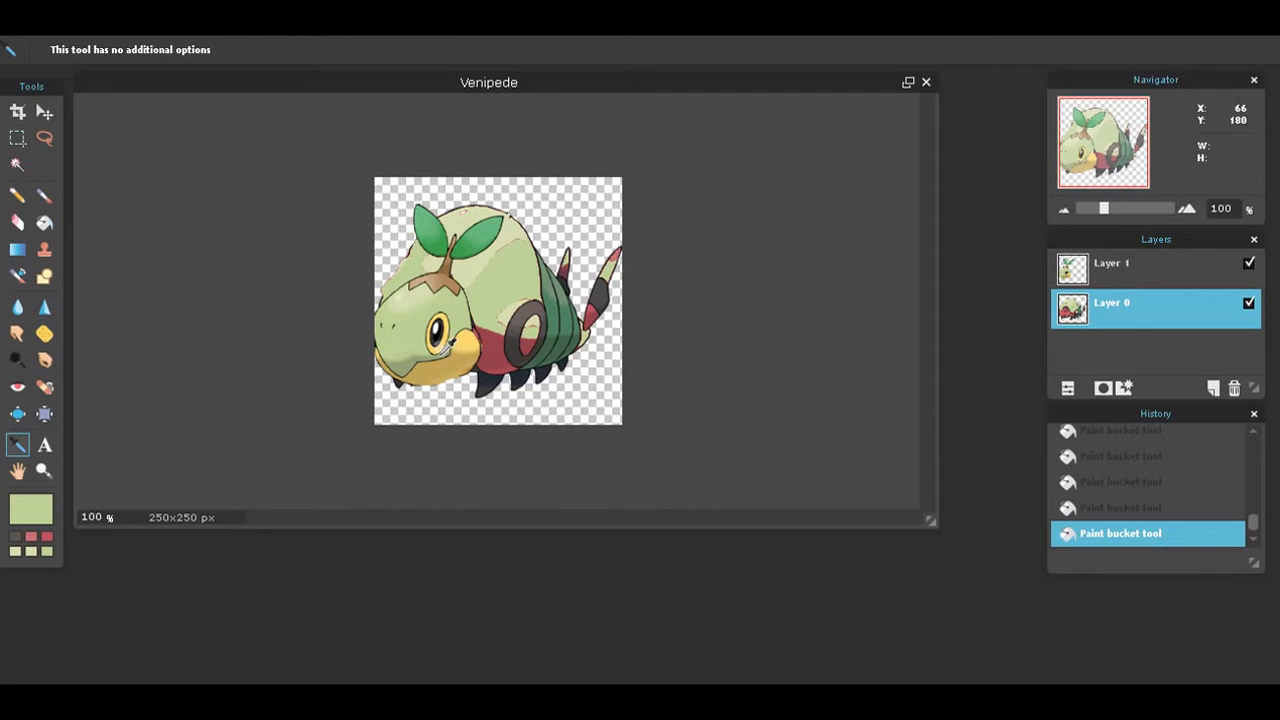
left_click(402, 370)
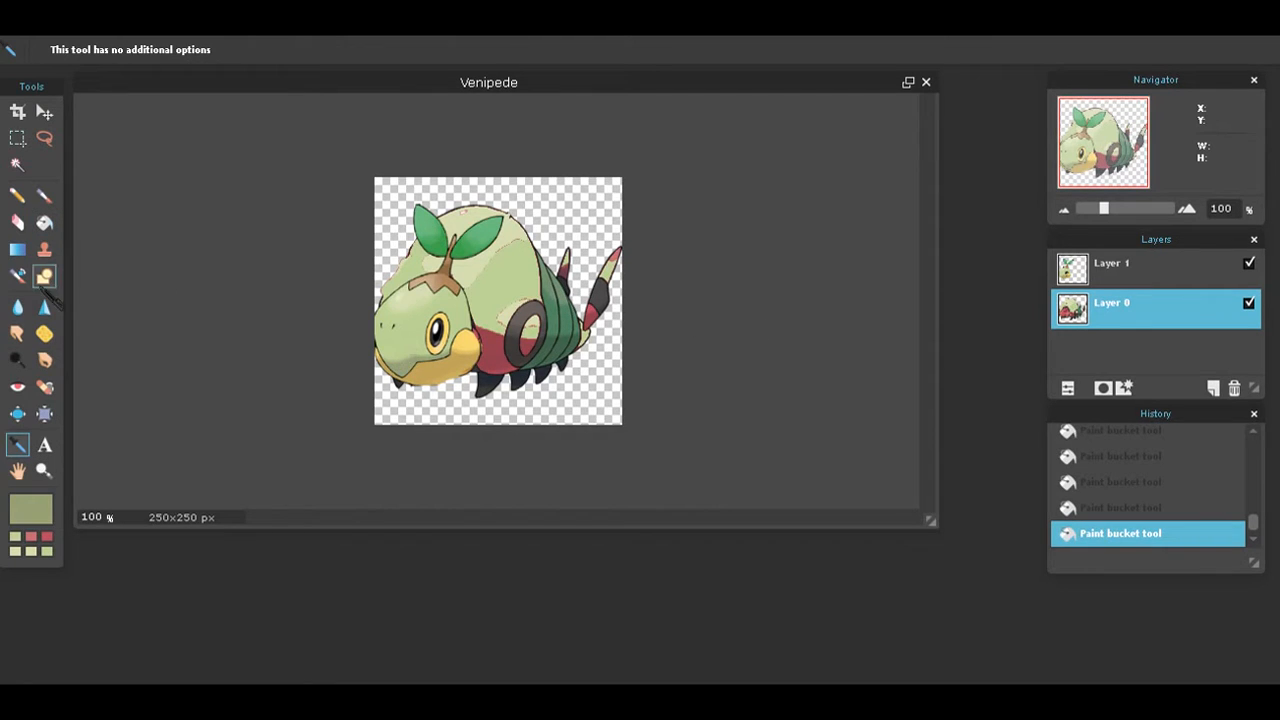
left_click(44, 222)
left_click(502, 358)
left_click(529, 348)
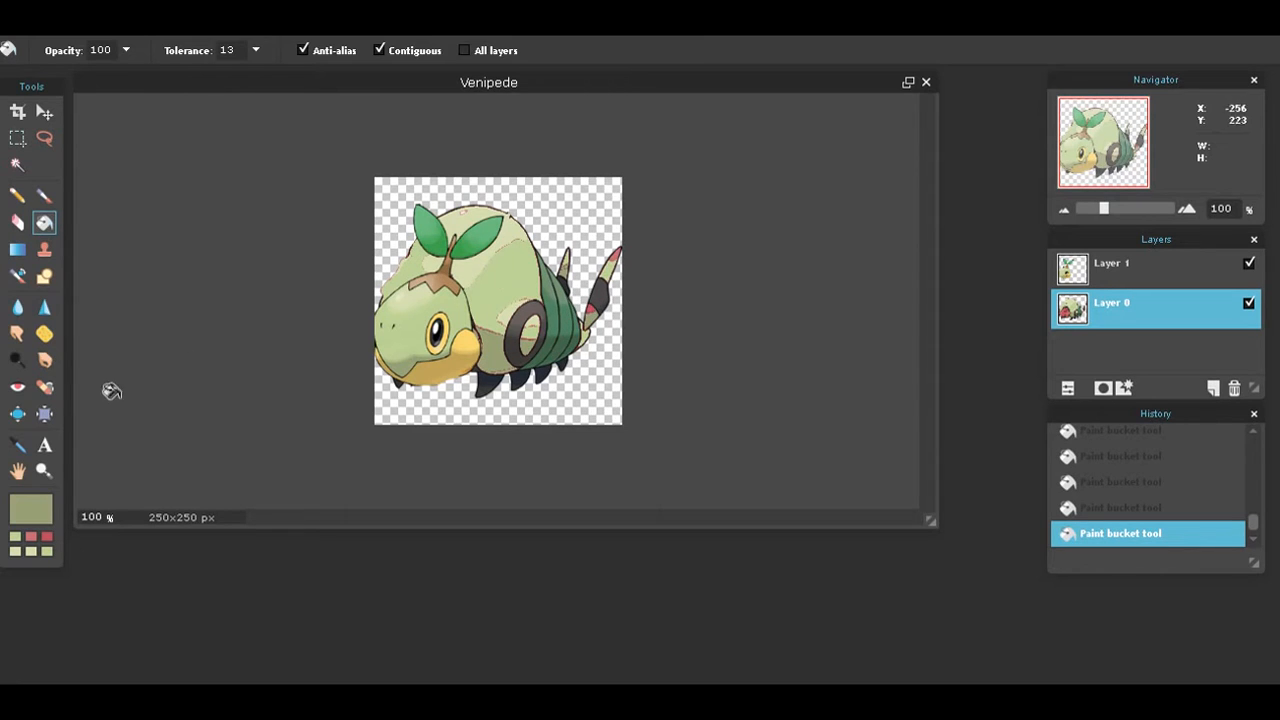
Sample green from Turtwig's face and fill the remaining red parts of the rear tail, using pale green for its tip.
left_click(18, 445)
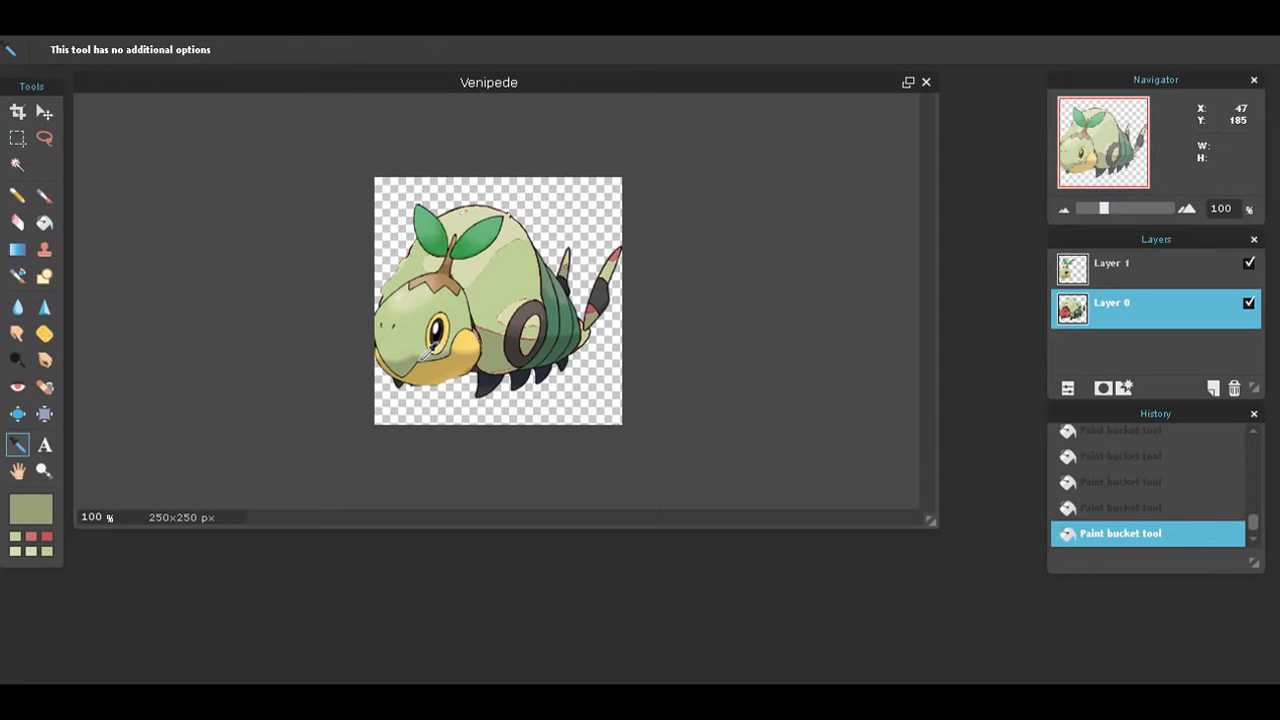
left_click(408, 348)
left_click(44, 222)
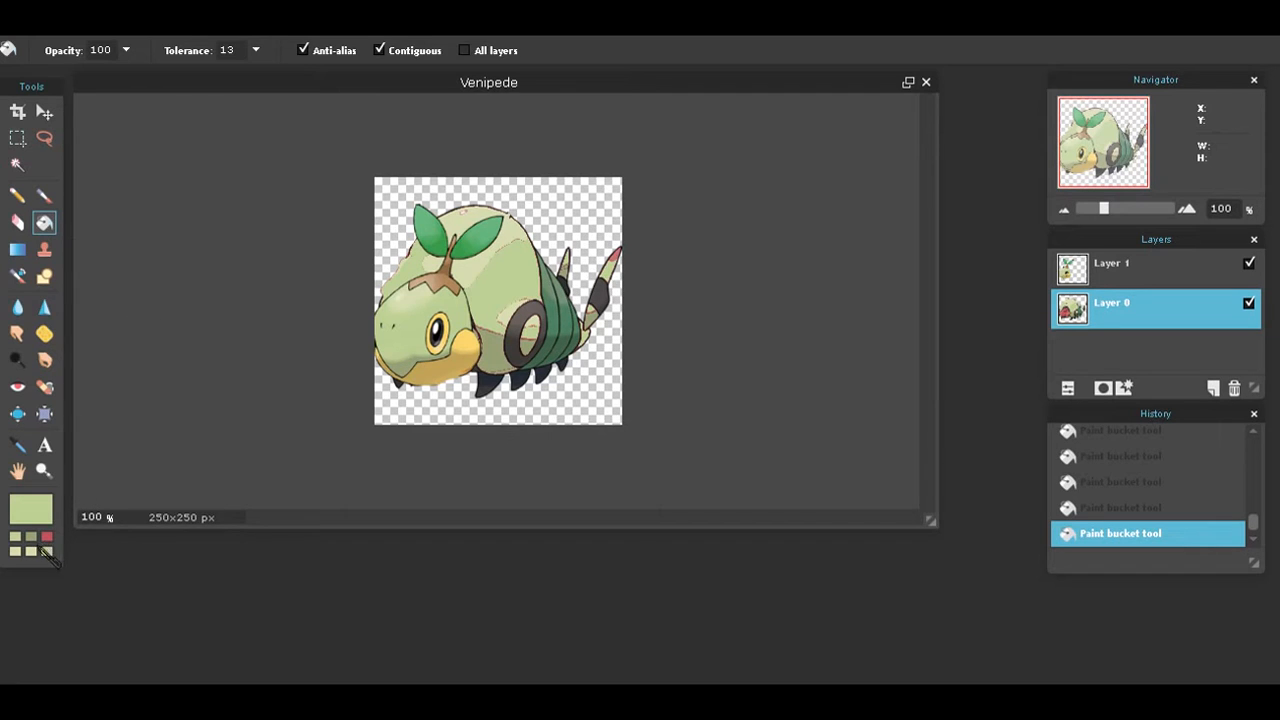
left_click(31, 551)
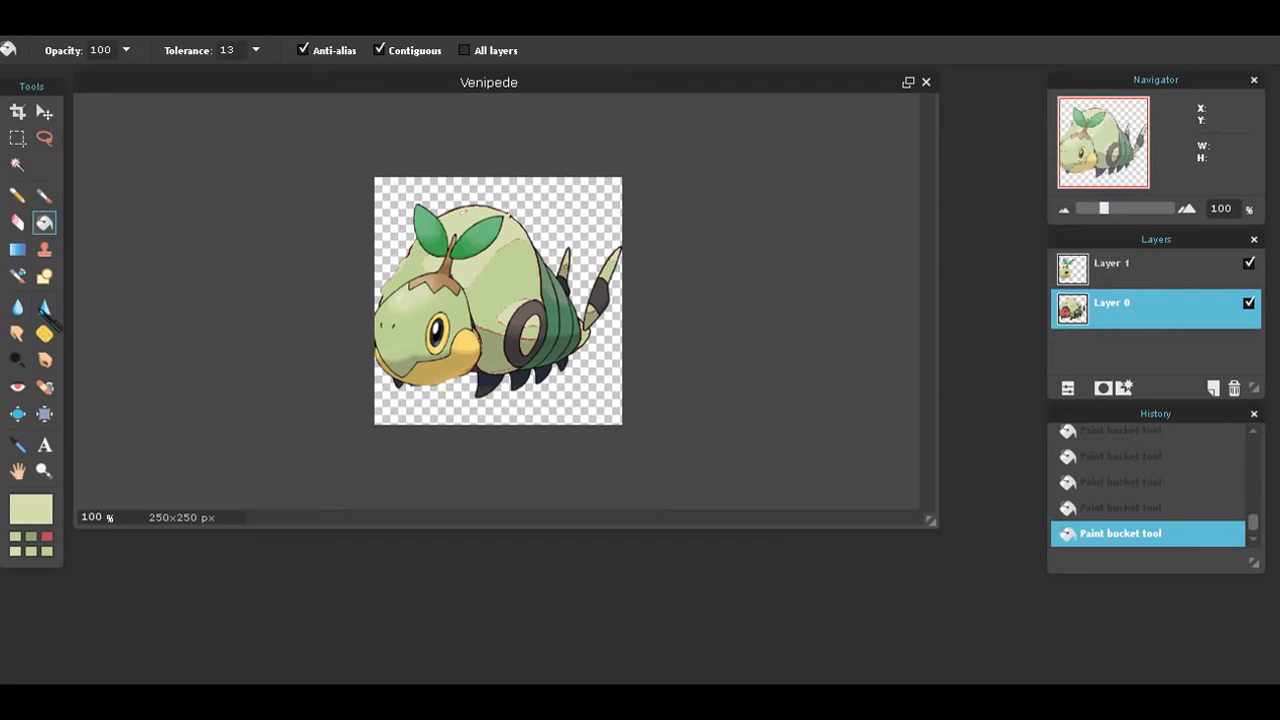
Paint medium green with the 9 px brush over the border between the shades beside Turtwig's cheek, undoing the pale green trial stroke.
left_click(44, 195)
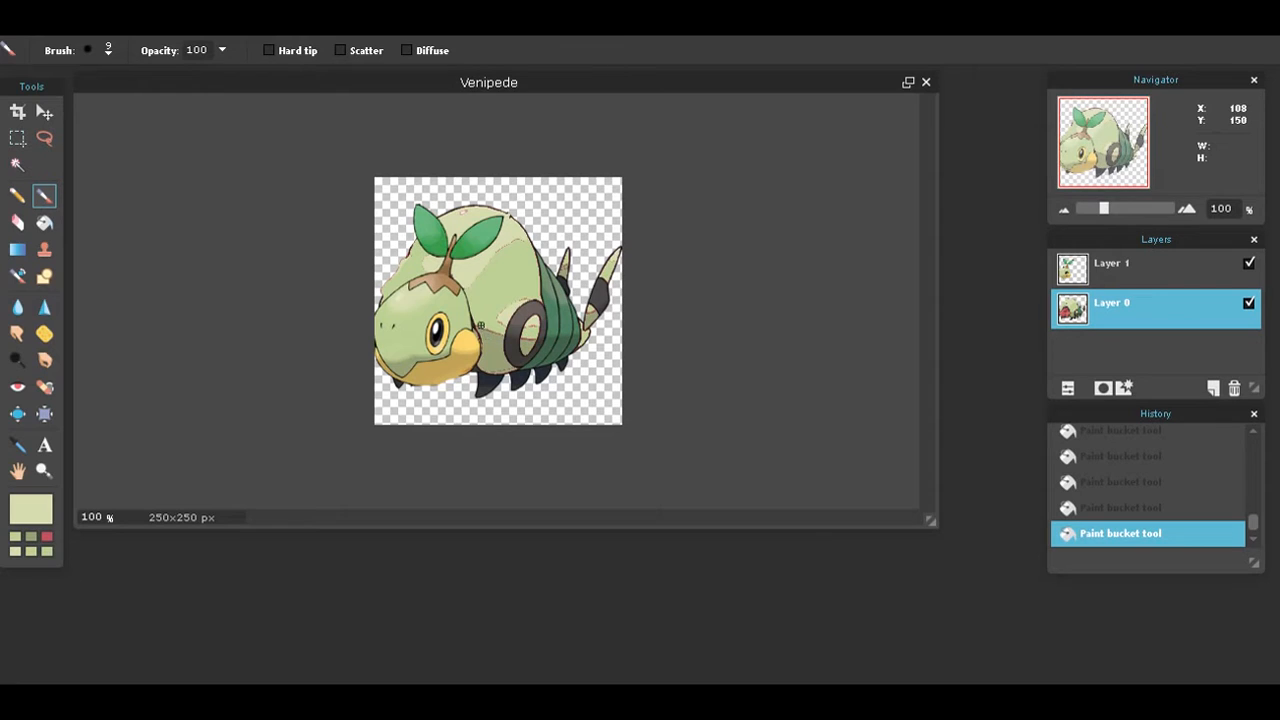
left_click_drag(498, 336, 503, 336)
key("ctrl+z")
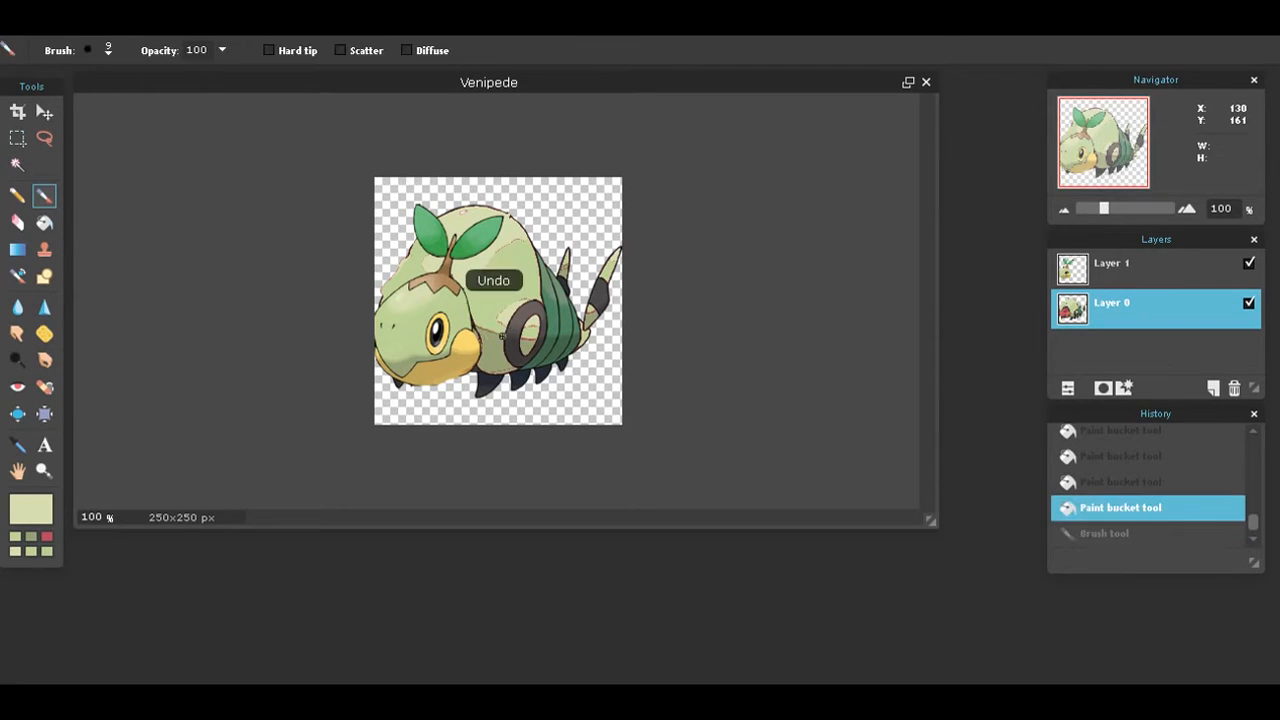
left_click(31, 537)
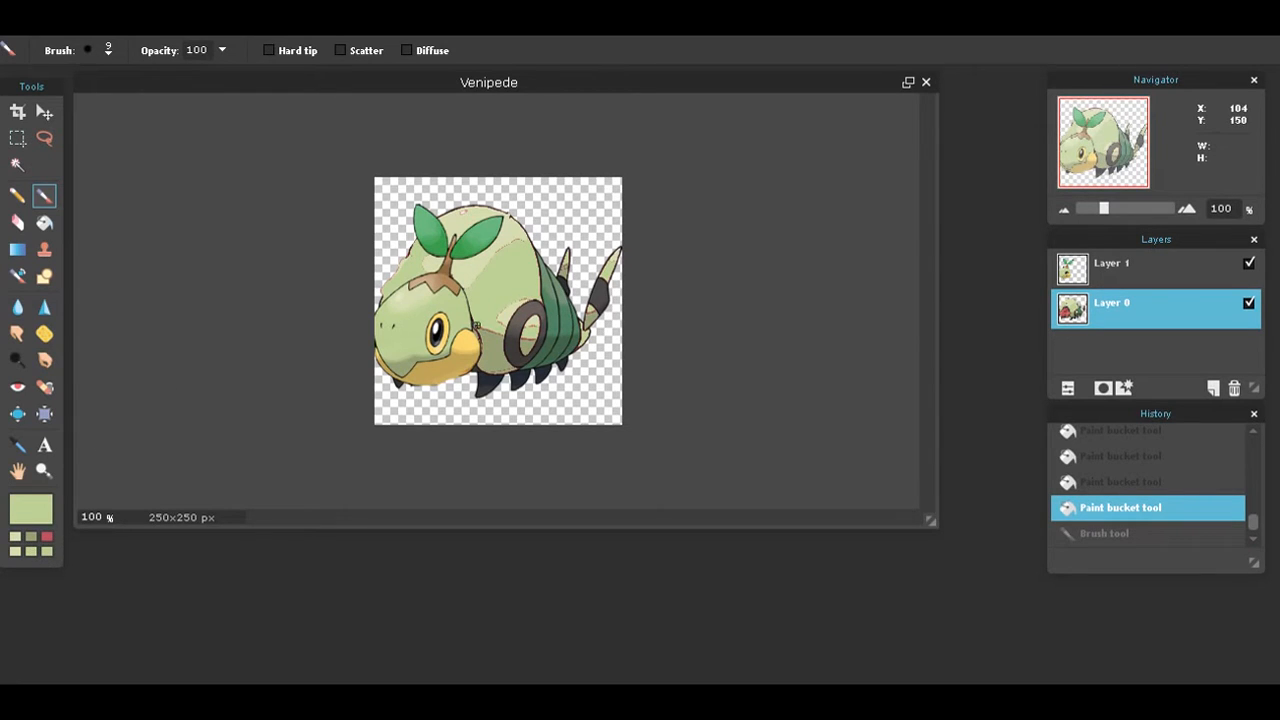
left_click(482, 333)
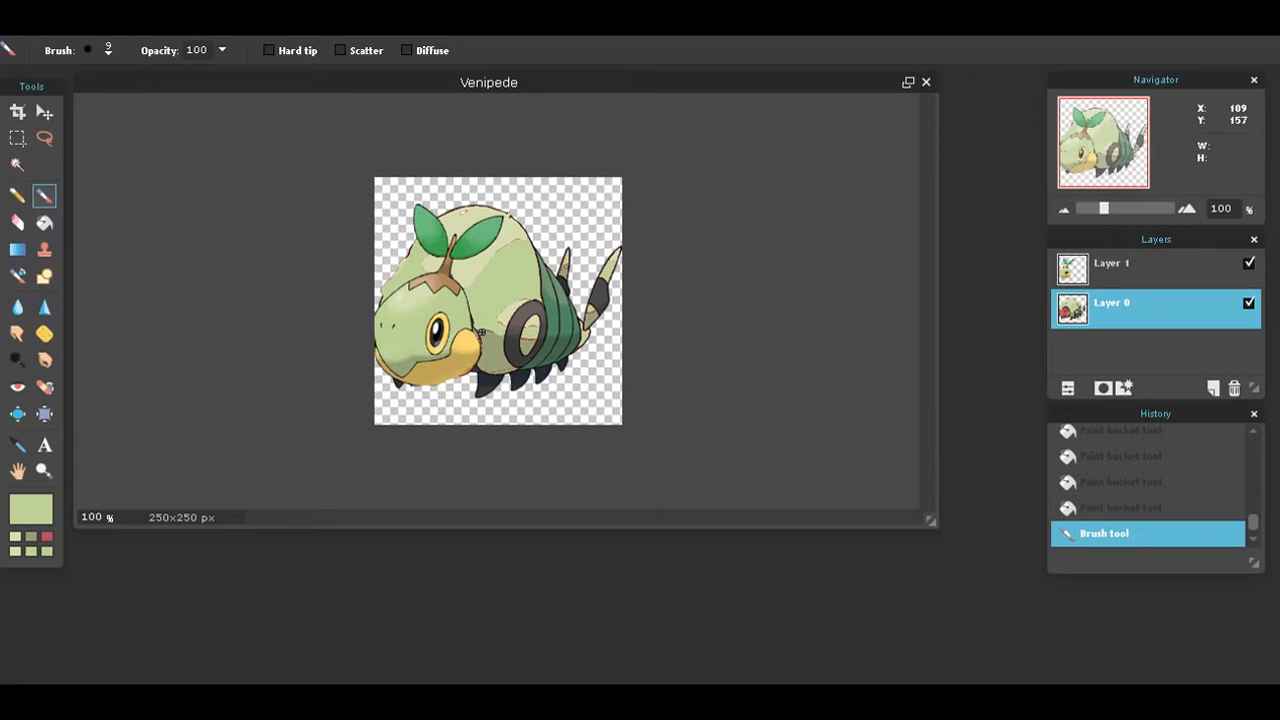
left_click_drag(487, 330, 498, 328)
Touch up the inside of the side ring with medium green brush strokes, undoing and redoing them to compare.
left_click(527, 334)
key("ctrl+z")
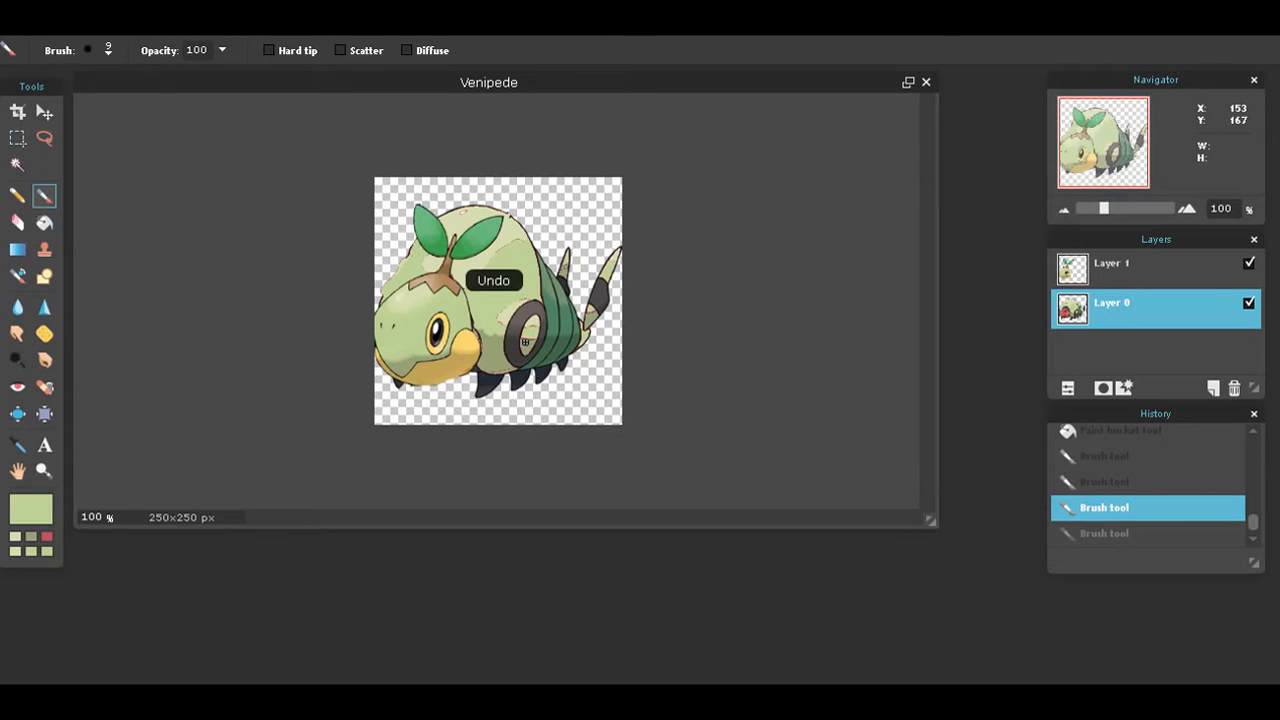
left_click(533, 342)
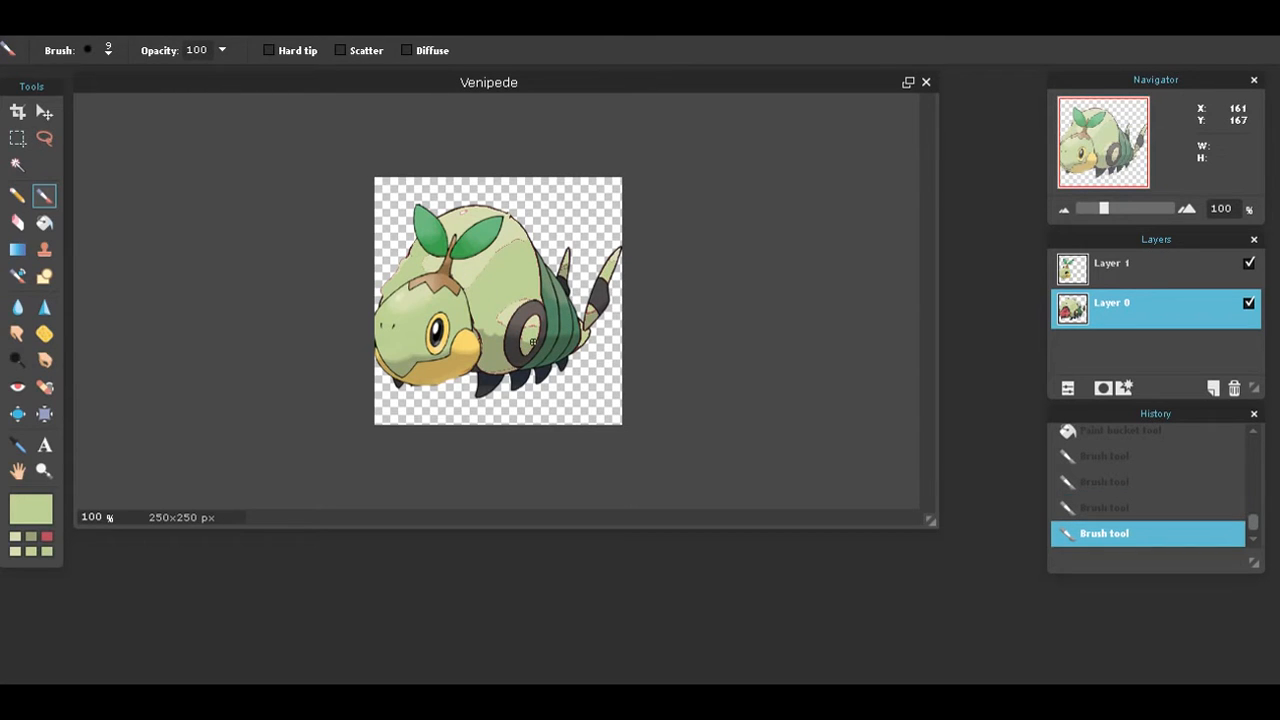
key("ctrl+z")
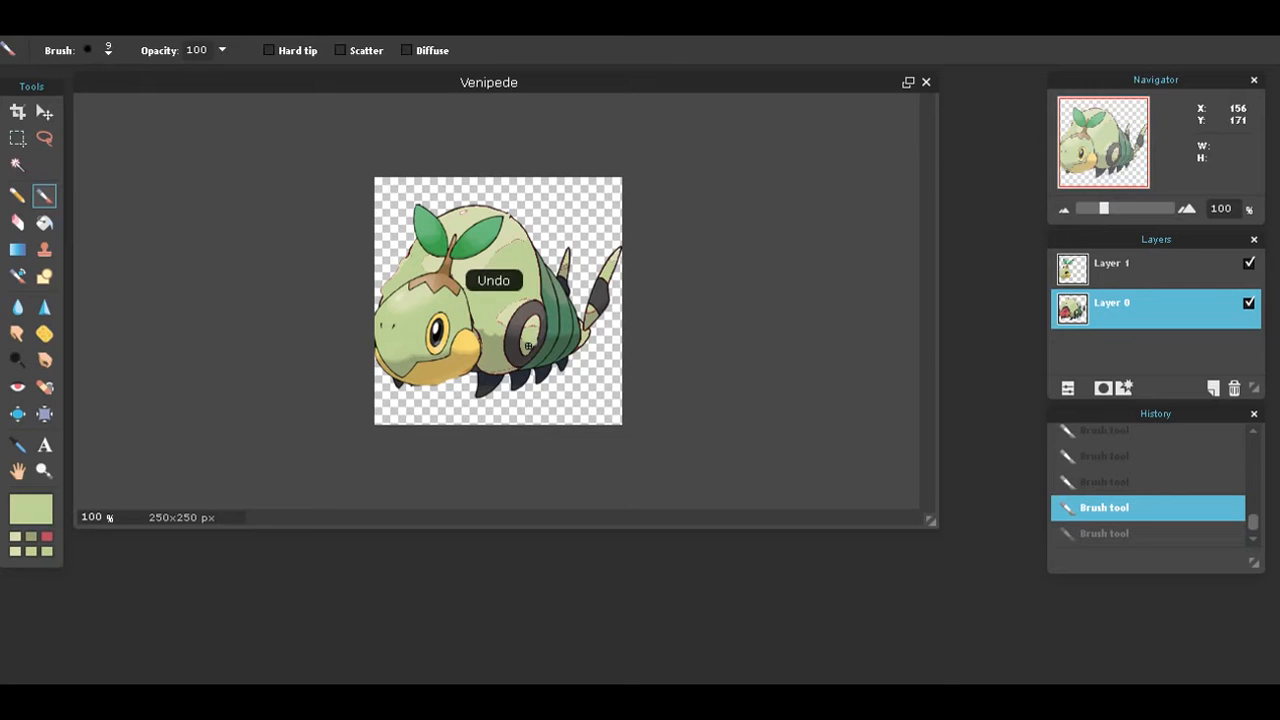
key("ctrl+z")
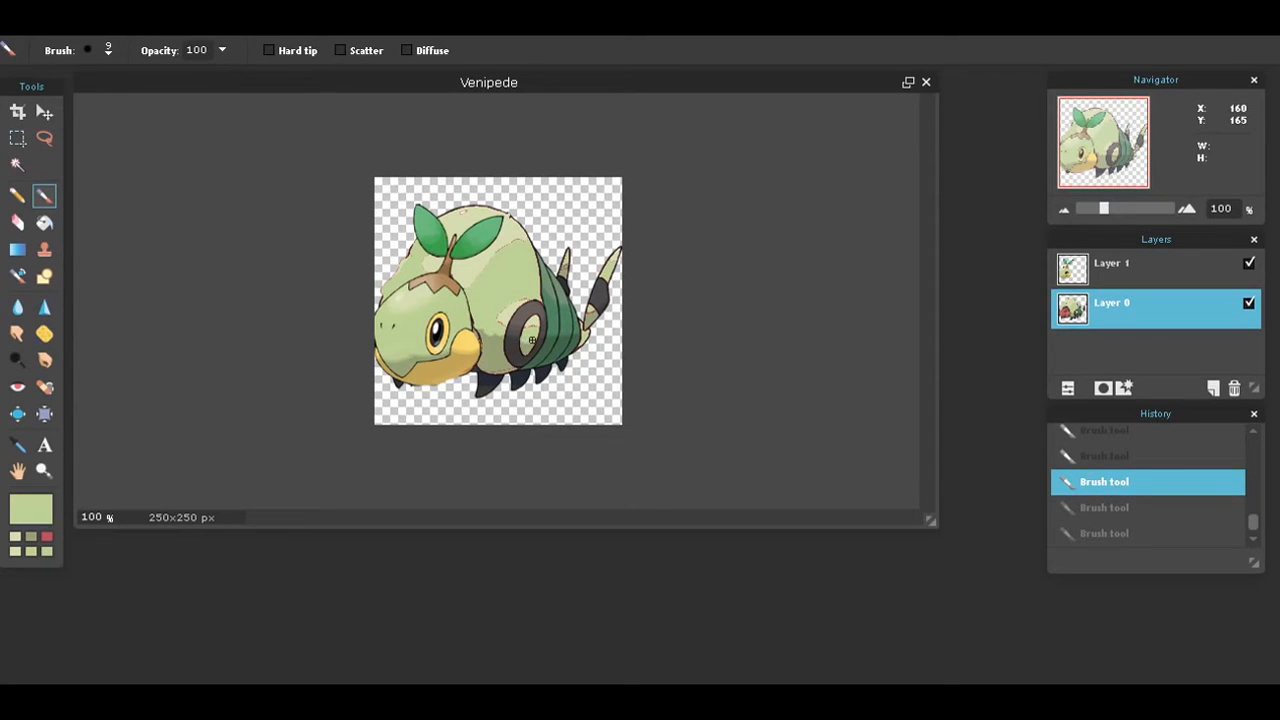
key("ctrl+y")
key("ctrl+y")
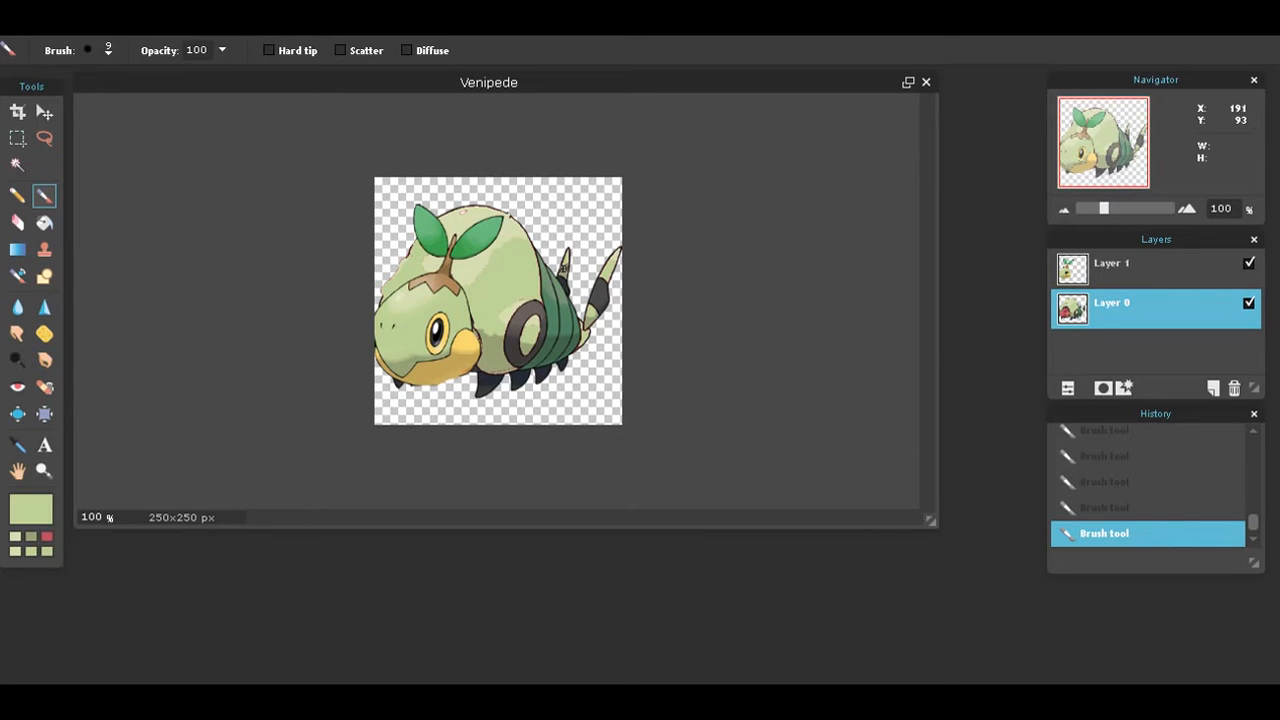
Undo and redo the last medium green stroke, and paint the lower edge of the body in olive green.
key("ctrl+z")
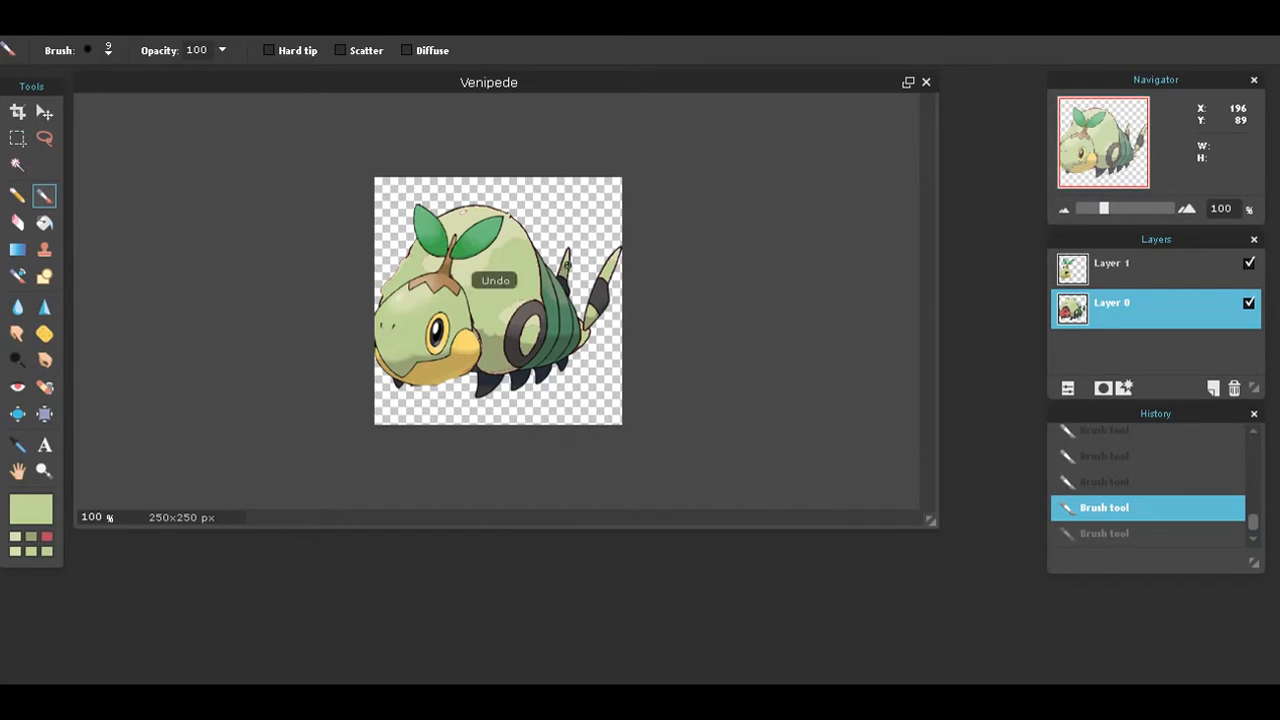
key("ctrl+y")
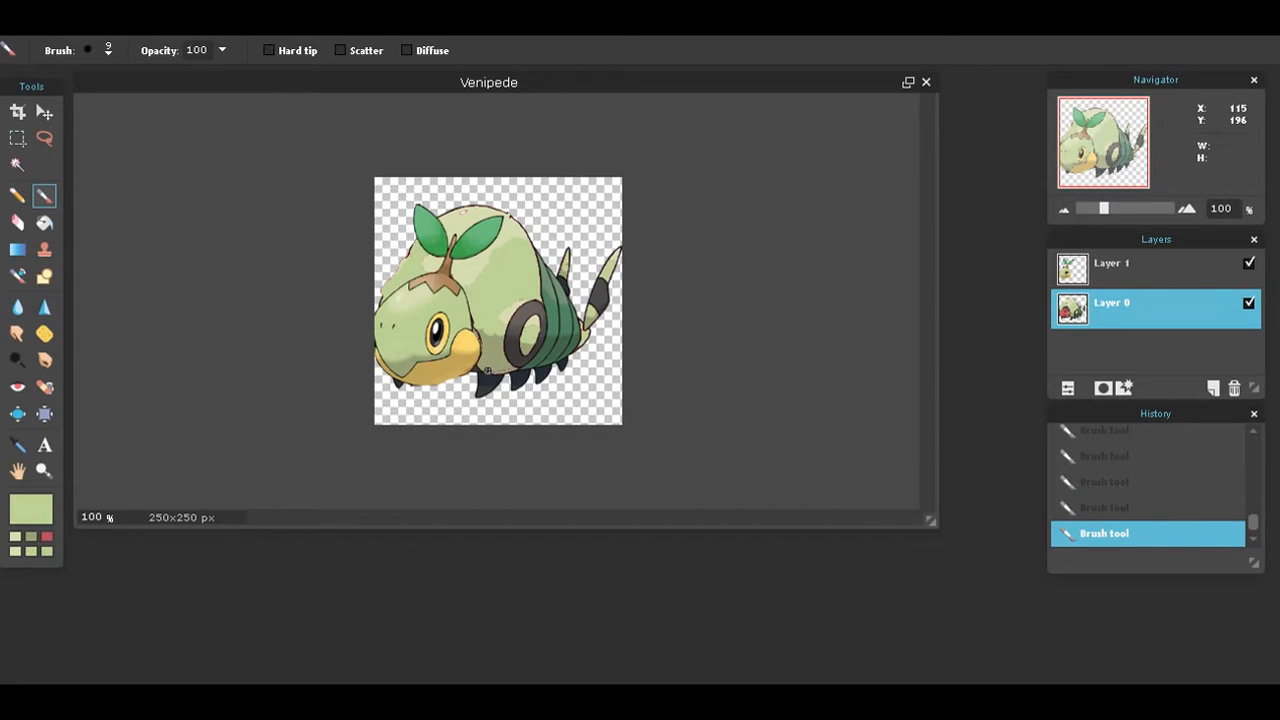
left_click(31, 537)
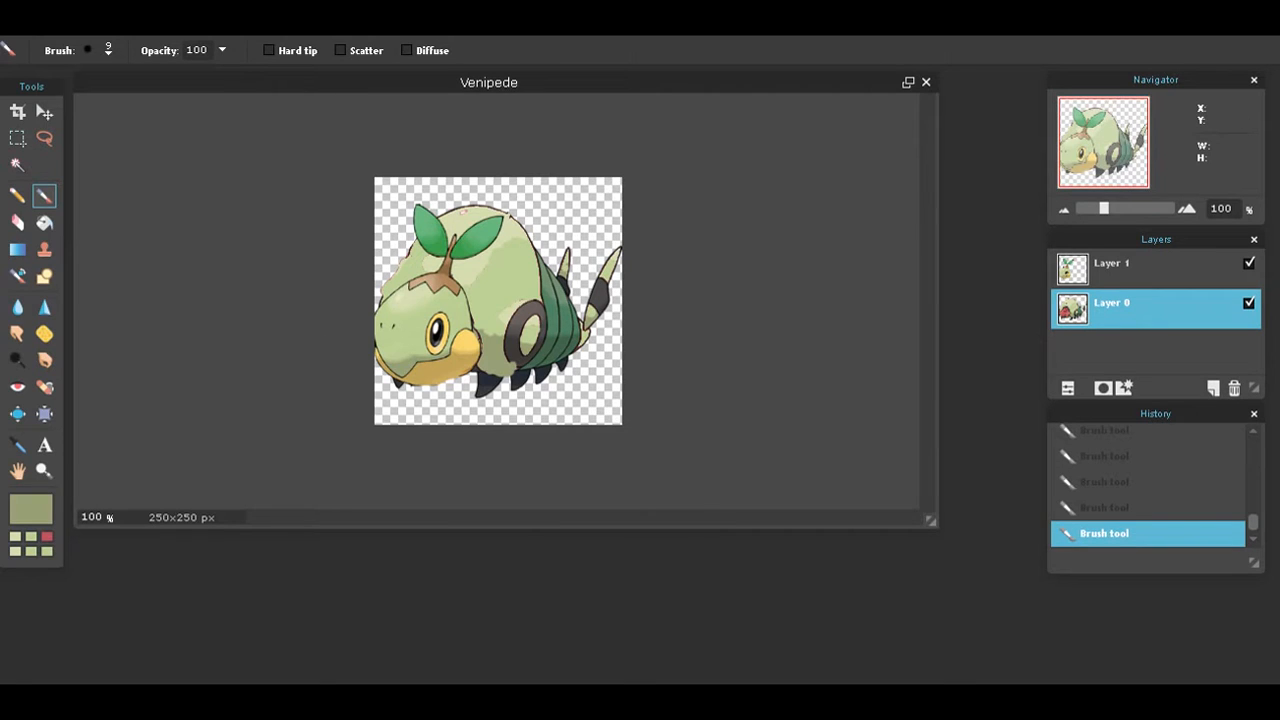
Erase Venipede's black legs below the body and under Turtwig's head with the 70 px eraser.
left_click(17, 222)
mouse_move(471, 405)
left_mouse_down()
mouse_move(455, 405)
mouse_move(528, 408)
mouse_move(532, 385)
mouse_move(522, 395)
mouse_move(568, 385)
left_mouse_up()
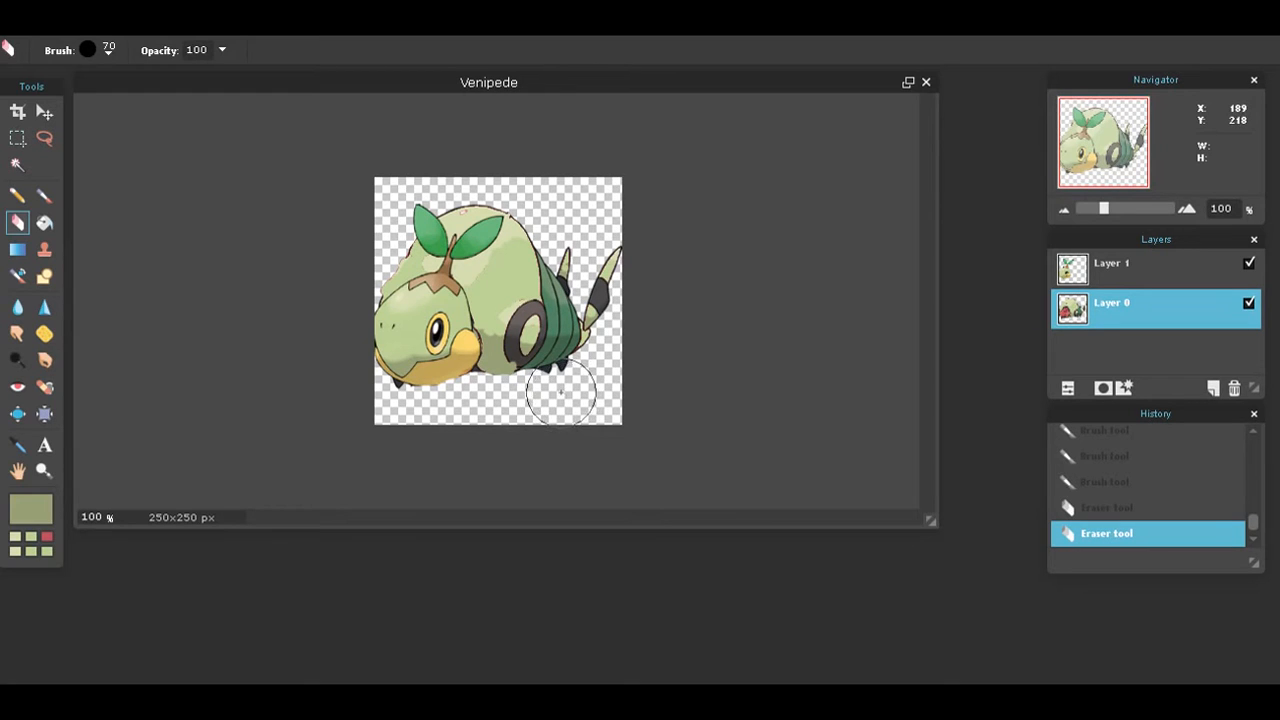
left_click_drag(560, 398, 576, 390)
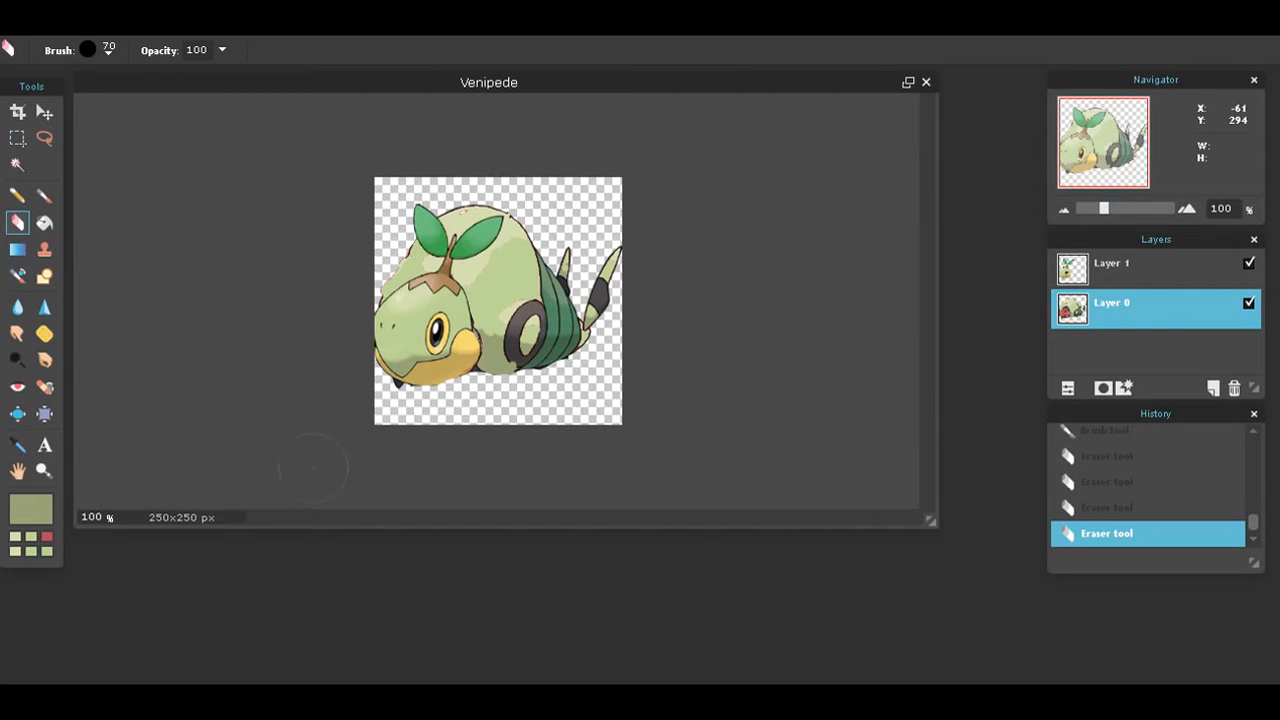
left_click_drag(388, 403, 404, 405)
Insert the Turtwig image file as a new layer above Venipede's body.
left_click(100, 26)
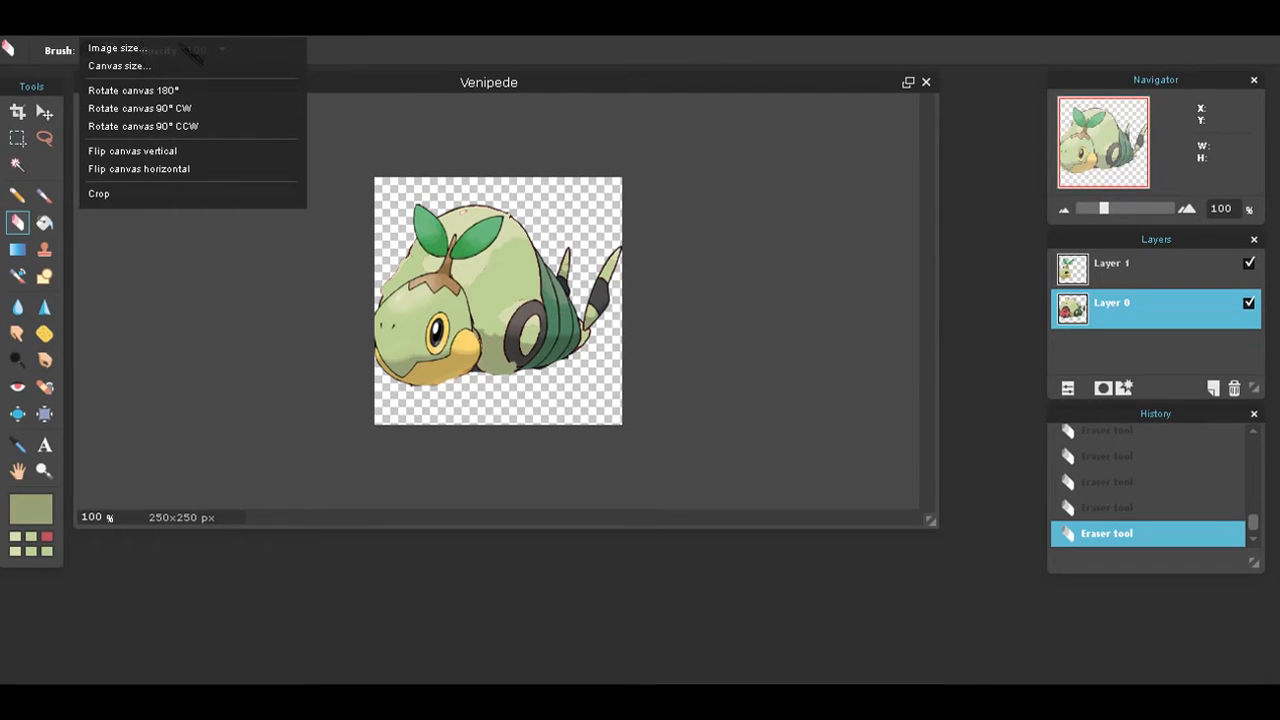
mouse_move(150, 26)
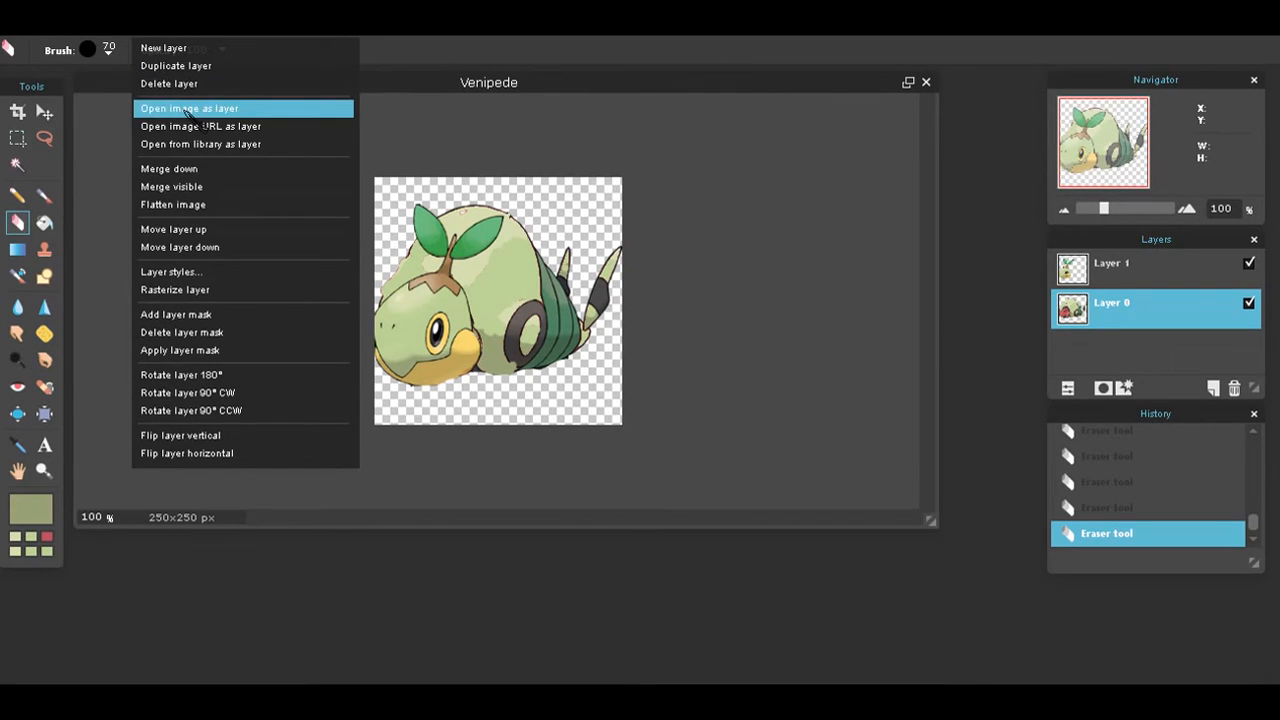
left_click(187, 109)
scroll(860, 80, "down", 1)
left_click_drag(868, 86, 860, 287)
double_click(805, 40)
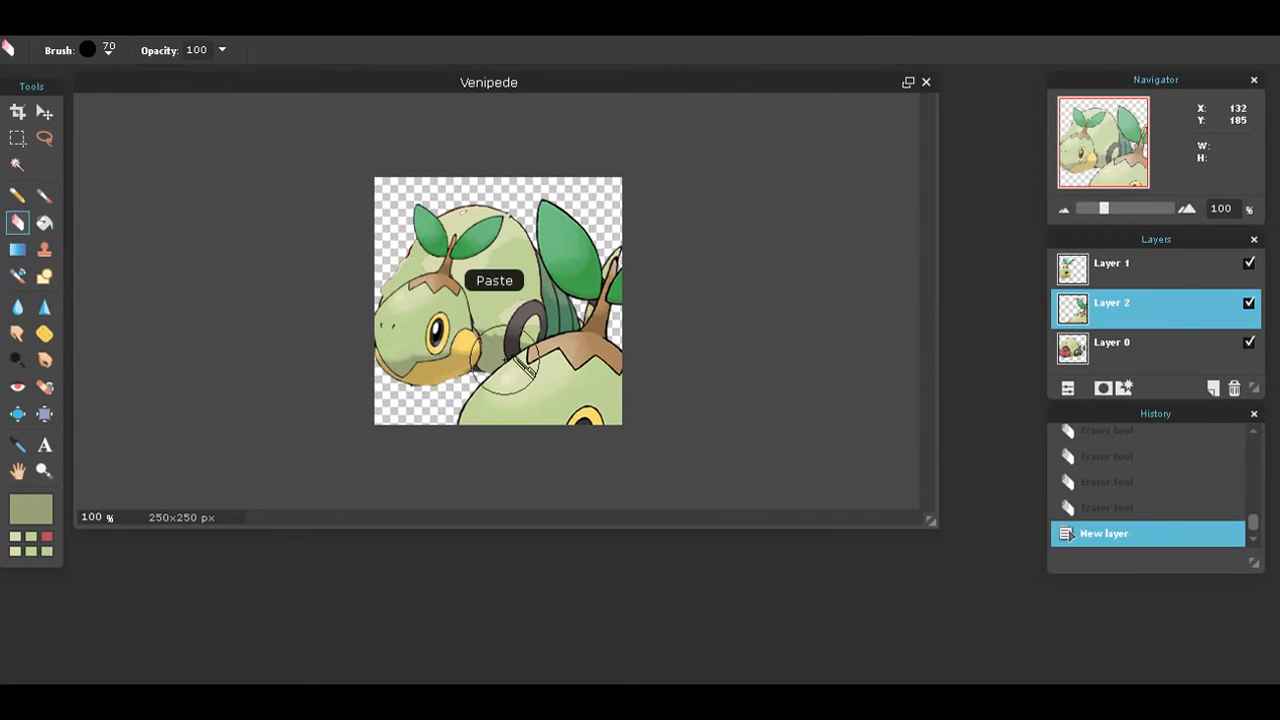
Scale the inserted Turtwig down with Free Transform, place it over Venipede's body beside the fused head, and apply the change.
left_click(55, 20)
left_click(60, 145)
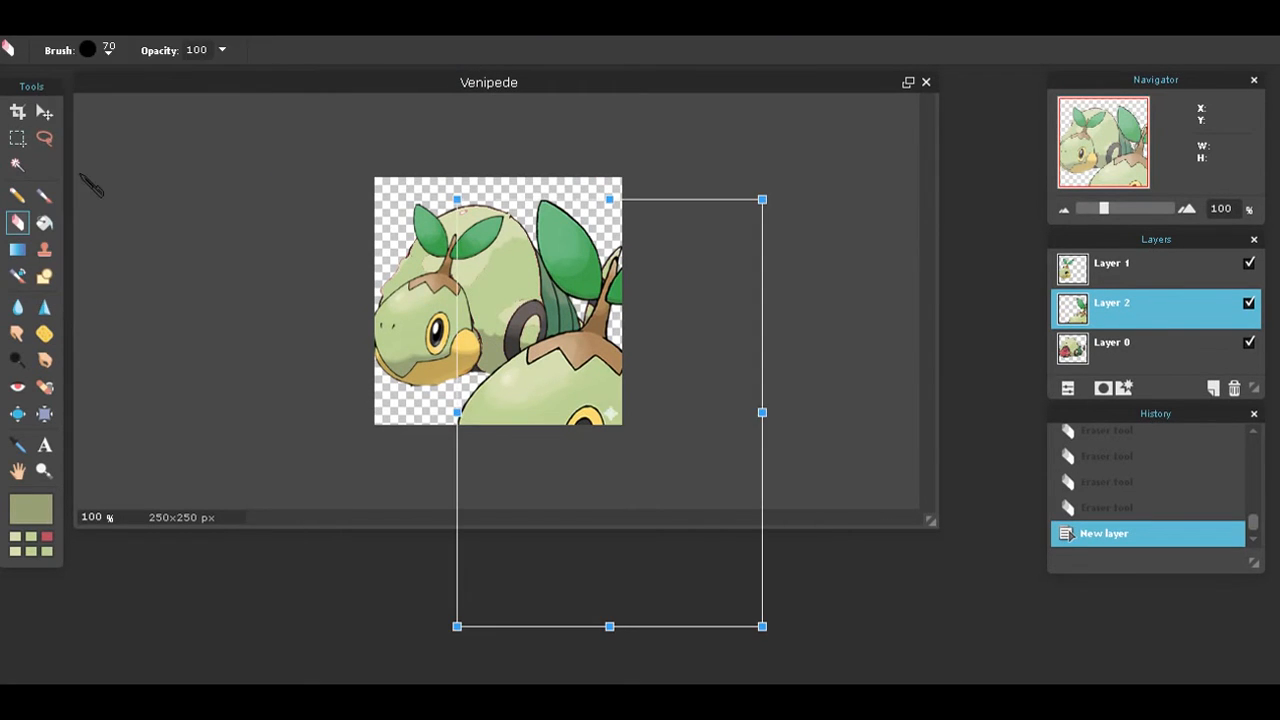
left_click_drag(457, 200, 503, 263)
left_click_drag(565, 365, 439, 246)
left_click_drag(376, 144, 415, 196)
left_click_drag(505, 300, 539, 301)
left_click(829, 380)
left_click(550, 392)
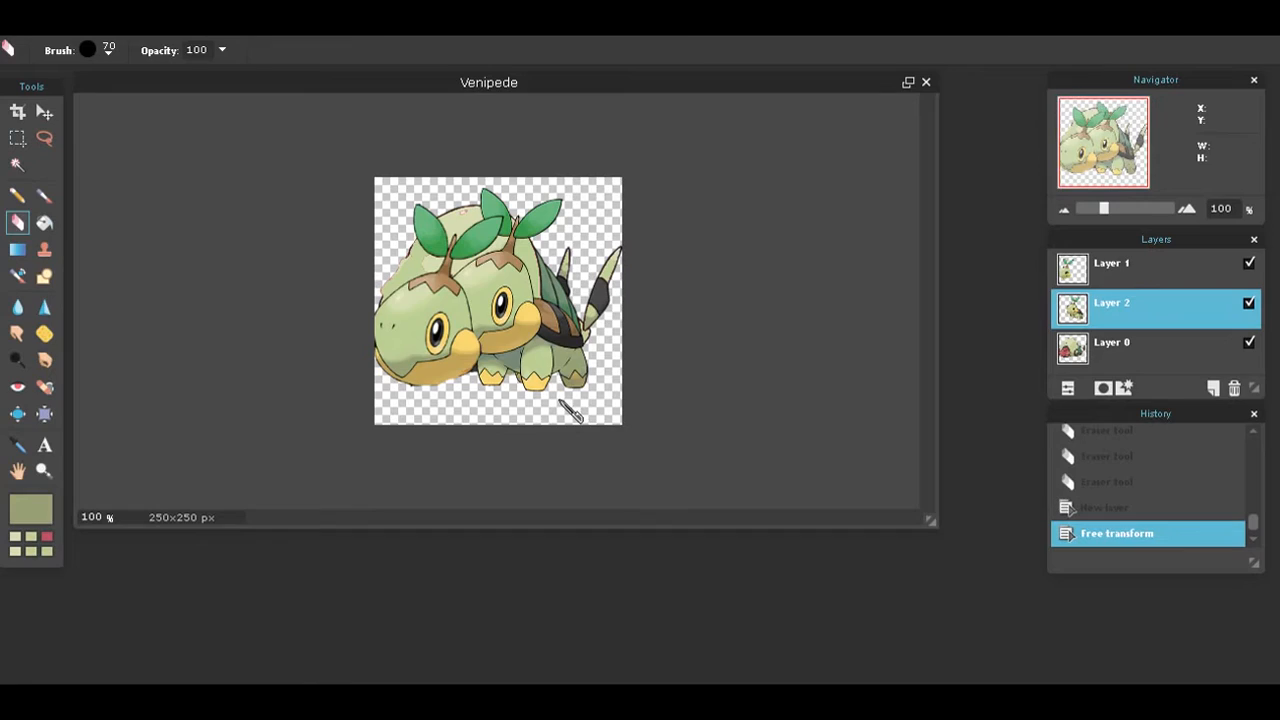
Erase everything but the legs from the inserted Turtwig with the 70 px eraser, and reposition the legs under Venipede's body with Free Transform.
mouse_move(398, 342)
left_mouse_down()
mouse_move(494, 304)
mouse_move(494, 317)
mouse_move(523, 295)
mouse_move(508, 313)
mouse_move(499, 272)
mouse_move(522, 216)
mouse_move(494, 203)
mouse_move(495, 229)
mouse_move(540, 219)
left_mouse_up()
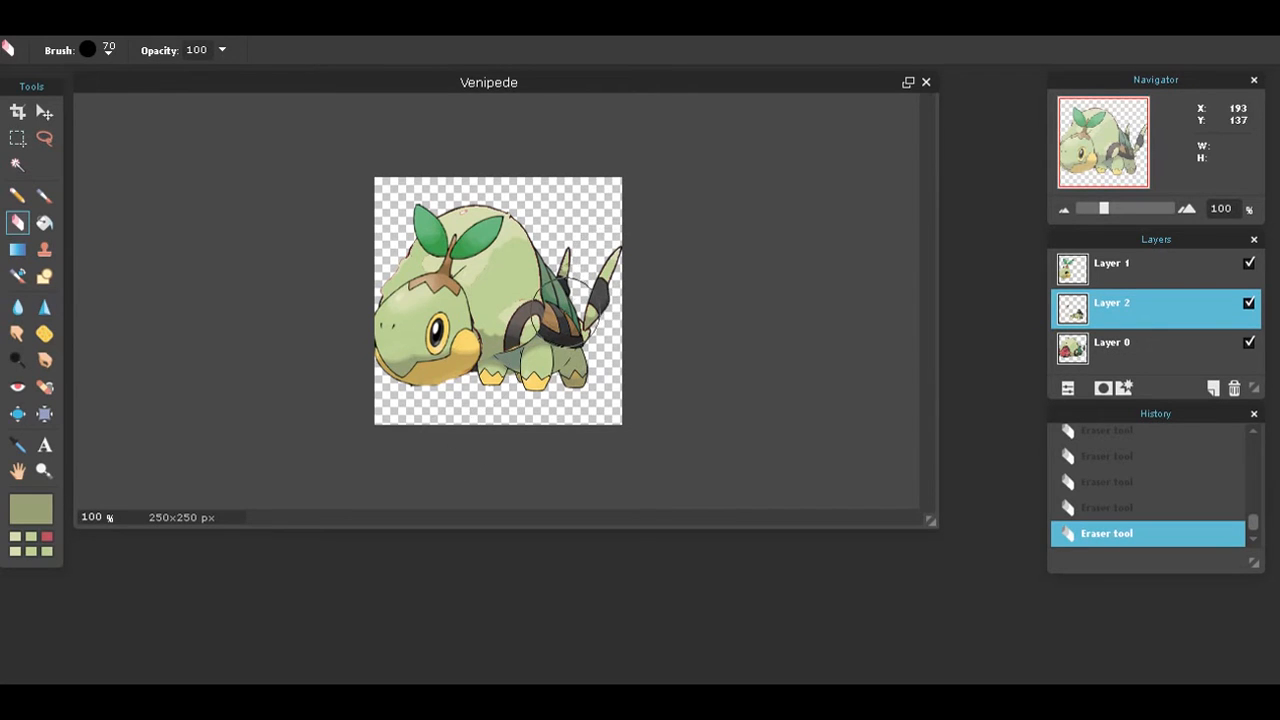
left_click_drag(562, 300, 575, 315)
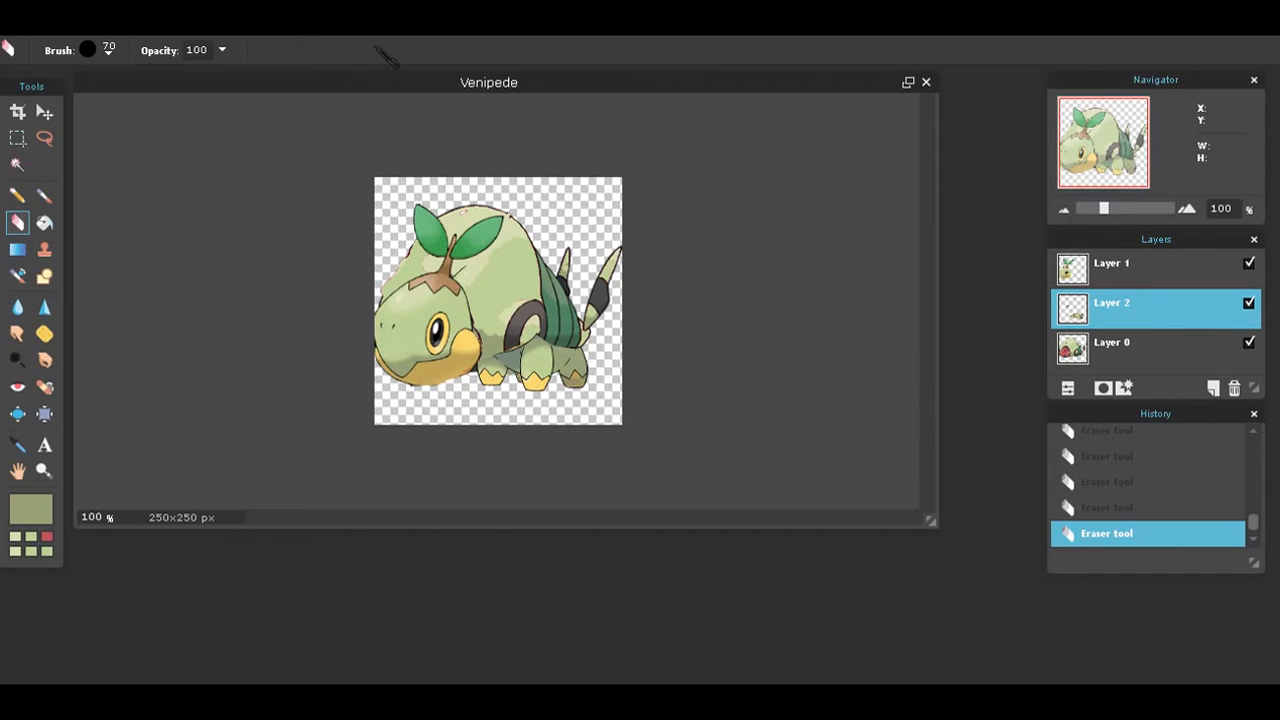
left_click(50, 20)
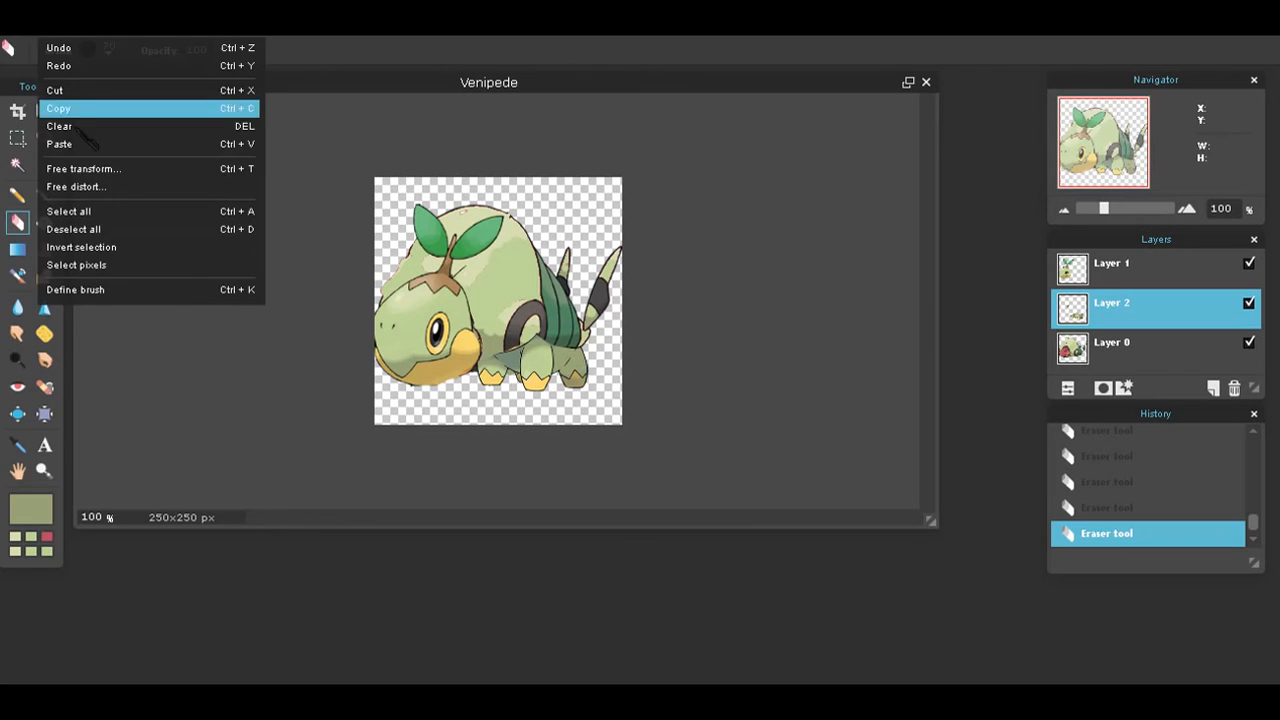
left_click(80, 166)
left_click_drag(547, 330, 526, 350)
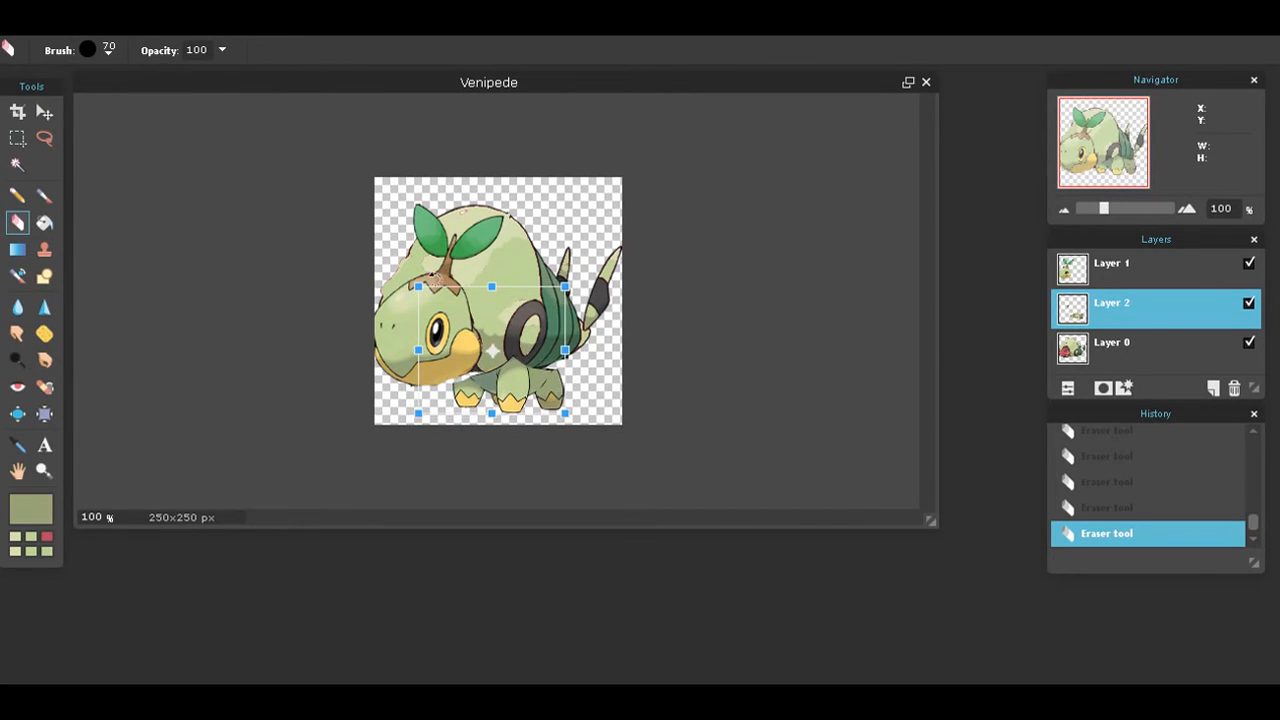
mouse_move(505, 412)
left_mouse_down()
mouse_move(520, 408)
mouse_move(509, 410)
left_mouse_up()
left_click(820, 415)
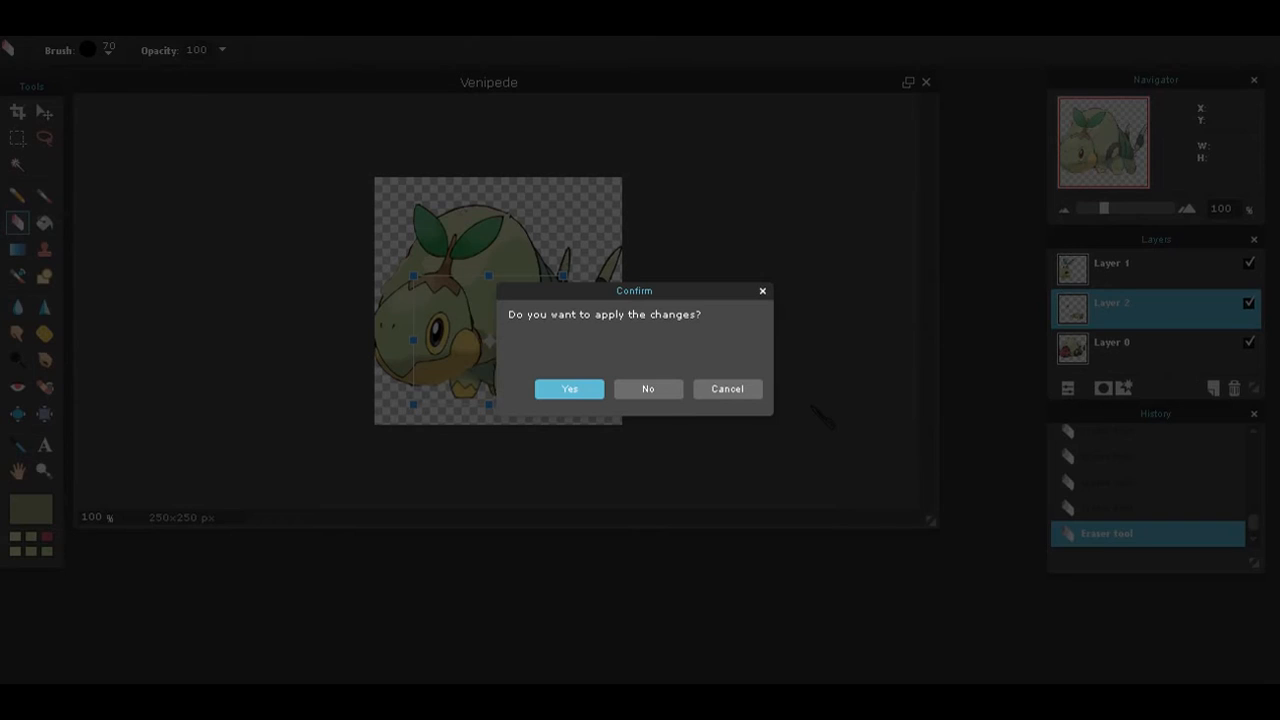
left_click(596, 394)
Place the legs layer below Venipede's body layer, and stretch the legs wider toward the head with Free Transform.
left_click(1077, 356)
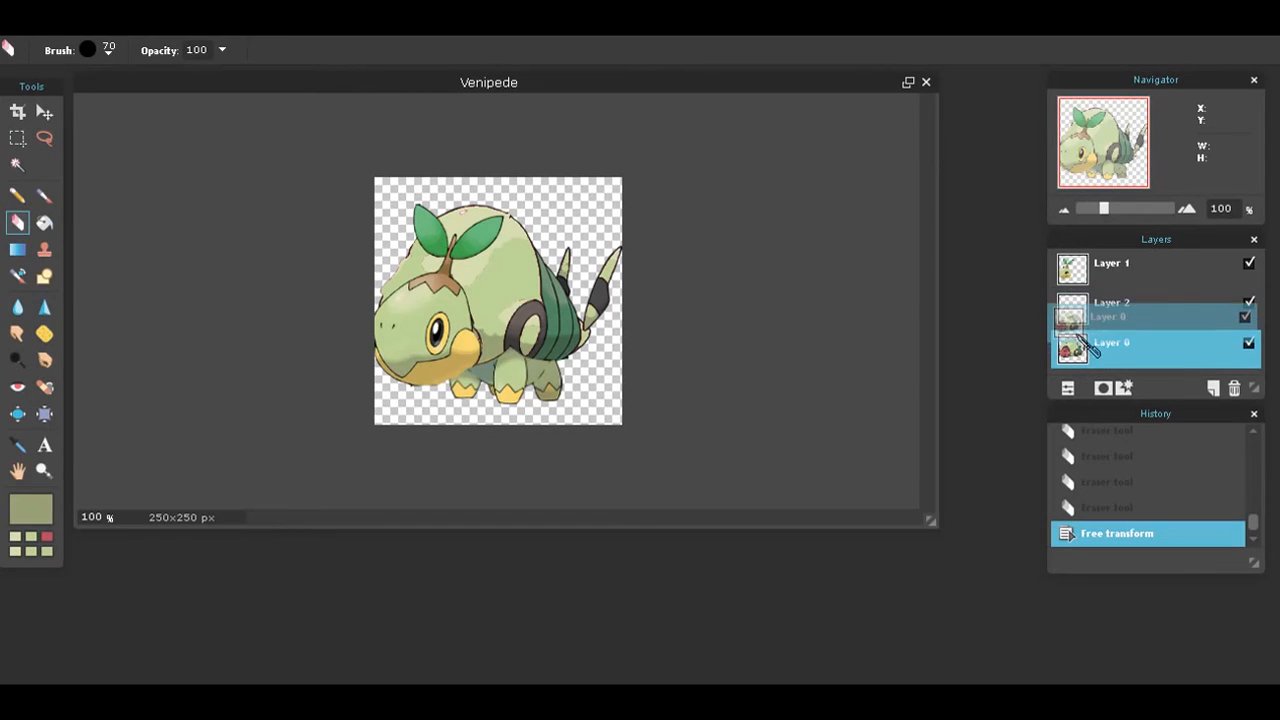
left_click_drag(1076, 314, 1067, 356)
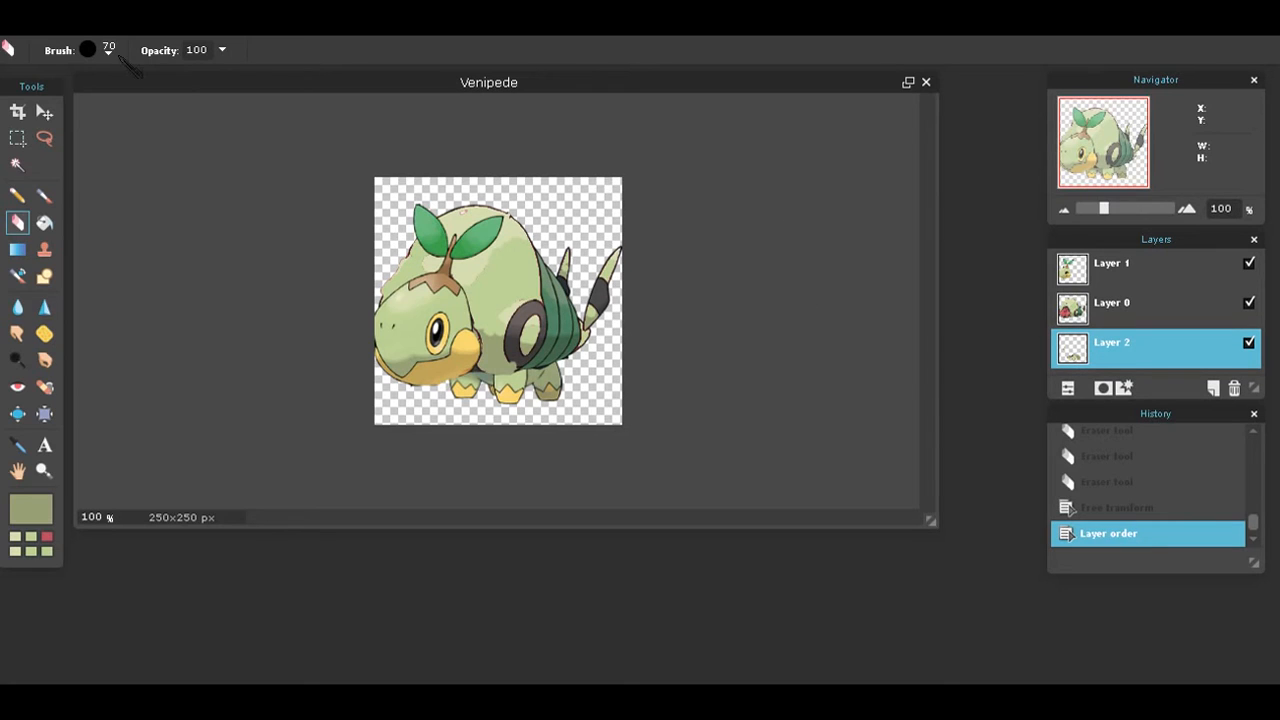
left_click(52, 28)
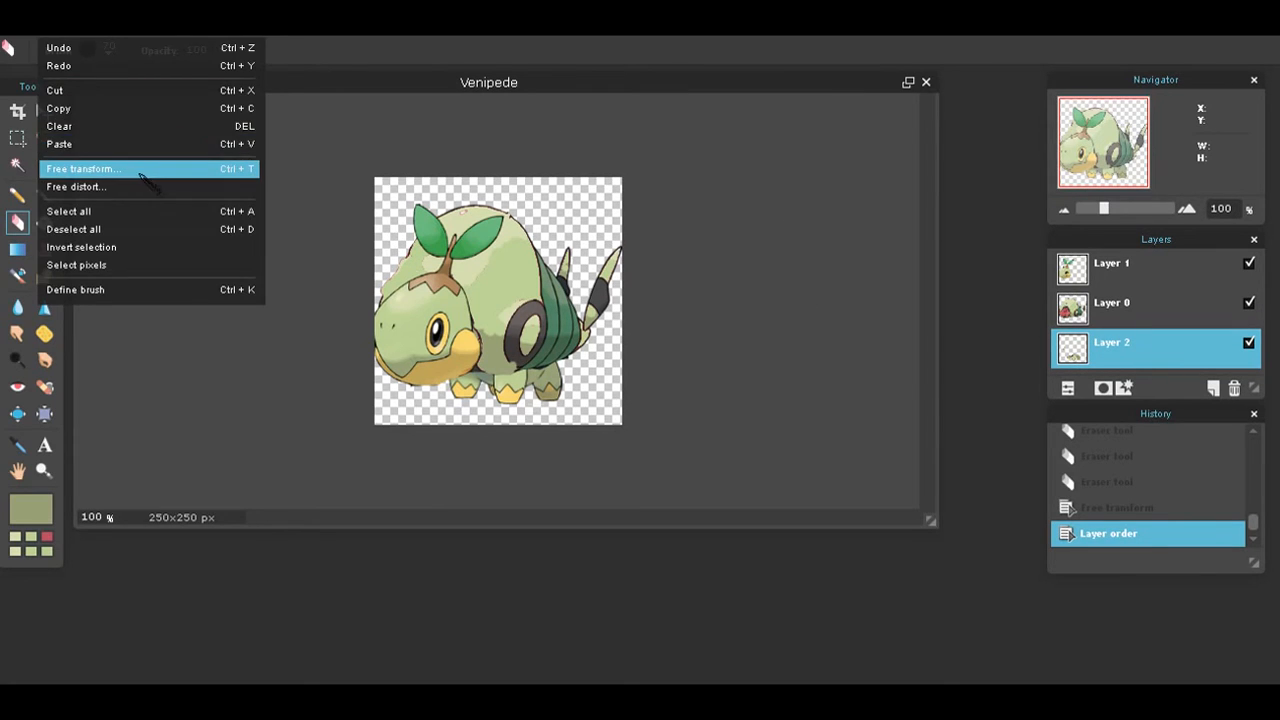
left_click(143, 170)
left_click_drag(413, 340, 393, 340)
left_click_drag(492, 376, 483, 376)
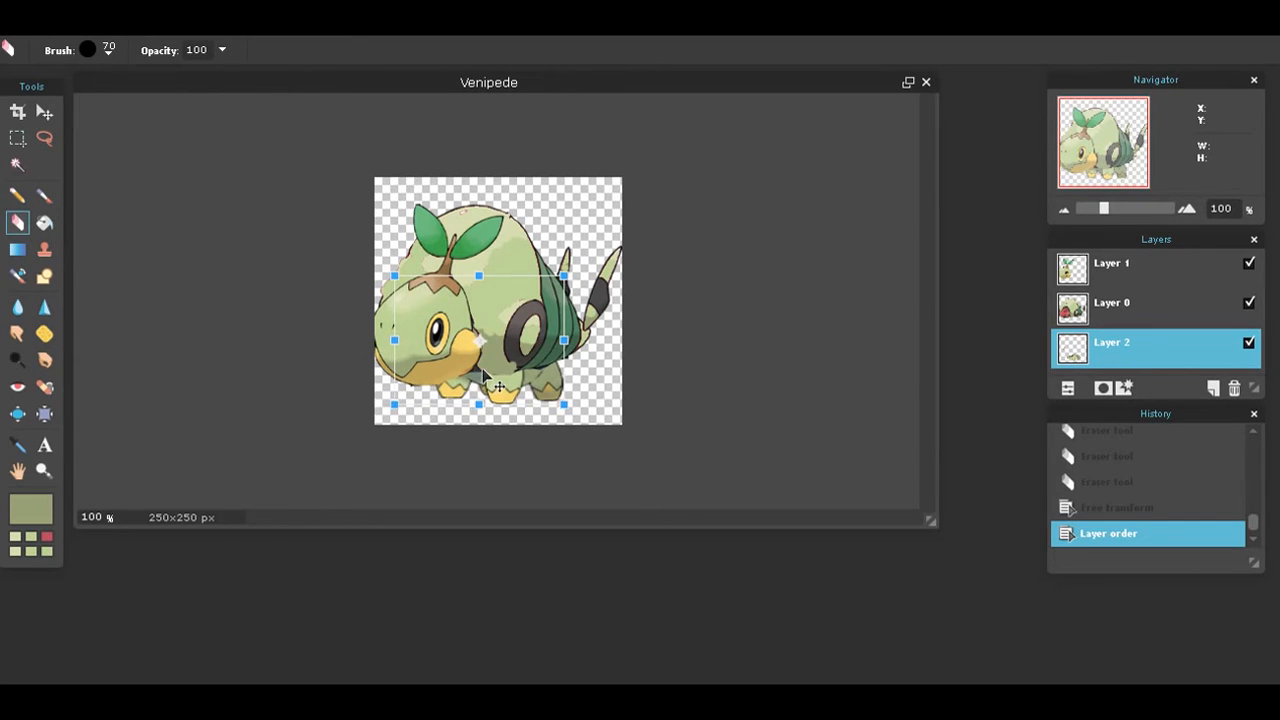
left_click(800, 487)
left_click(598, 394)
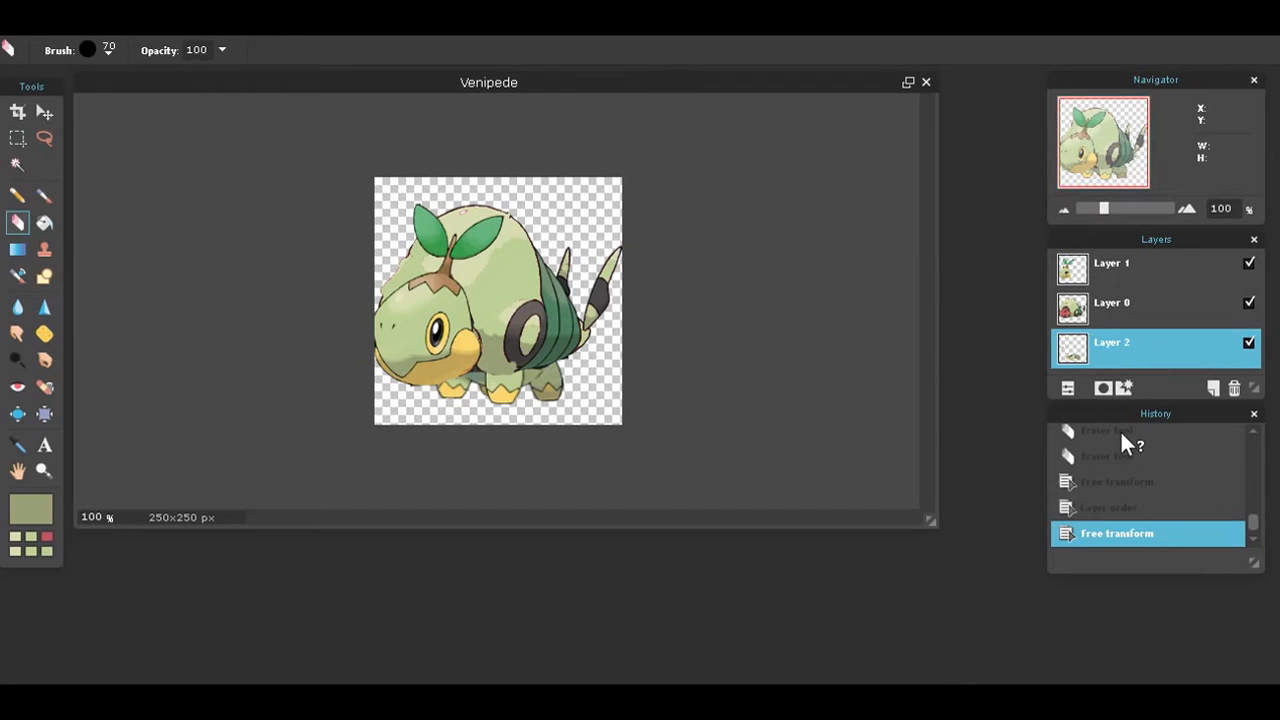
Fill the upper part of the middle leg on Layer 2 with olive green, and touch it up with the 9 px brush.
left_click(1096, 318)
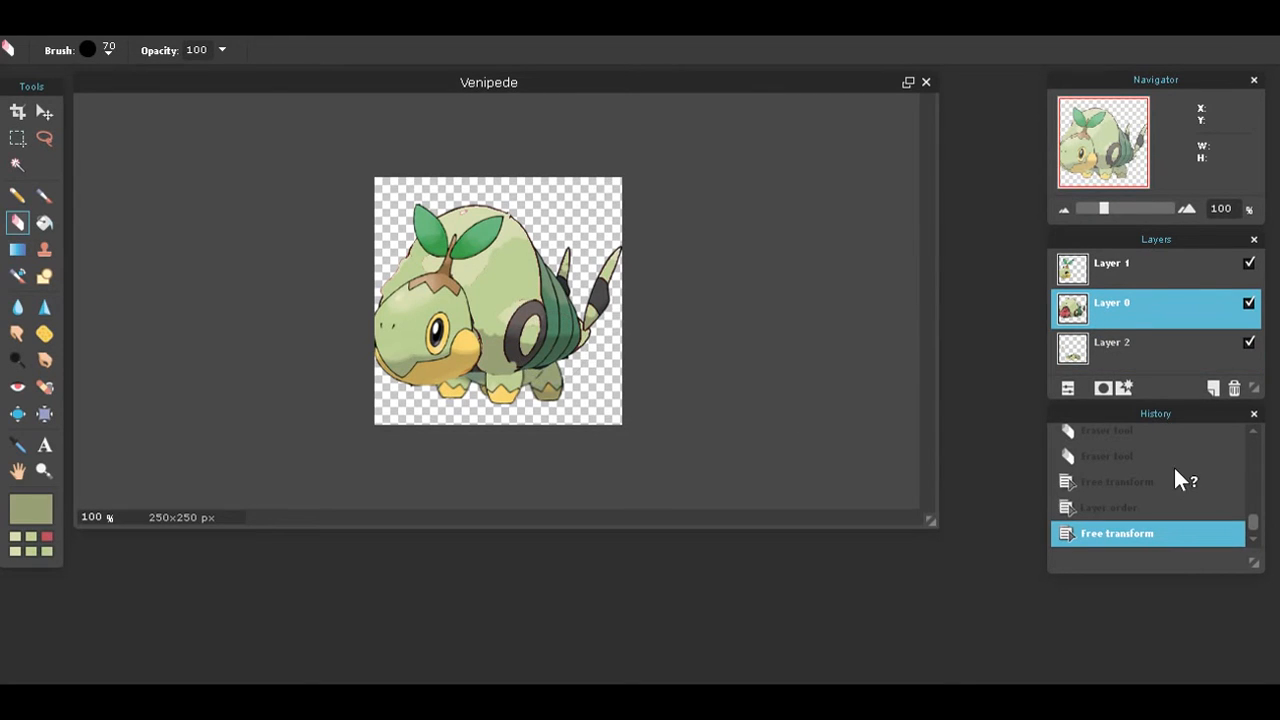
left_click(1133, 351)
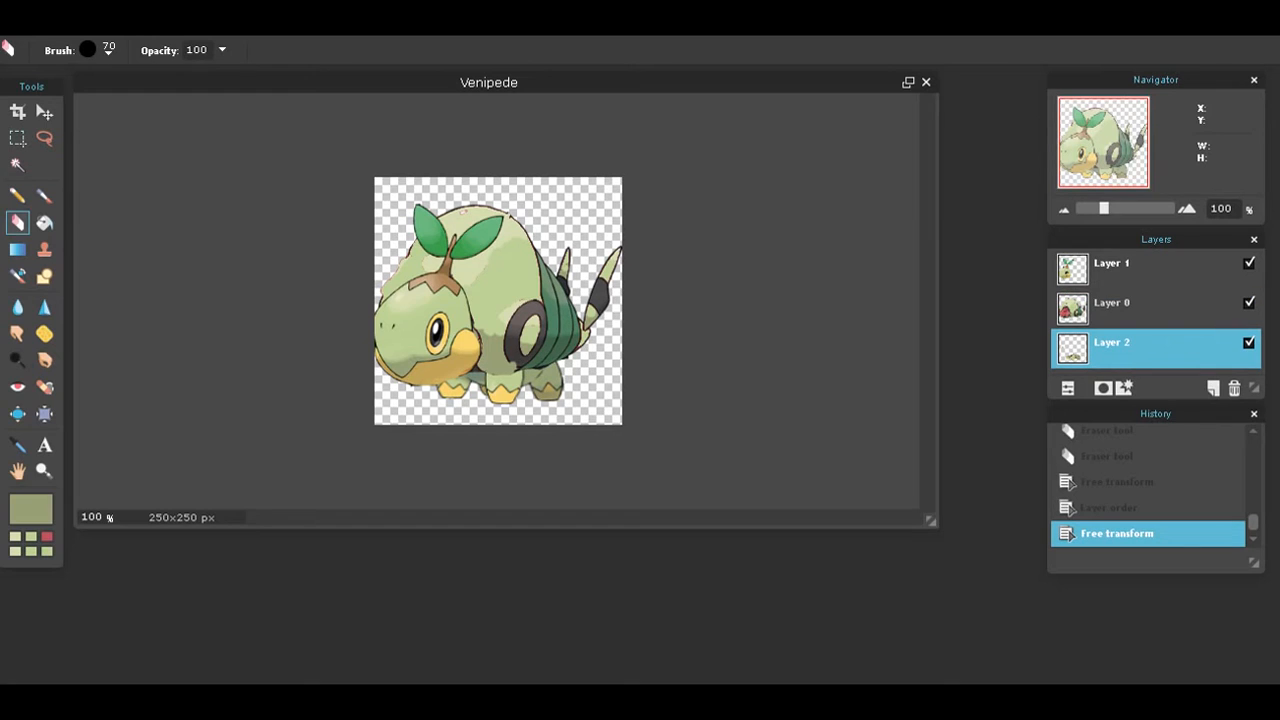
left_click(44, 222)
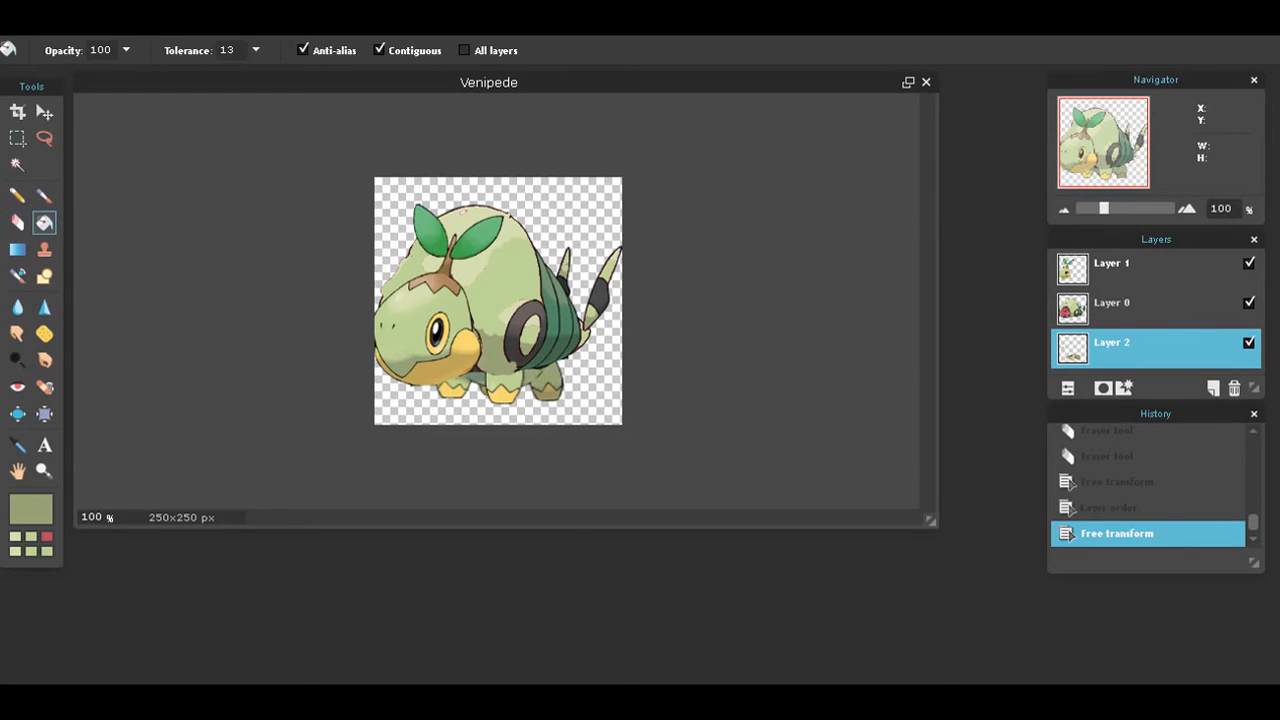
left_click(495, 378)
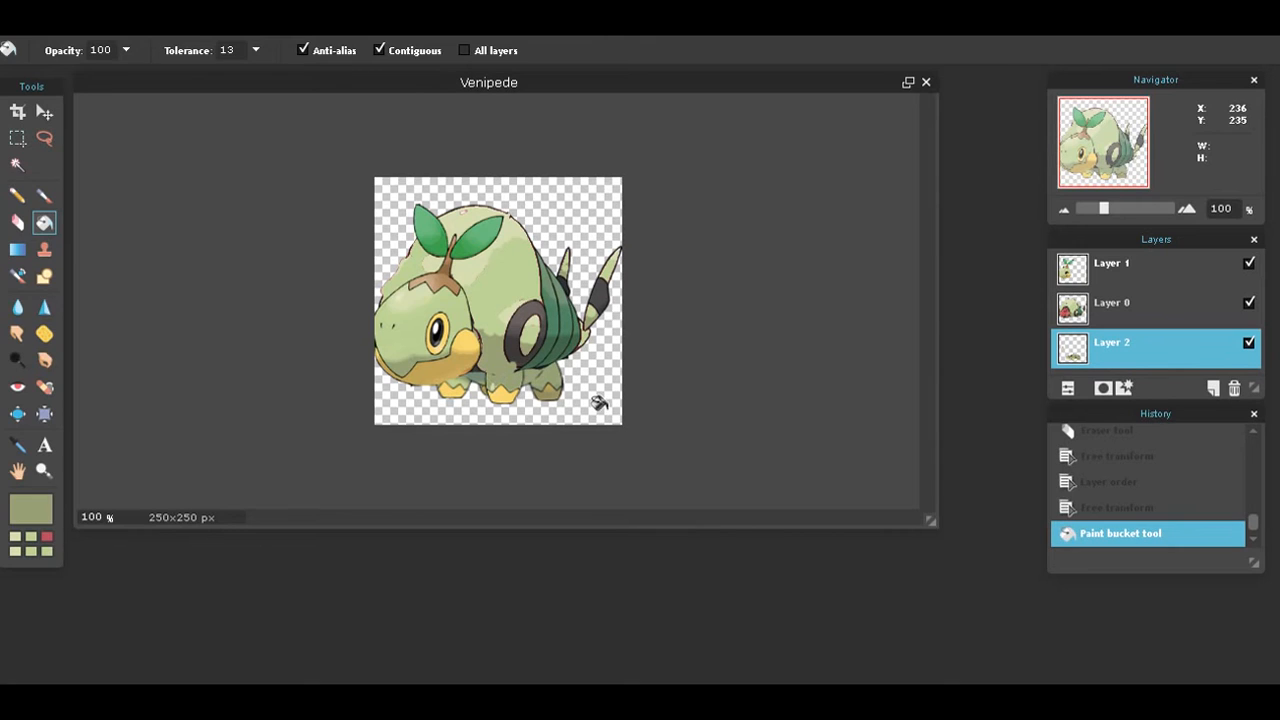
left_click(44, 196)
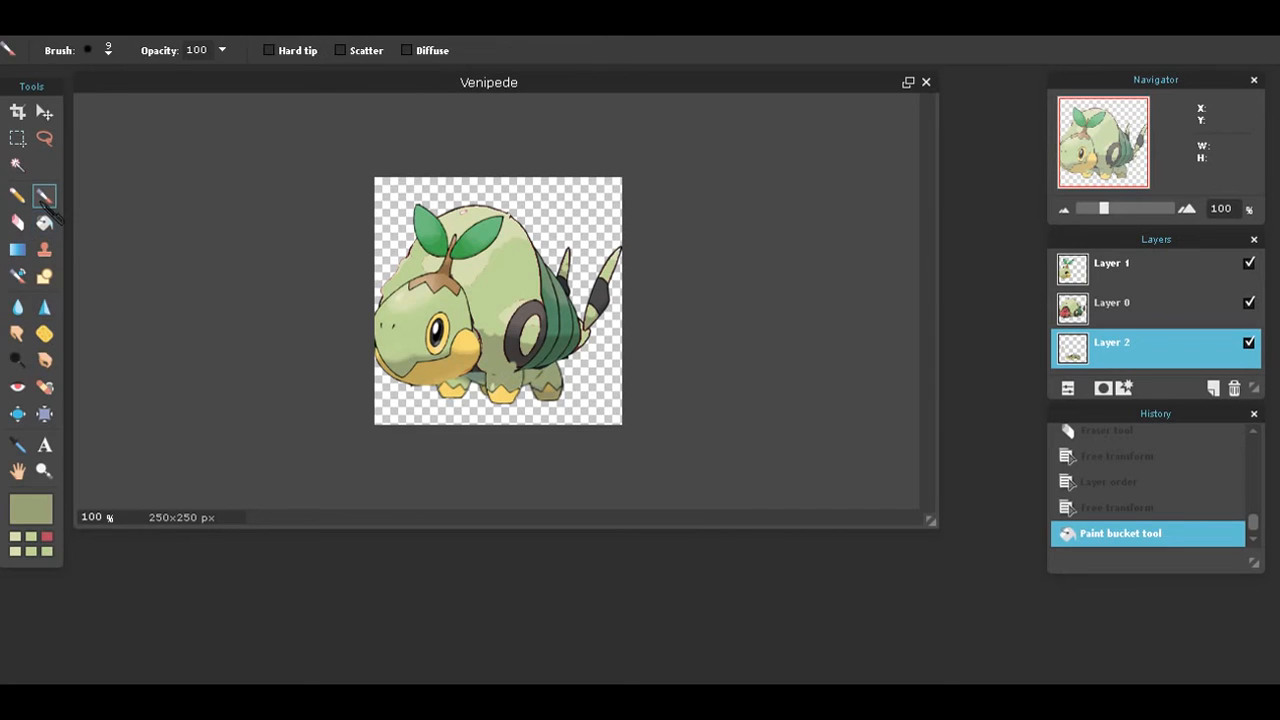
left_click(516, 371)
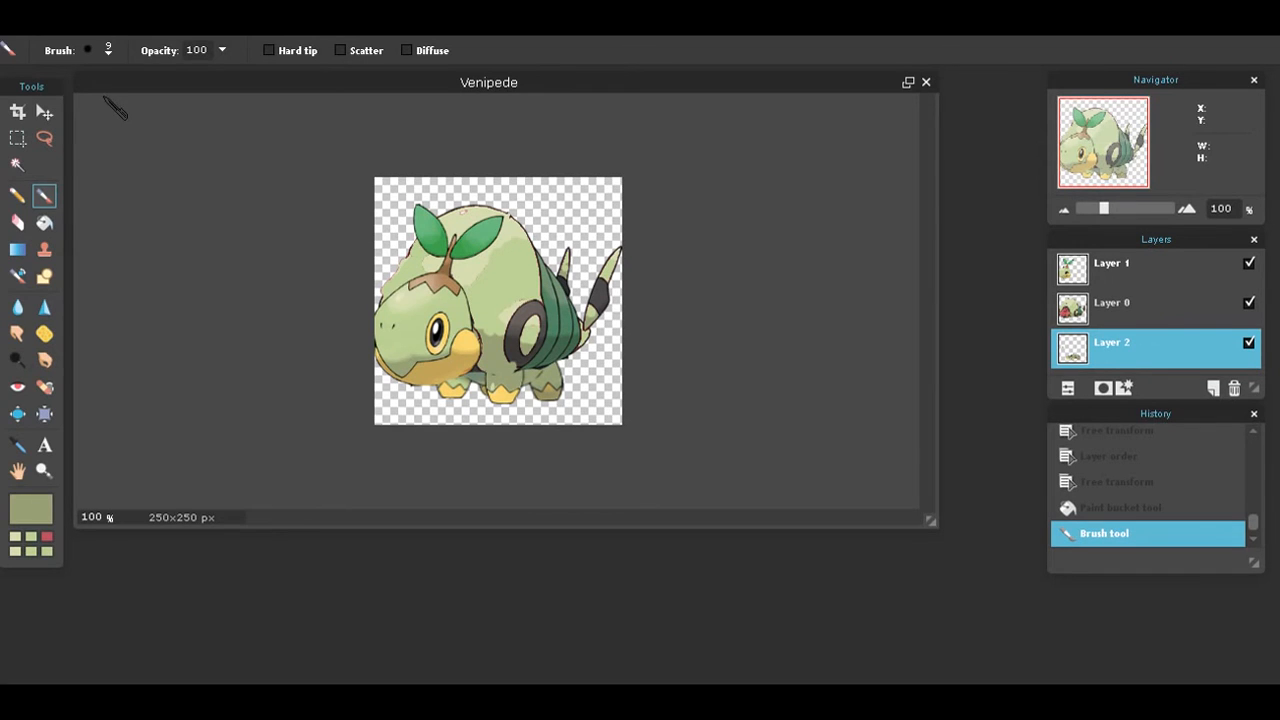
Insert the Turtwig image file again as a new layer above the legs layer.
left_click(56, 27)
mouse_move(152, 27)
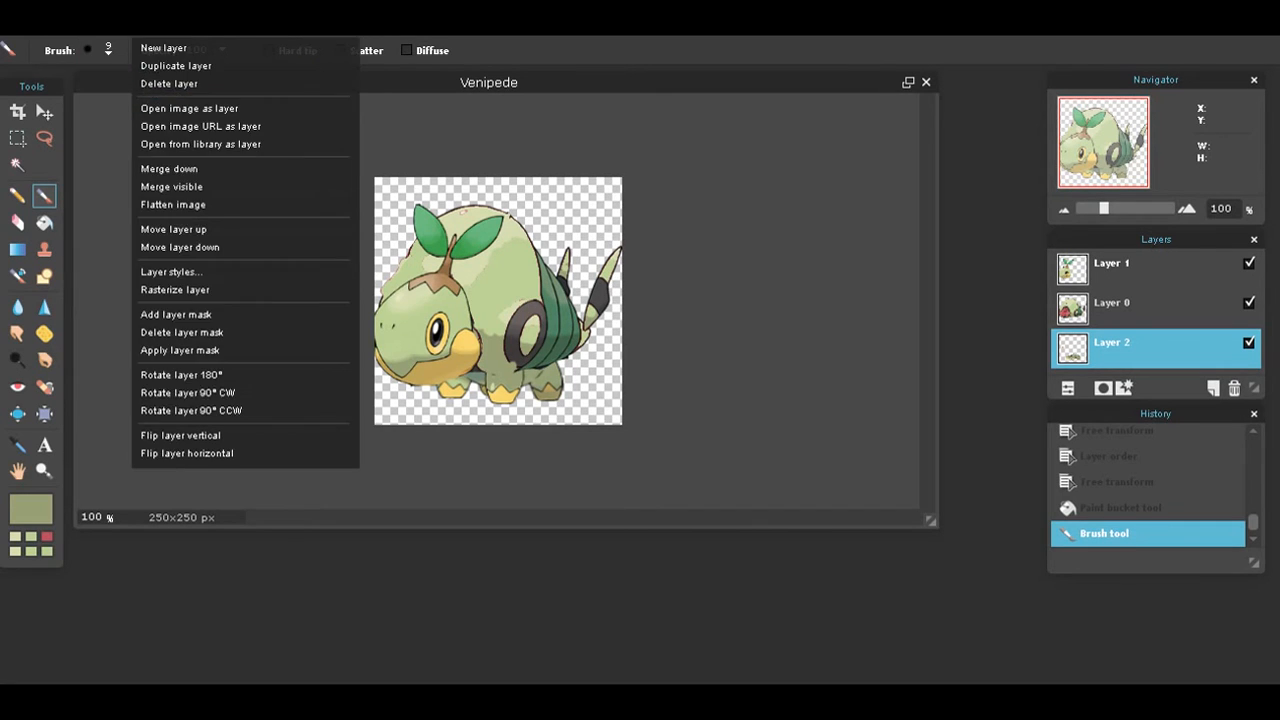
mouse_move(215, 27)
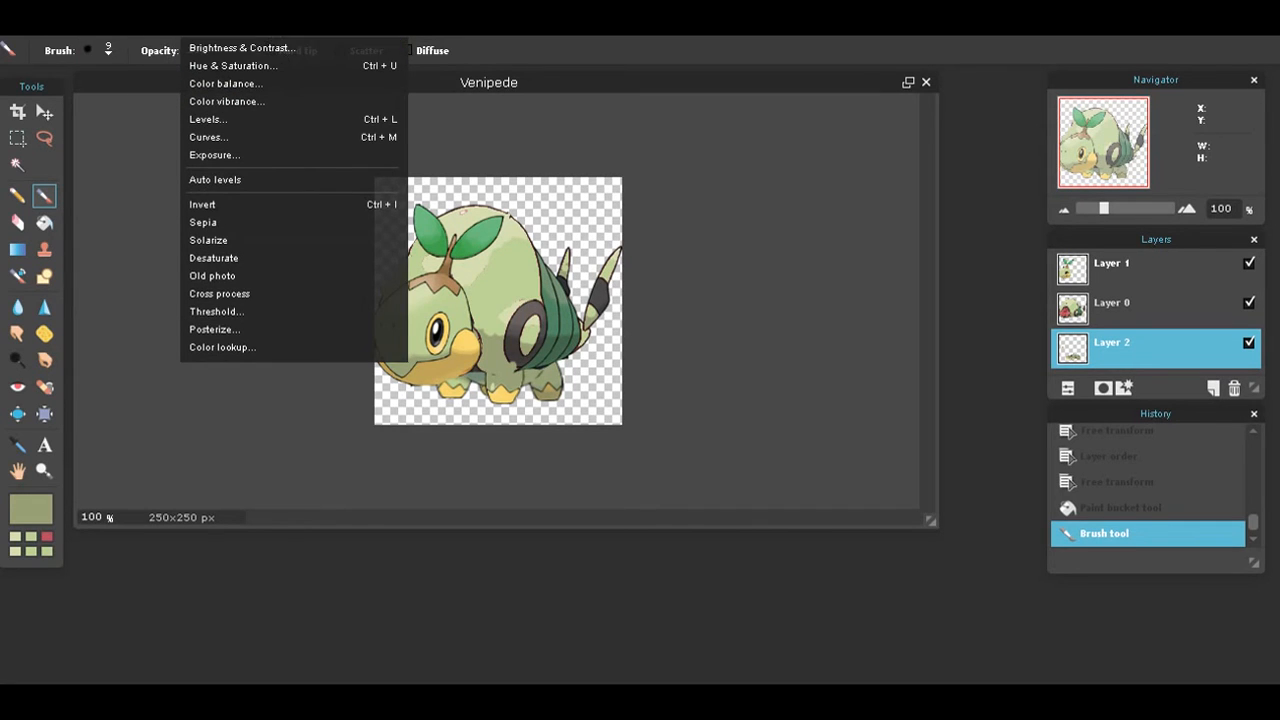
left_click(162, 110)
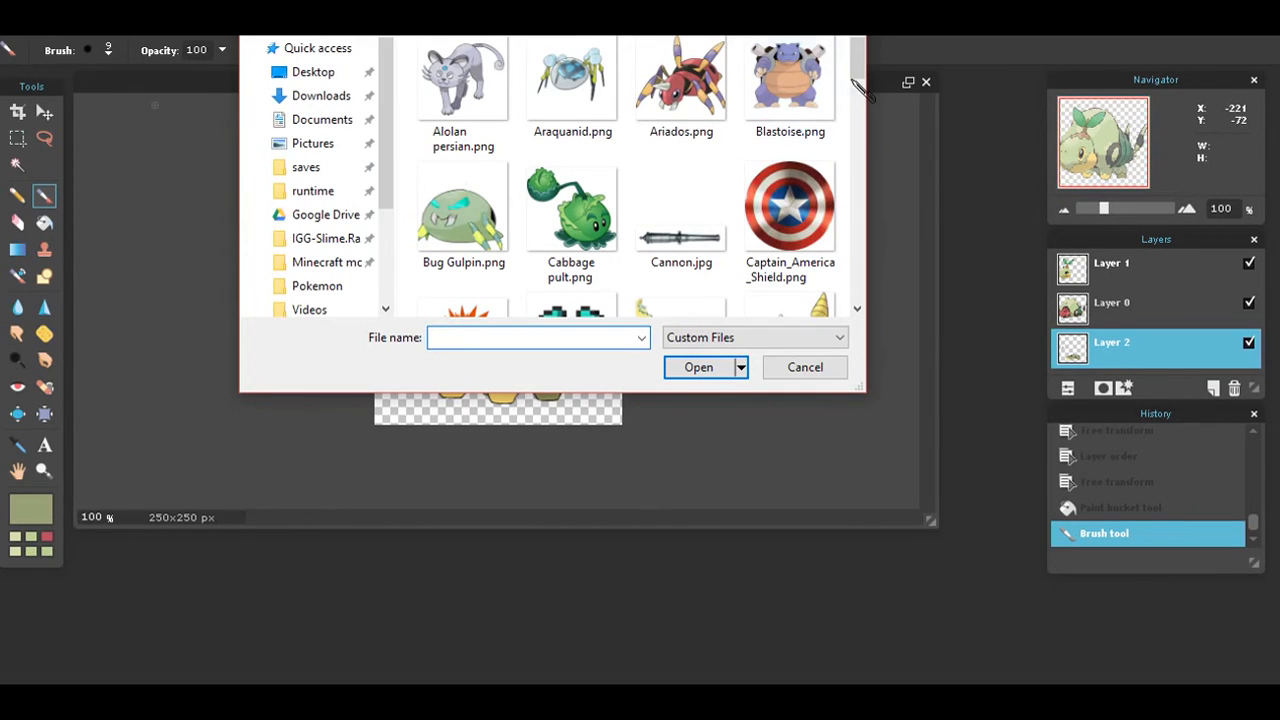
left_click_drag(857, 85, 856, 272)
left_click(810, 128)
double_click(810, 128)
key("ctrl+v")
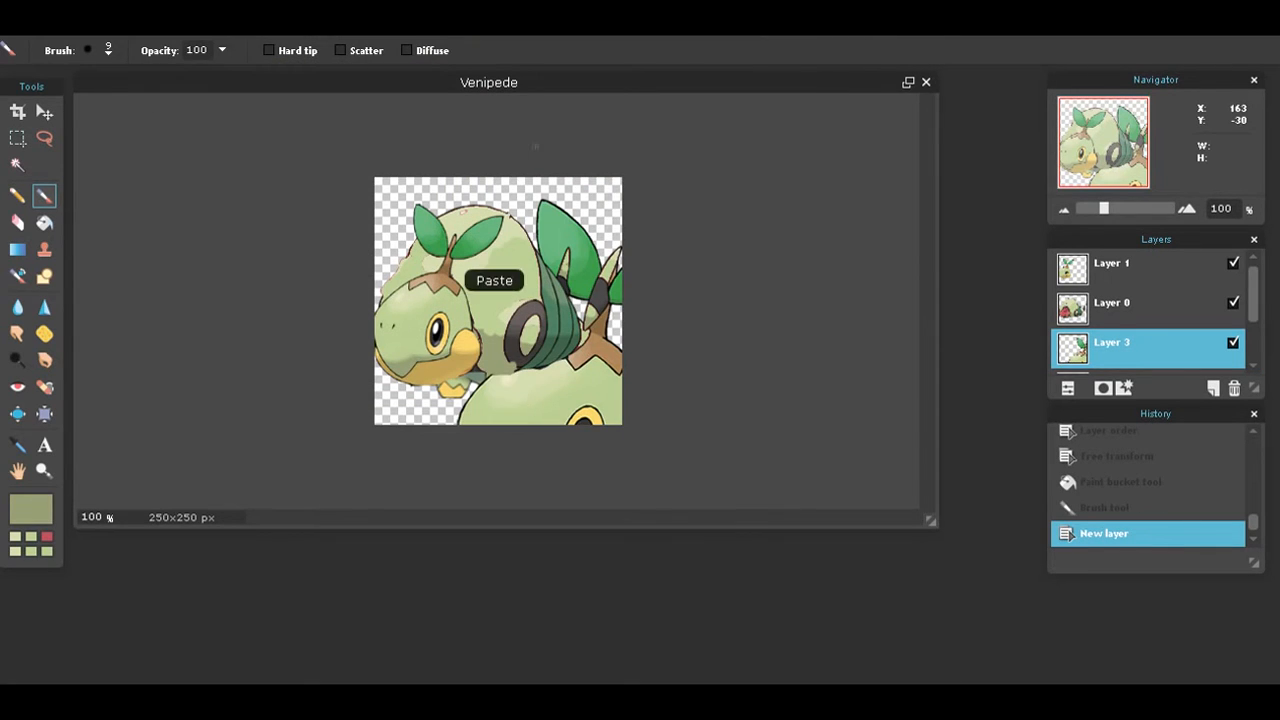
Scale the new Turtwig down with Free Transform, position its shell over Venipede's body, and bring its layer to the front of the stack.
left_click(52, 28)
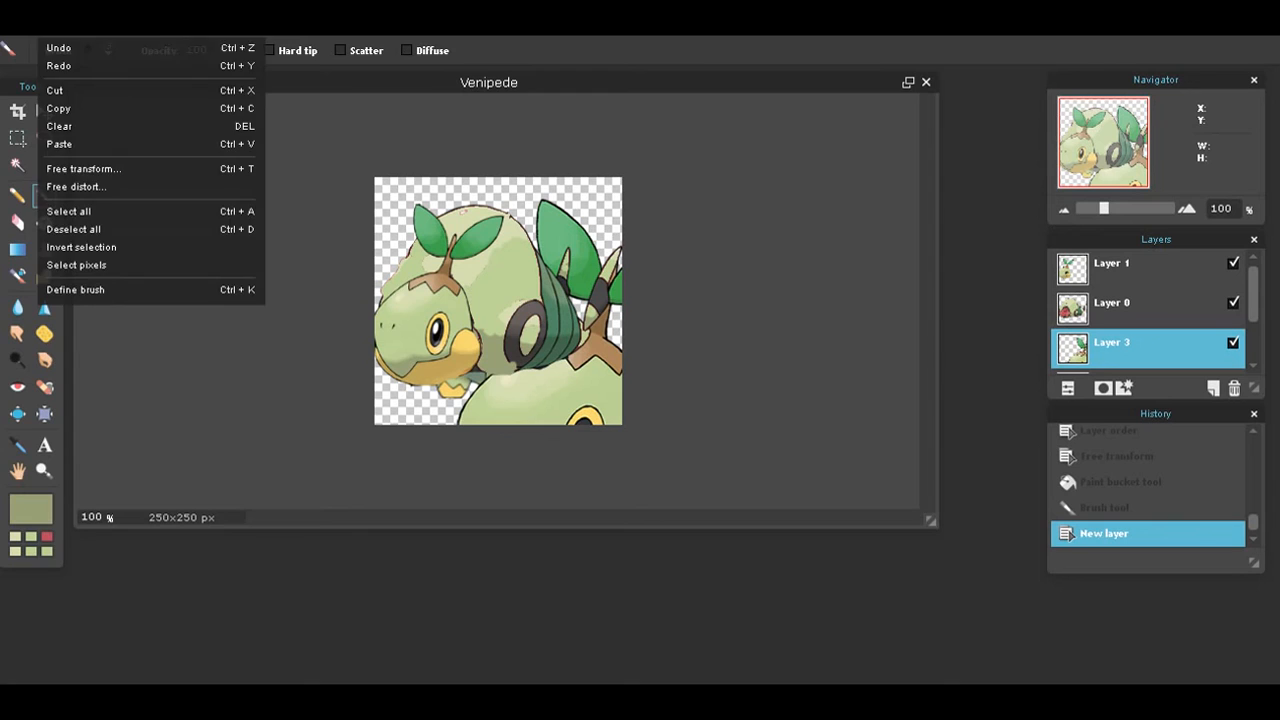
left_click(108, 169)
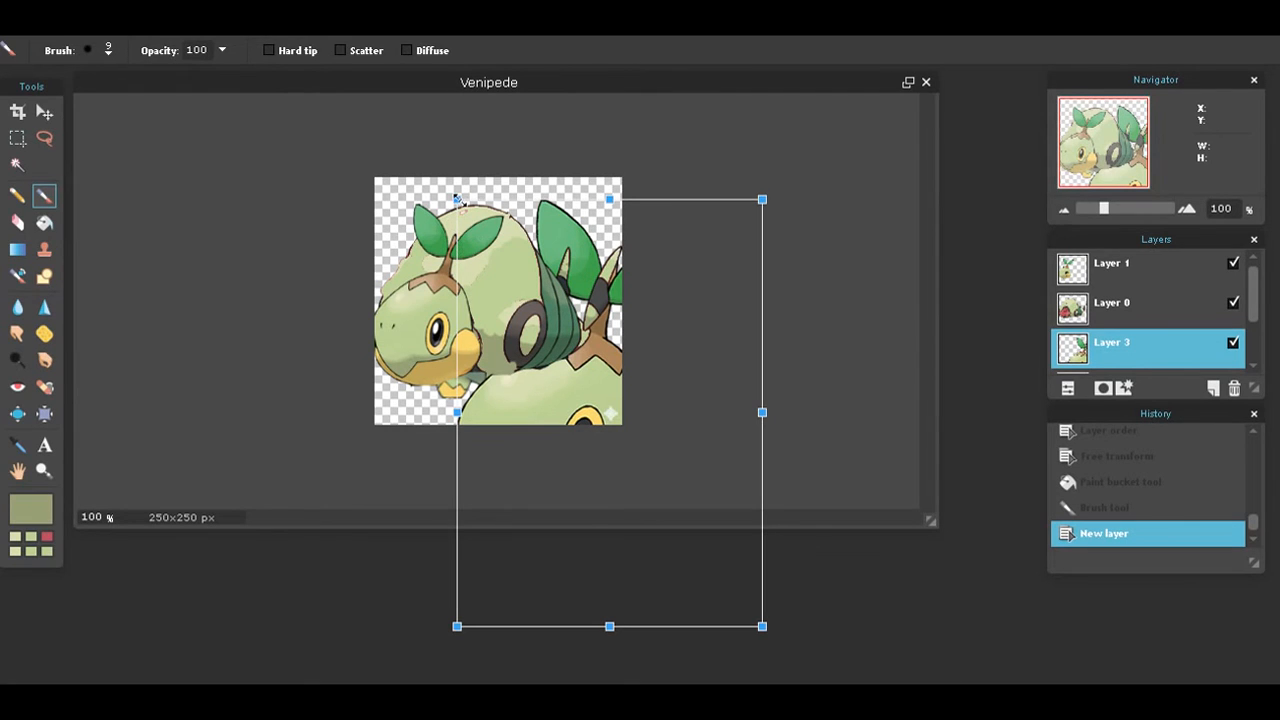
left_click_drag(457, 199, 503, 263)
left_click_drag(603, 383, 469, 272)
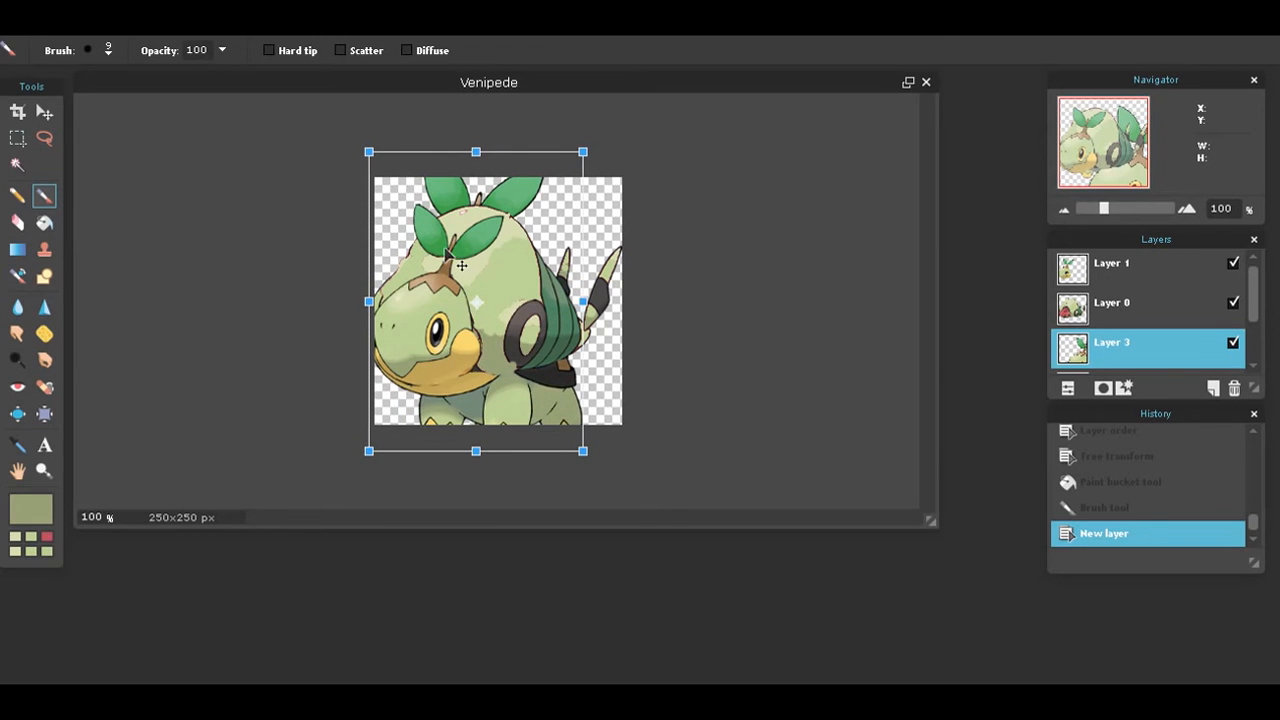
left_click(926, 452)
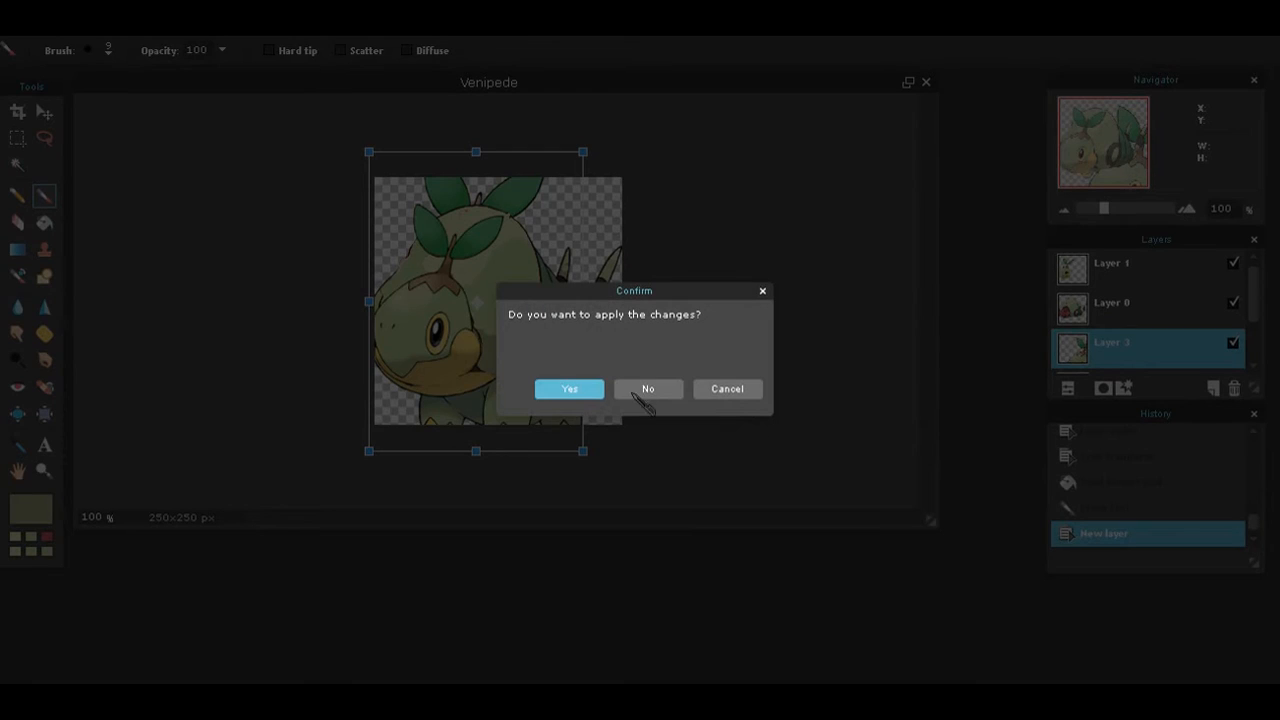
left_click(569, 389)
left_click_drag(1114, 348, 1110, 262)
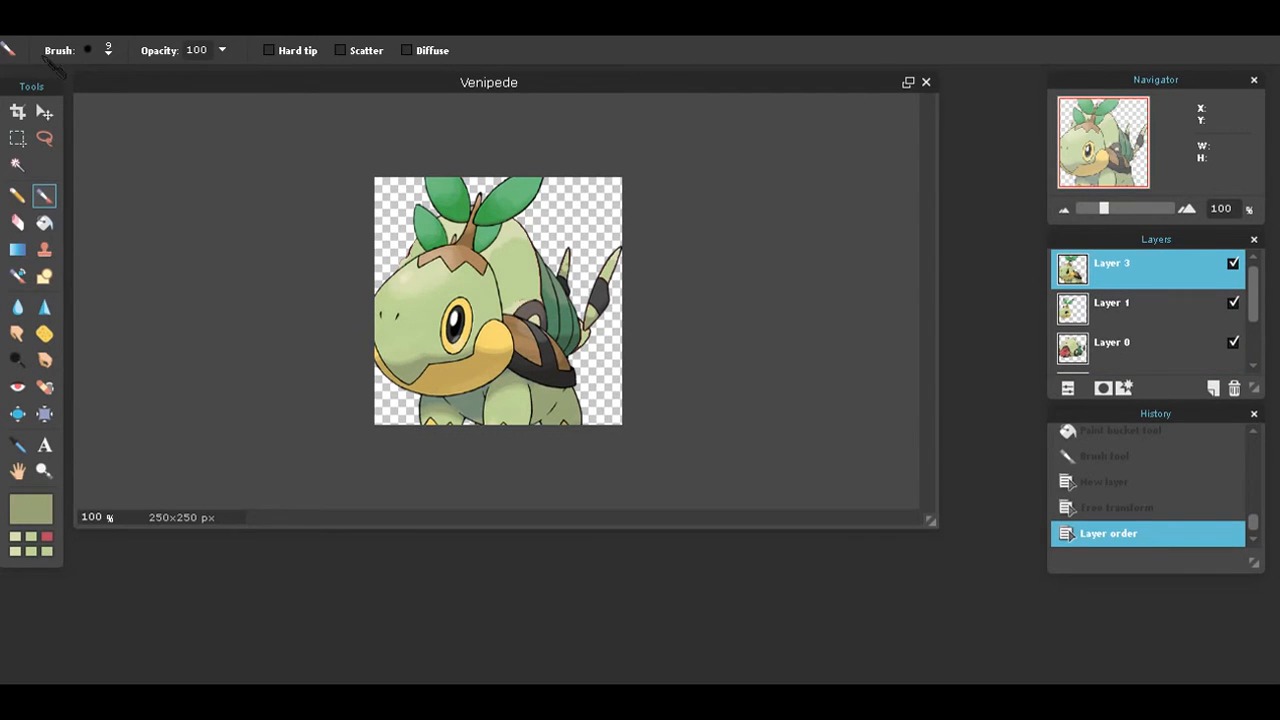
left_click(107, 52)
left_click(407, 93)
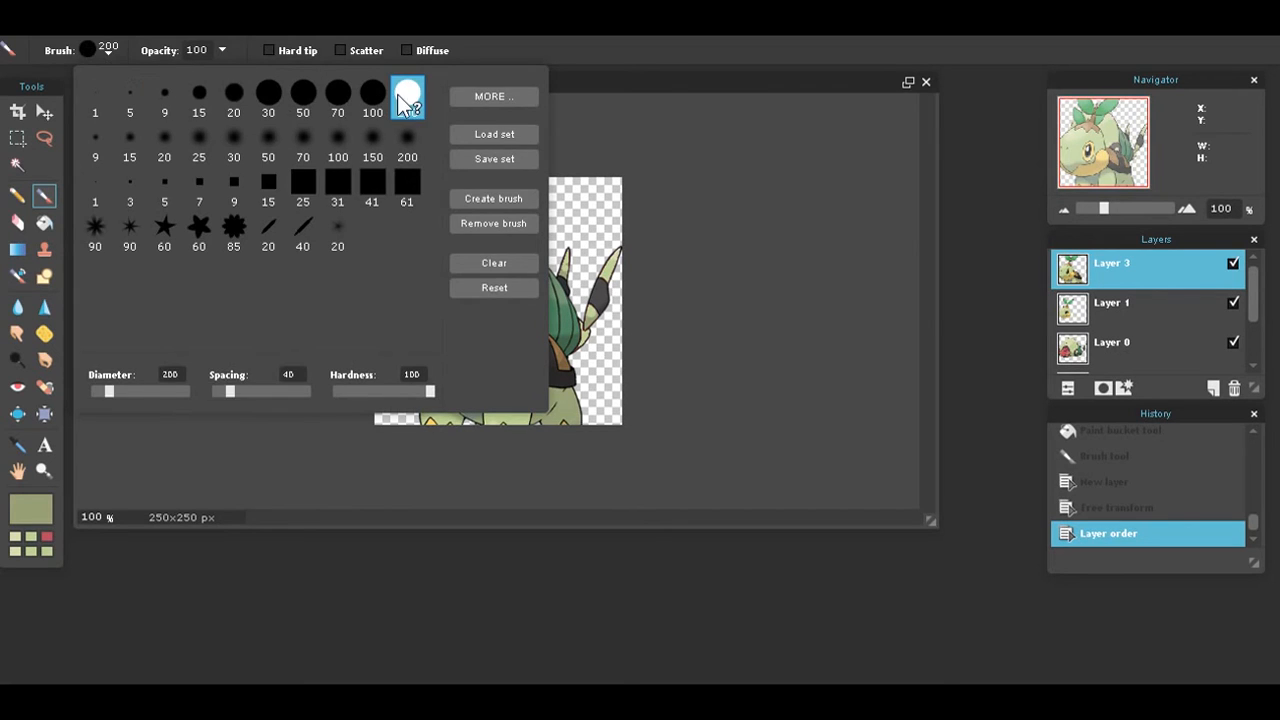
left_click(797, 286)
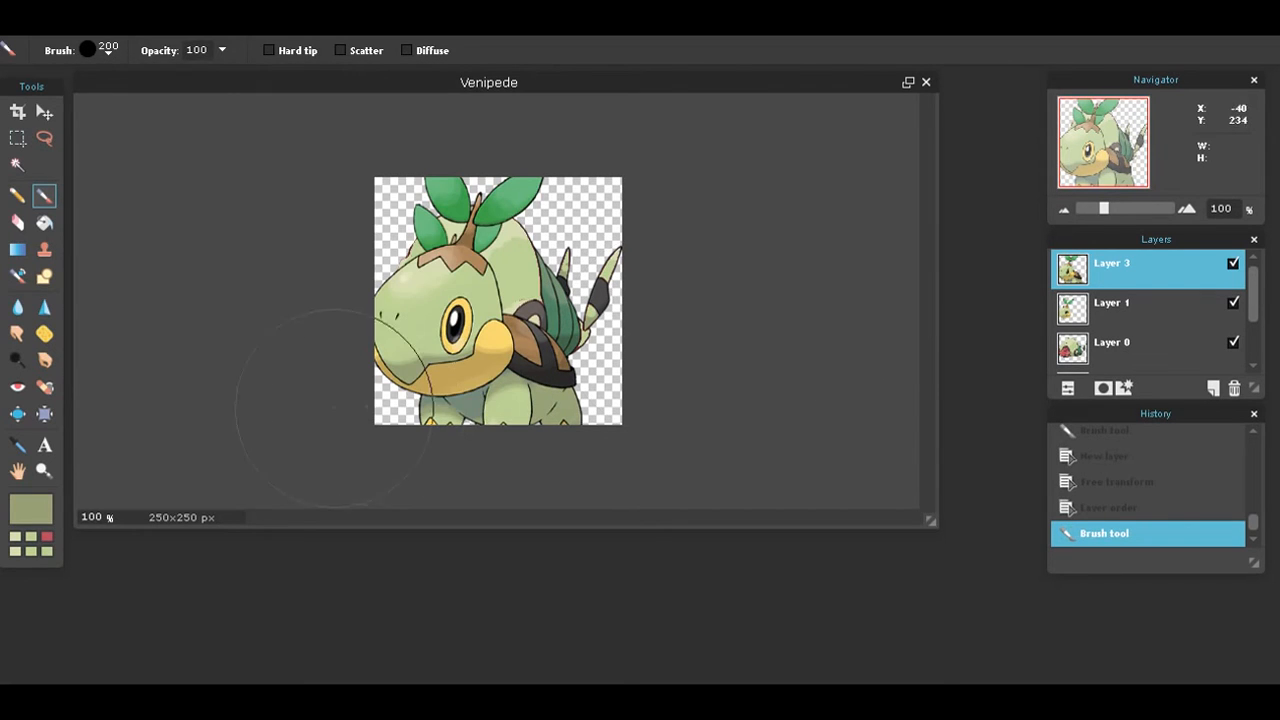
left_click(400, 306)
key("ctrl+z")
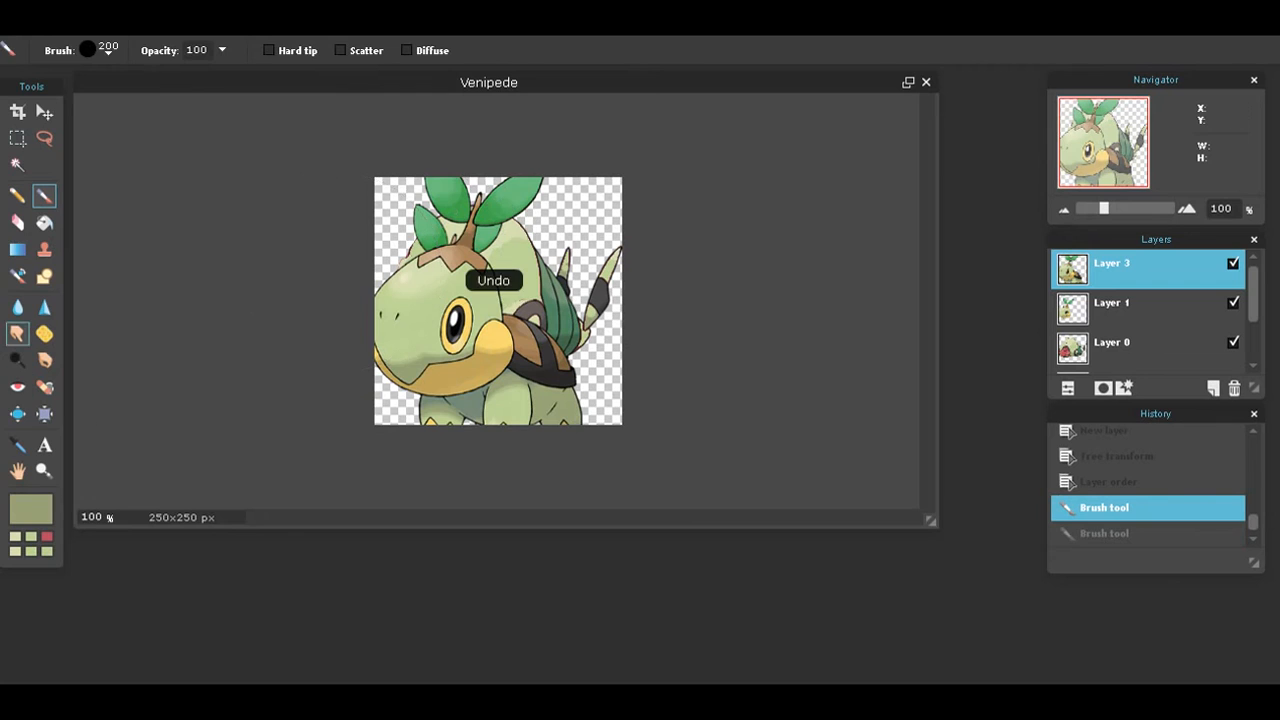
left_click(17, 250)
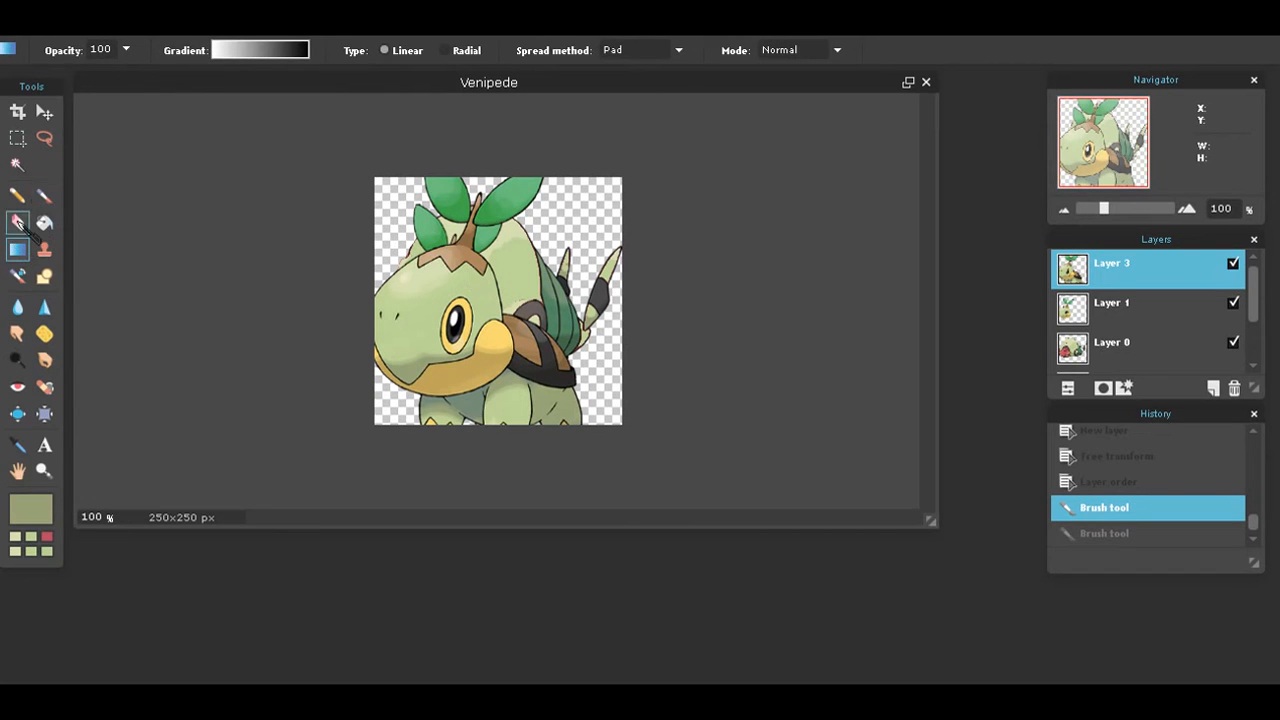
Erase Turtwig's head, leaves and legs from Layer 3 with the 200 px eraser, leaving only the brown and black shell piece.
left_click(17, 222)
left_click(89, 49)
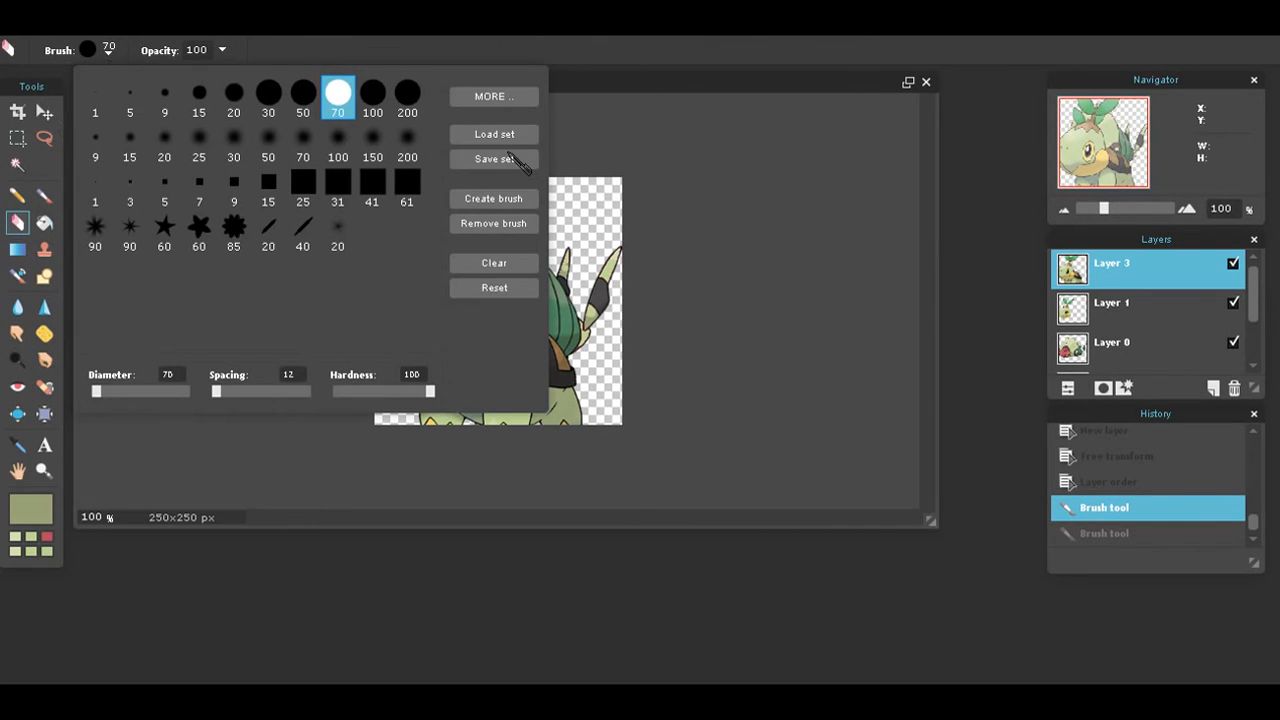
left_click(407, 92)
left_click(355, 305)
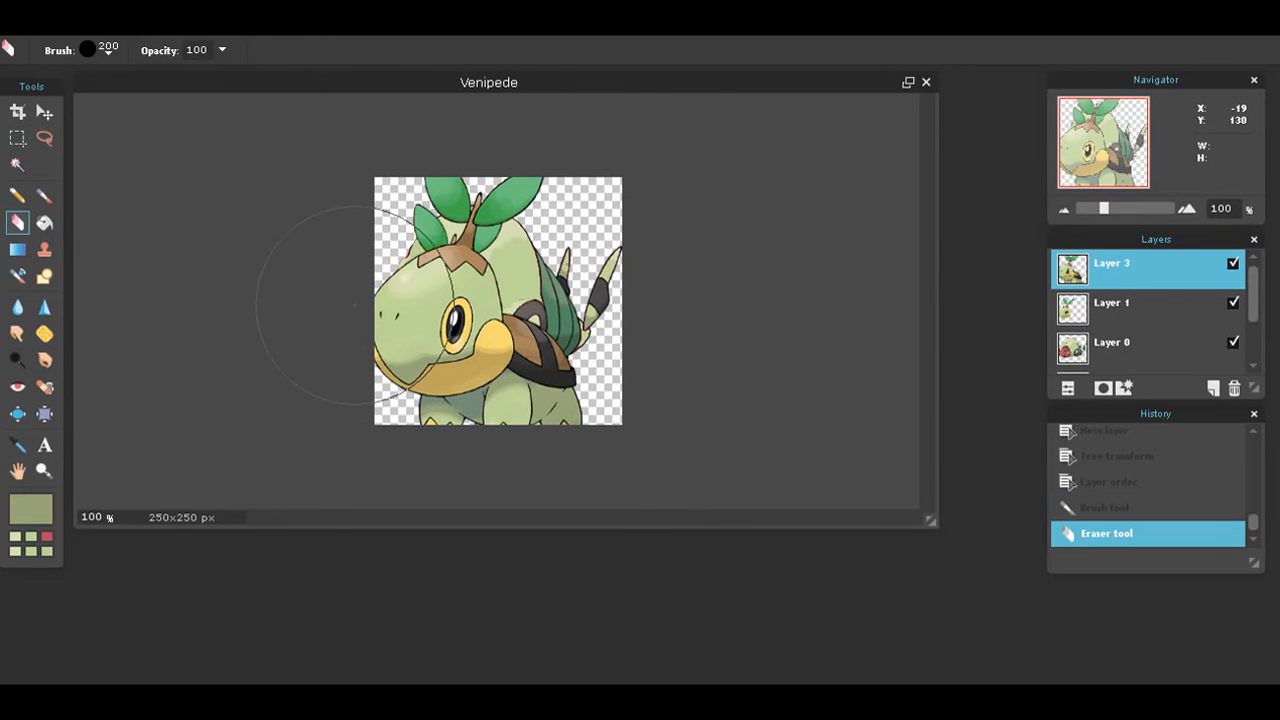
left_click_drag(355, 305, 391, 308)
left_click(419, 263)
left_click(429, 241)
left_click(436, 223)
left_click(452, 204)
mouse_move(414, 387)
left_mouse_down()
mouse_move(389, 409)
mouse_move(400, 406)
mouse_move(457, 529)
mouse_move(503, 473)
mouse_move(477, 491)
mouse_move(563, 490)
mouse_move(486, 486)
mouse_move(486, 468)
mouse_move(534, 491)
mouse_move(578, 486)
left_mouse_up()
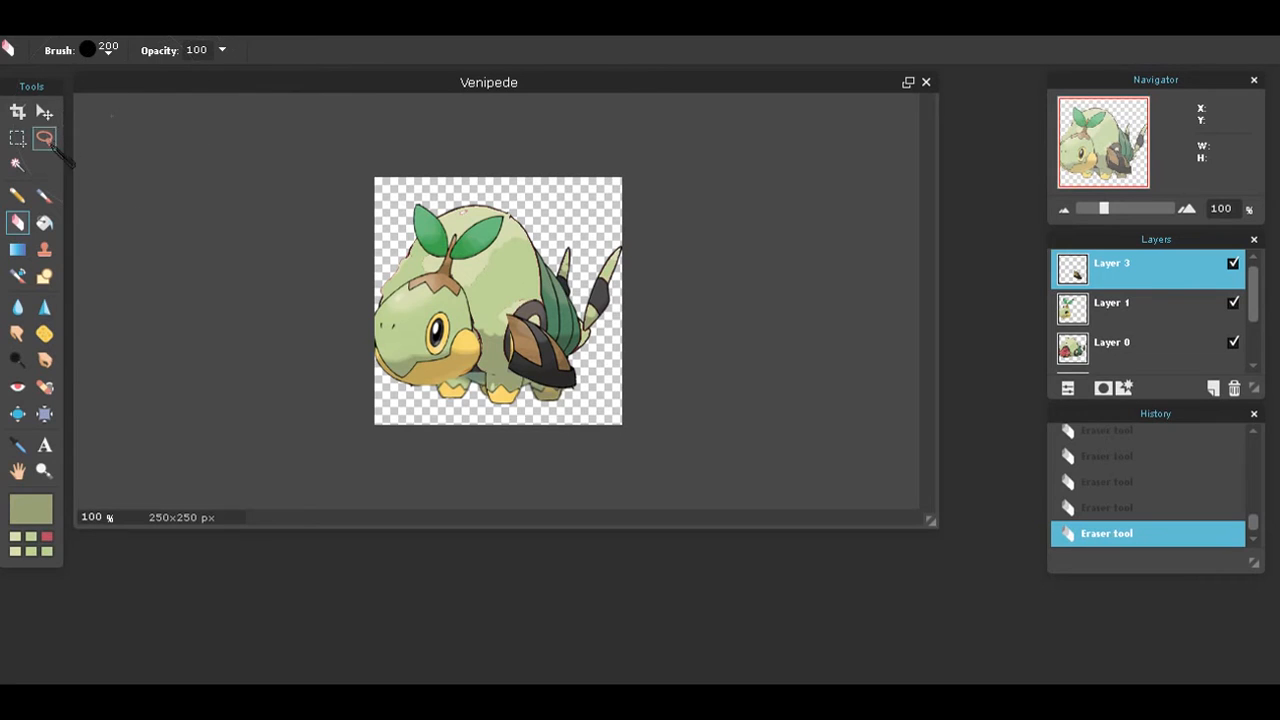
Free-transform the Layer 3 shell piece: move it onto Venipede's back, rotate and enlarge it to follow the body's curve, and apply the changes.
left_click(50, 24)
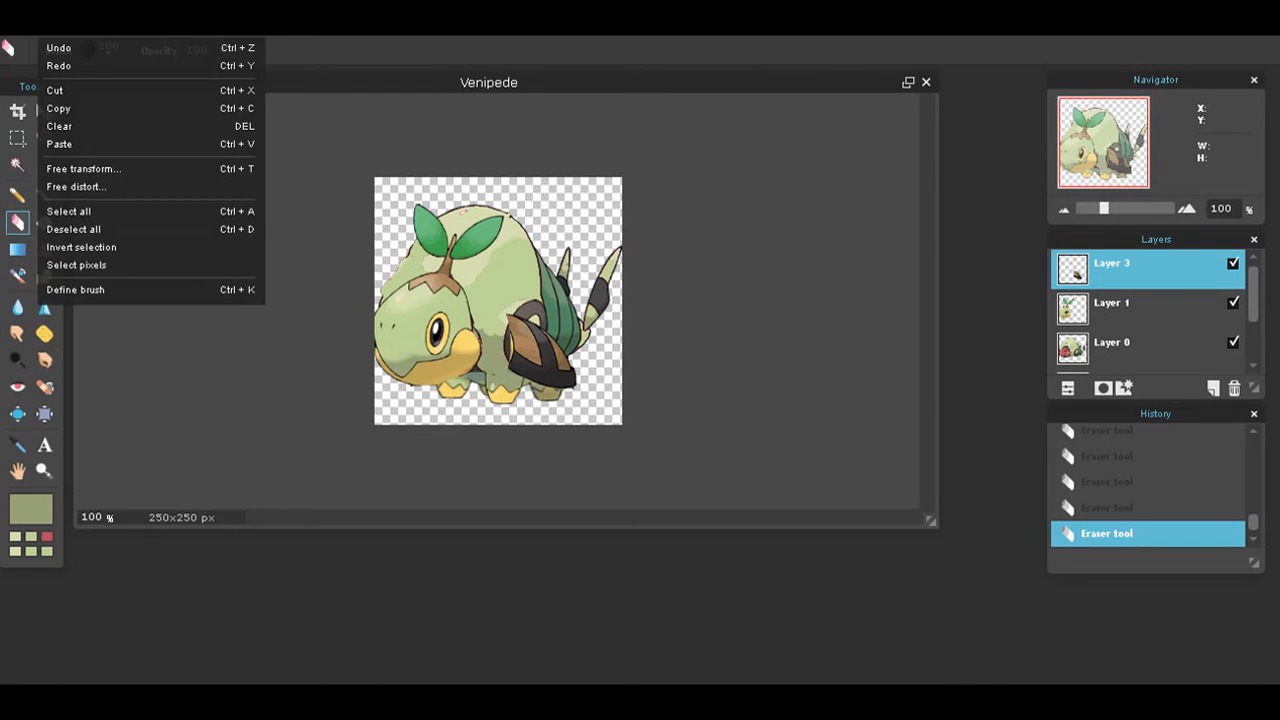
left_click(110, 172)
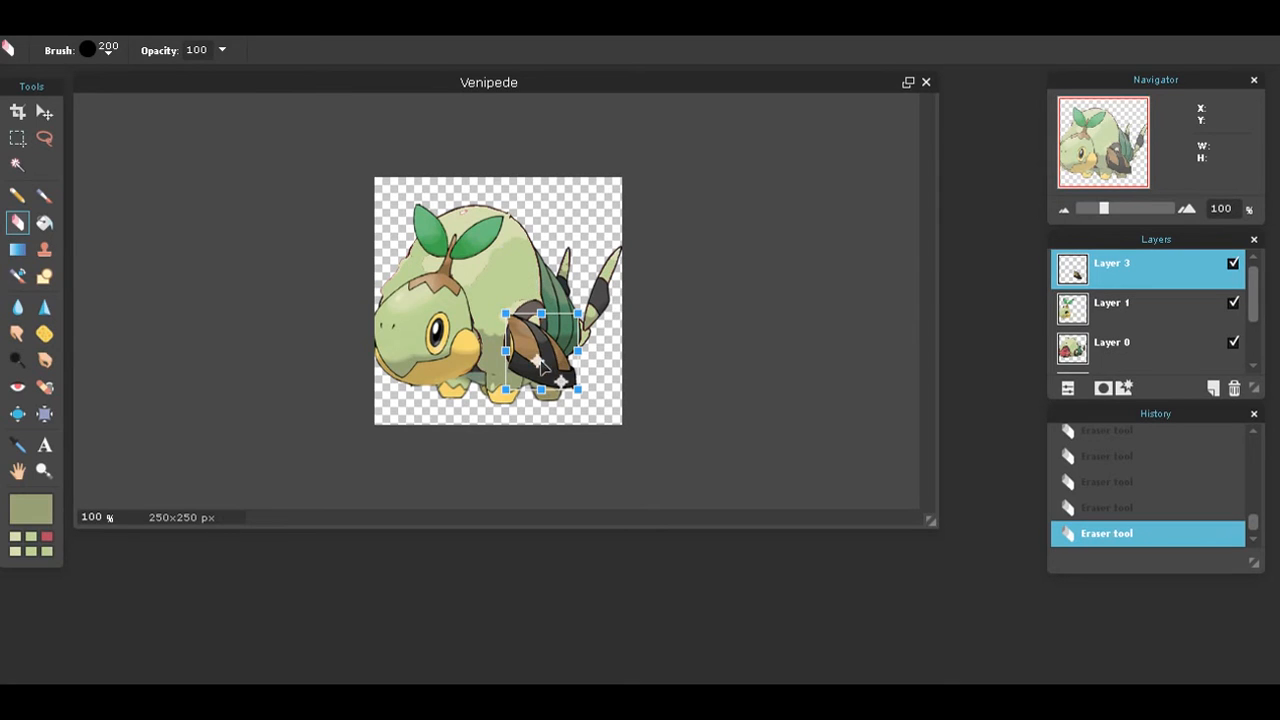
left_click_drag(560, 350, 515, 231)
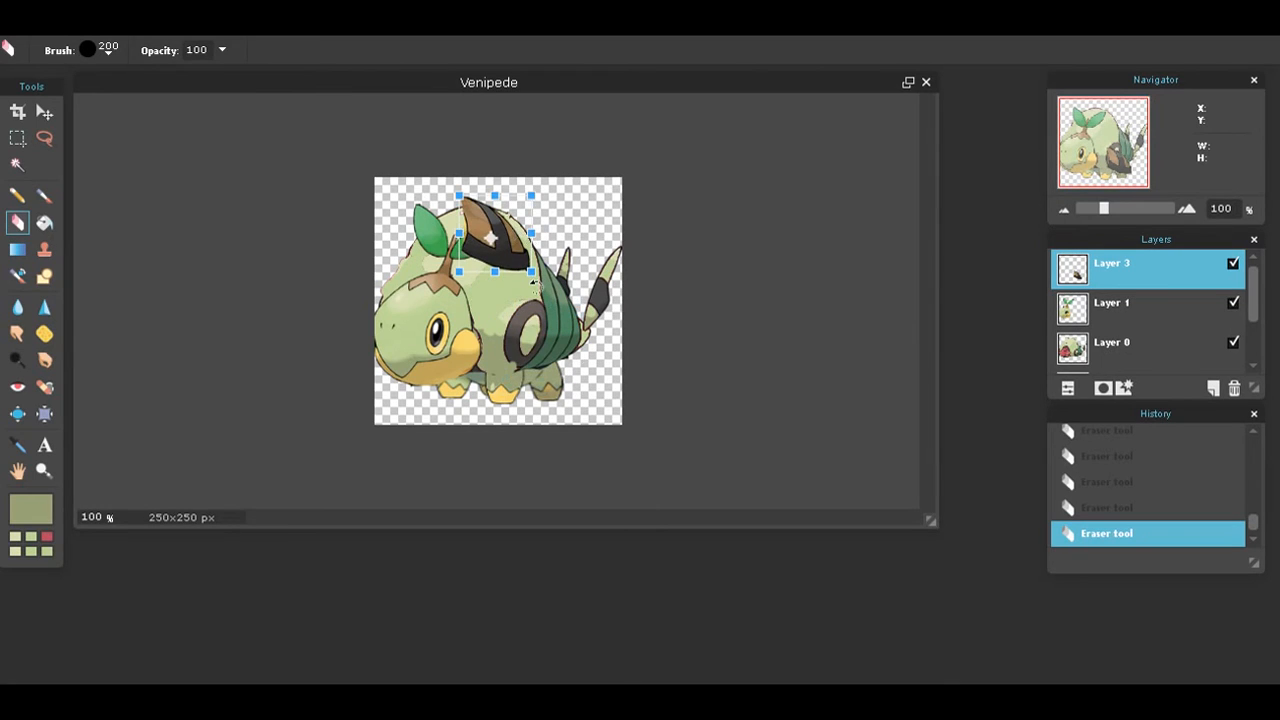
left_click_drag(441, 184, 577, 147)
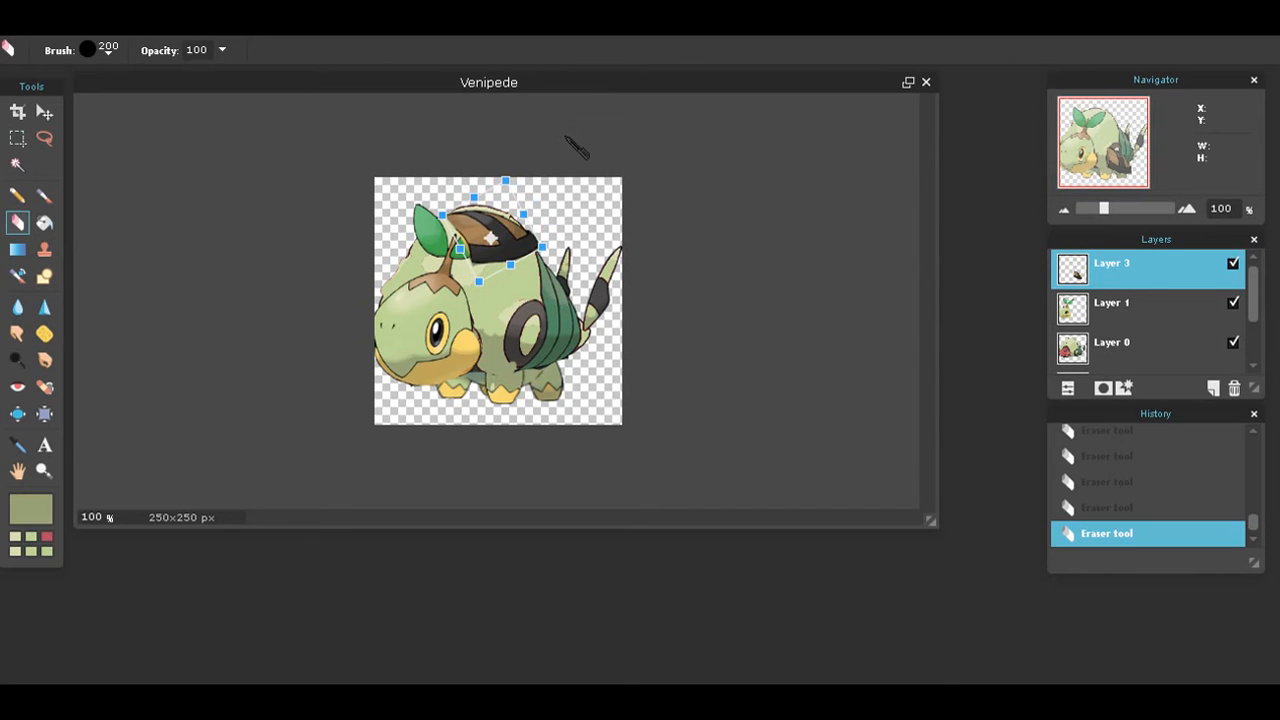
mouse_move(545, 246)
left_mouse_down()
mouse_move(566, 256)
mouse_move(540, 246)
mouse_move(536, 280)
mouse_move(533, 238)
mouse_move(531, 252)
left_mouse_up()
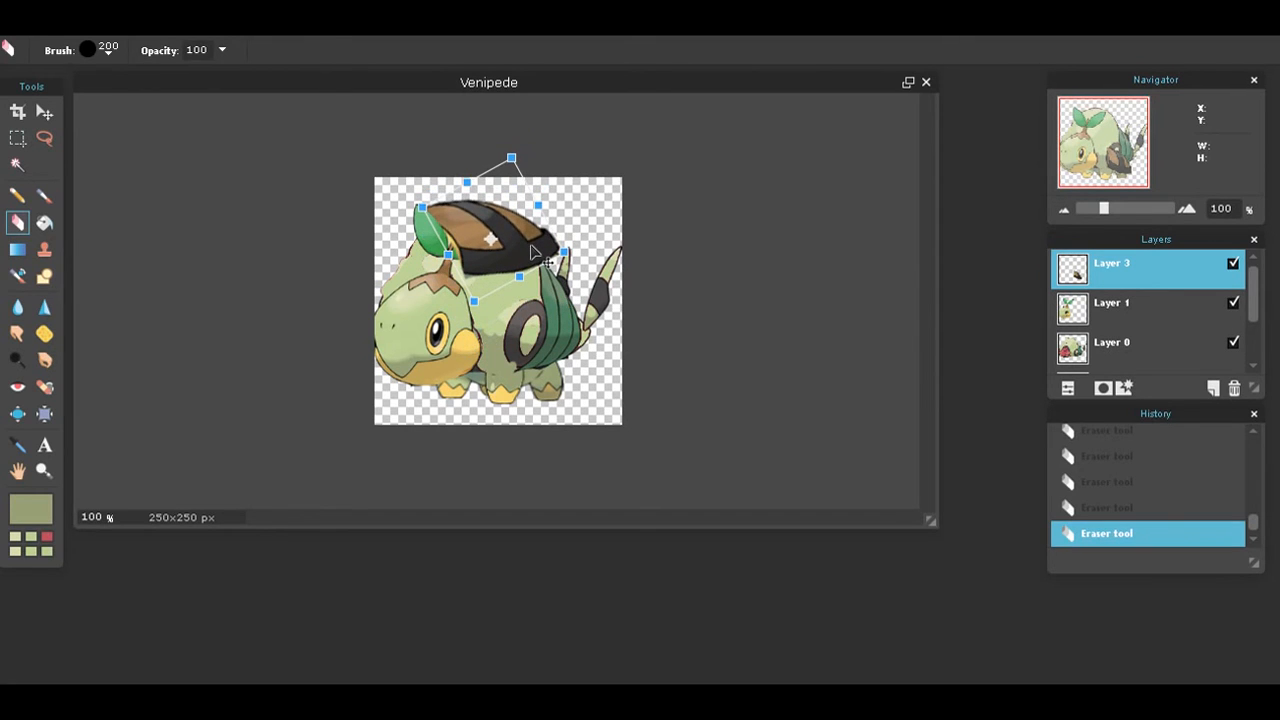
left_click_drag(410, 204, 358, 252)
left_click_drag(466, 268, 469, 278)
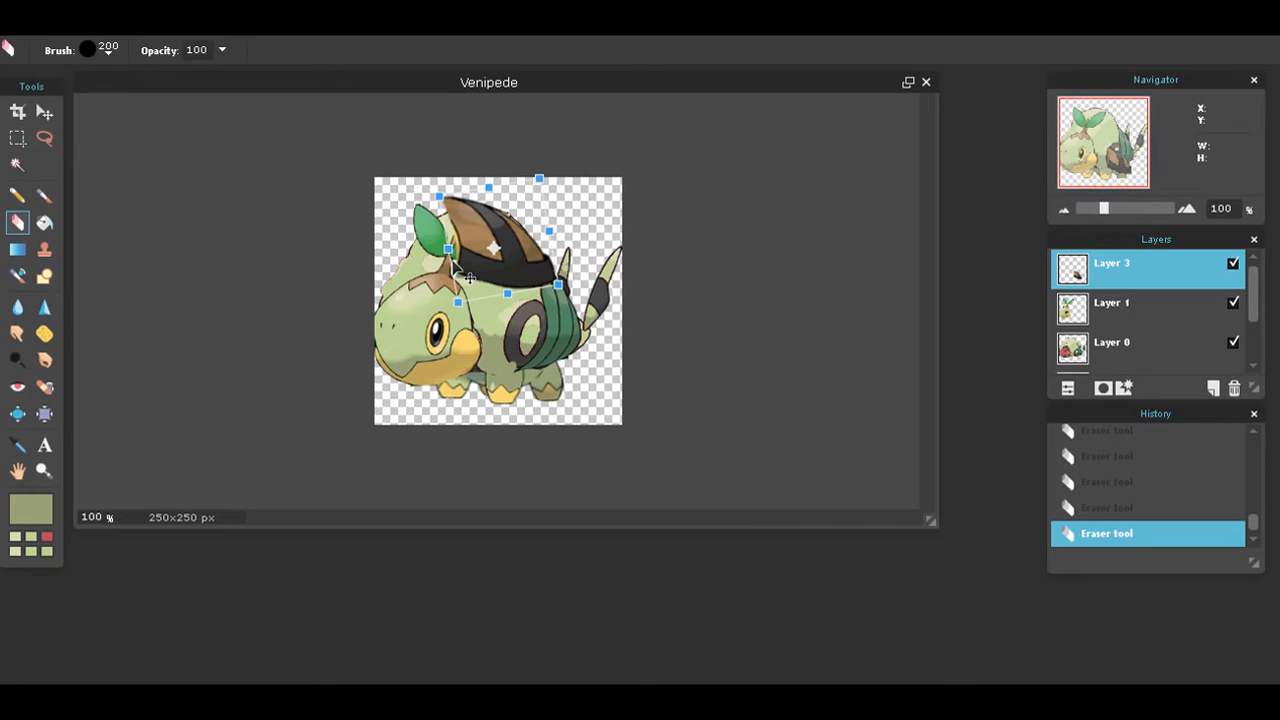
left_click(636, 337)
left_click(569, 388)
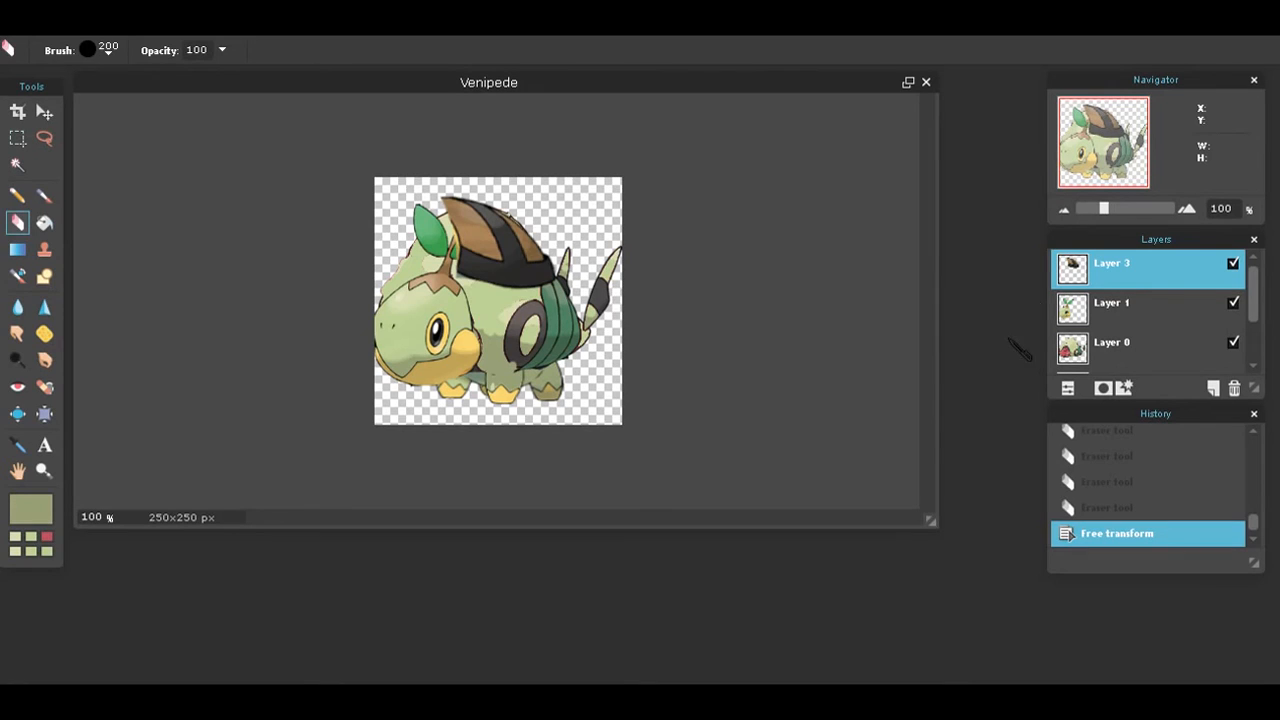
Move Layer 1 above Layer 3 so Turtwig's head and leaves sit in front of the shell, and duplicate Layer 3.
left_click_drag(1122, 299, 1115, 269)
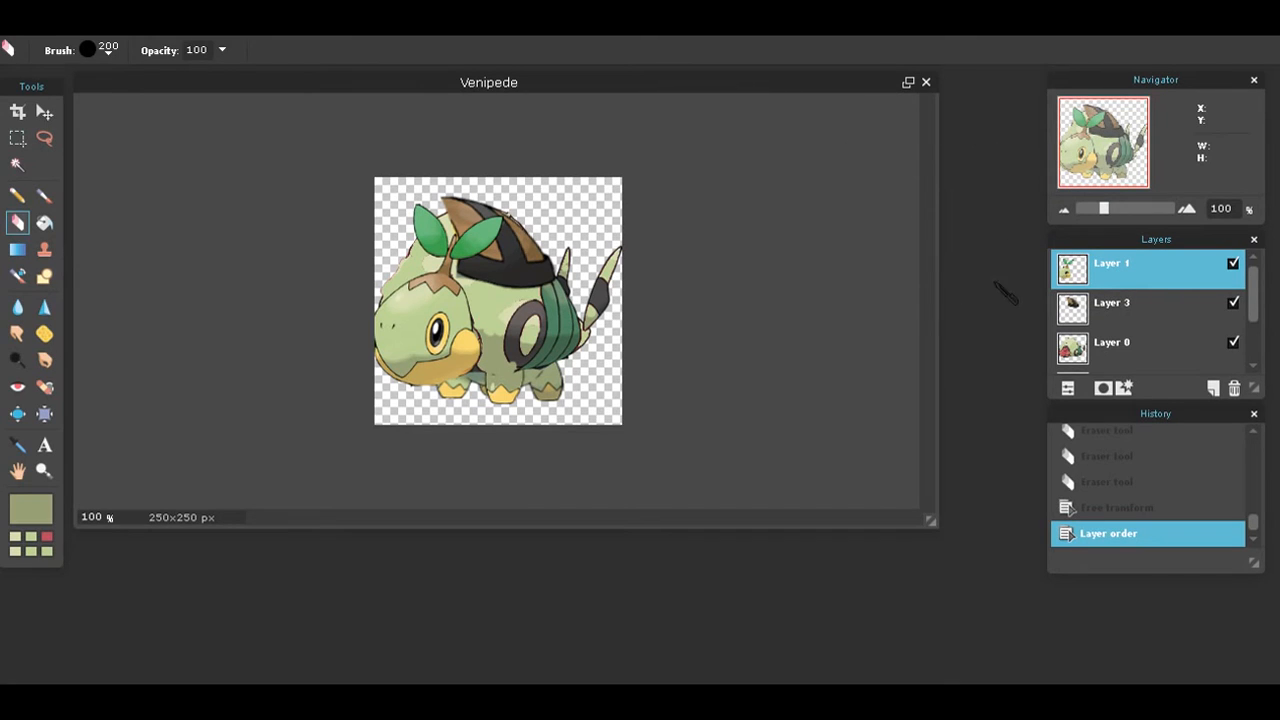
left_click(1068, 318)
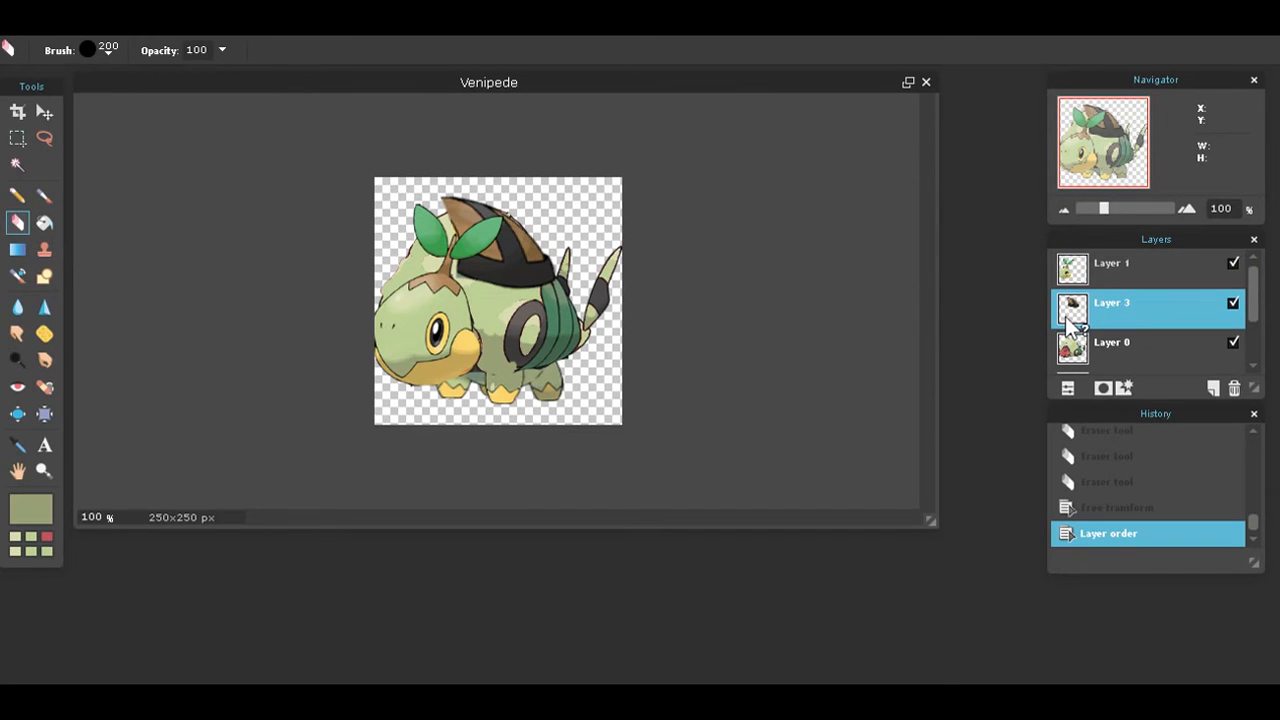
right_click(1068, 318)
left_click(968, 238)
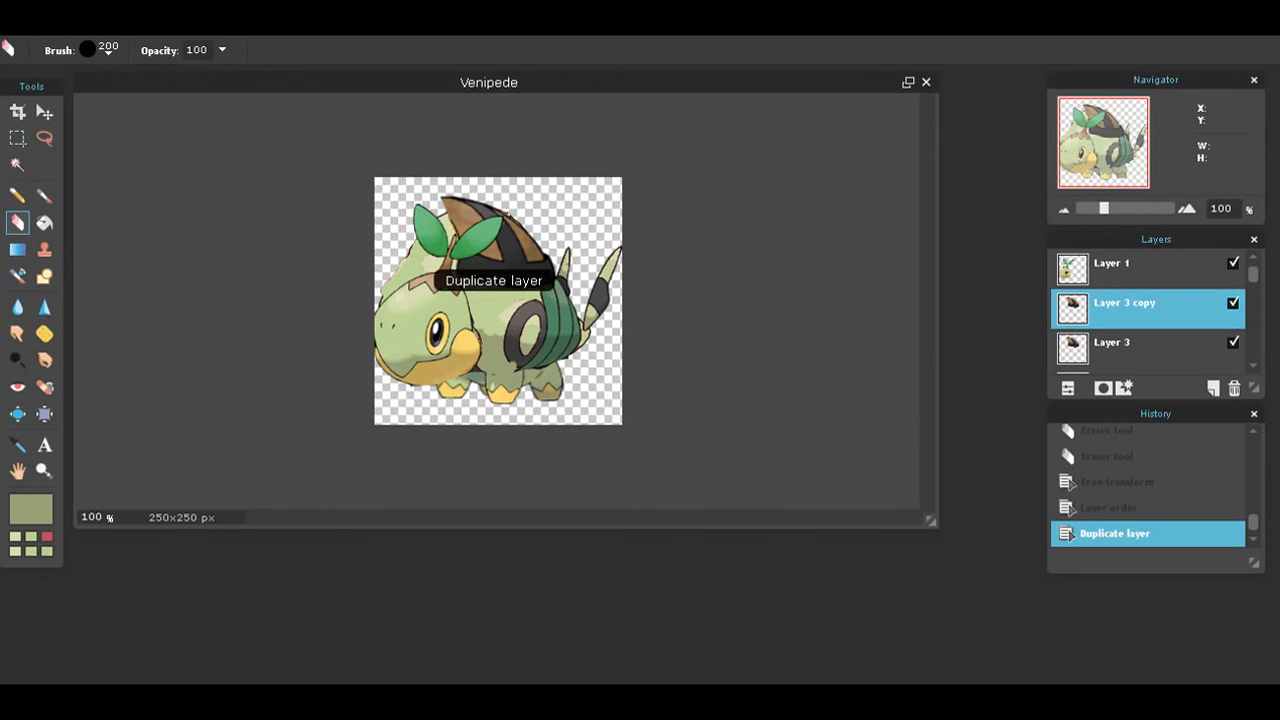
Mirror the duplicated shell piece horizontally with Free Transform, fit it behind the leaves with a slight rotation, and apply the changes.
left_click(50, 30)
left_click(109, 170)
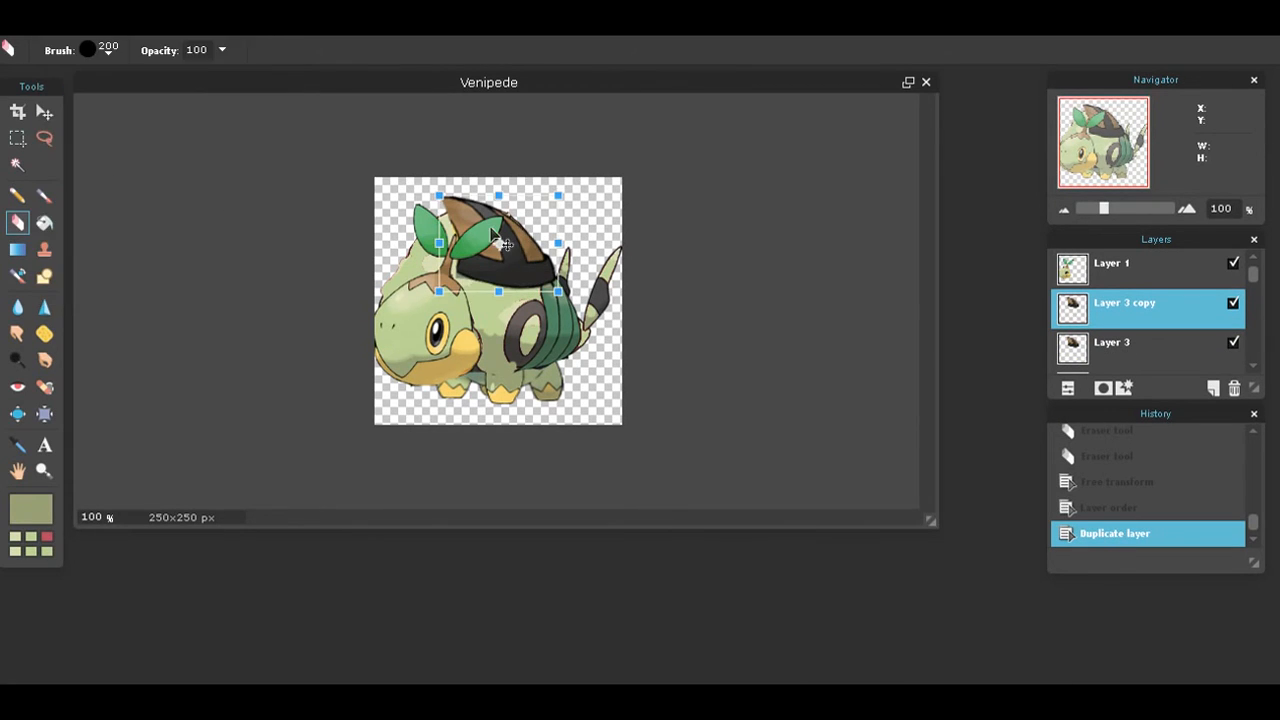
left_click_drag(562, 243, 449, 241)
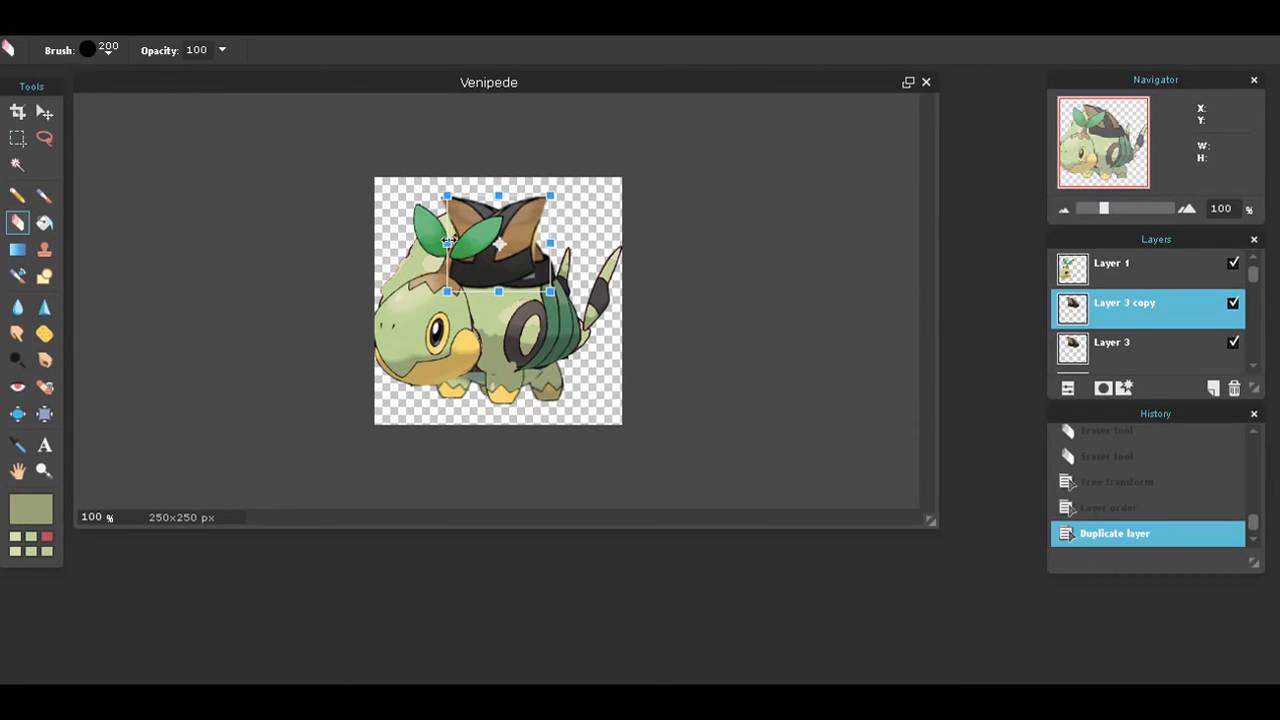
left_click_drag(507, 272, 453, 268)
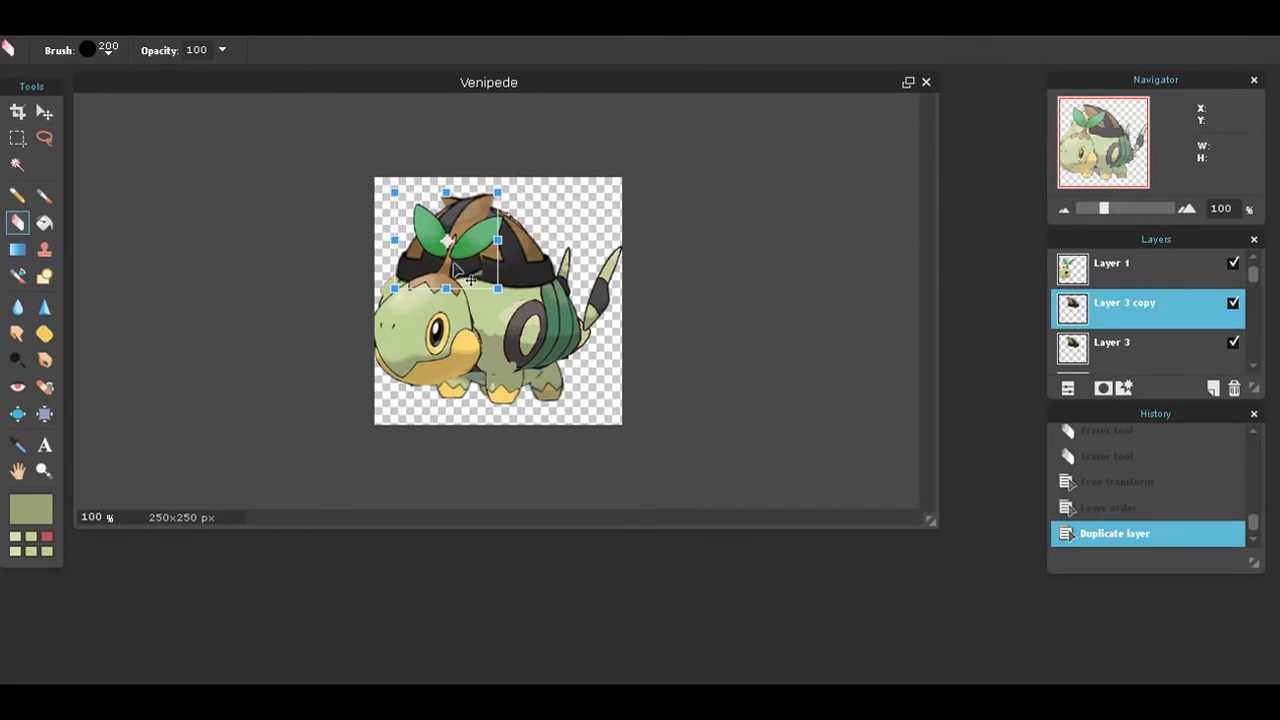
left_click(812, 410)
left_click(754, 394)
left_click_drag(391, 183, 400, 197)
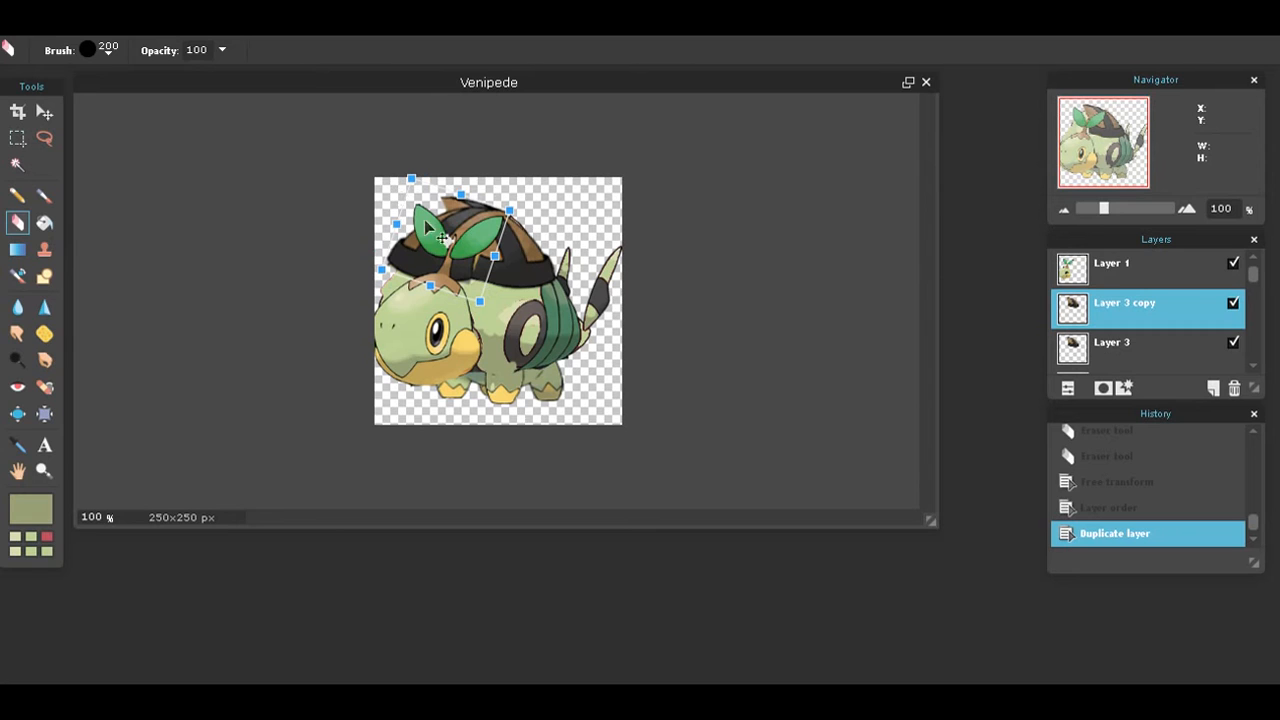
left_click_drag(457, 258, 462, 256)
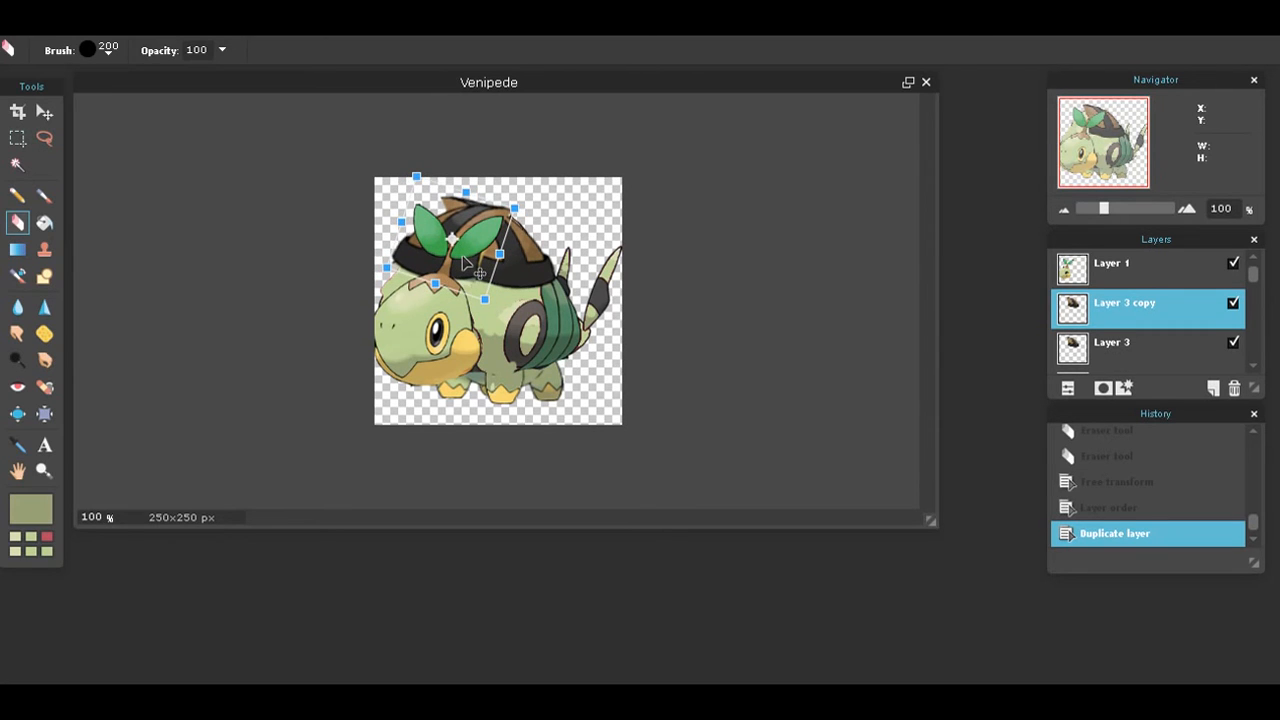
left_click(760, 367)
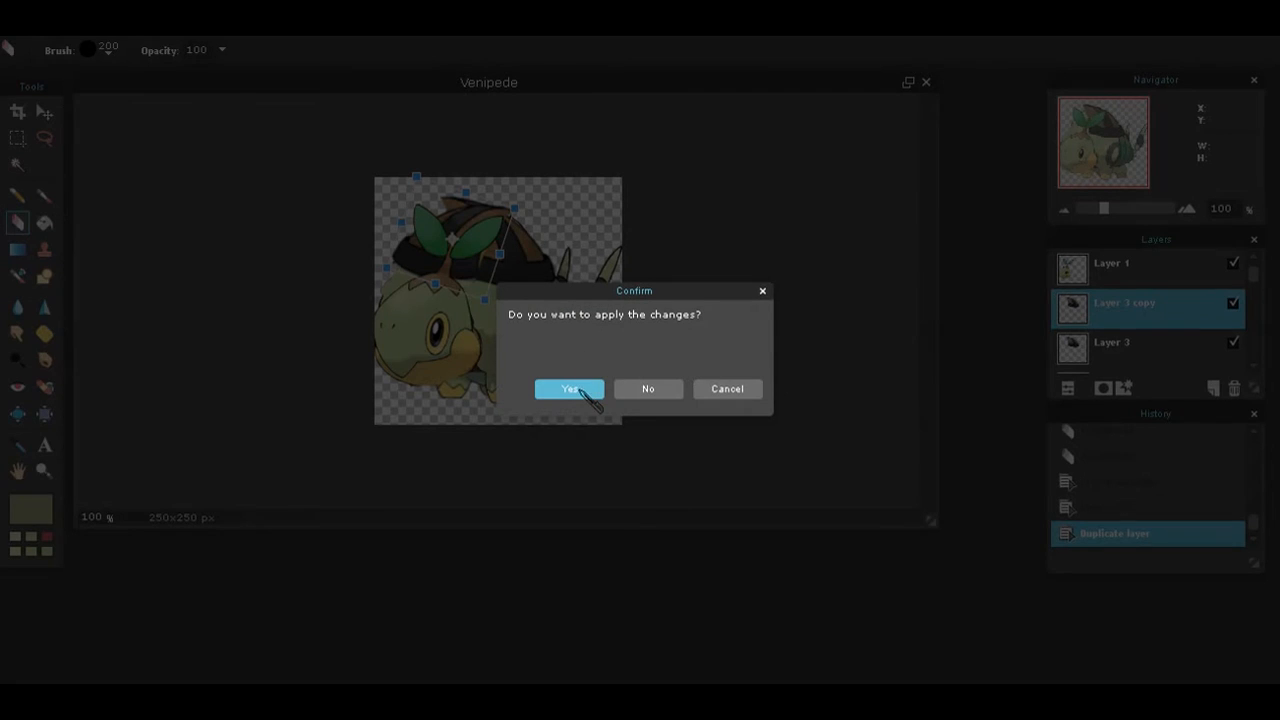
left_click(584, 386)
Erase the shell tip sticking out above the back on Layer 3 with the 200 px eraser.
left_click(1107, 345)
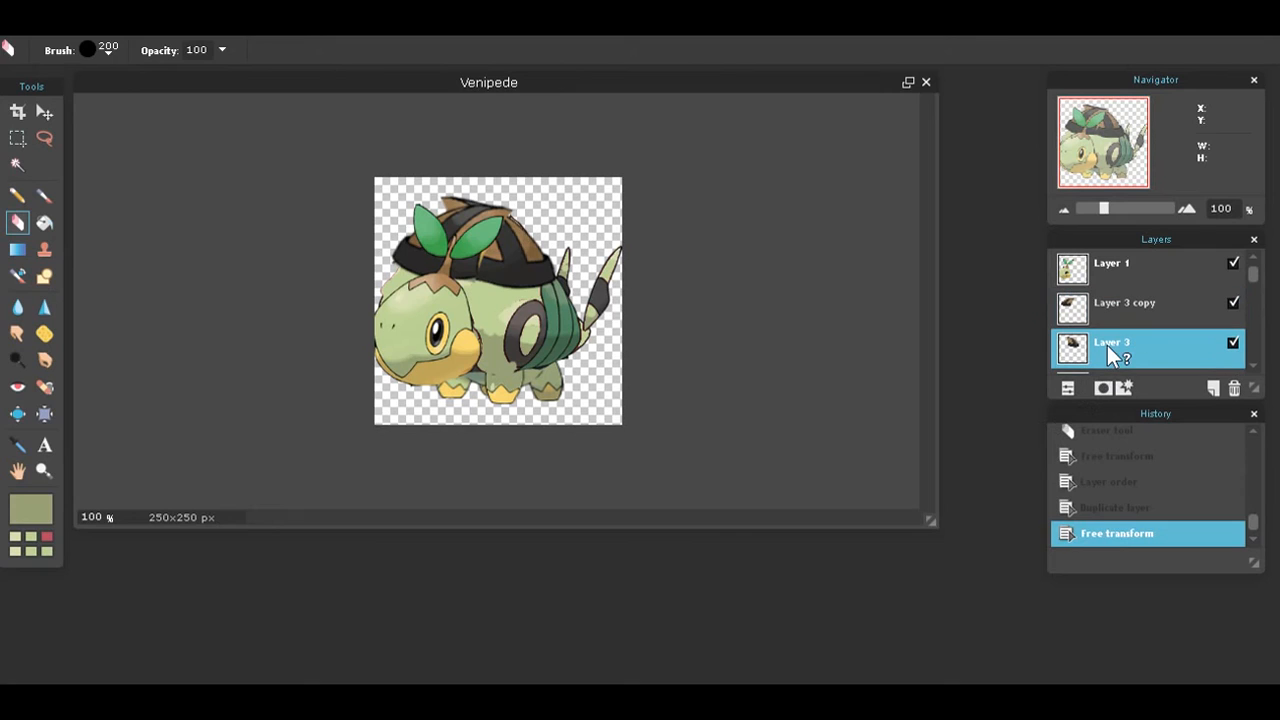
left_click(445, 110)
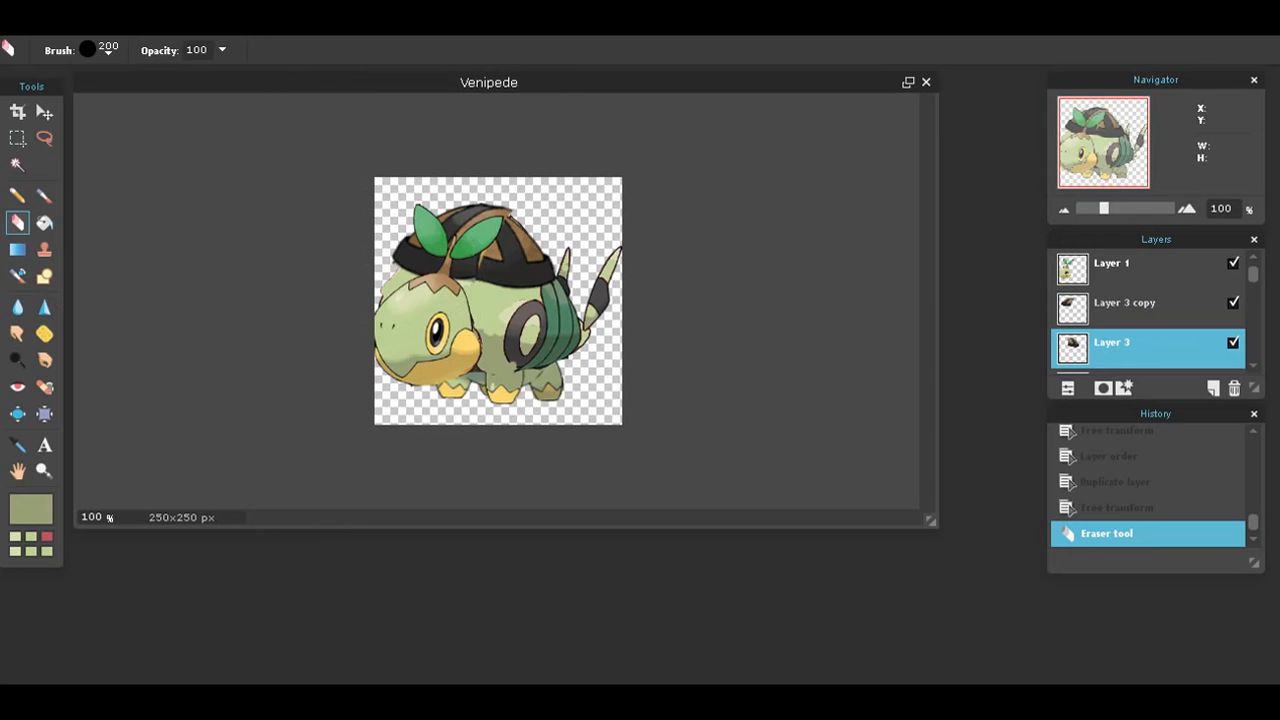
Sample the shell's brown and touch up the seam between the shell halves on Layer 3 and Layer 3 copy with the 30 px brush.
left_click(17, 195)
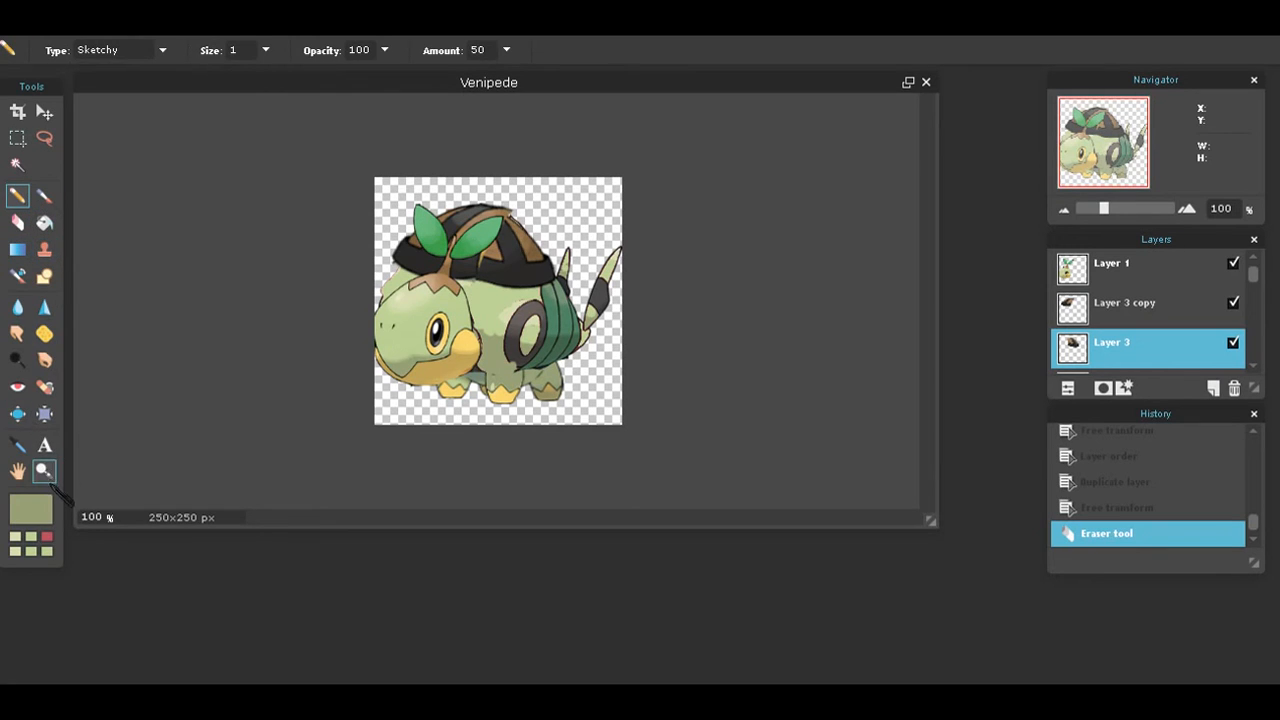
left_click(17, 444)
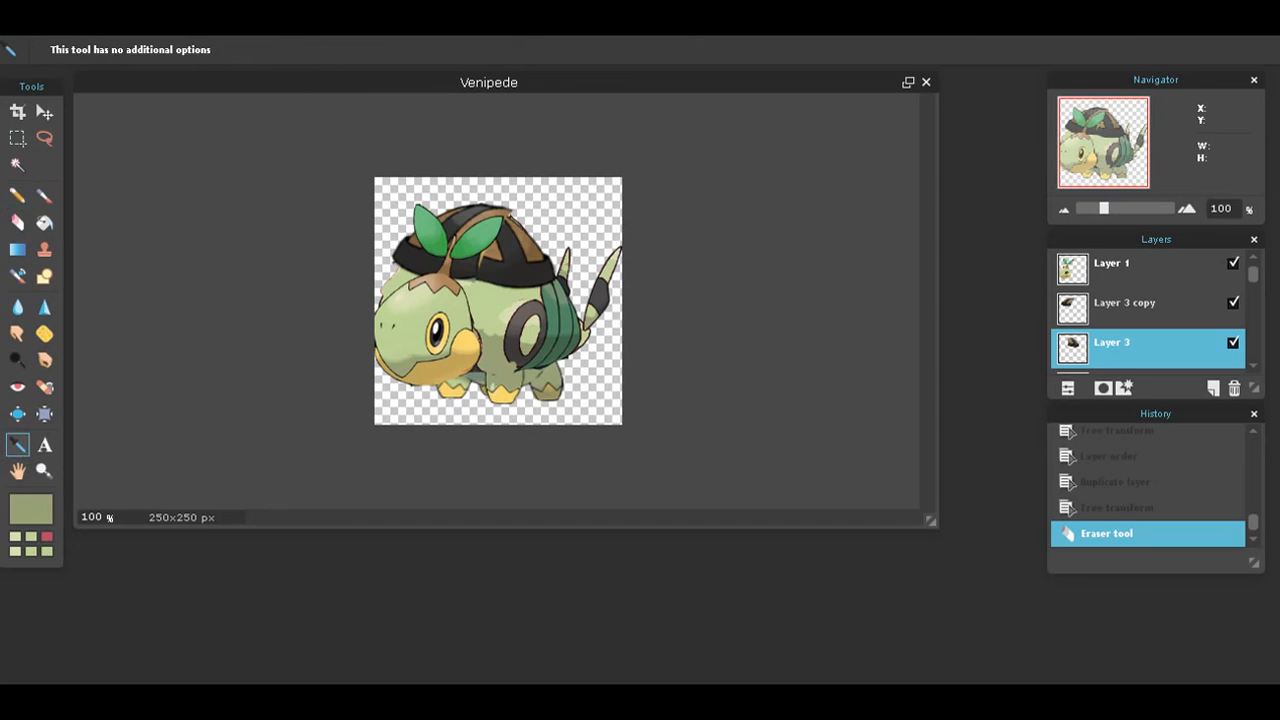
left_click(500, 255)
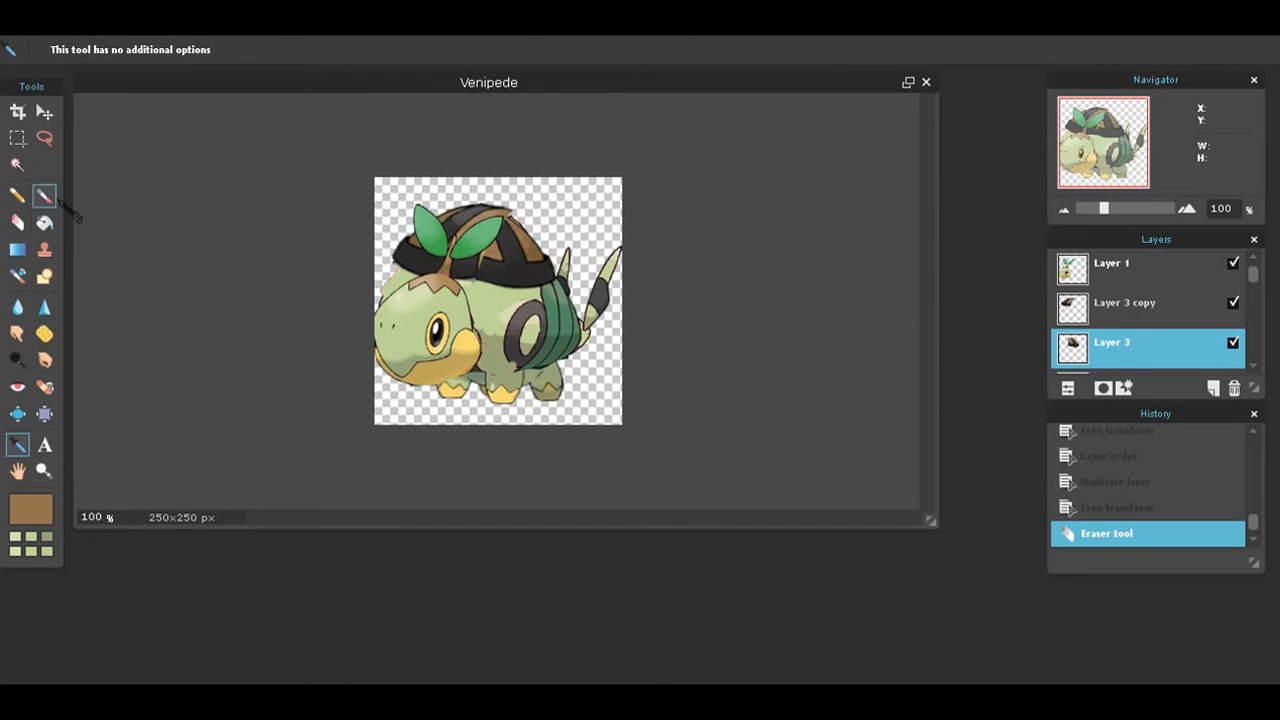
left_click(50, 203)
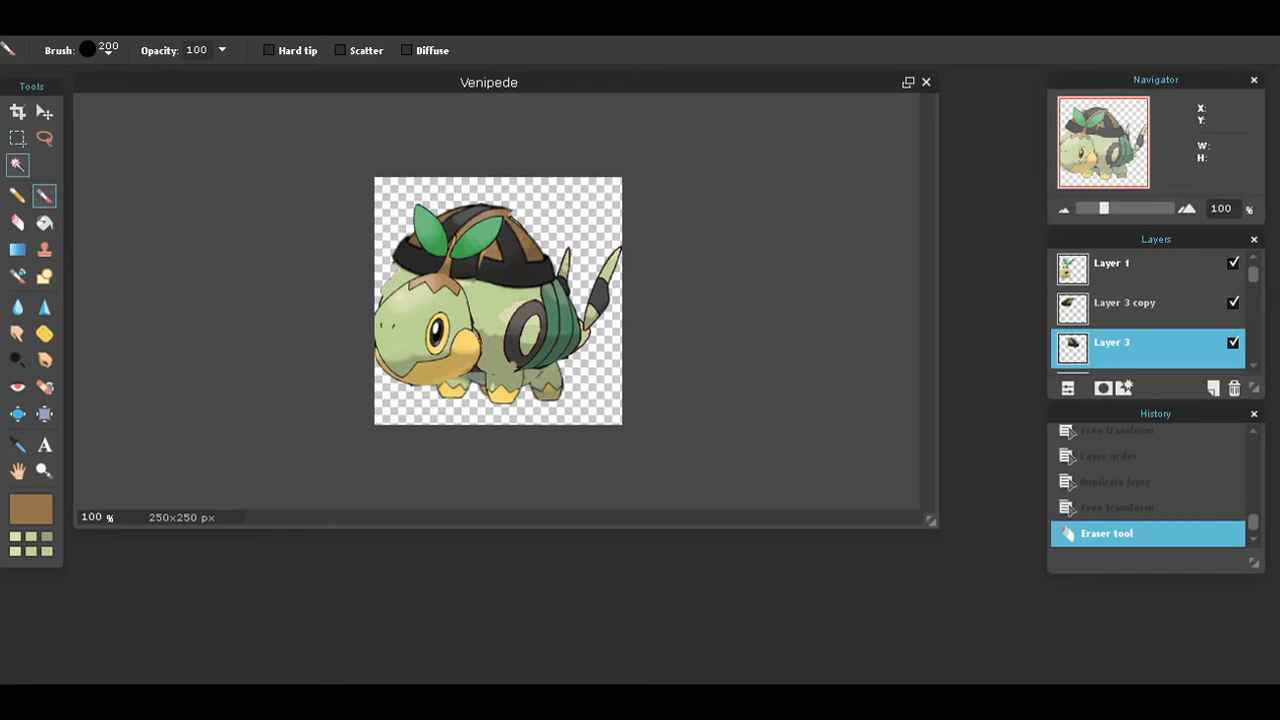
left_click(108, 52)
left_click(266, 91)
key("ctrl+z")
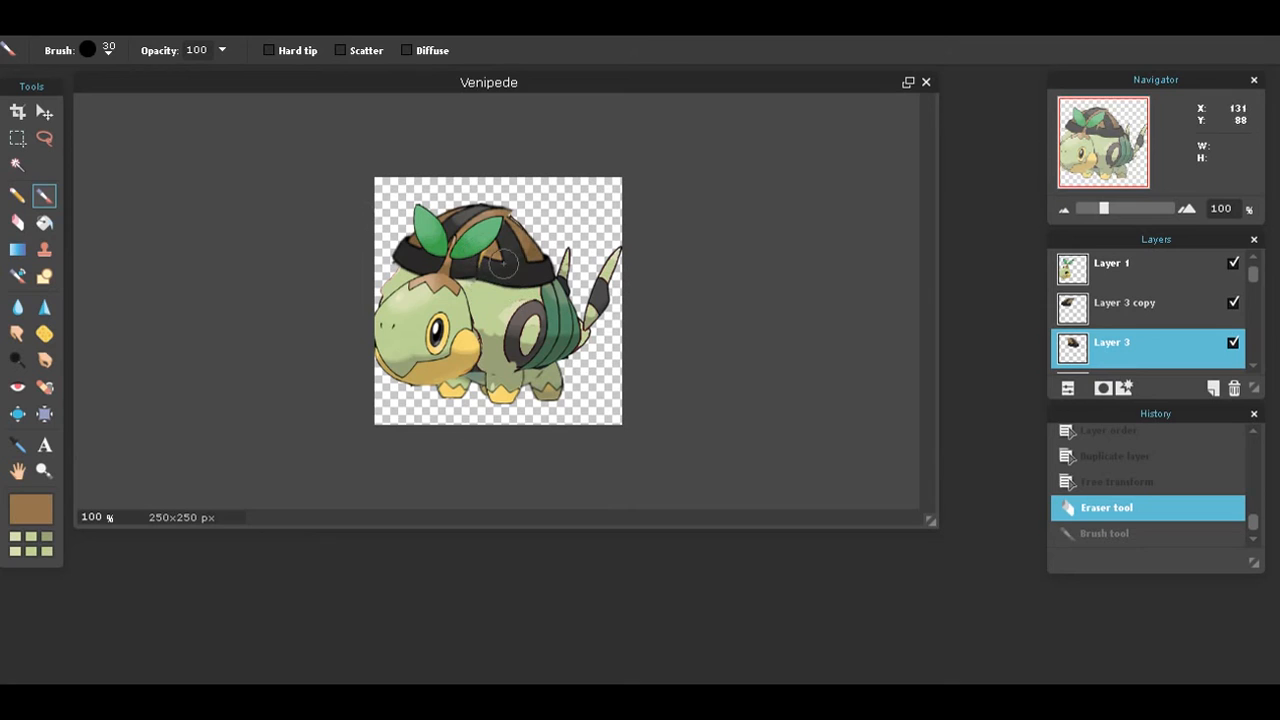
key("ctrl+y")
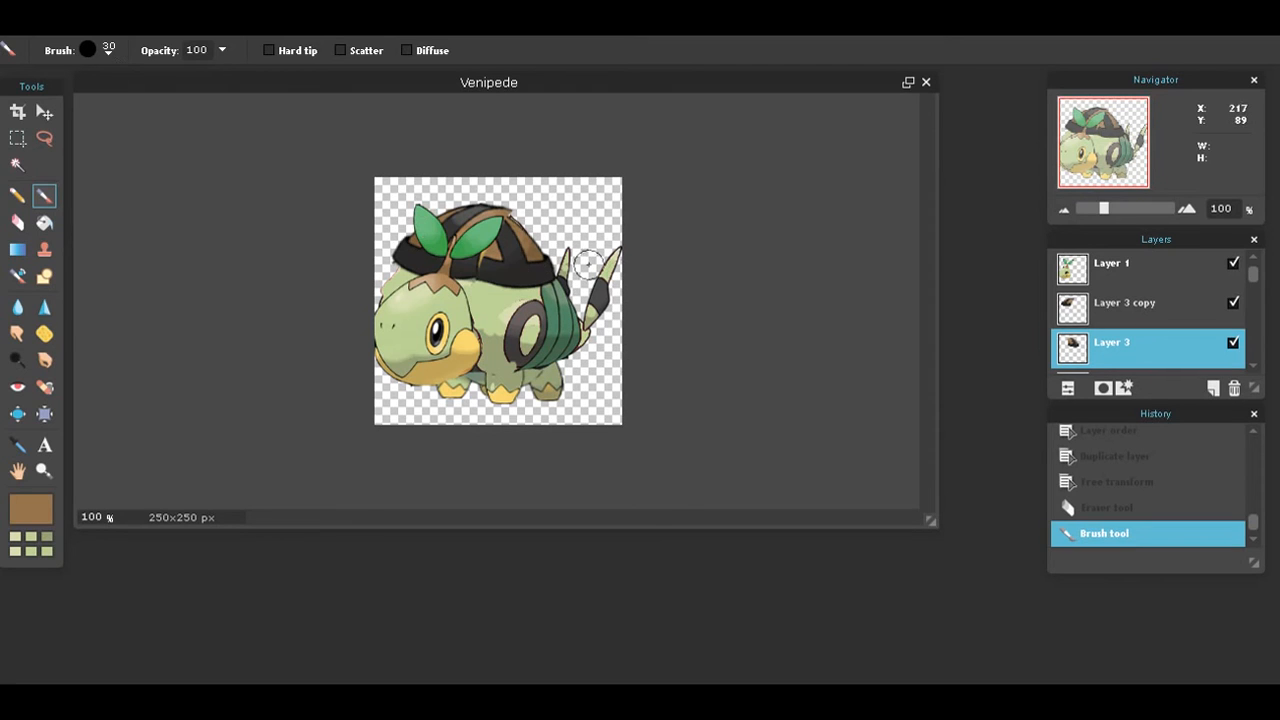
left_click(1128, 312)
left_click_drag(471, 241, 509, 256)
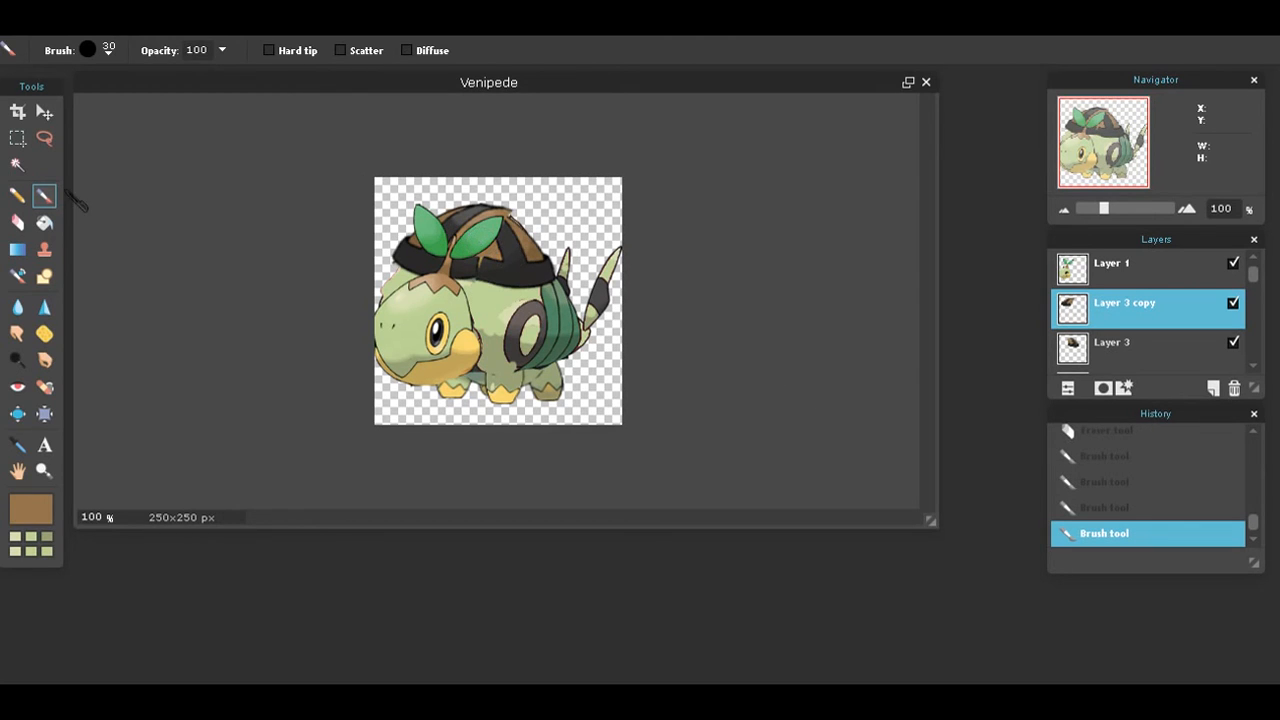
Sample the shell's dark band colour, touch up the shell on Layer 3 copy with the 20 px brush, and undo the last stroke.
left_click(19, 447)
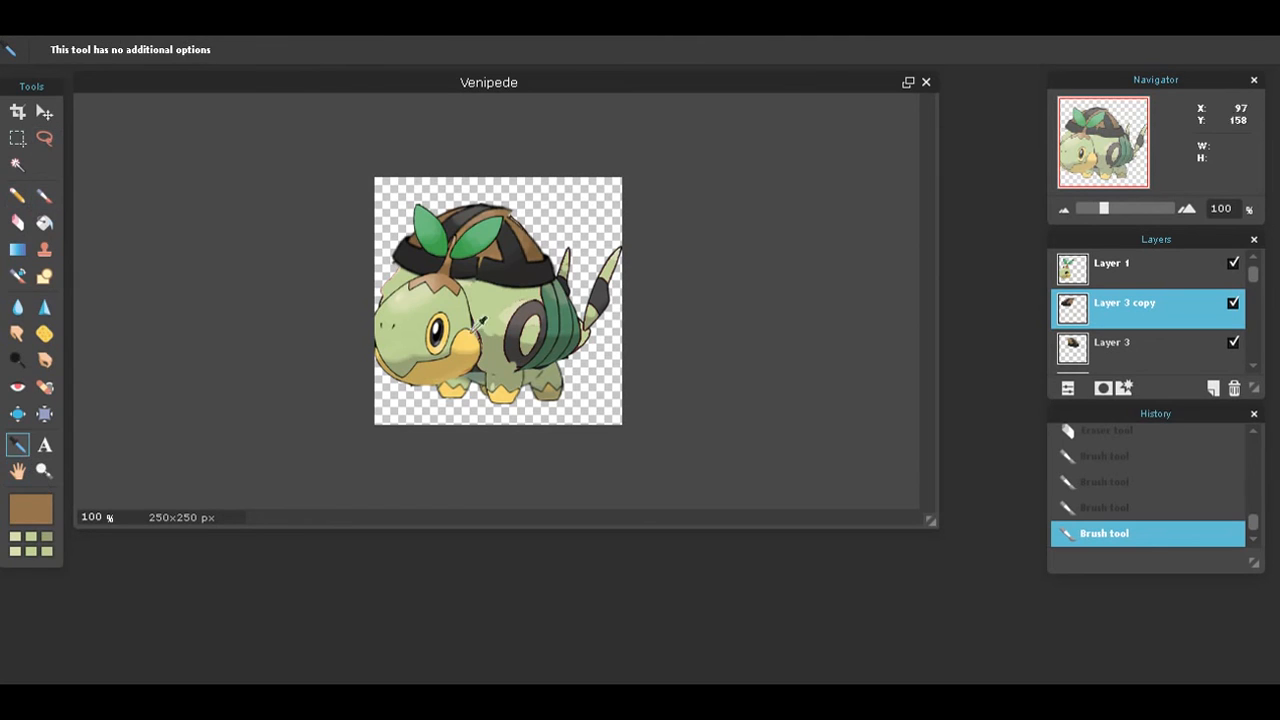
left_click(504, 270)
left_click(44, 196)
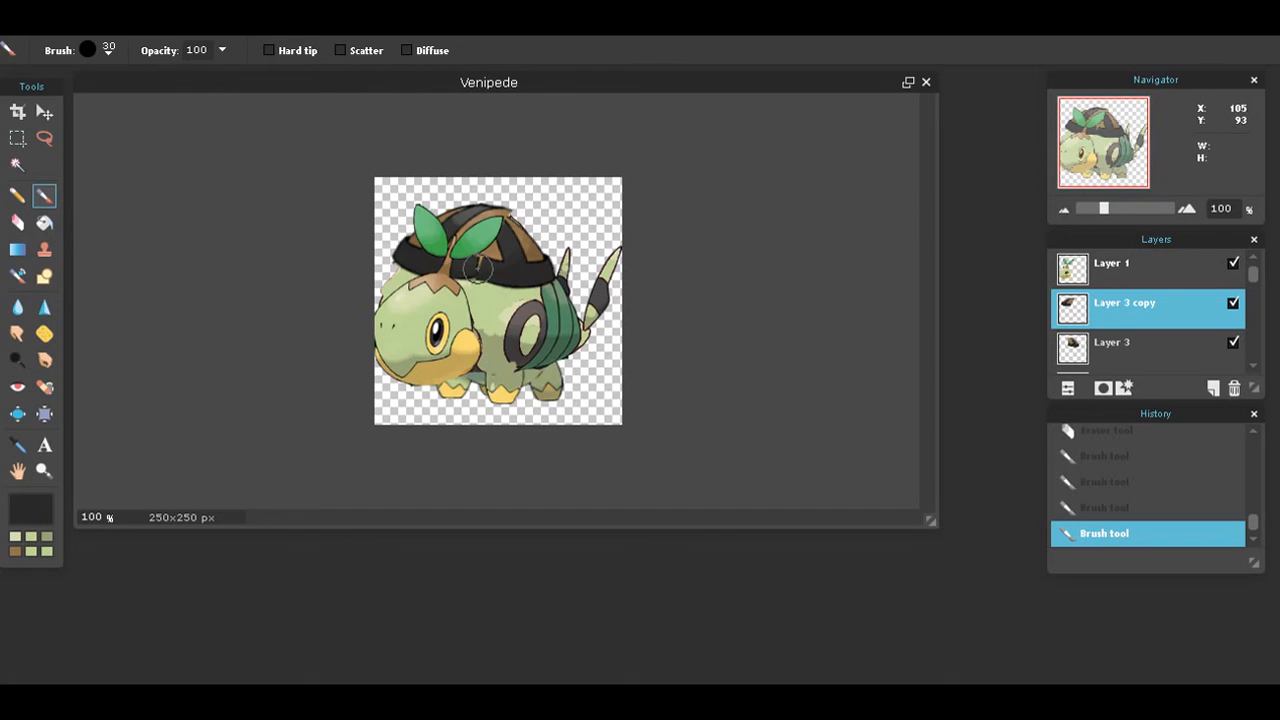
left_click(107, 51)
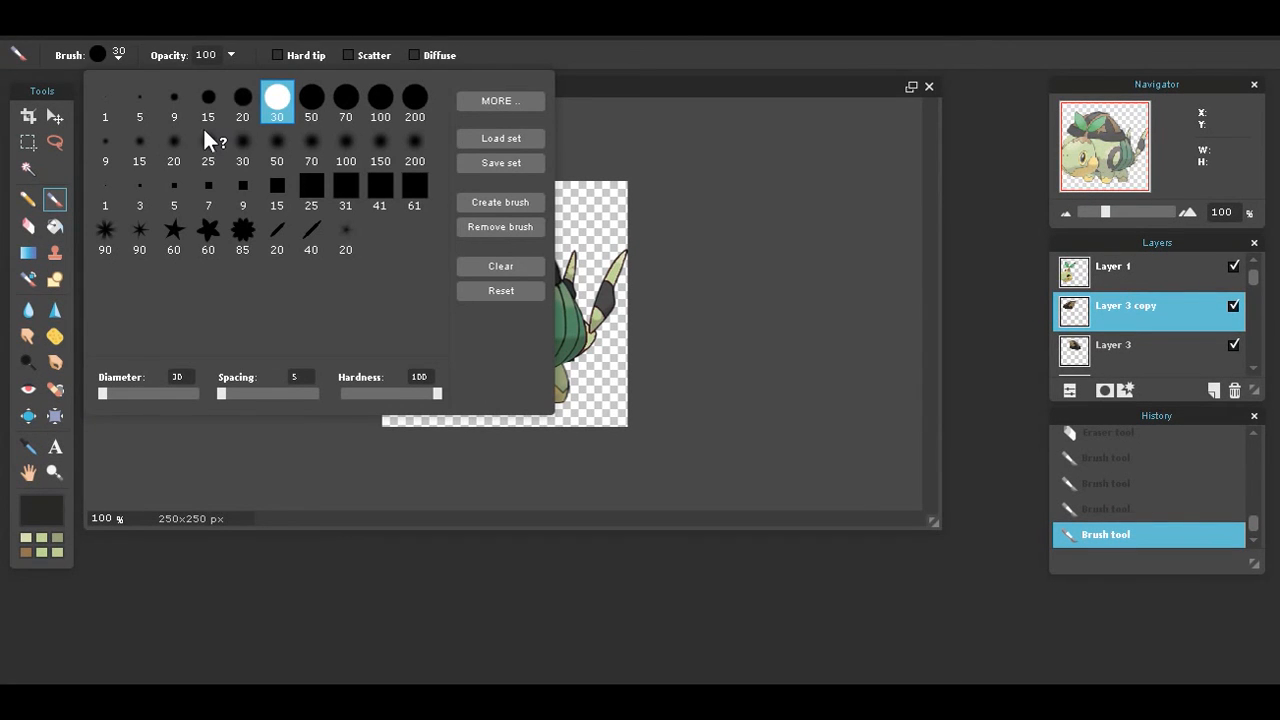
left_click(240, 95)
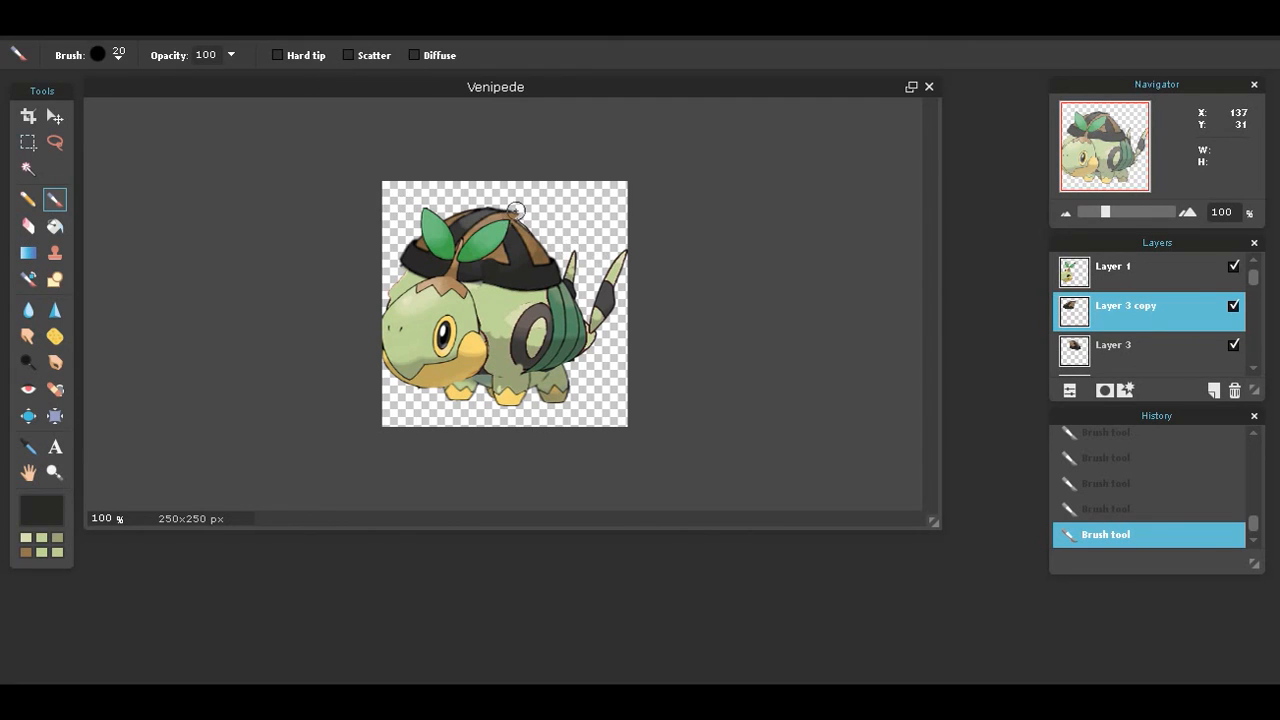
key("alt")
key("ctrl+z")
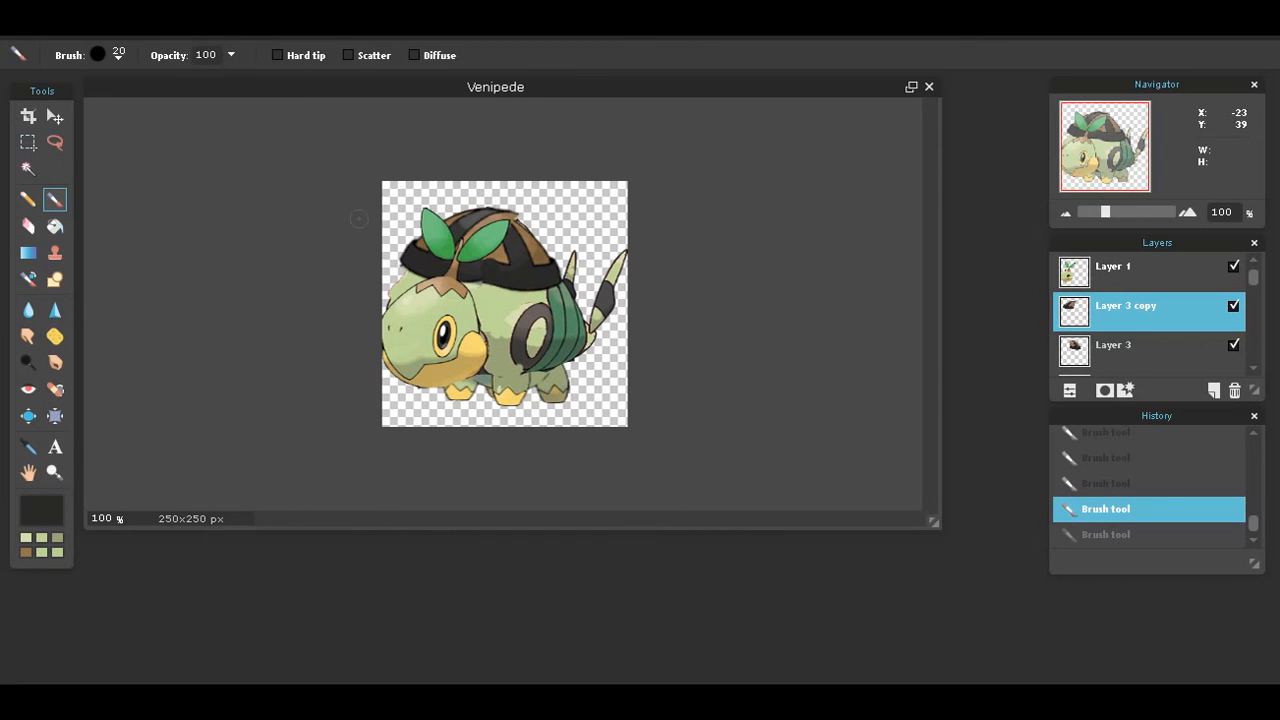
Trim the upper edge of the shell on Layer 3 copy with the 50 px eraser.
key("e")
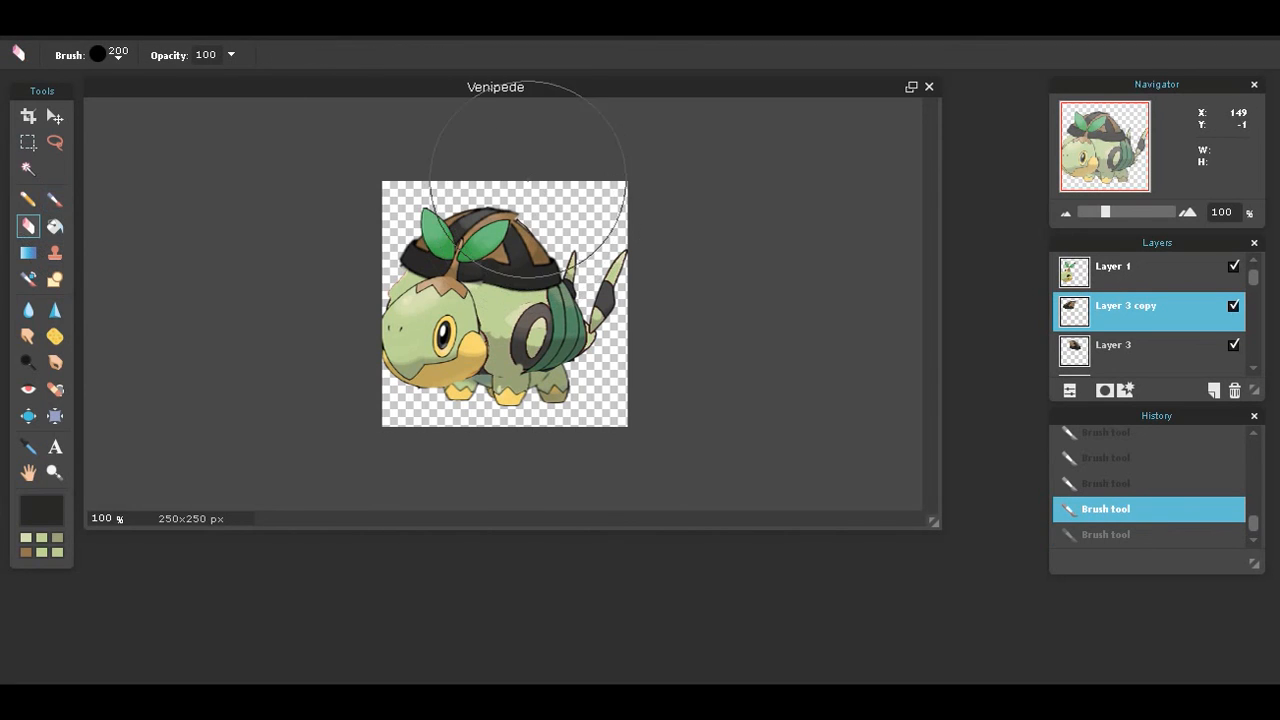
left_click(118, 56)
left_click(313, 98)
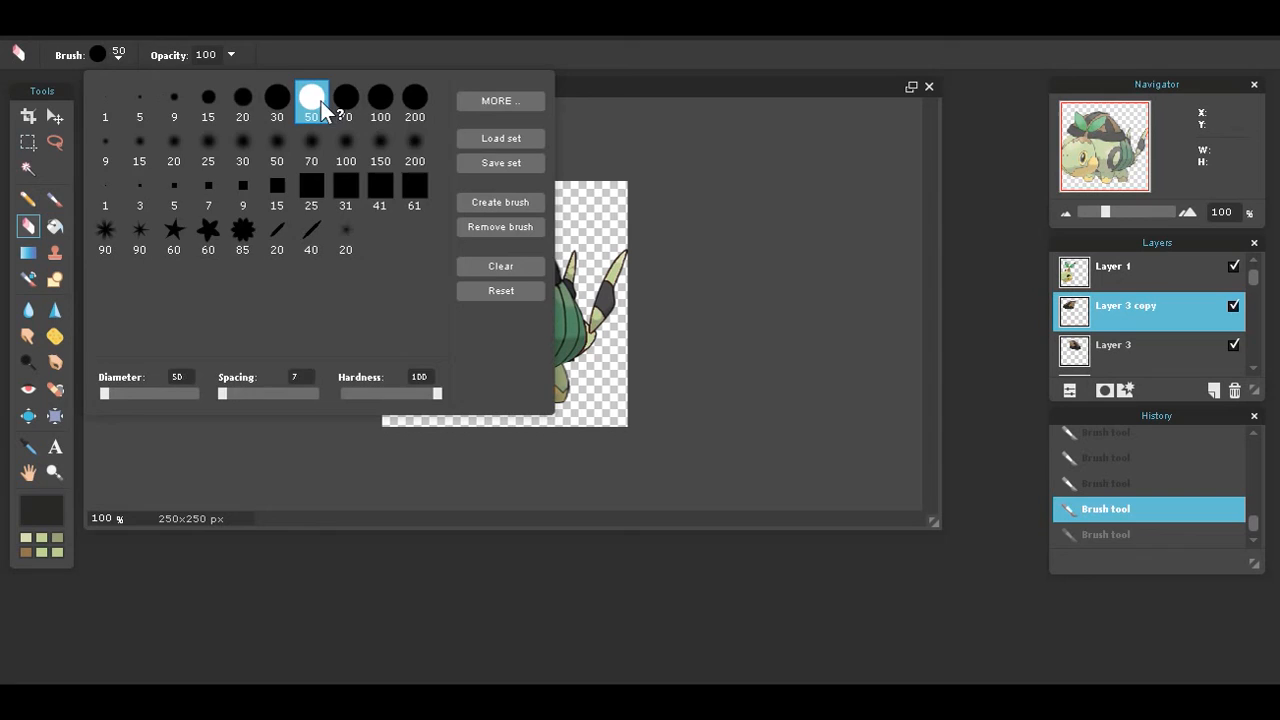
left_click(743, 257)
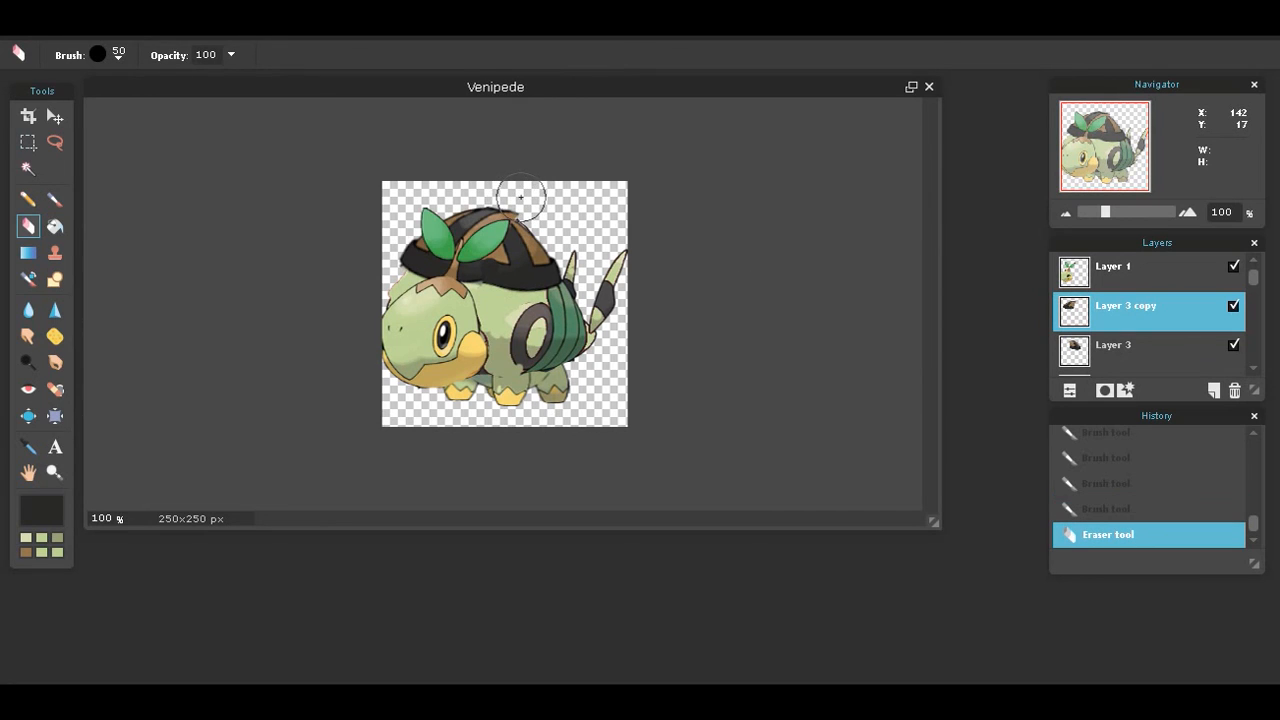
left_click_drag(525, 198, 501, 189)
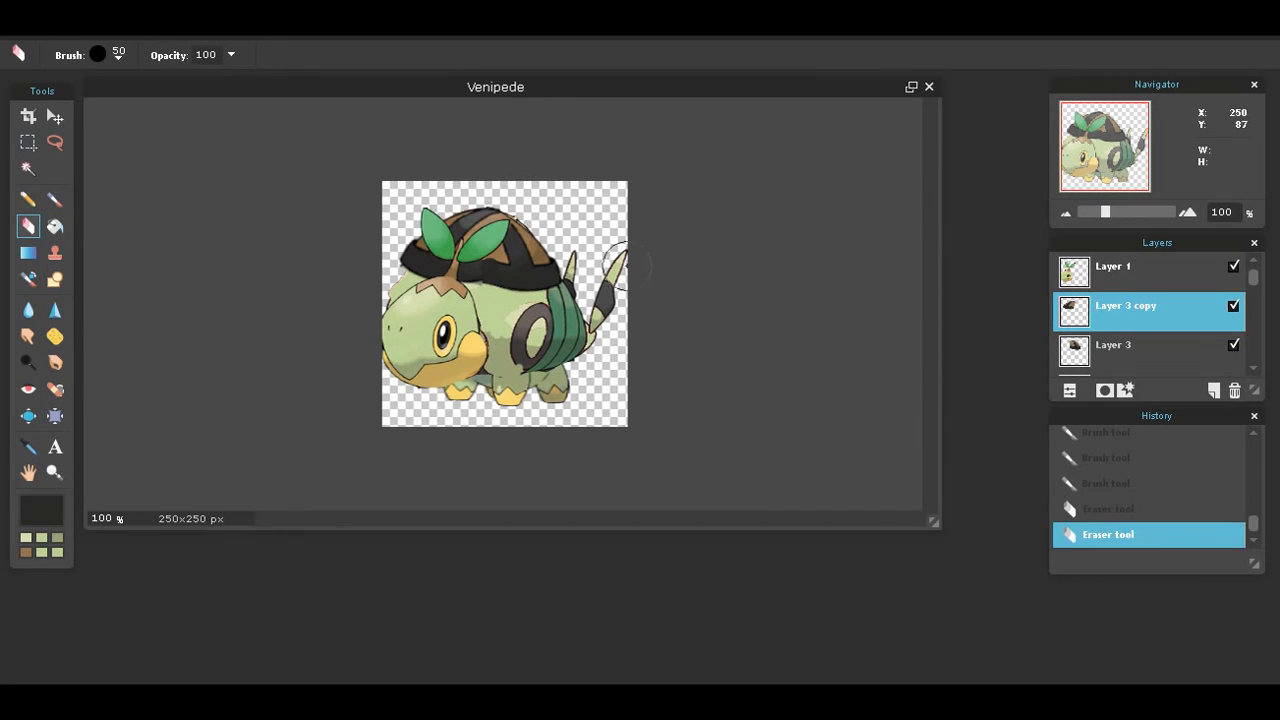